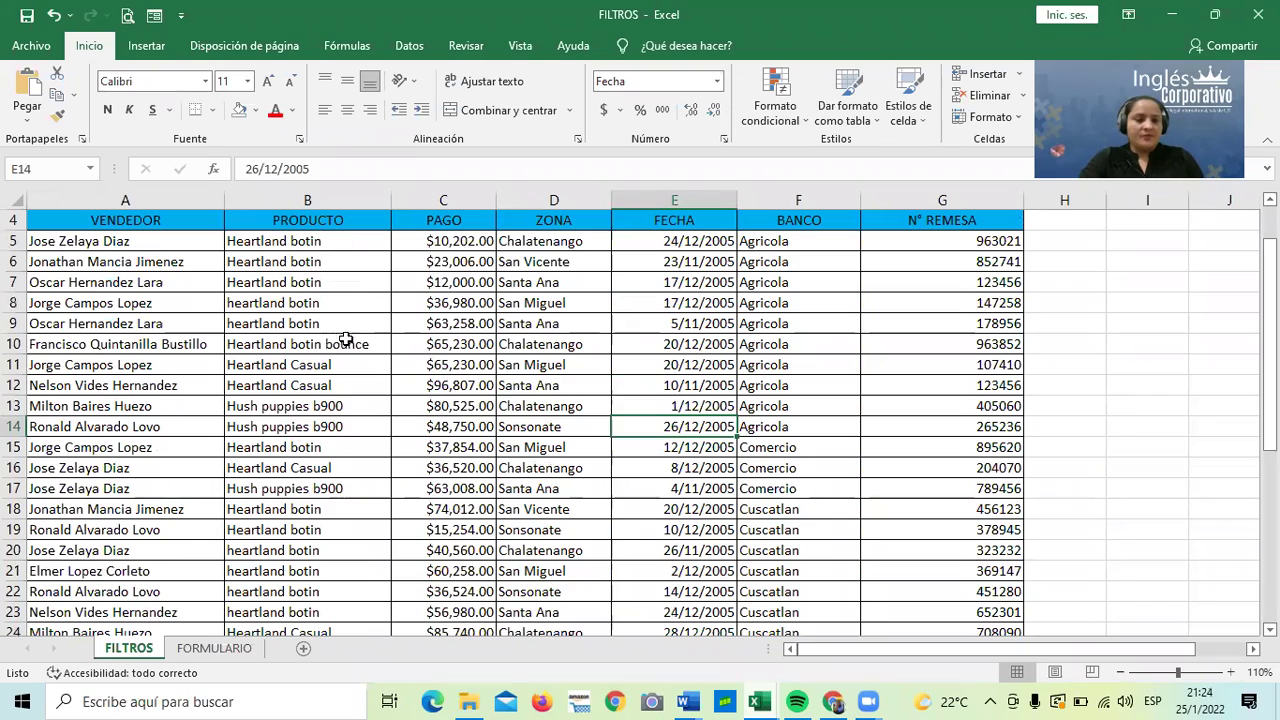
Browse the seller sales table, then select column A with the seller names.
scroll(359, 313, "down", 1)
scroll(340, 362, "down", 8)
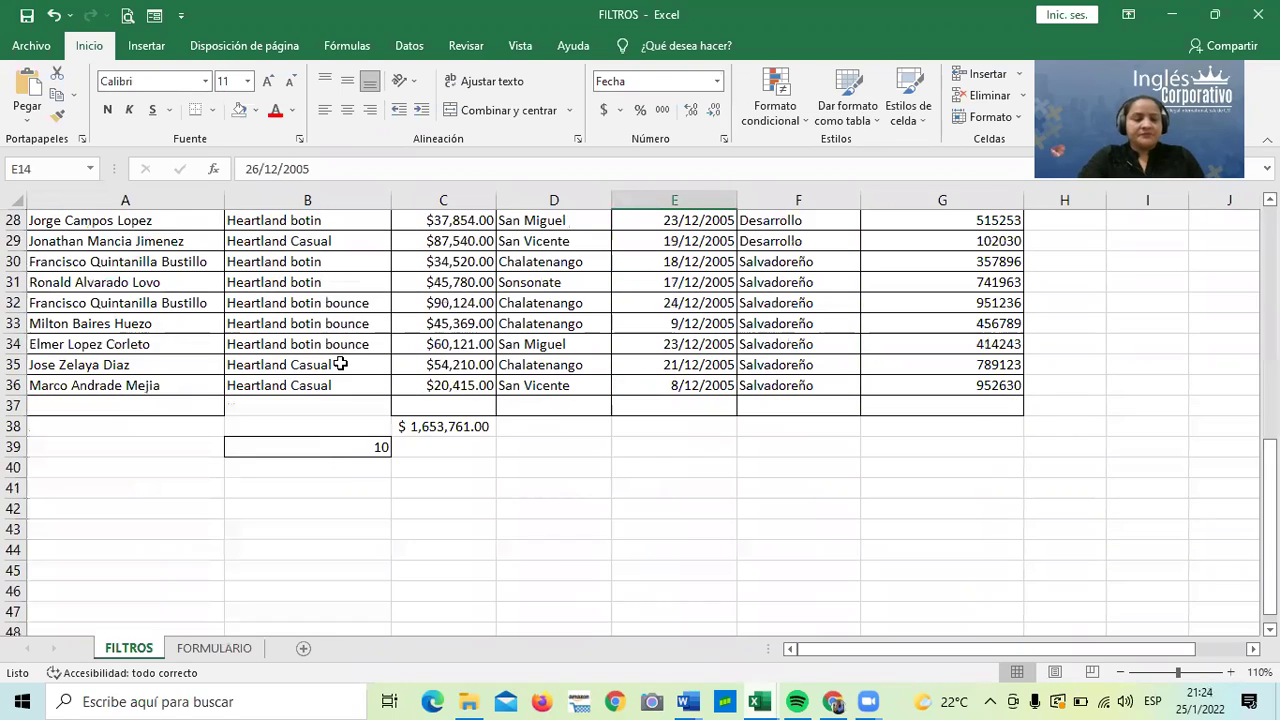
scroll(340, 362, "up", 3)
scroll(143, 410, "up", 6)
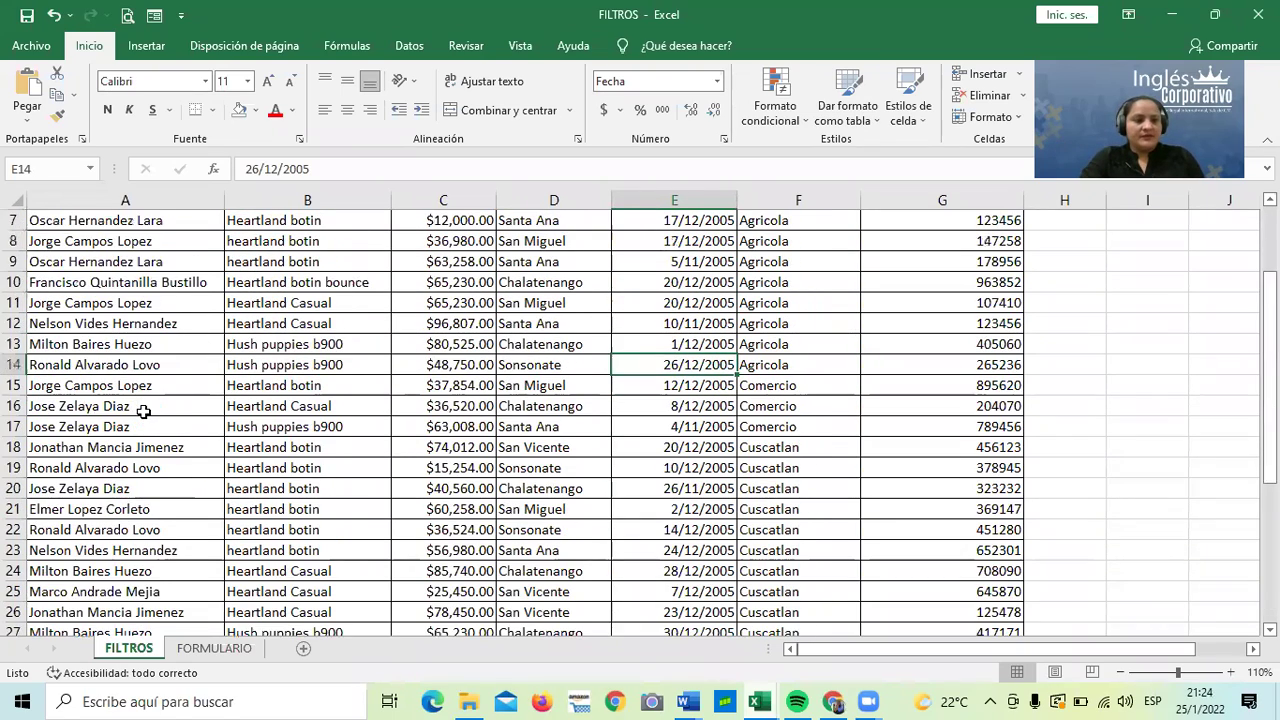
scroll(143, 410, "down", 1)
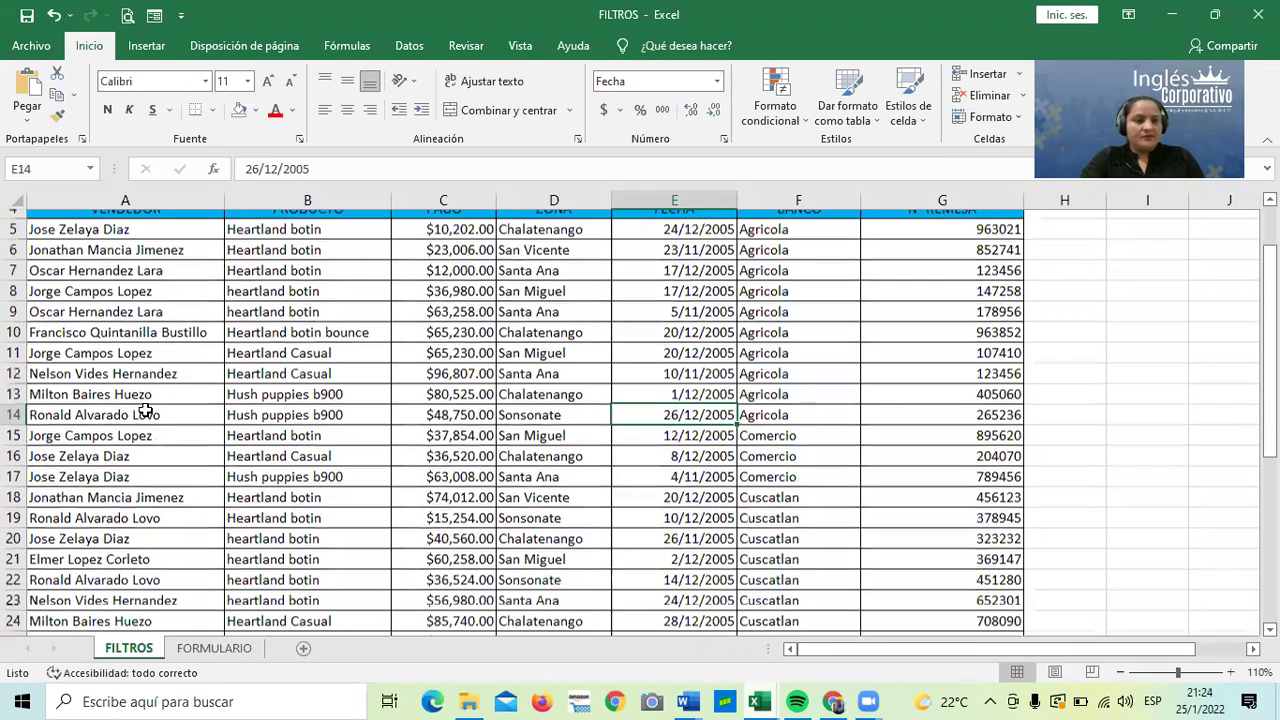
scroll(777, 114, "down", 1)
left_click(776, 112)
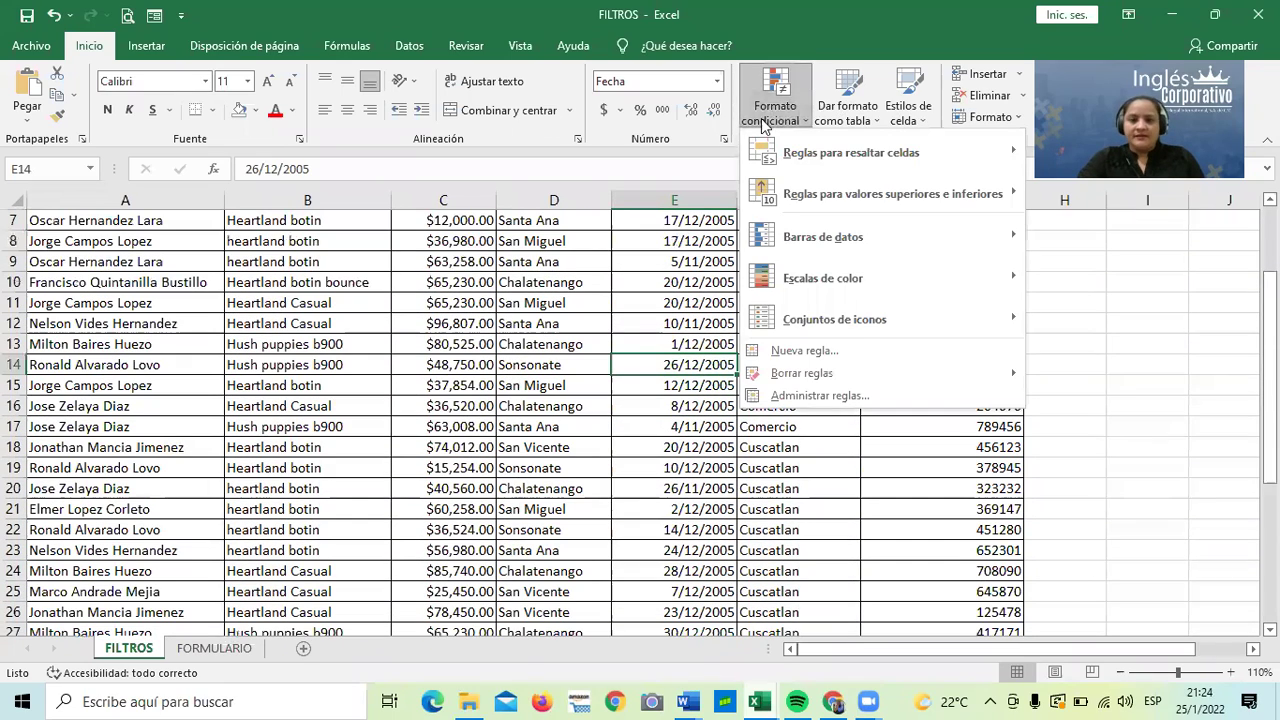
left_click(460, 296)
left_click(165, 195)
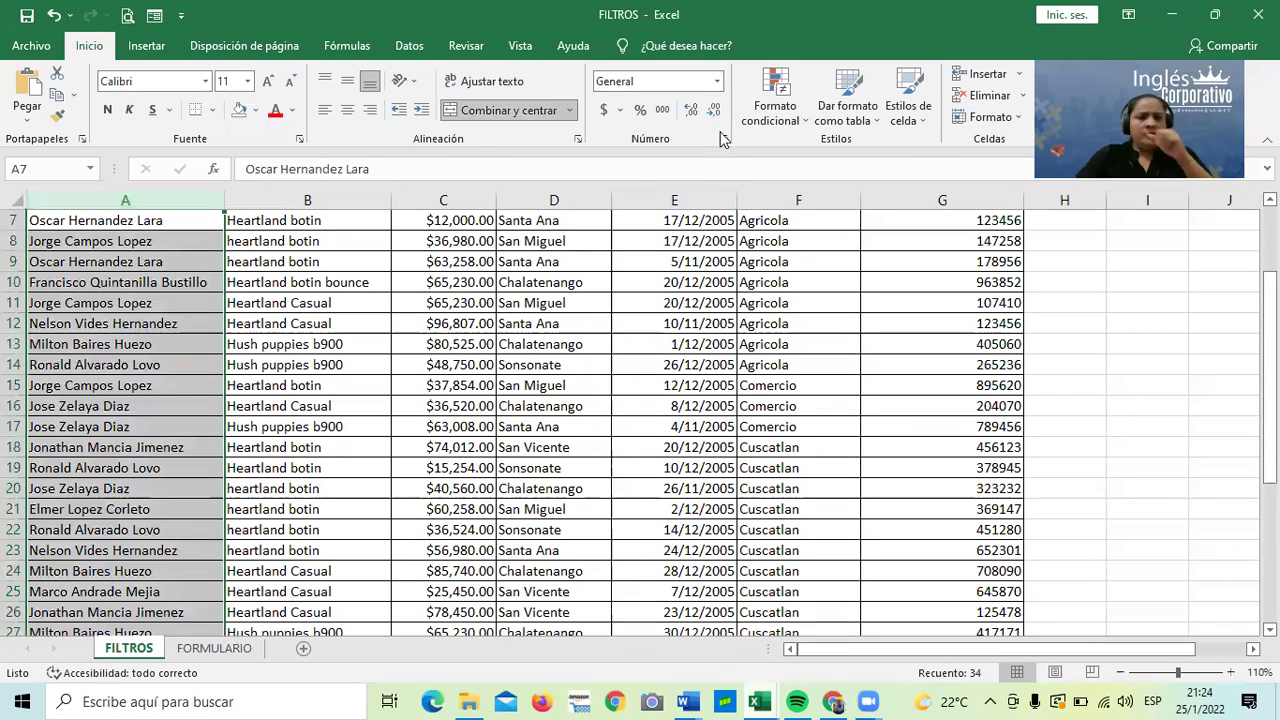
Add a Text That Contains rule giving one seller's name green fill with dark green text.
left_click(793, 118)
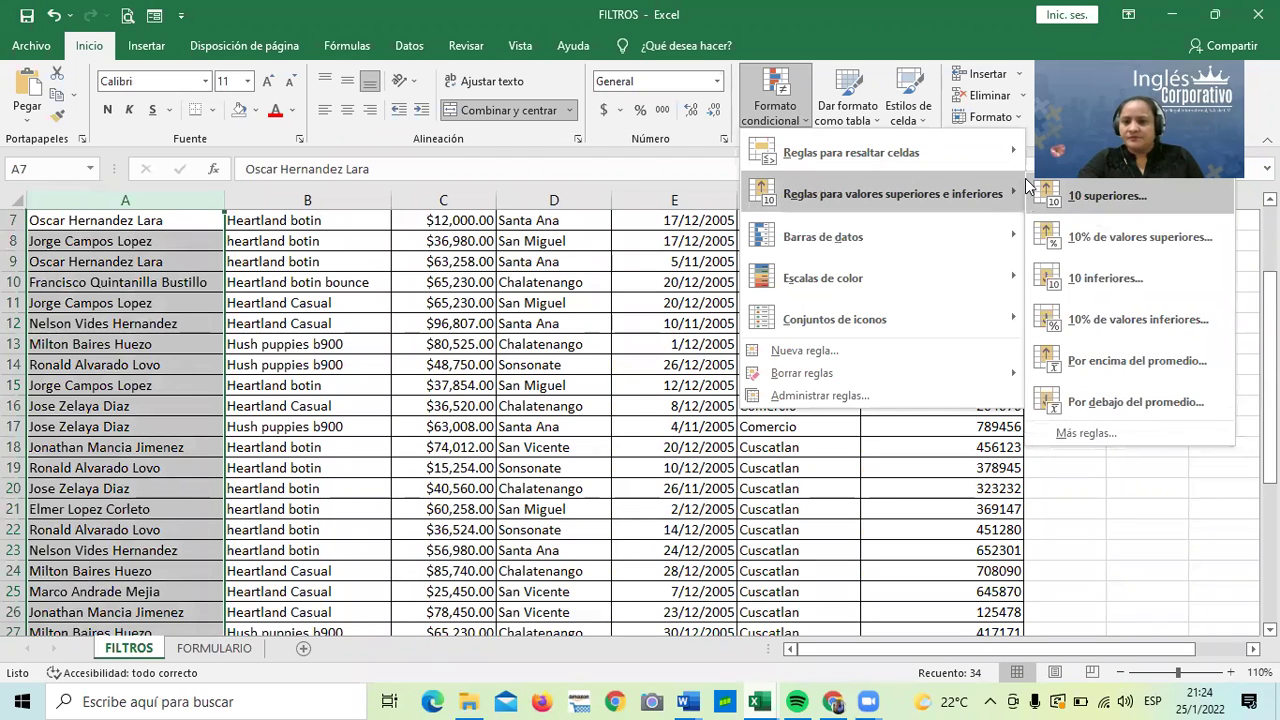
mouse_move(995, 150)
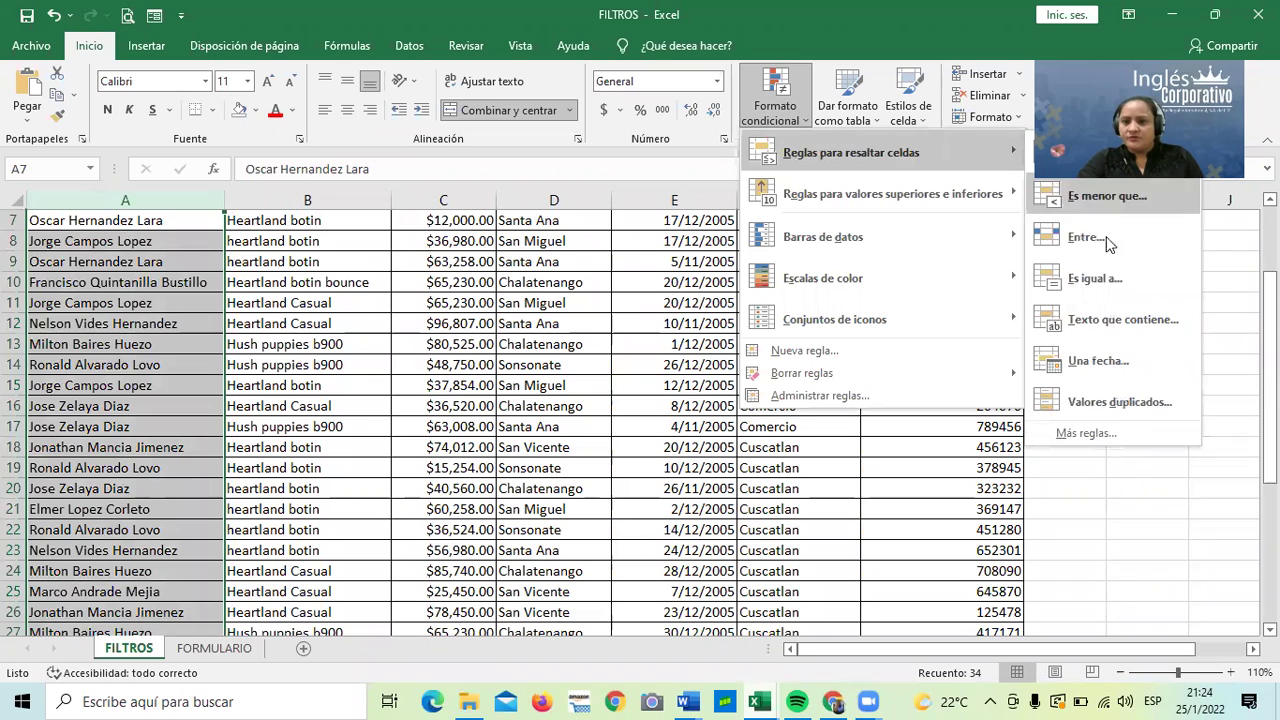
left_click(1141, 320)
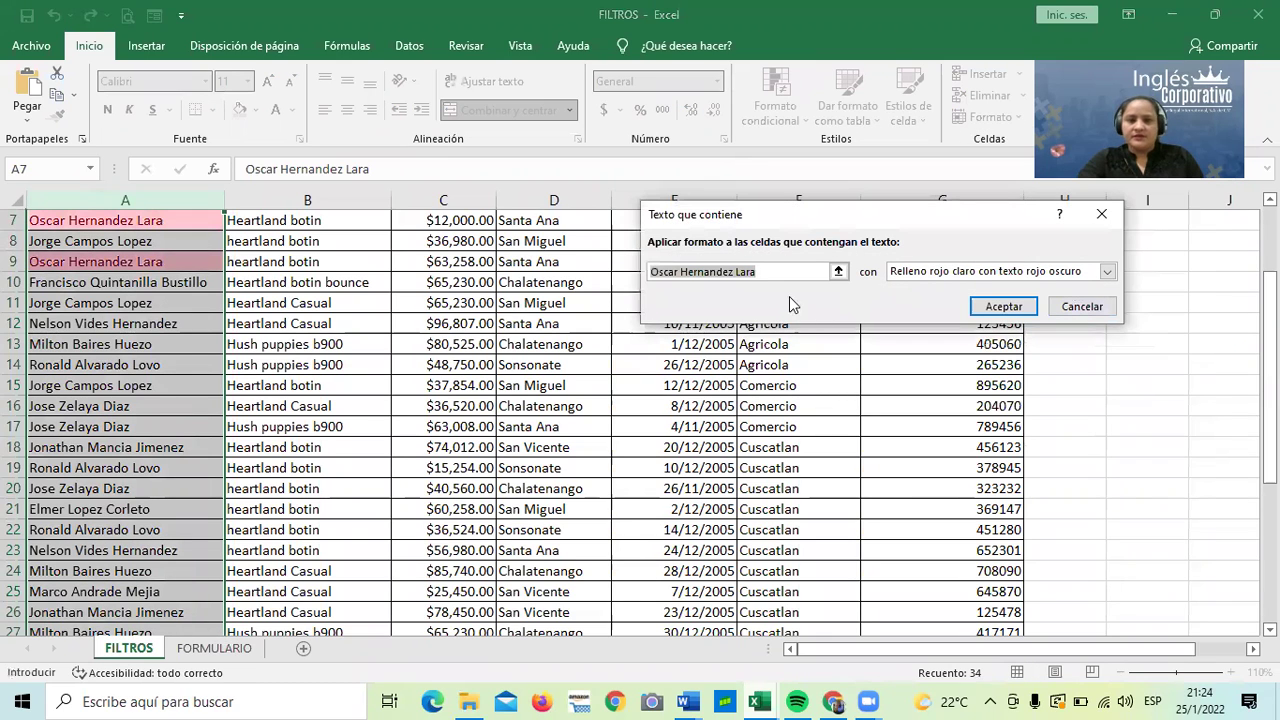
key("BackSpace")
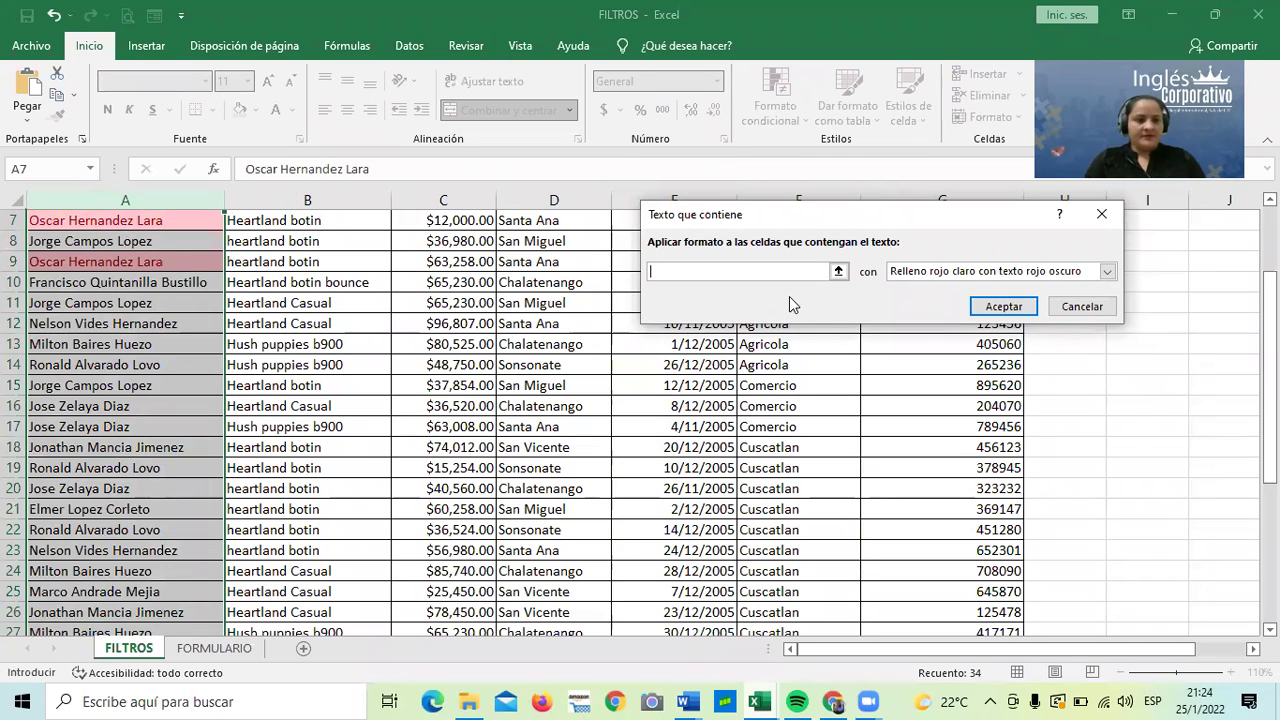
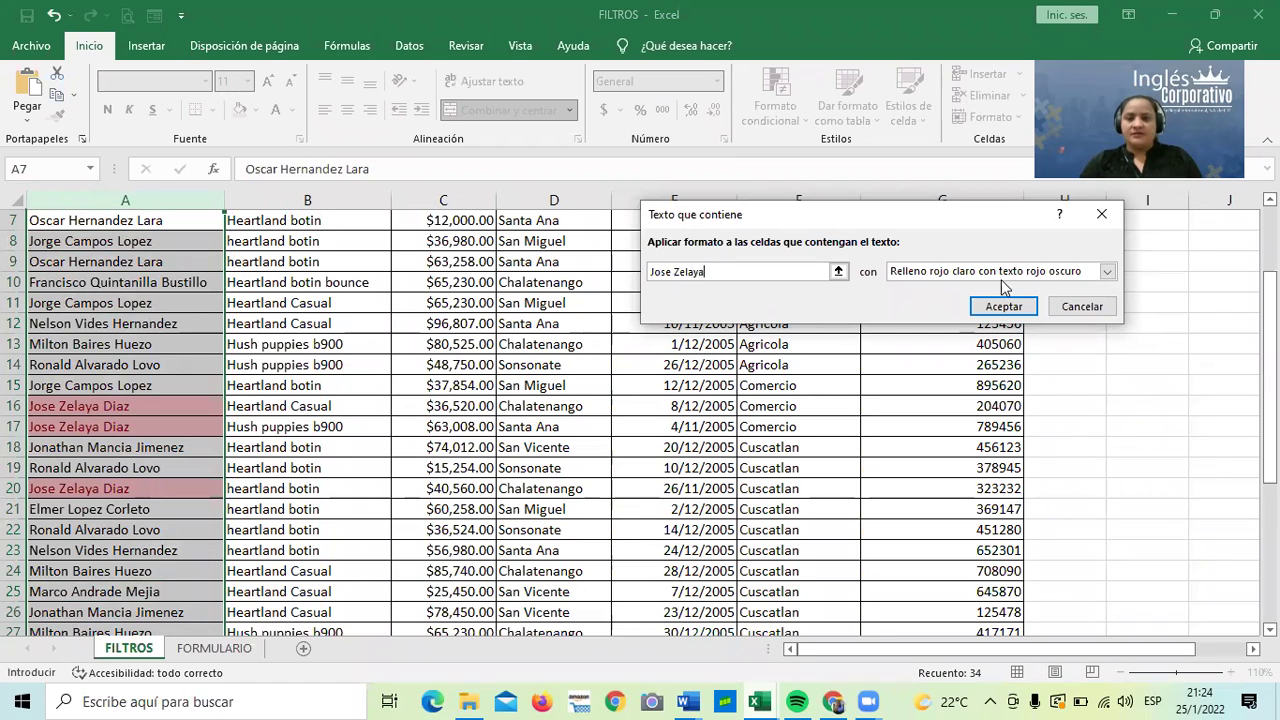
left_click(1106, 272)
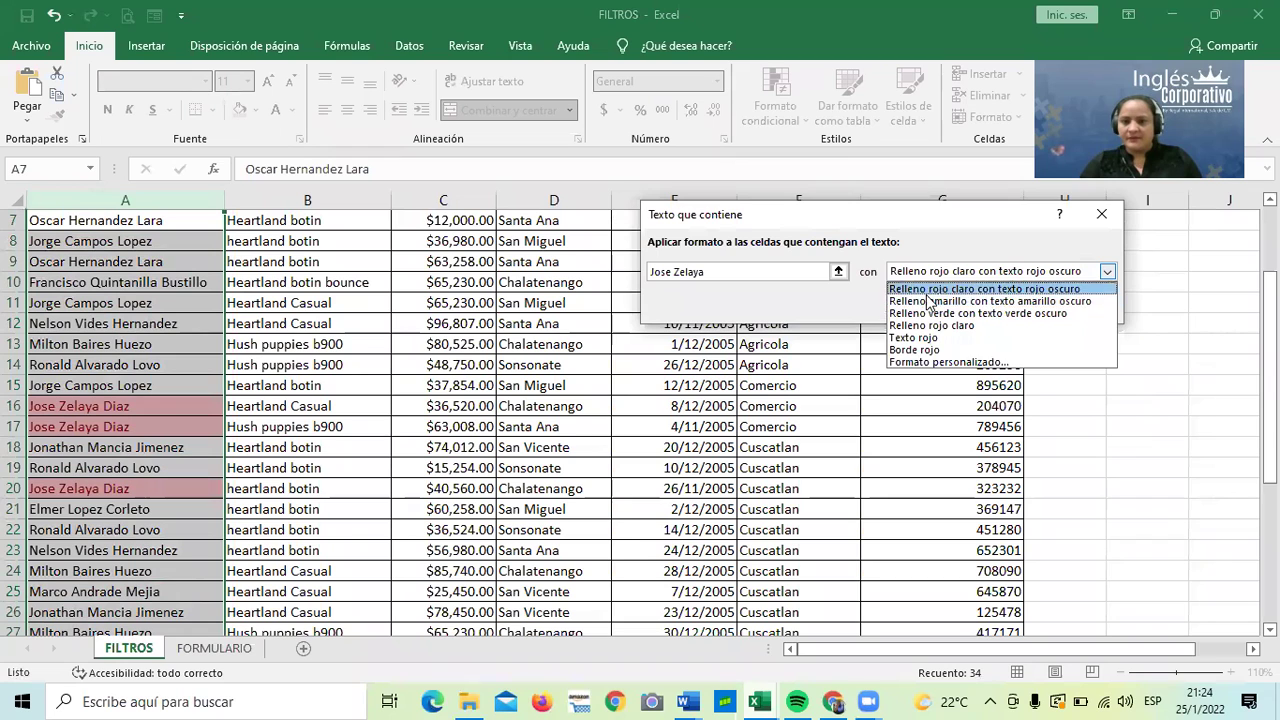
left_click(915, 313)
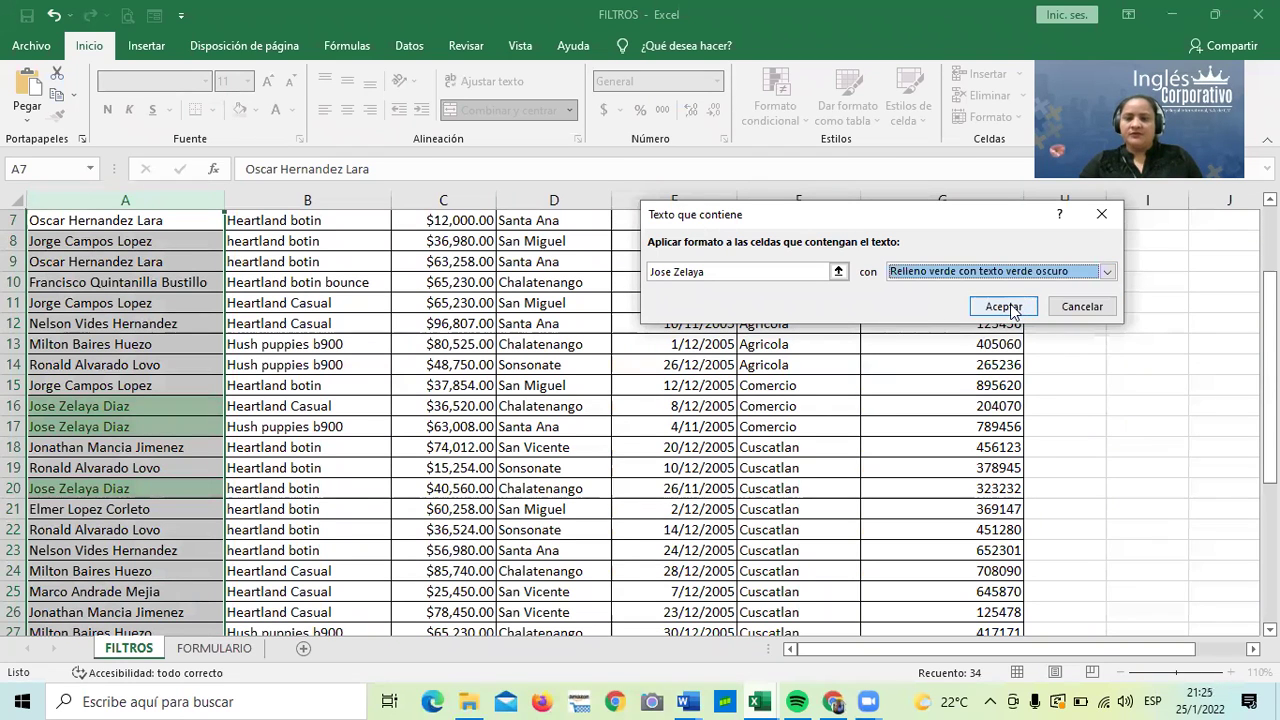
left_click(1001, 307)
left_click(818, 406)
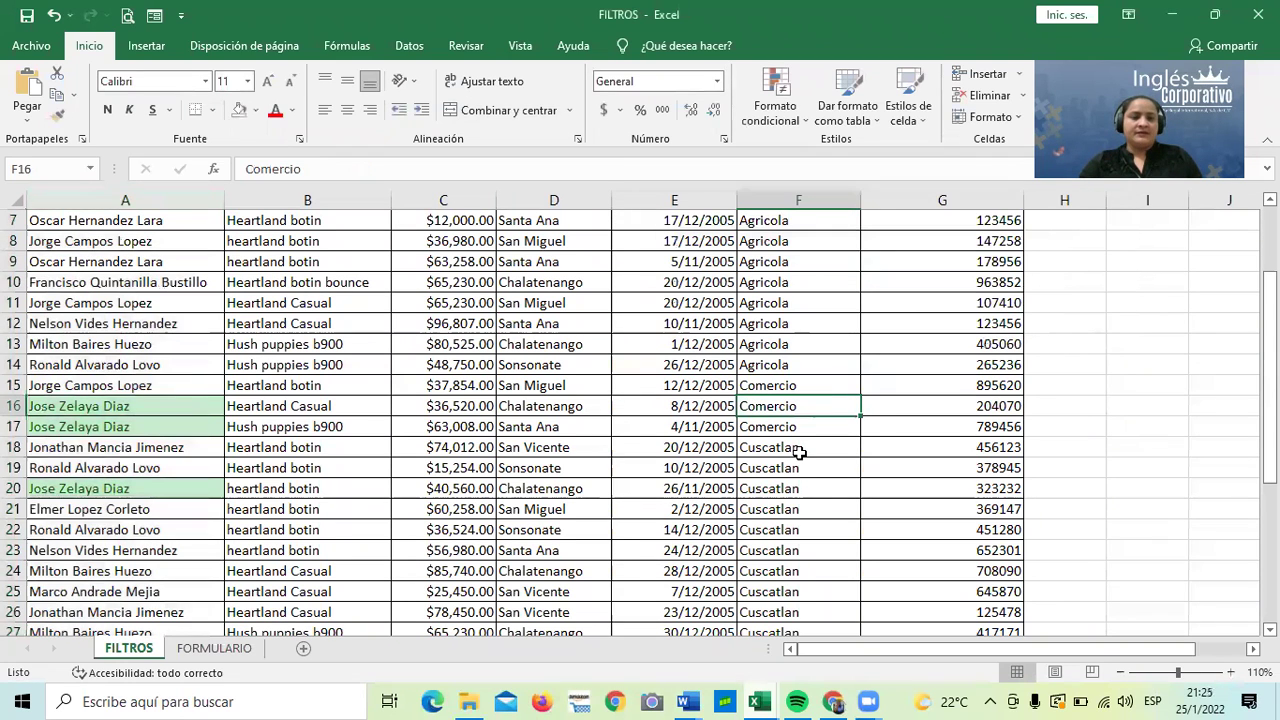
scroll(797, 452, "up", 2)
scroll(790, 437, "down", 4)
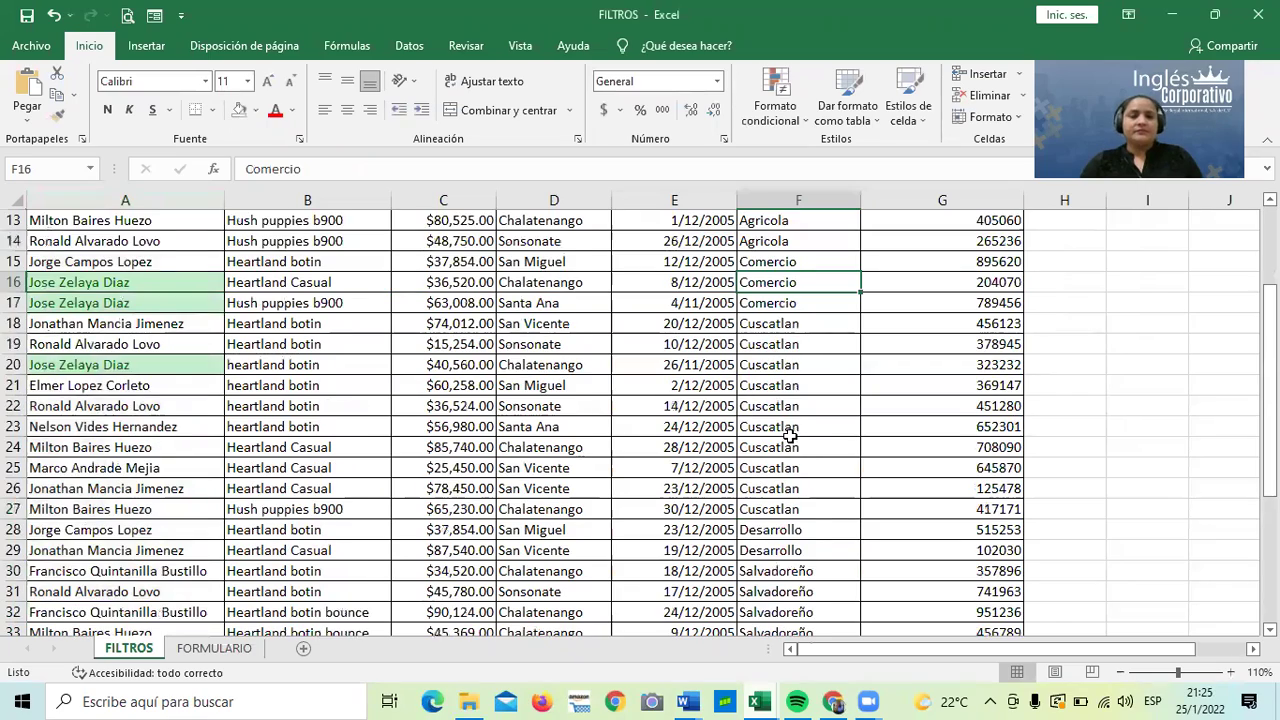
scroll(790, 437, "down", 1)
scroll(790, 437, "up", 5)
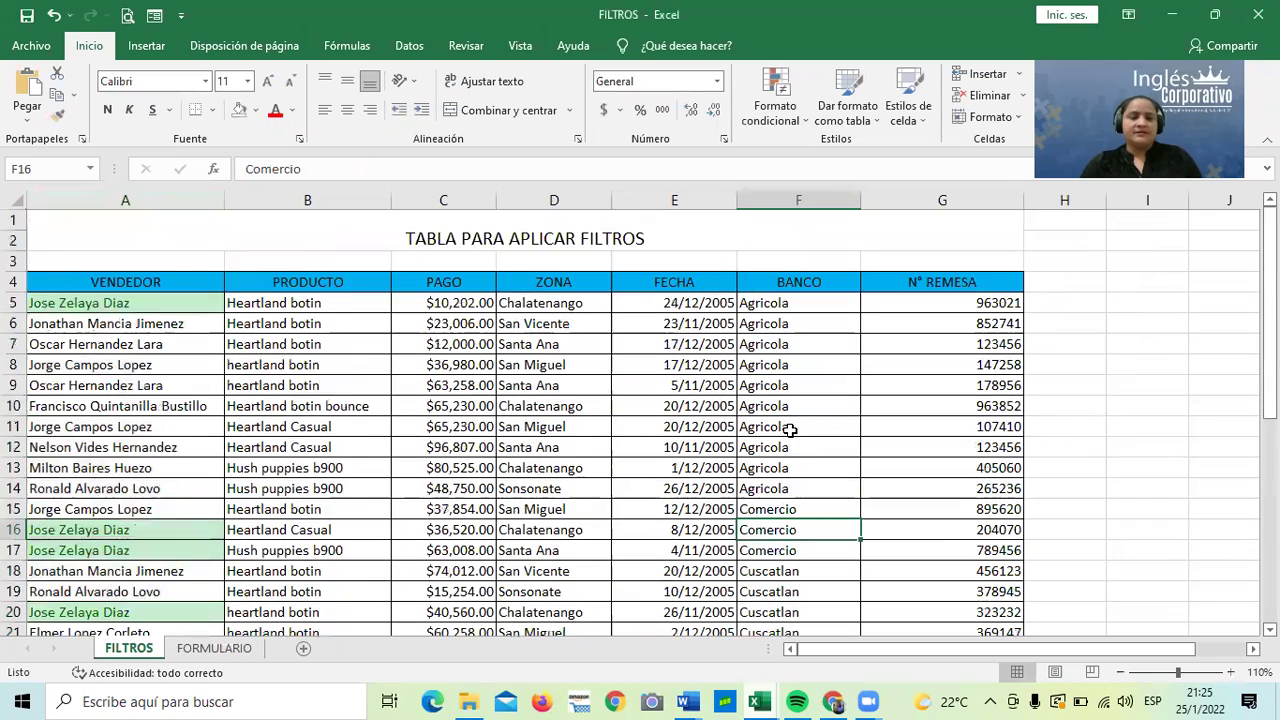
scroll(790, 430, "down", 1)
scroll(790, 430, "down", 1)
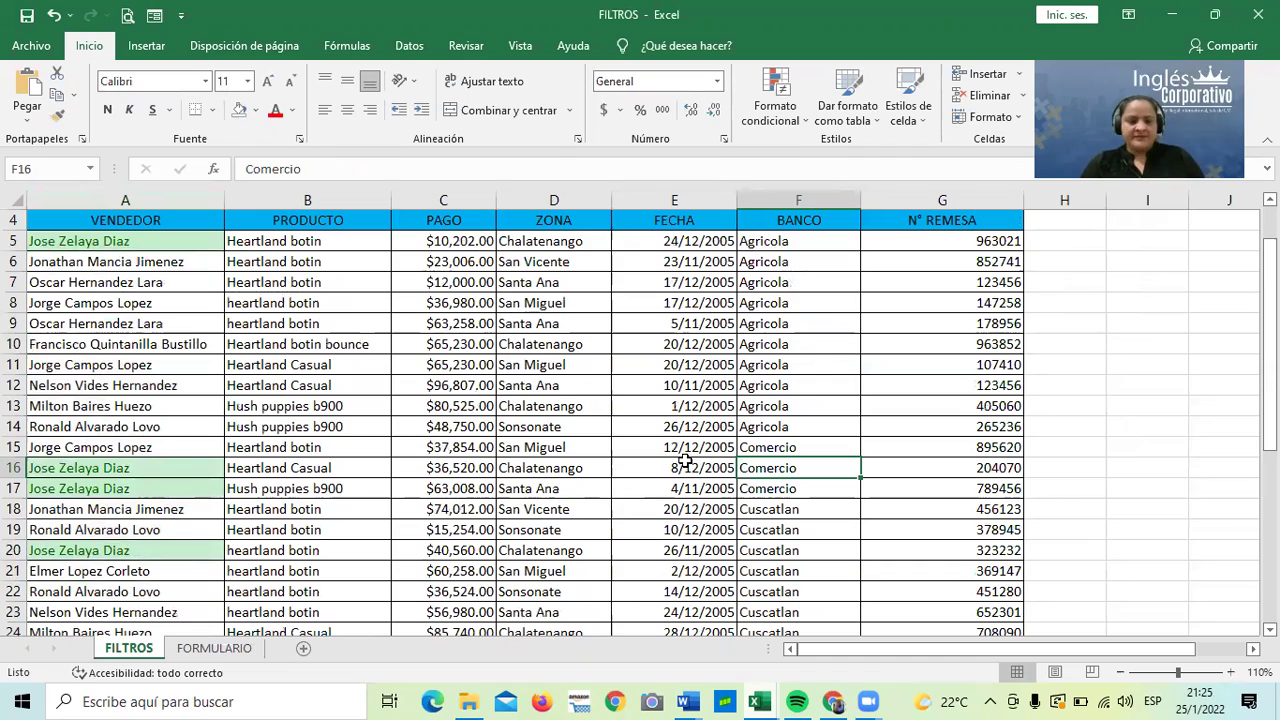
scroll(583, 464, "down", 1)
scroll(582, 458, "down", 2)
scroll(582, 458, "down", 4)
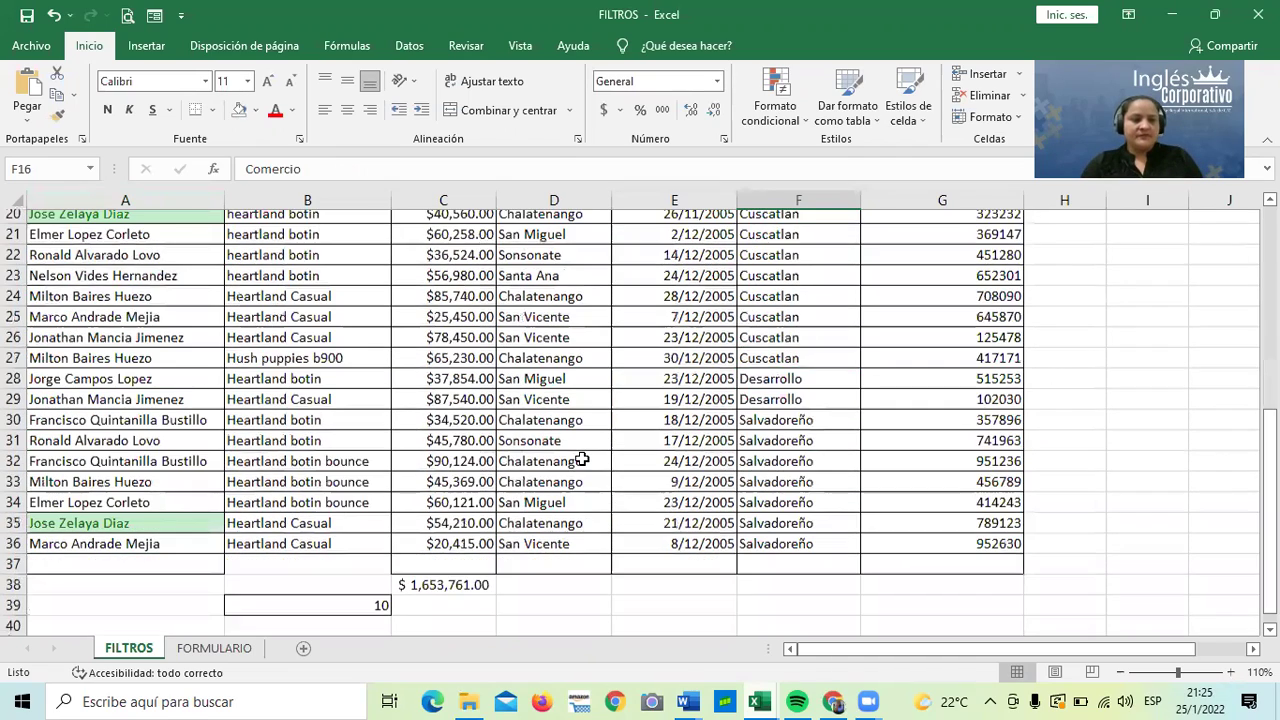
scroll(582, 458, "down", 1)
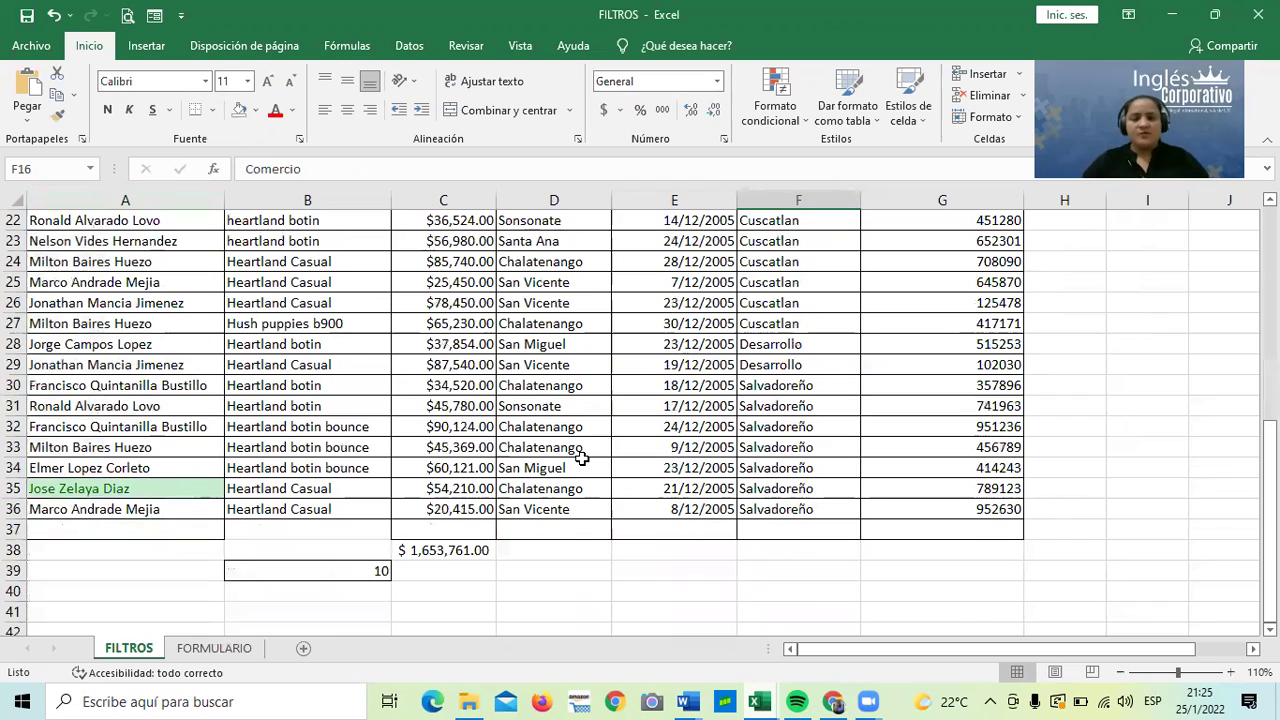
scroll(403, 455, "up", 5)
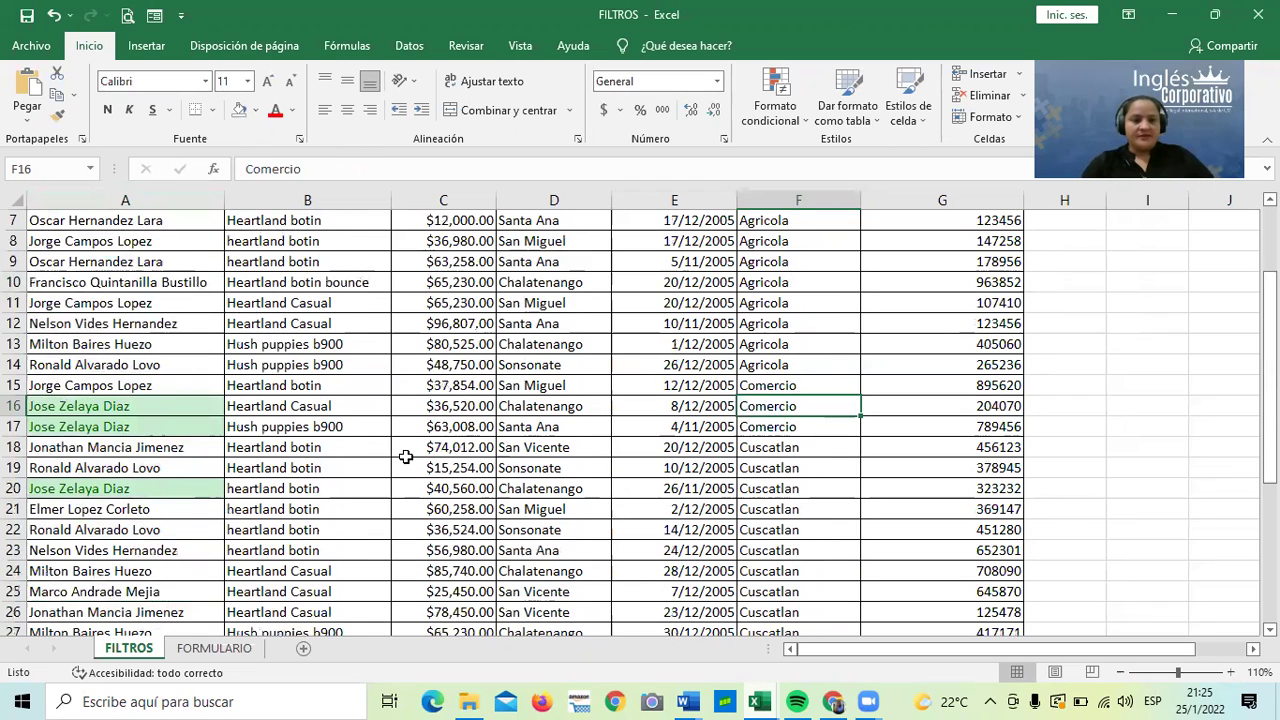
scroll(405, 457, "up", 2)
scroll(405, 457, "down", 2)
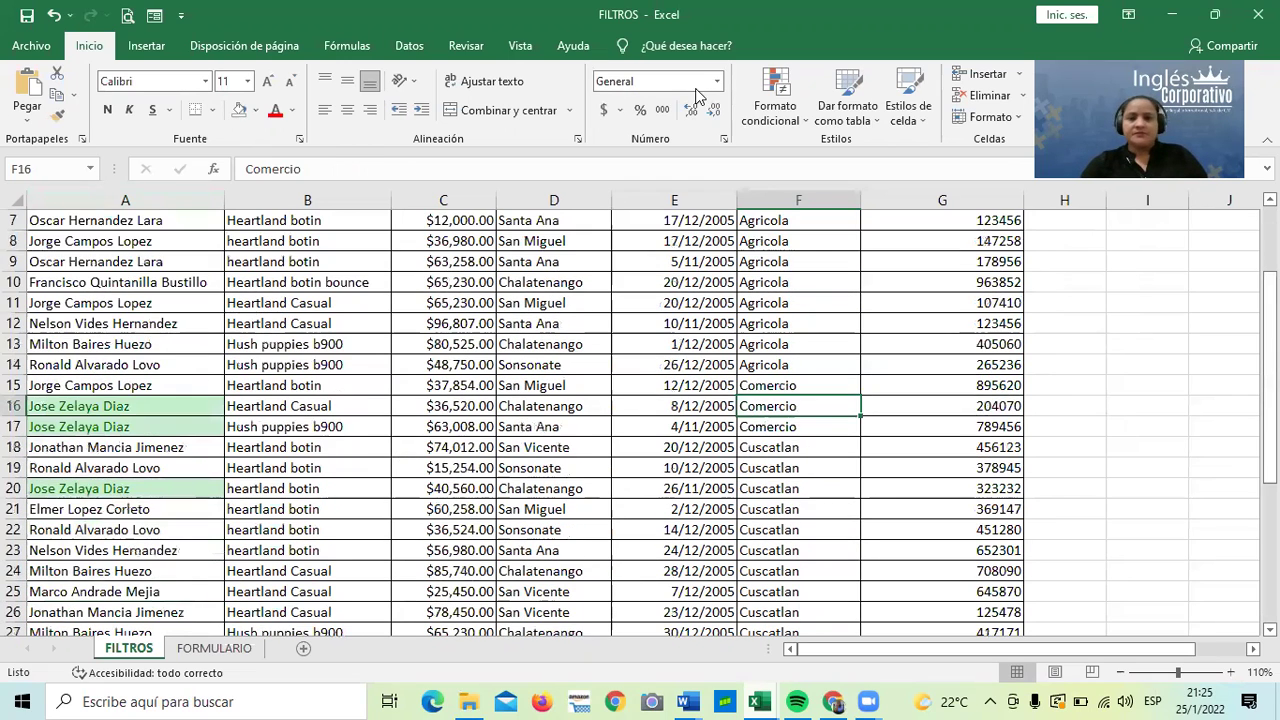
left_click(125, 200)
Clear the conditional formatting rules from the selected column A.
left_click(800, 95)
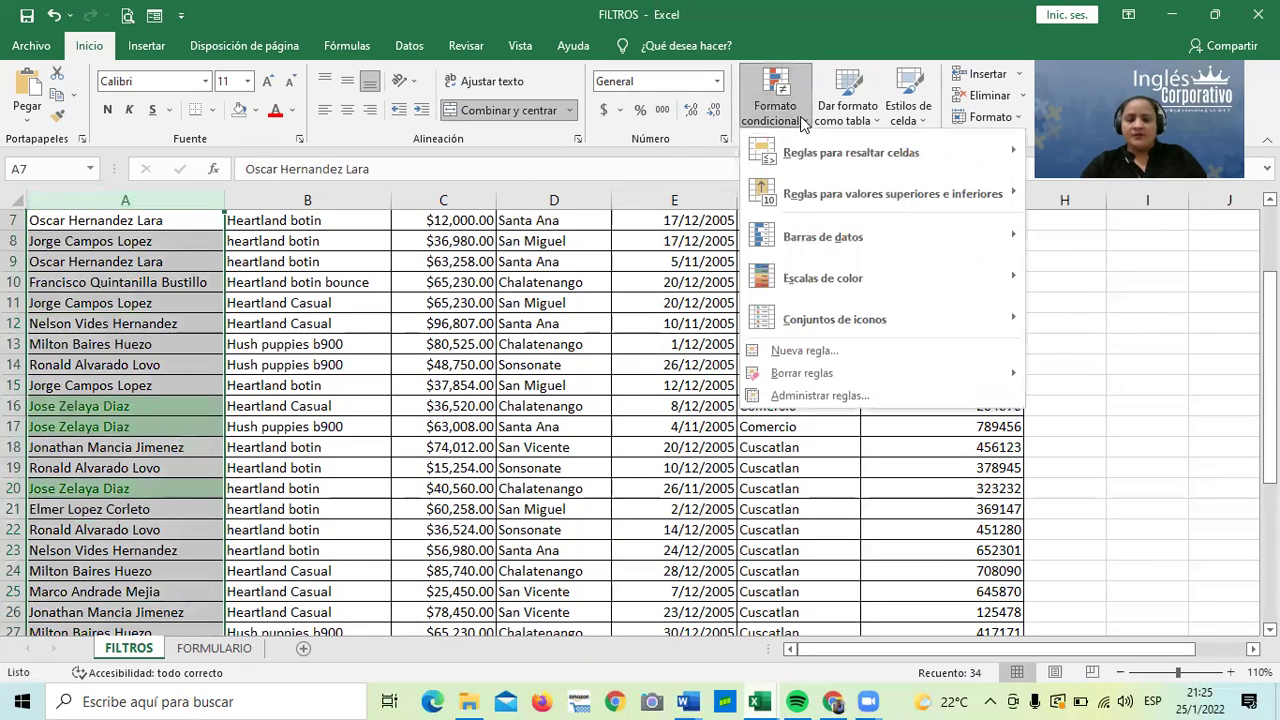
mouse_move(832, 373)
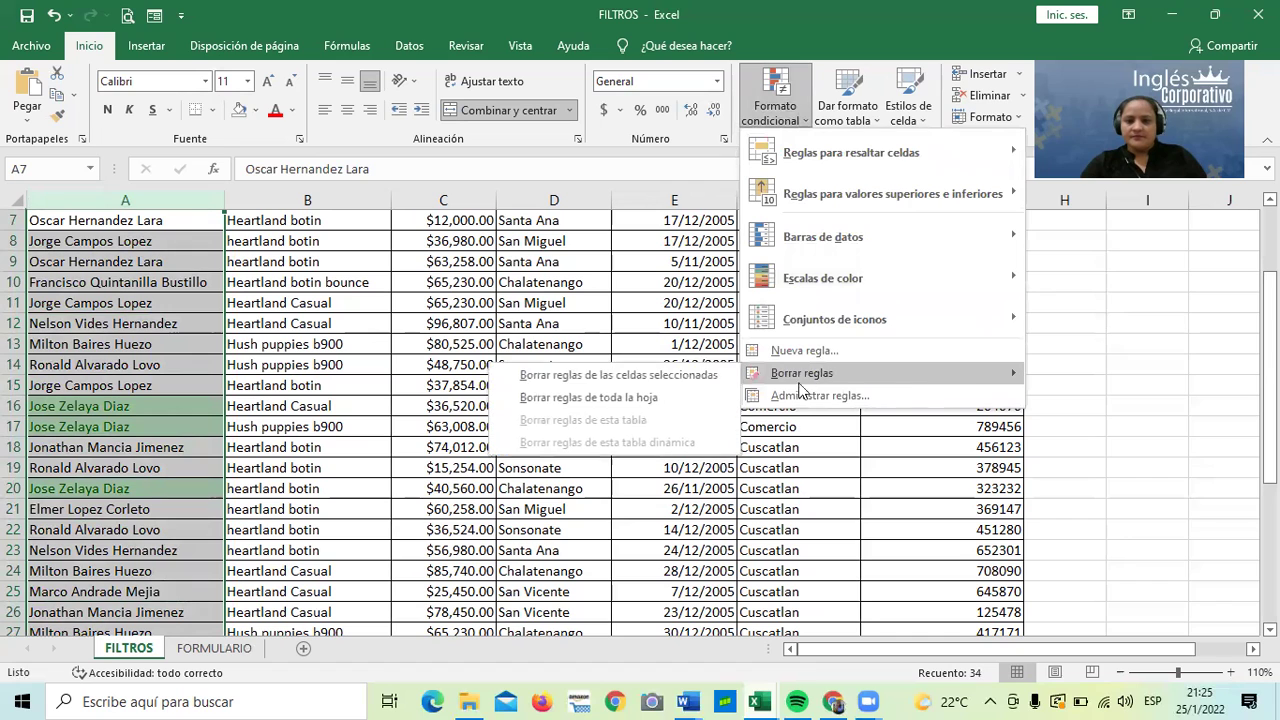
left_click(660, 394)
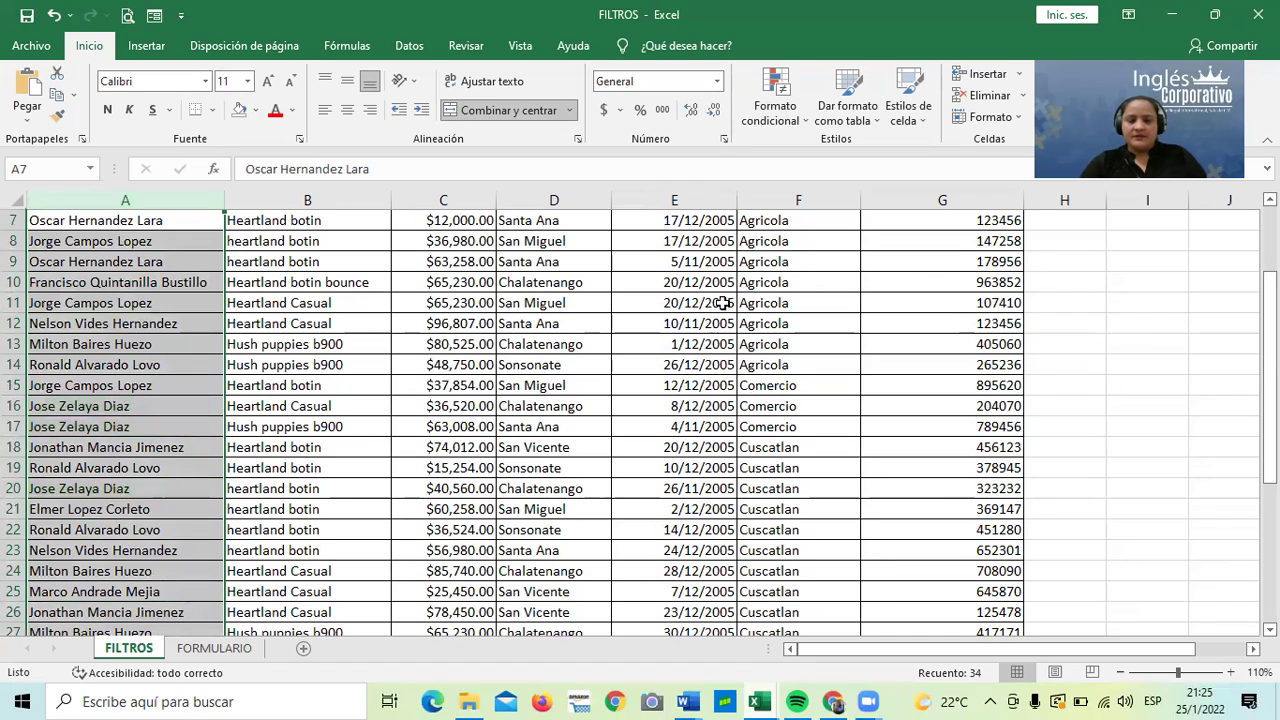
Start a Duplicate Values rule from Highlight Cells Rules.
left_click(790, 117)
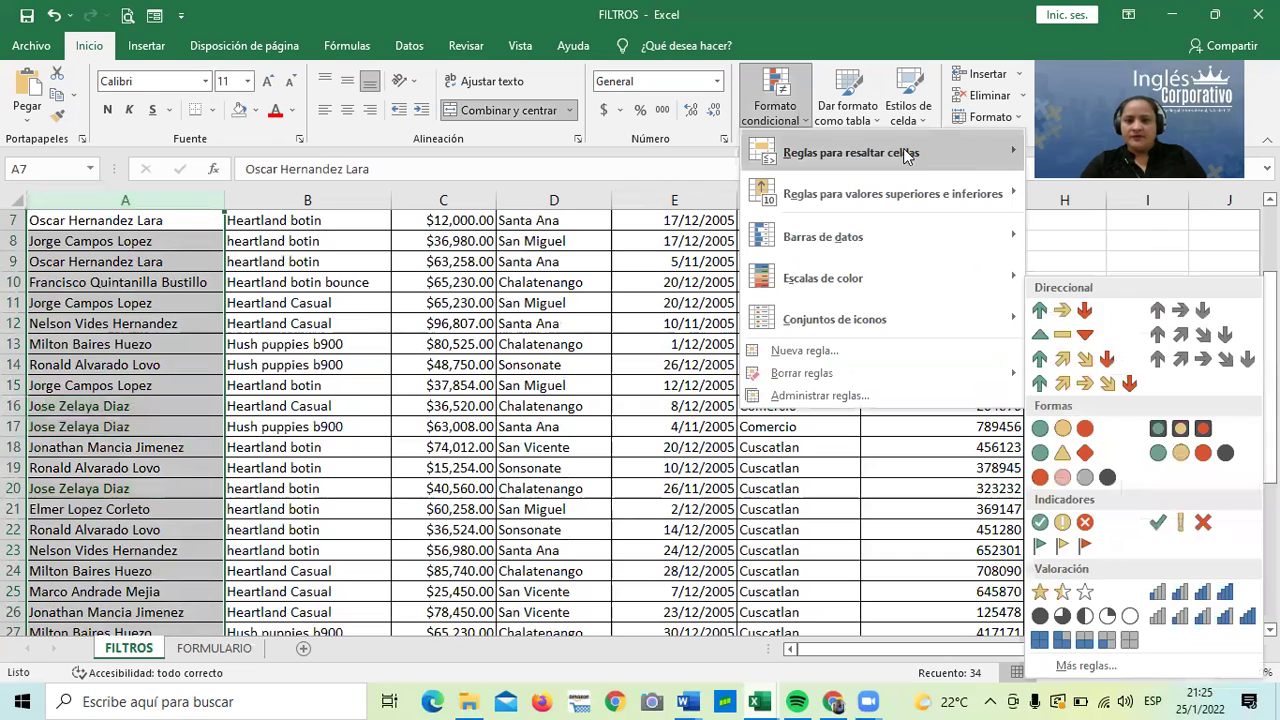
mouse_move(903, 150)
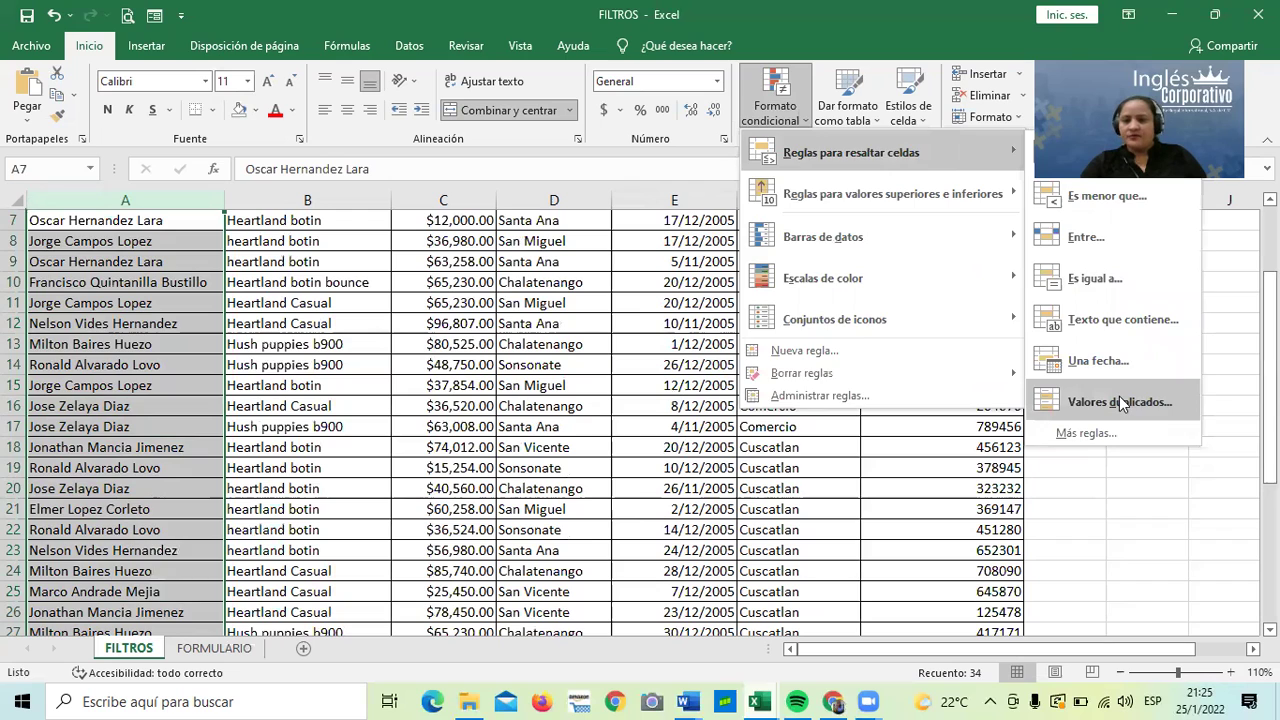
left_click(1119, 401)
Apply the Duplicate Values rule with yellow fill and dark yellow text to the seller names.
left_click(760, 250)
left_click(760, 250)
left_click(1066, 251)
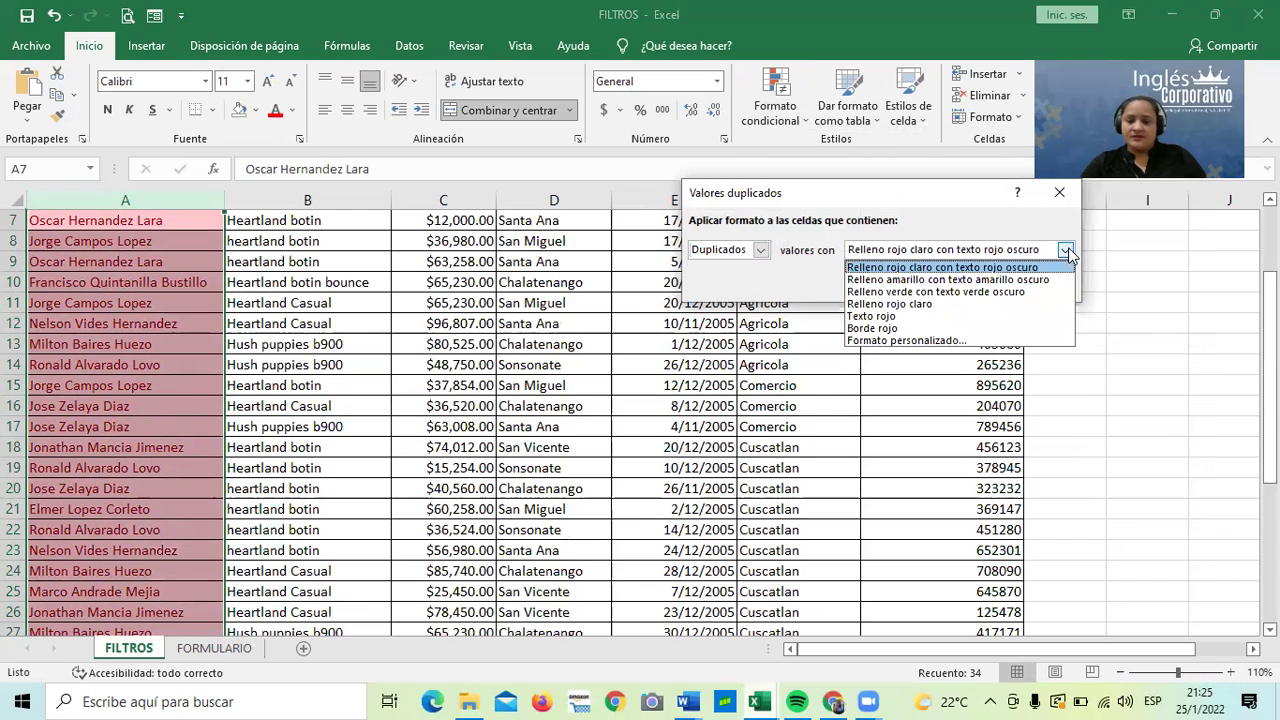
left_click(915, 279)
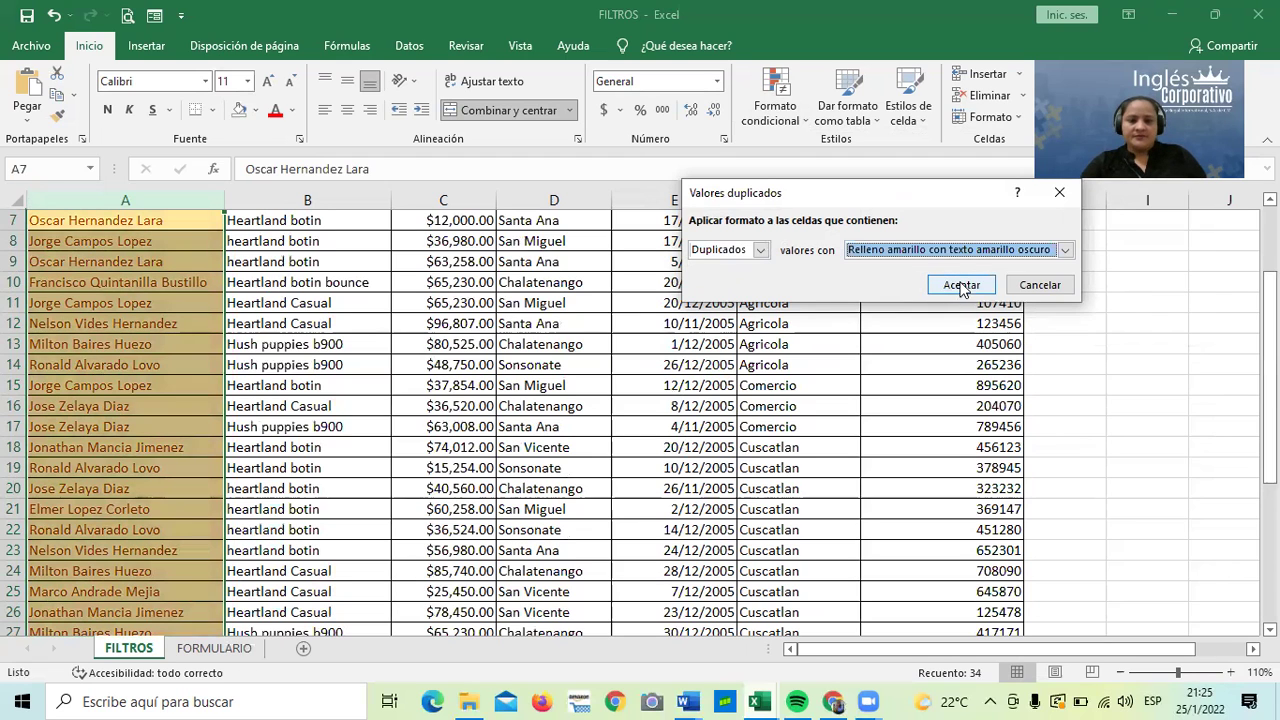
left_click(960, 286)
left_click(634, 364)
scroll(634, 364, "up", 2)
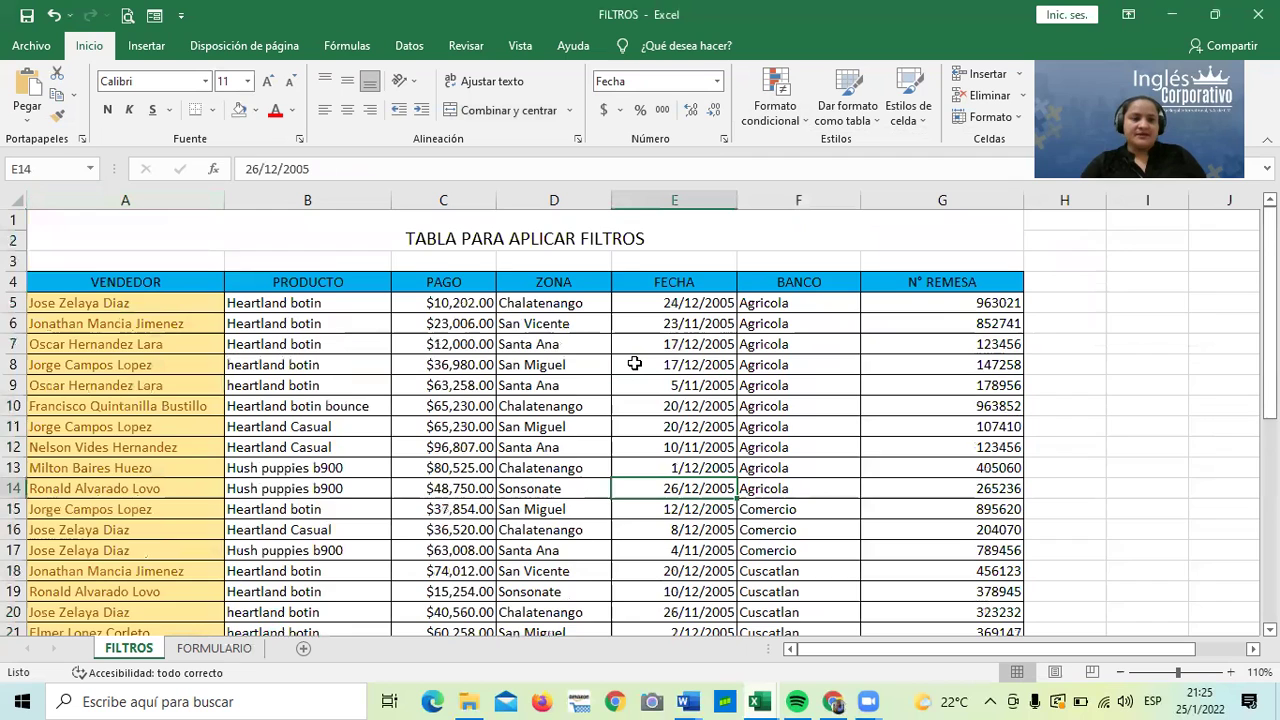
scroll(634, 364, "down", 3)
scroll(634, 364, "down", 4)
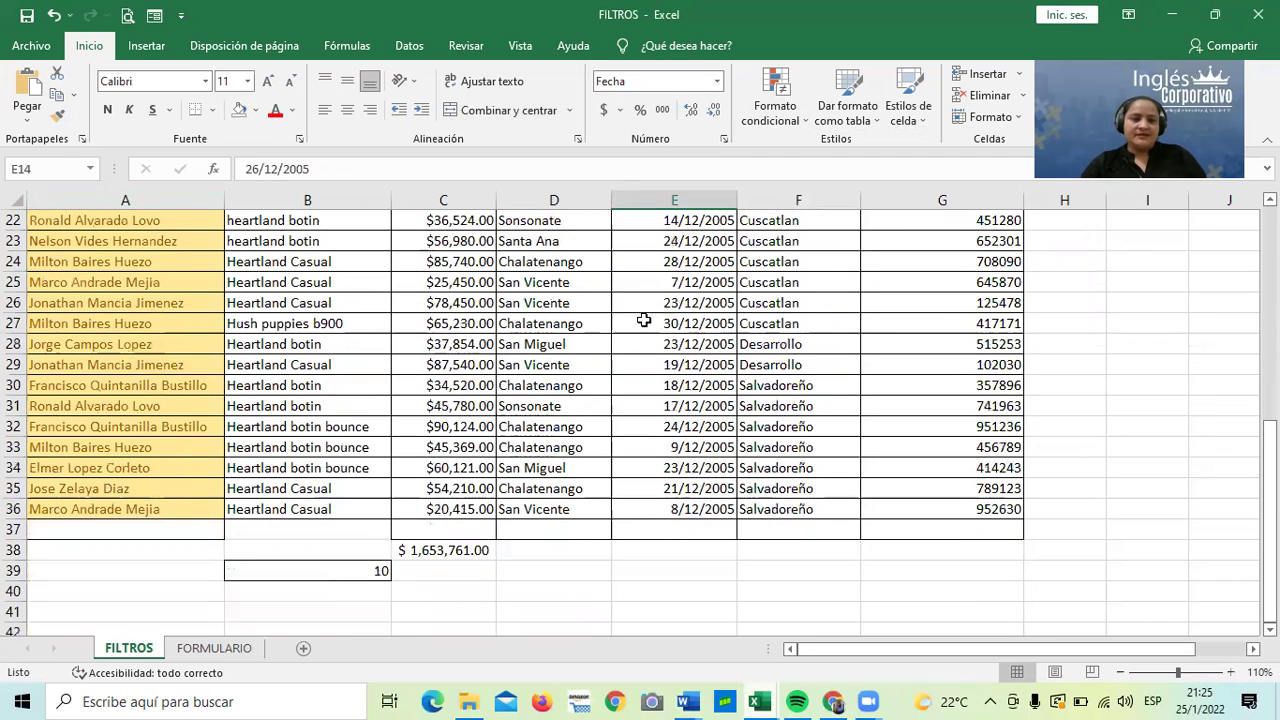
Clear the conditional formatting rules from the VENDEDOR column A.
left_click(128, 190)
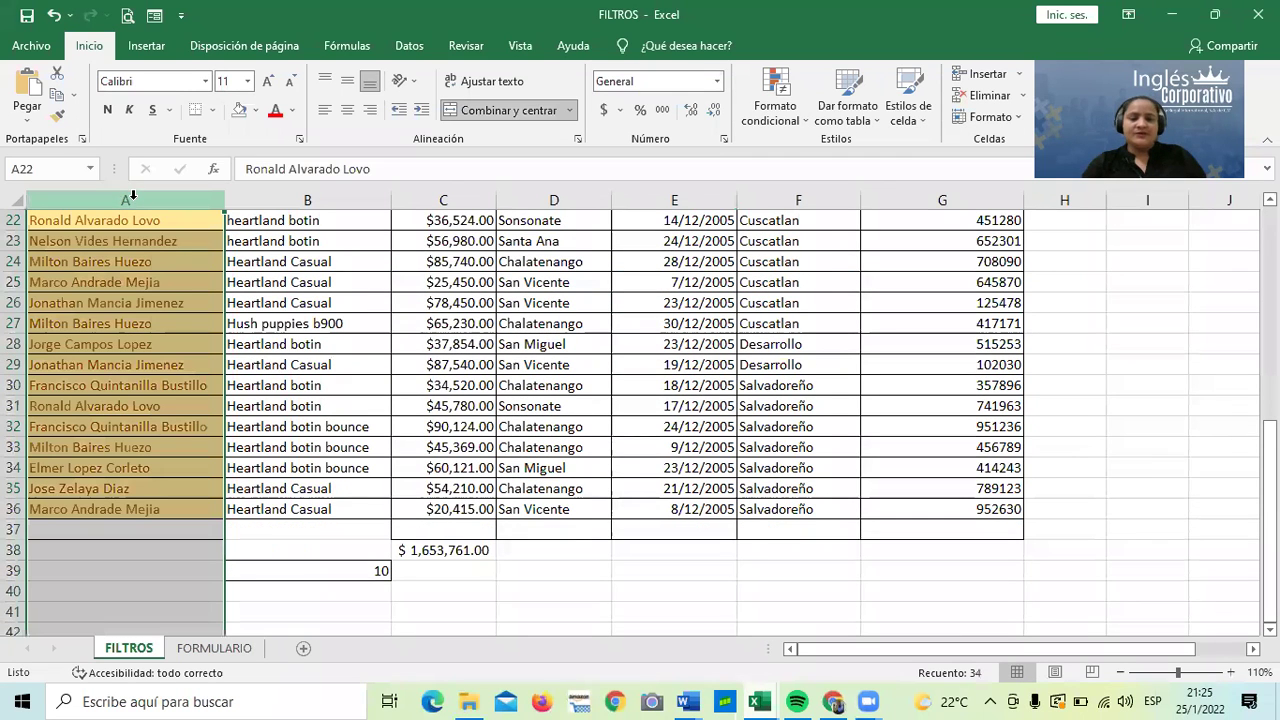
left_click(800, 116)
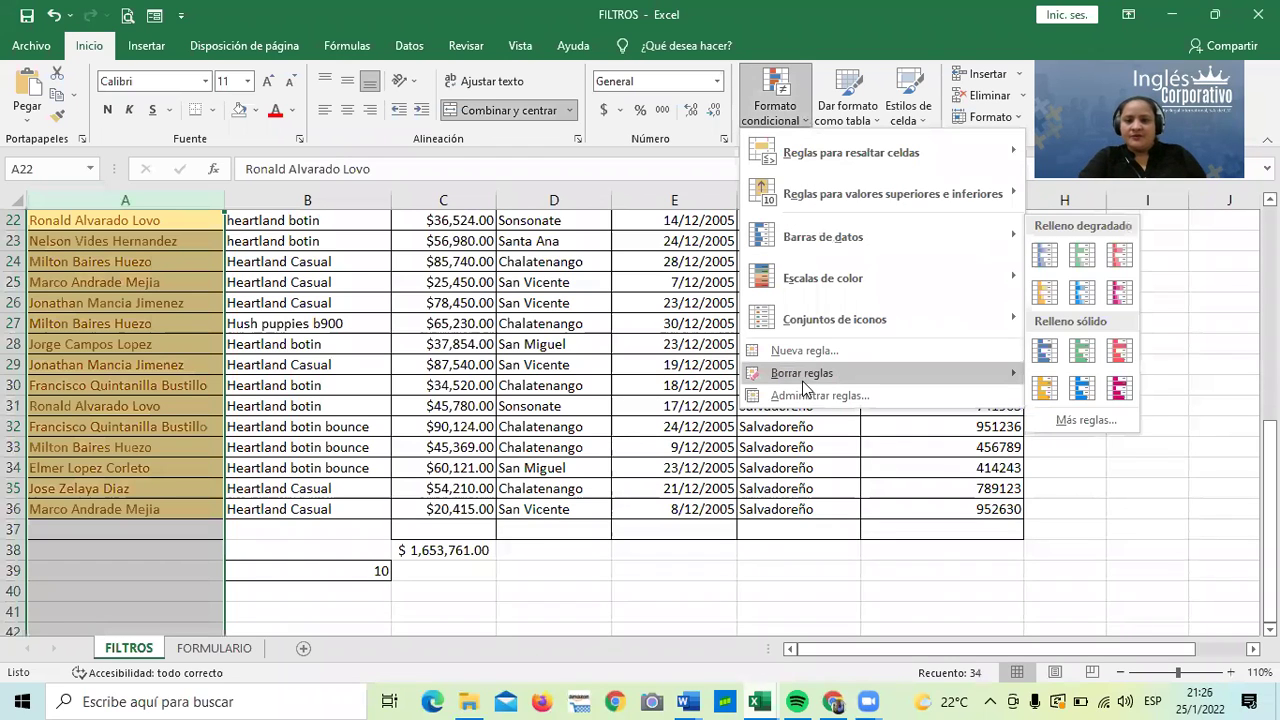
mouse_move(800, 375)
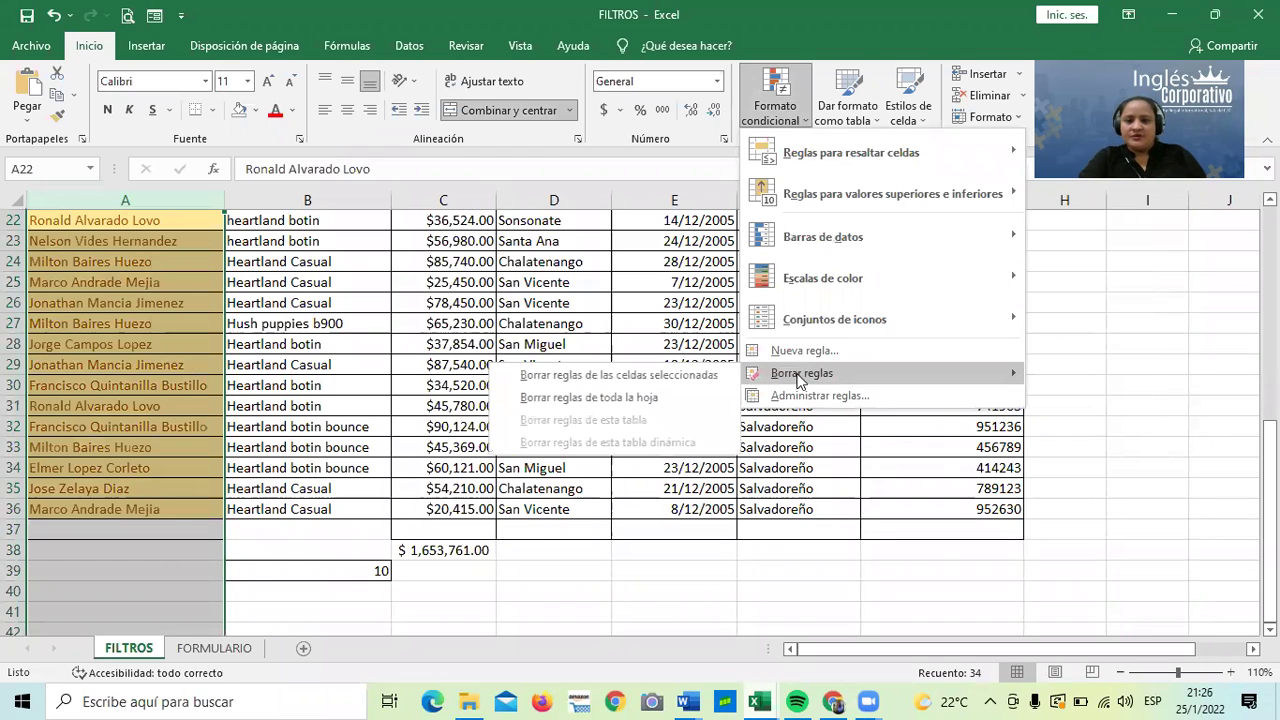
left_click(698, 376)
left_click(800, 122)
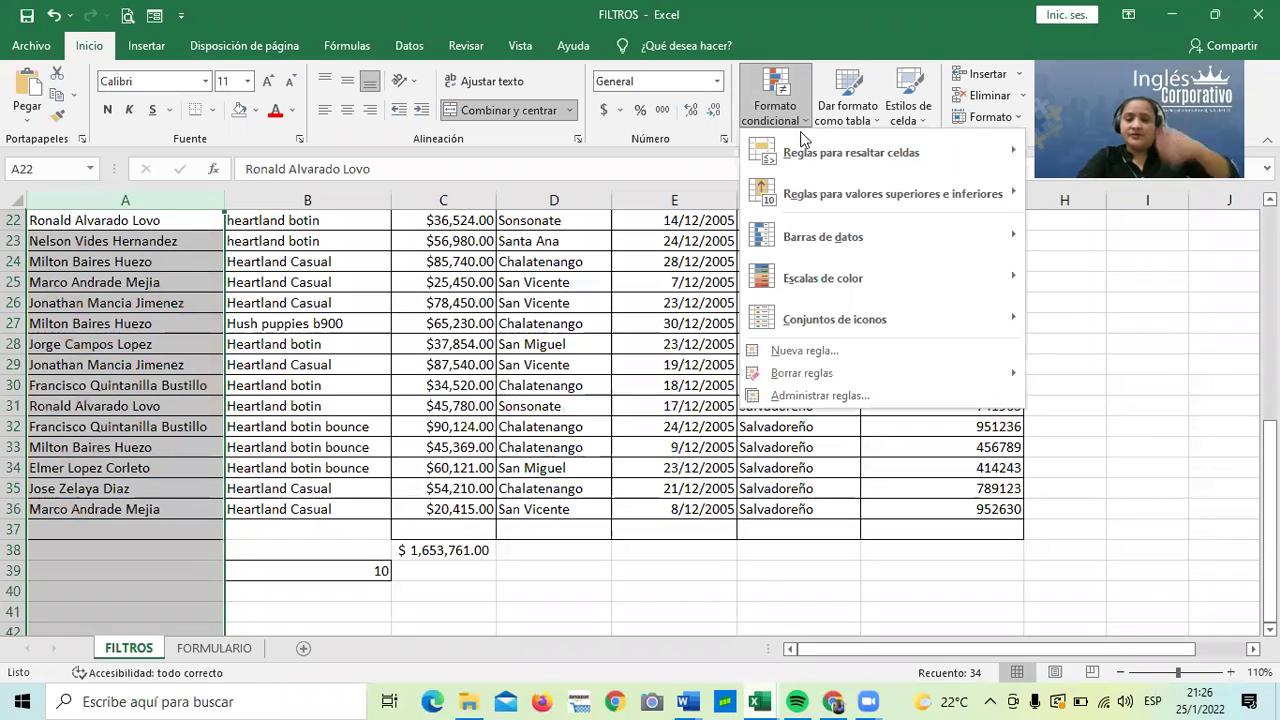
Add a Text That Contains rule giving another seller's name light red fill with dark red text.
mouse_move(940, 196)
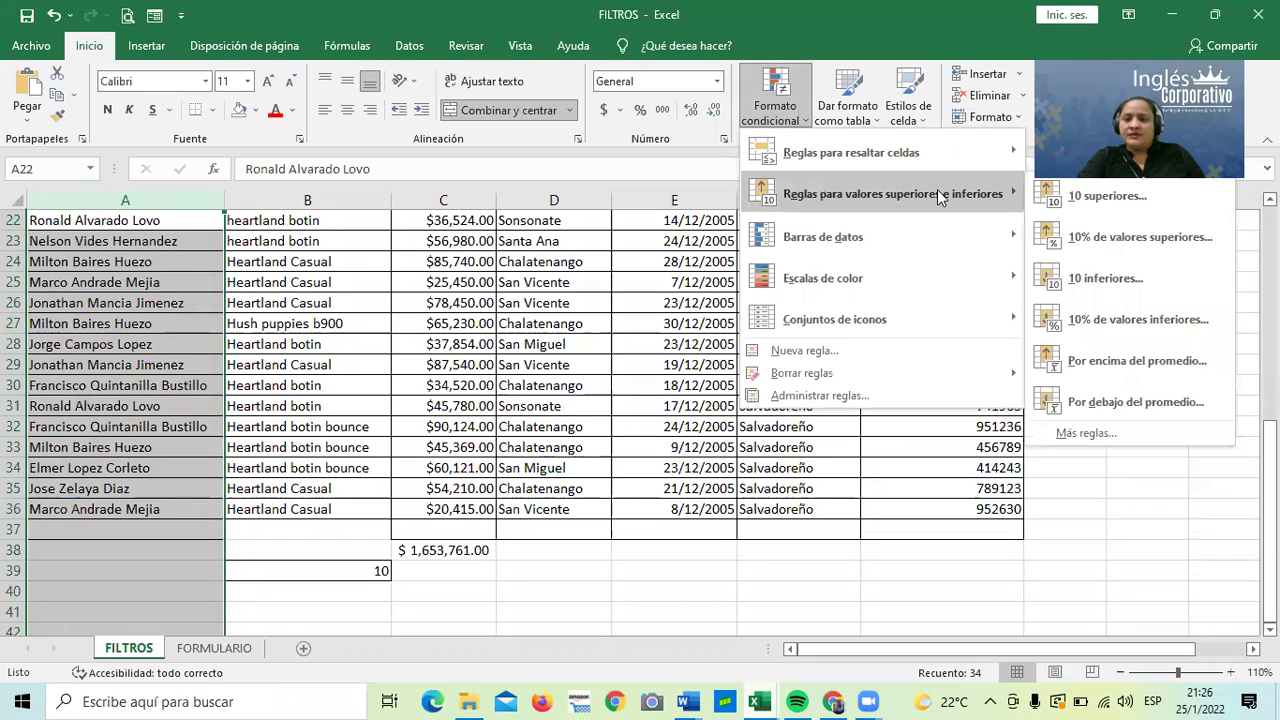
mouse_move(1005, 160)
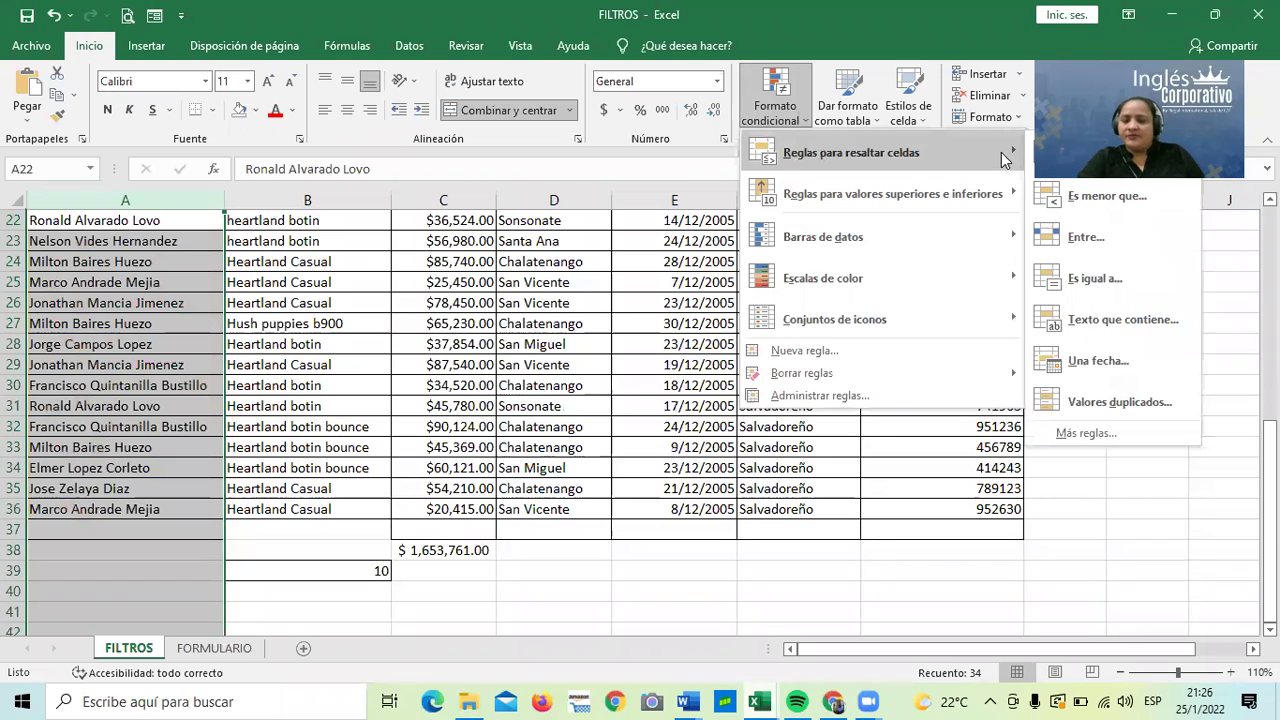
left_click(1128, 317)
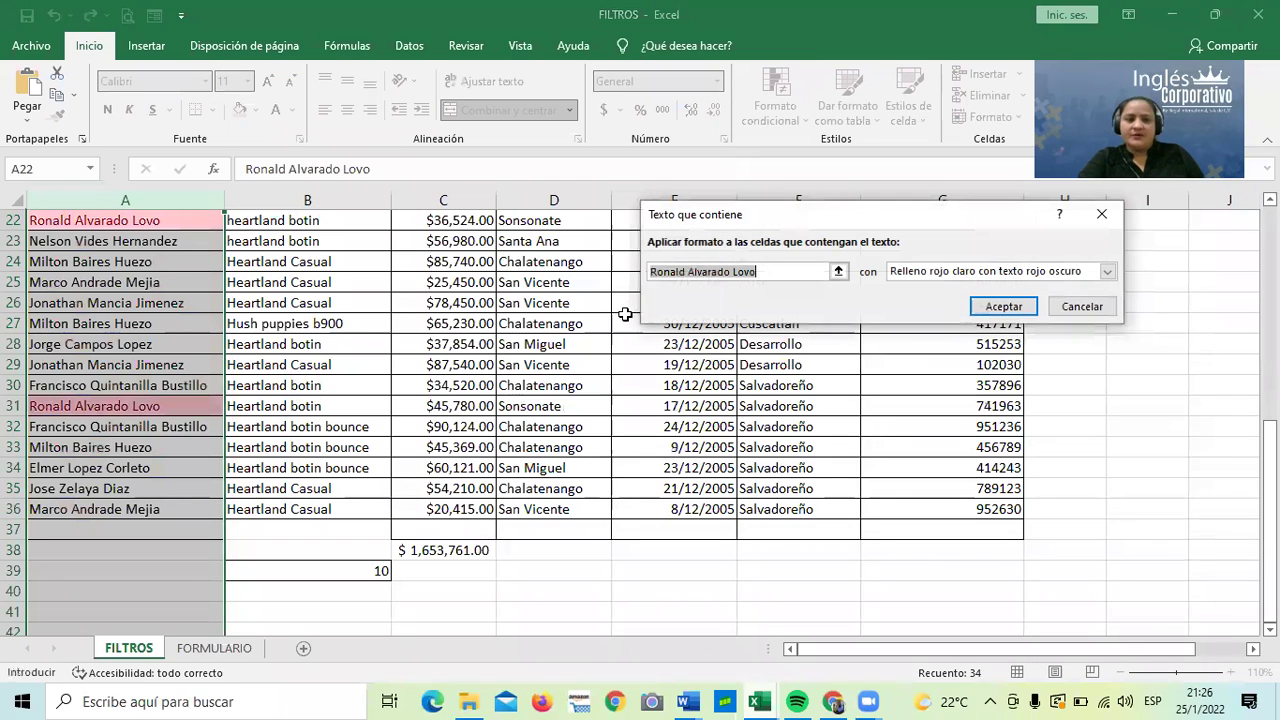
key("BackSpace")
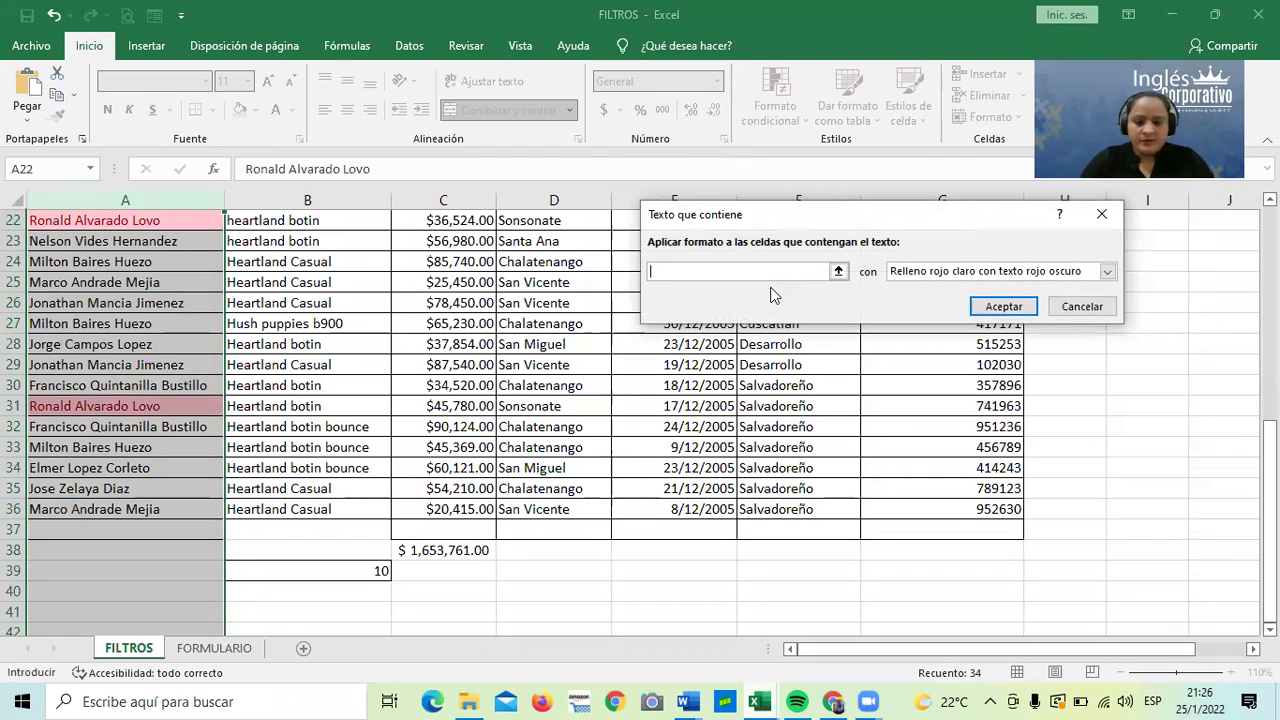
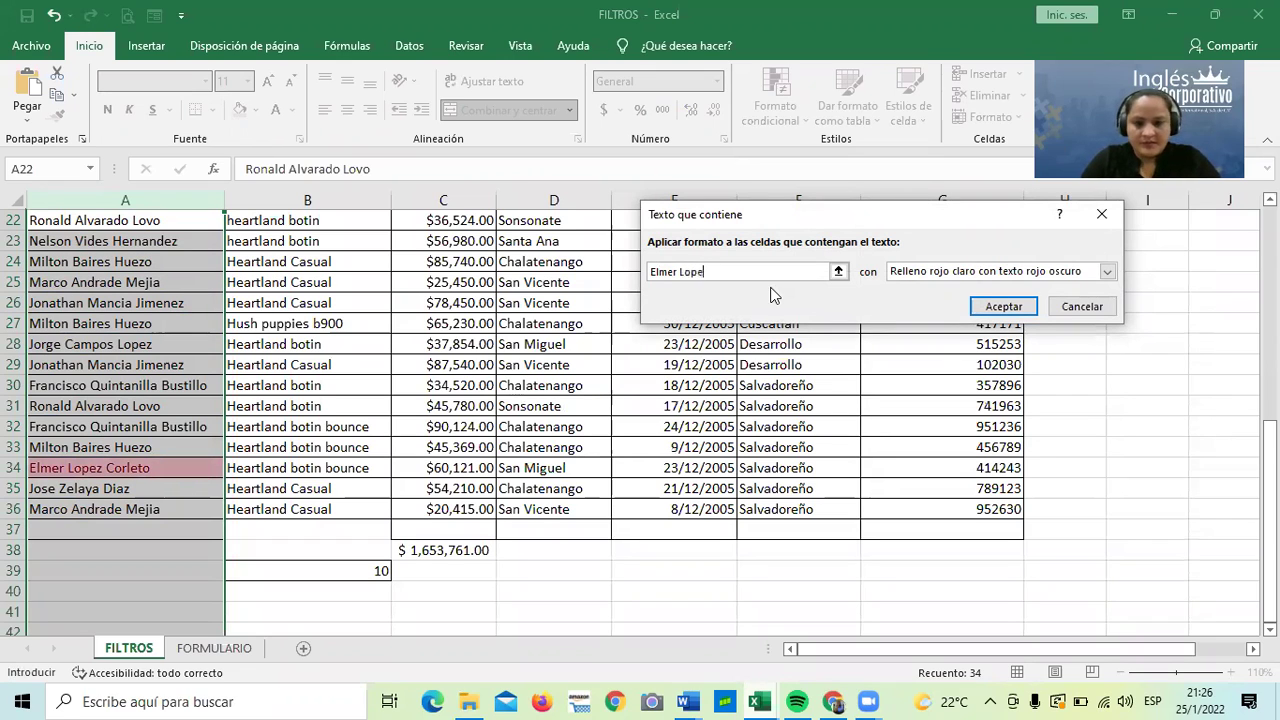
left_click(1003, 306)
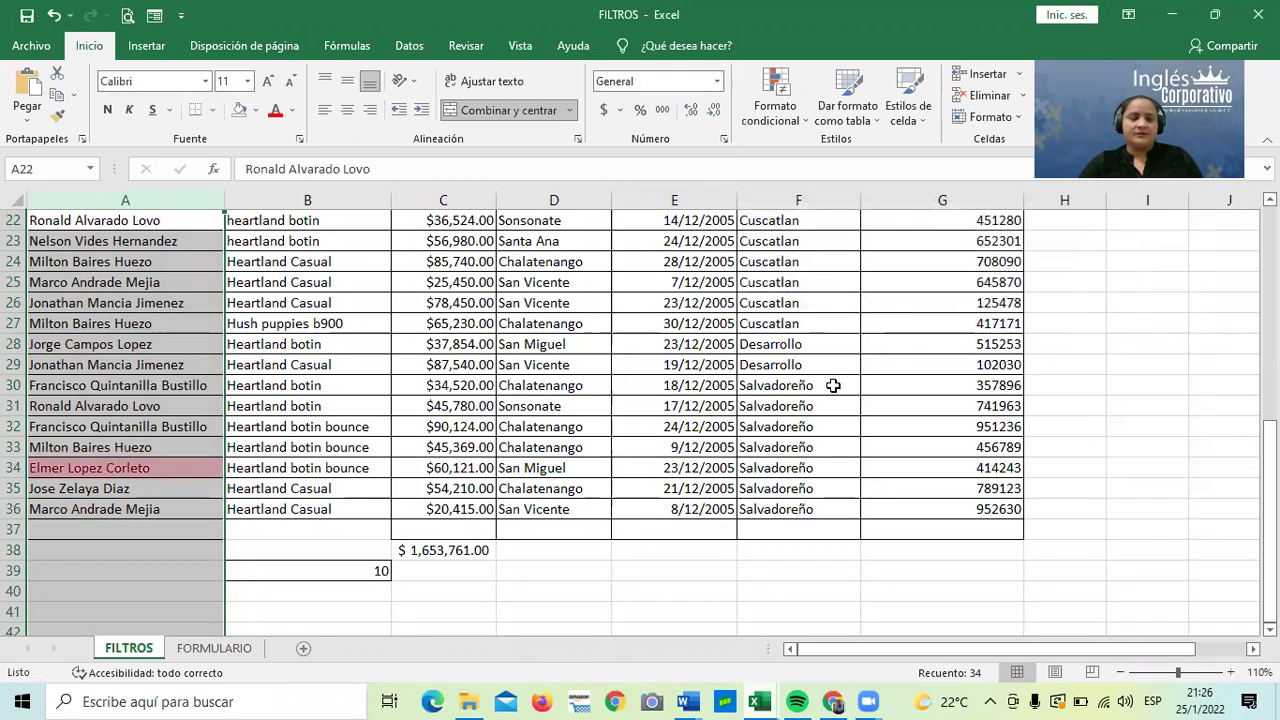
left_click(833, 385)
scroll(833, 385, "up", 4)
scroll(833, 385, "up", 3)
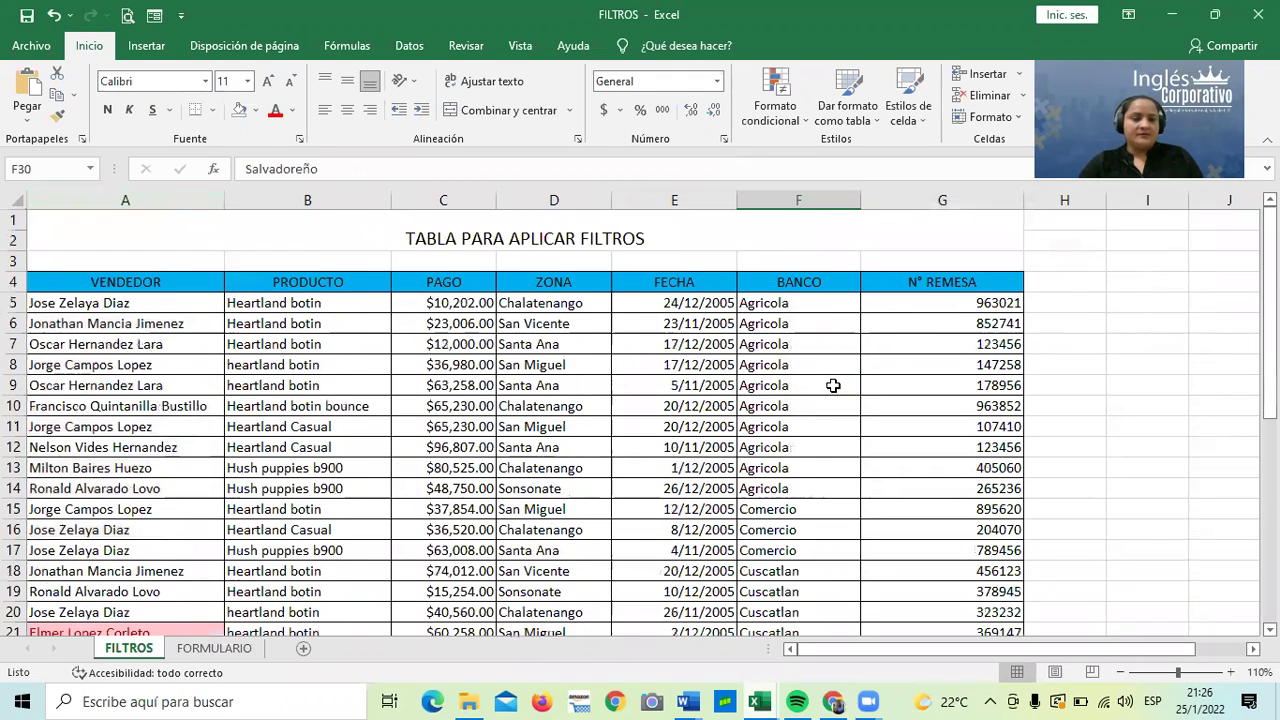
scroll(833, 385, "down", 3)
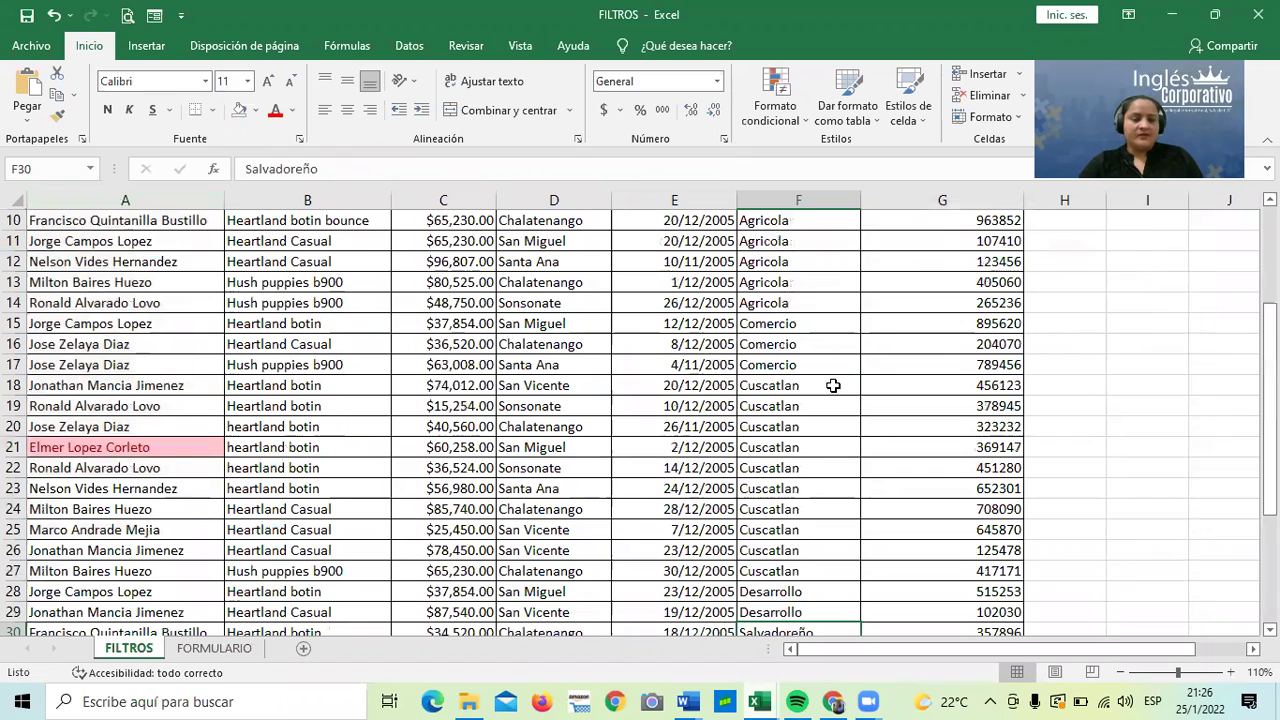
scroll(833, 385, "down", 1)
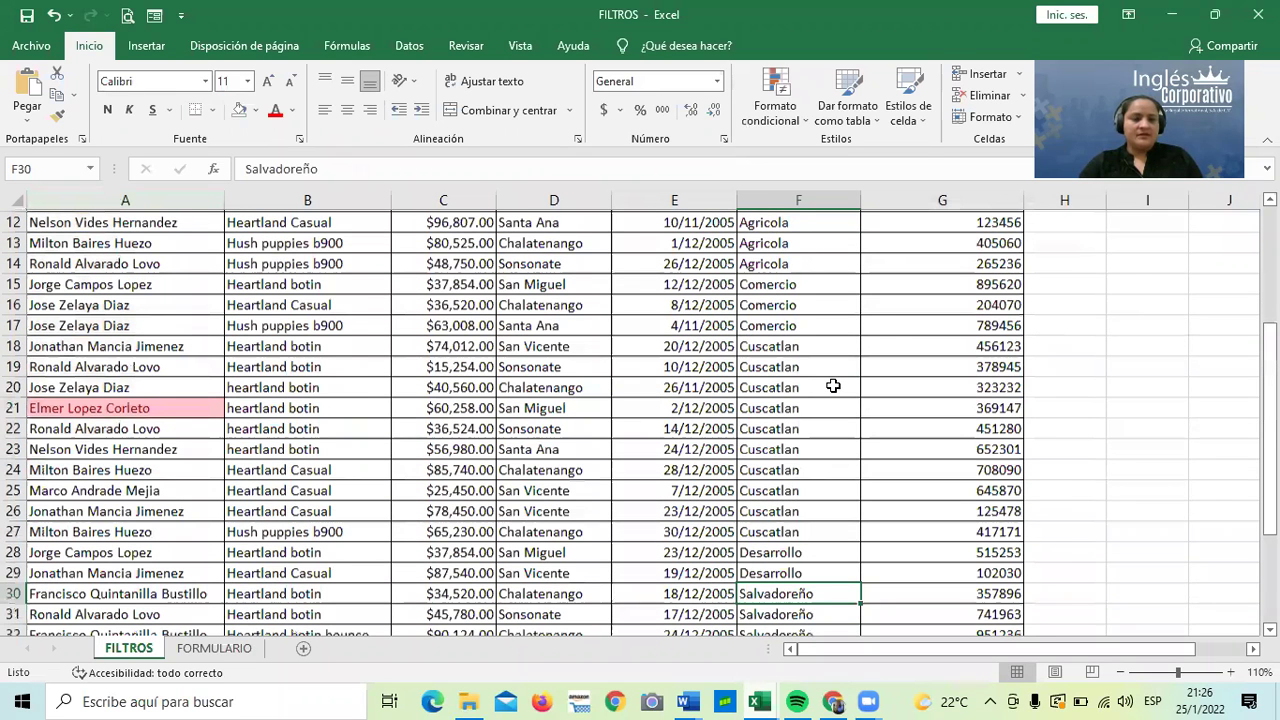
scroll(833, 385, "down", 4)
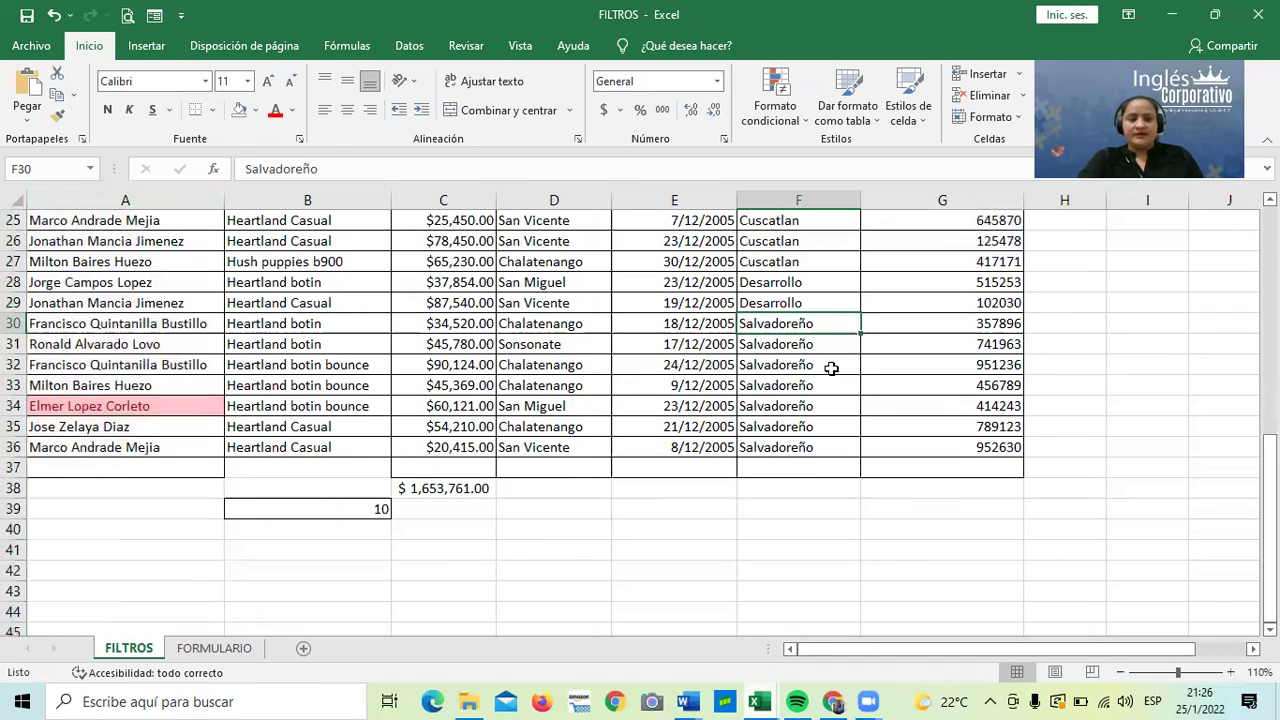
scroll(268, 353, "up", 3)
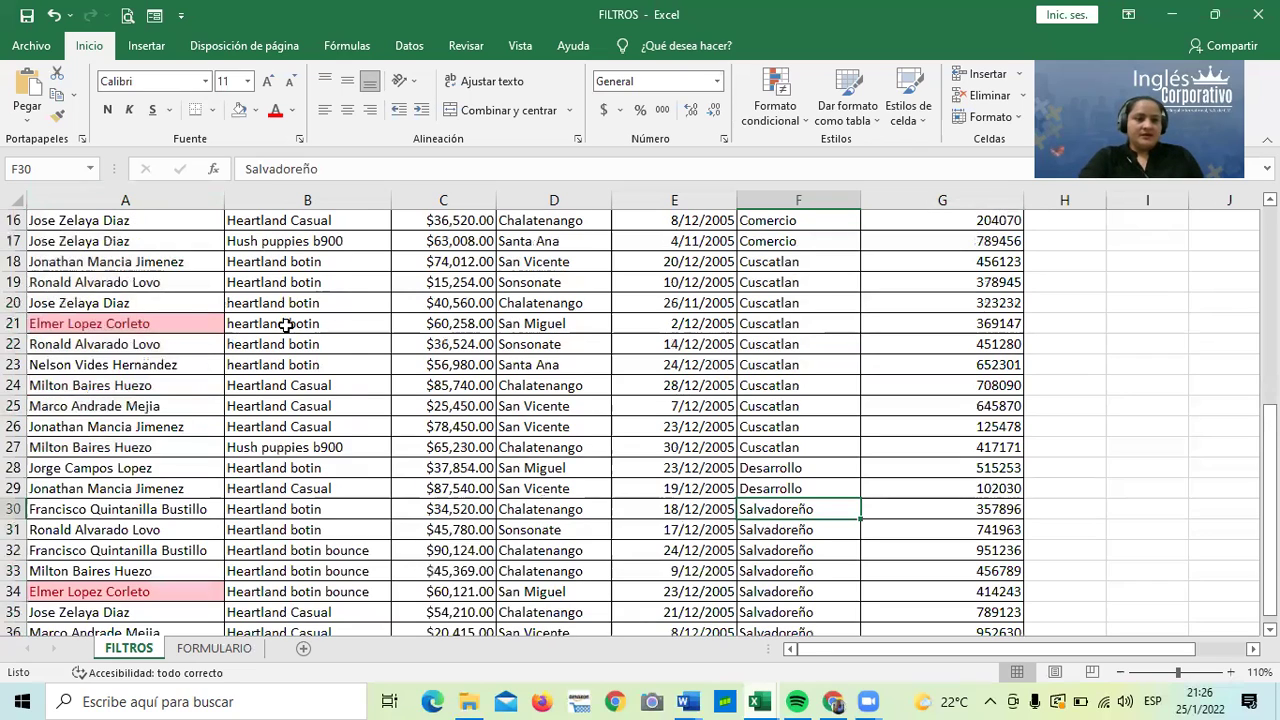
scroll(288, 327, "up", 2)
scroll(288, 323, "up", 3)
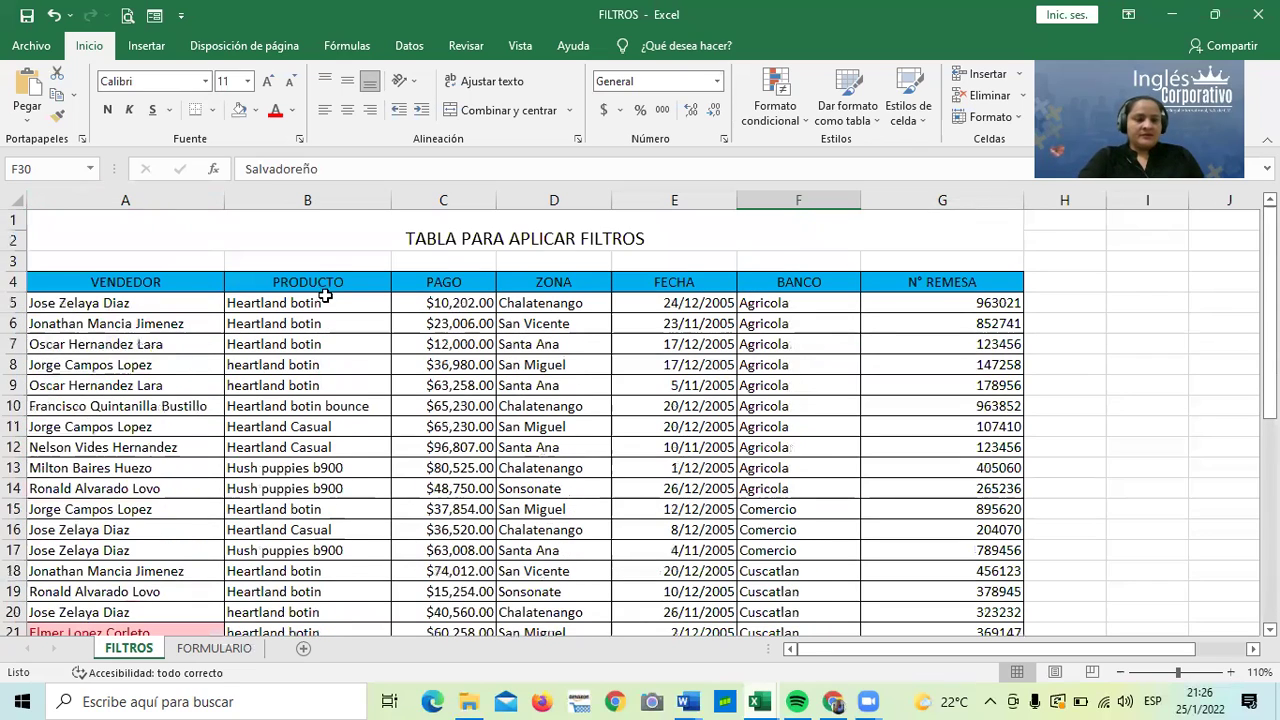
scroll(290, 290, "down", 3)
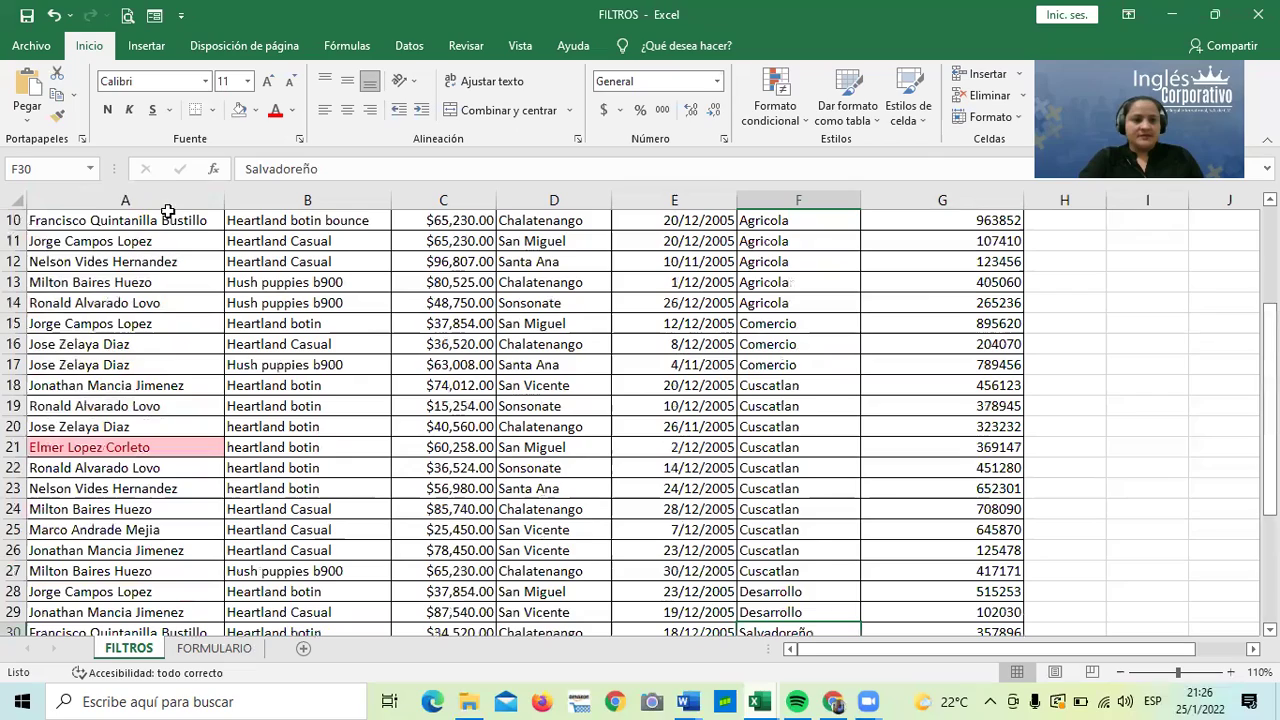
scroll(418, 481, "up", 3)
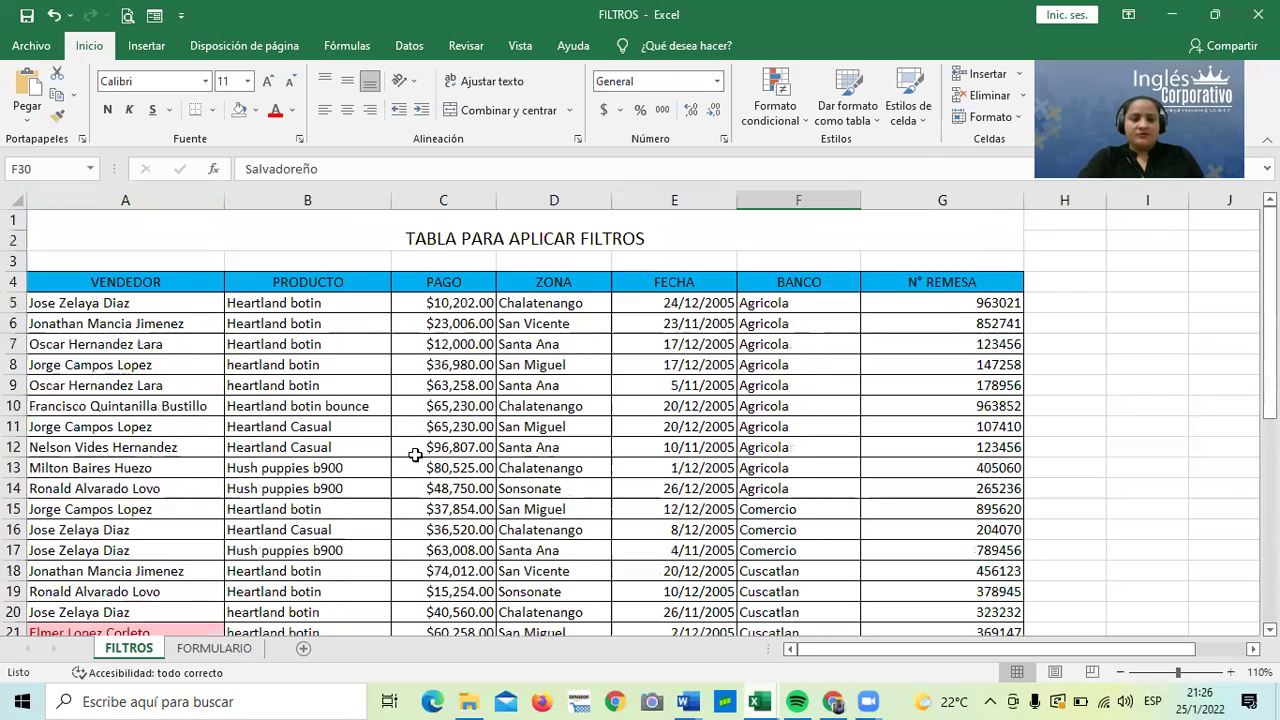
scroll(505, 495, "down", 3)
scroll(505, 495, "down", 6)
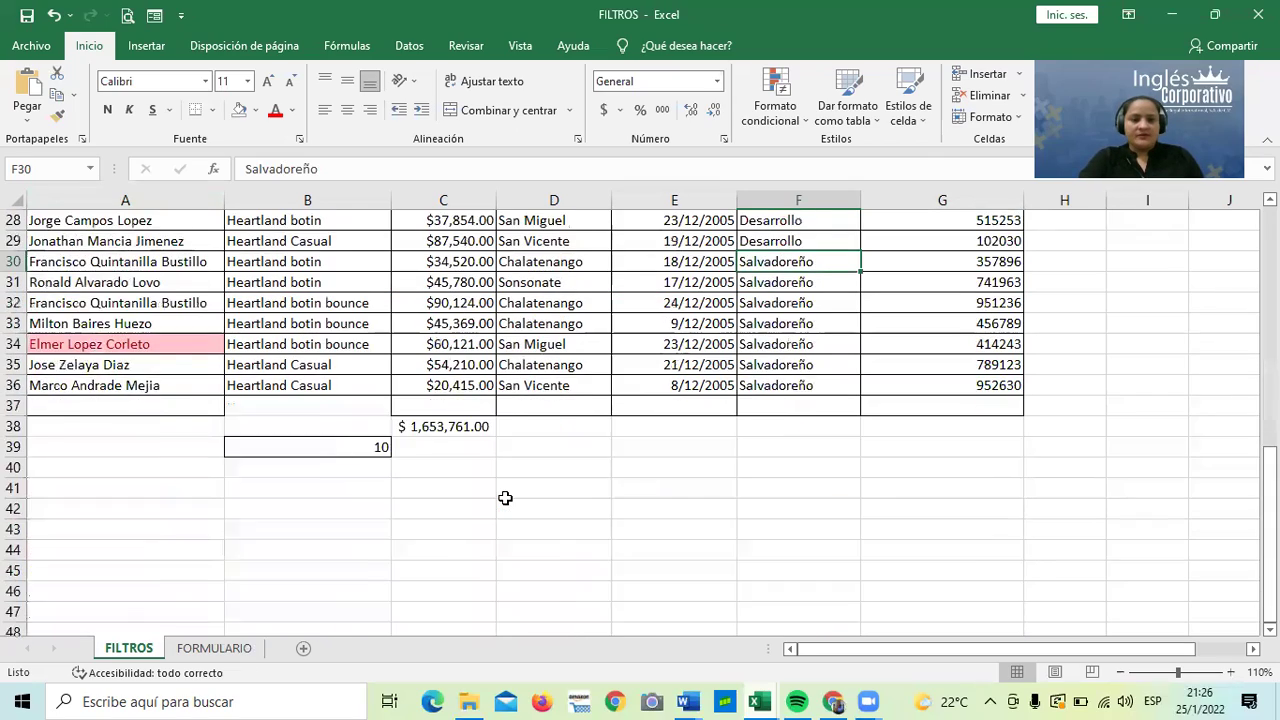
scroll(503, 497, "up", 9)
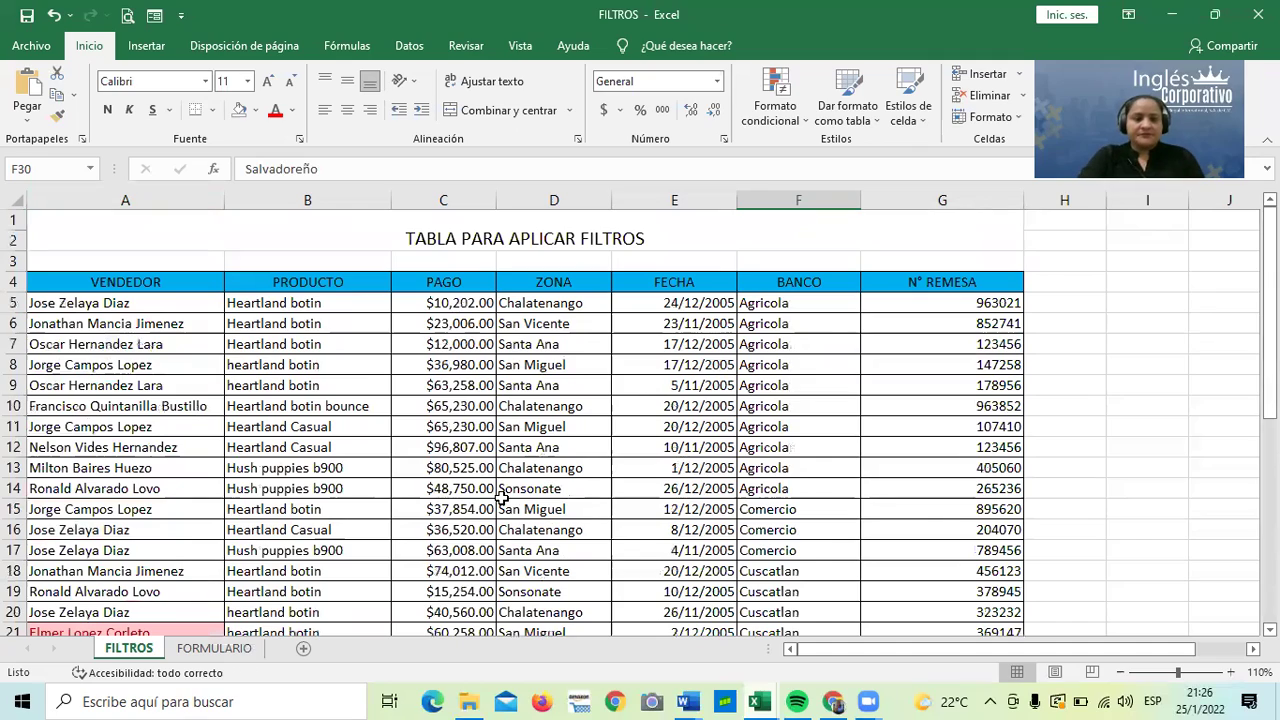
scroll(503, 495, "down", 3)
scroll(498, 497, "down", 1)
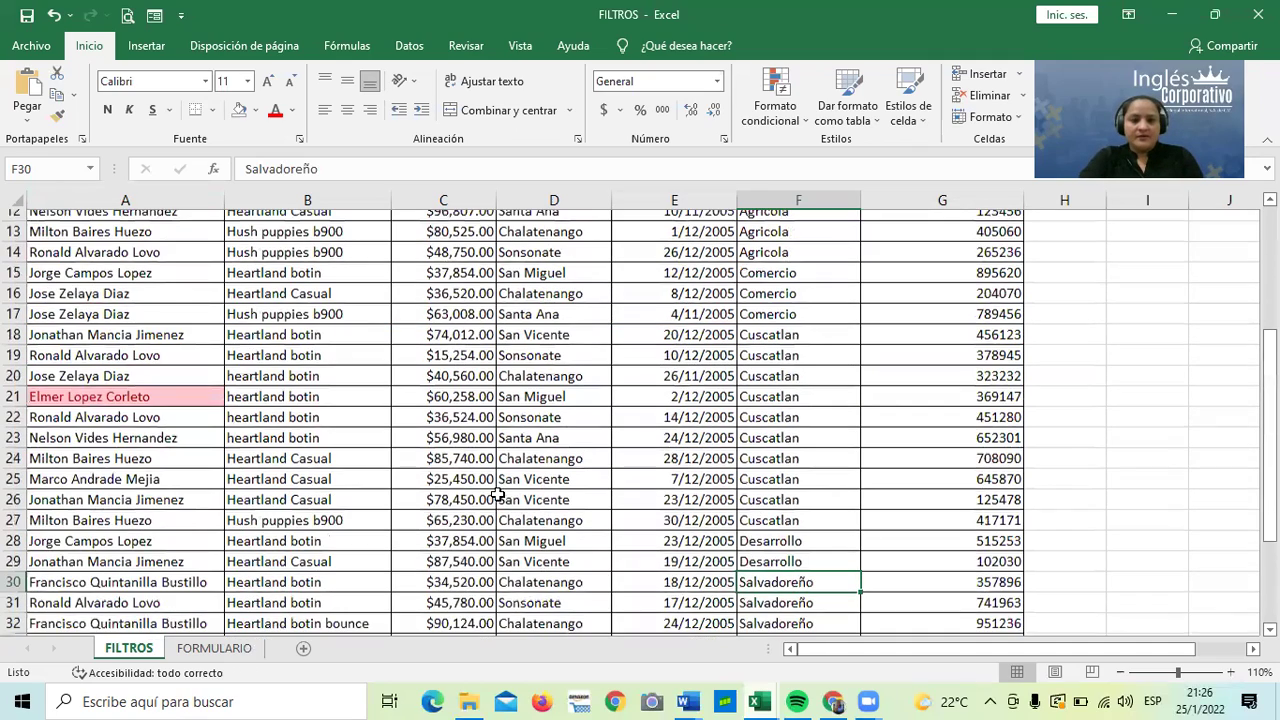
scroll(498, 497, "down", 2)
scroll(540, 520, "up", 1)
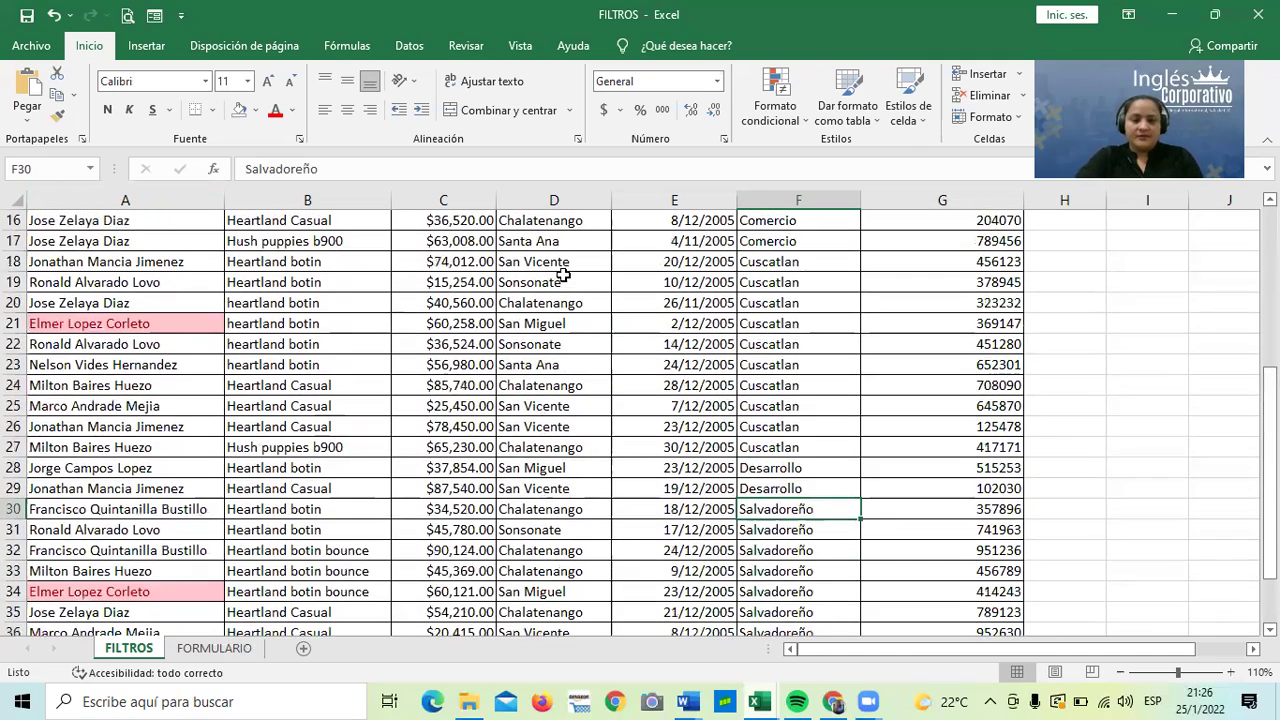
scroll(555, 271, "up", 3)
scroll(544, 271, "up", 2)
Highlight ZONA cells containing 'San vicente' with light red fill and dark red text.
left_click(556, 200)
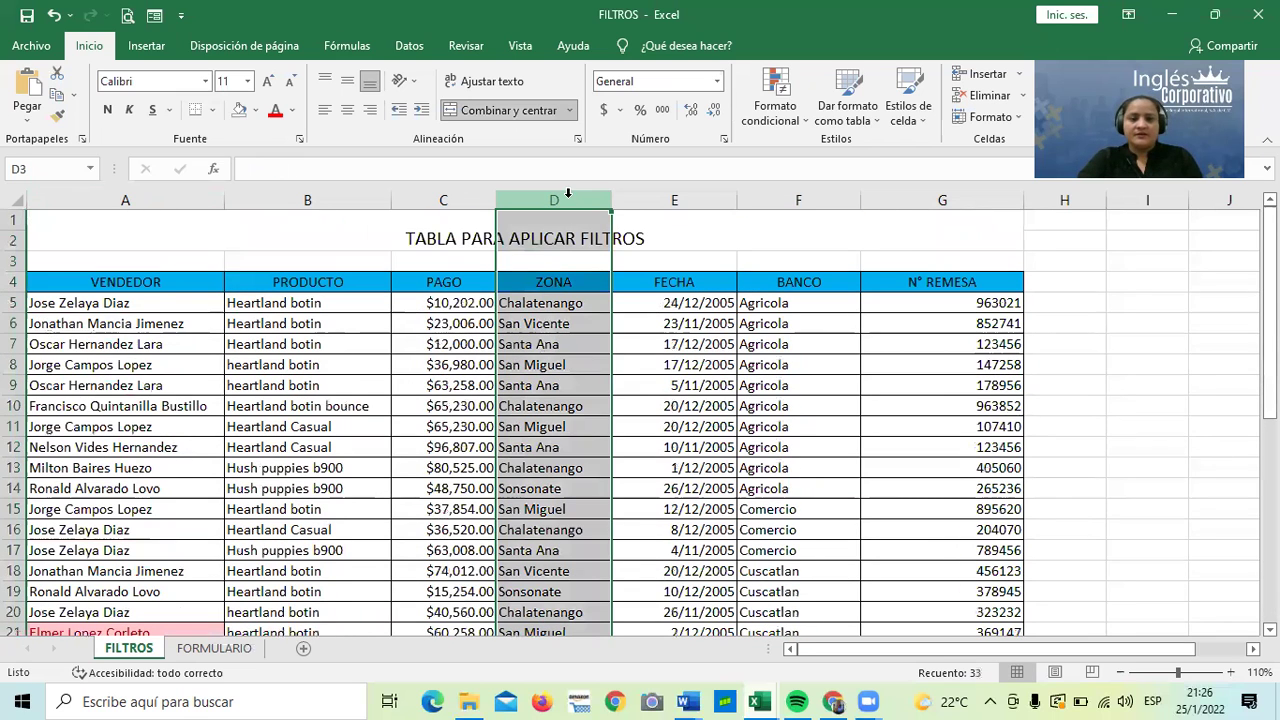
left_click(796, 119)
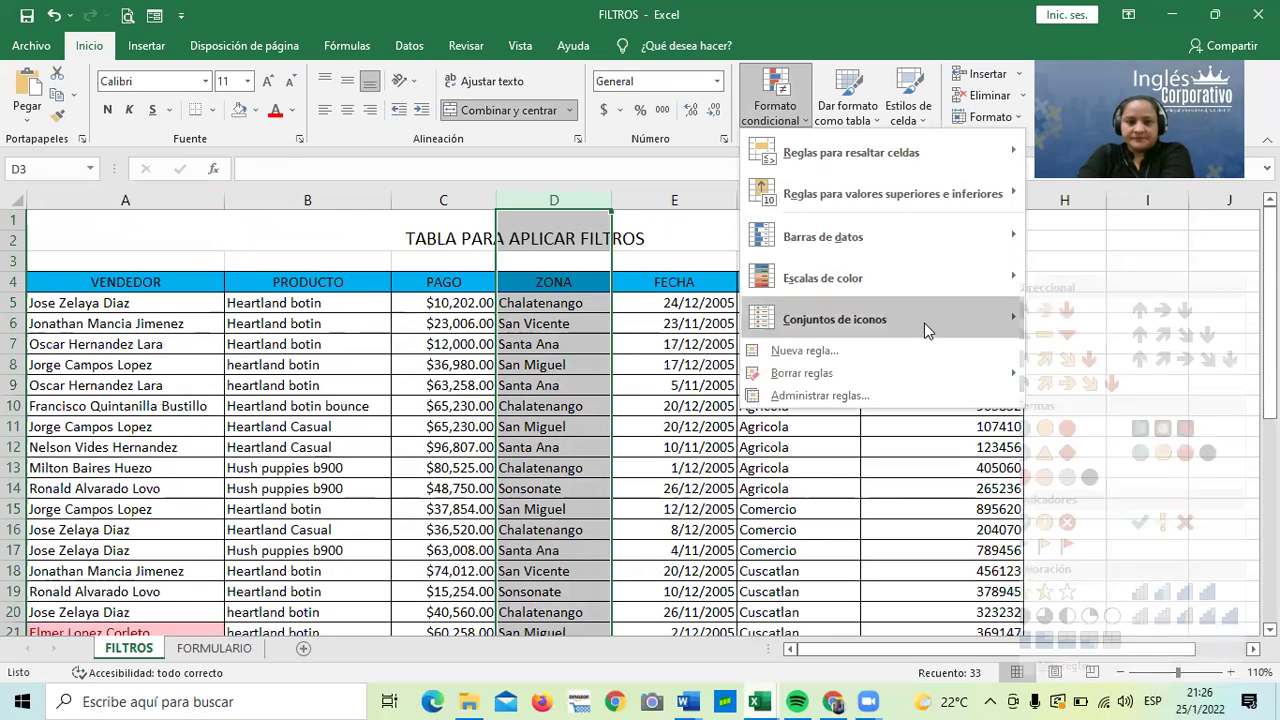
mouse_move(924, 322)
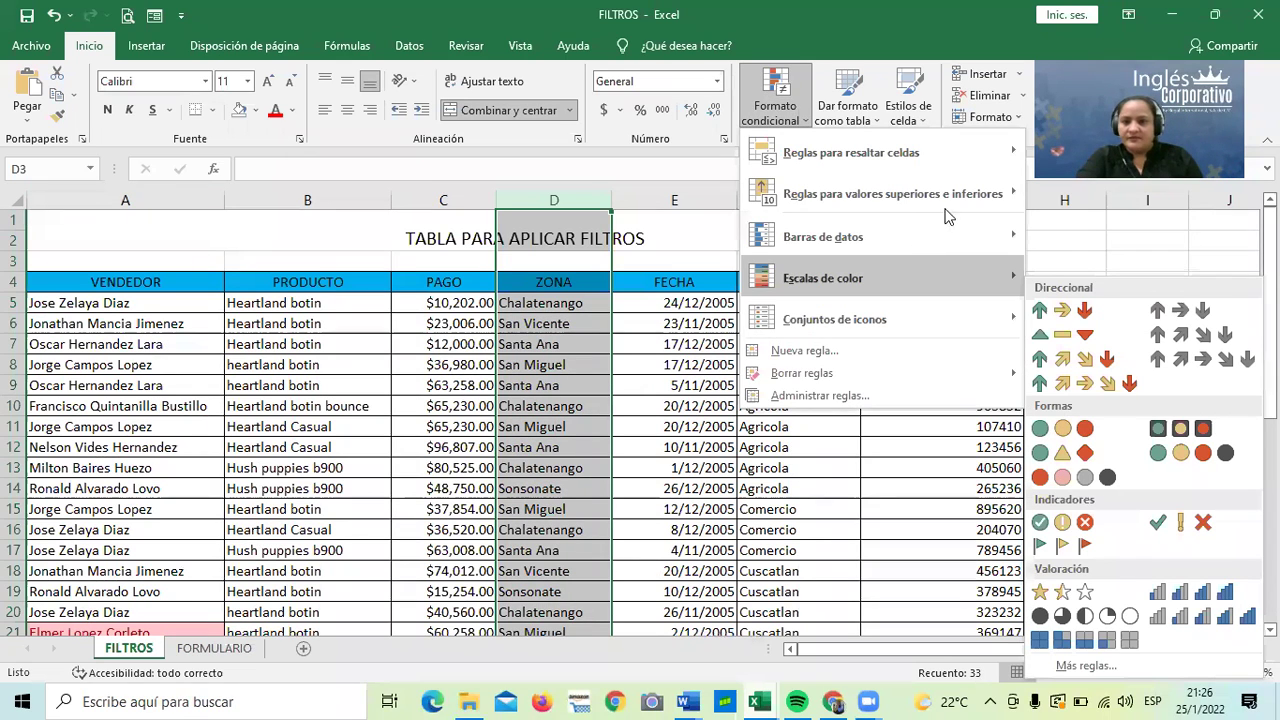
mouse_move(990, 158)
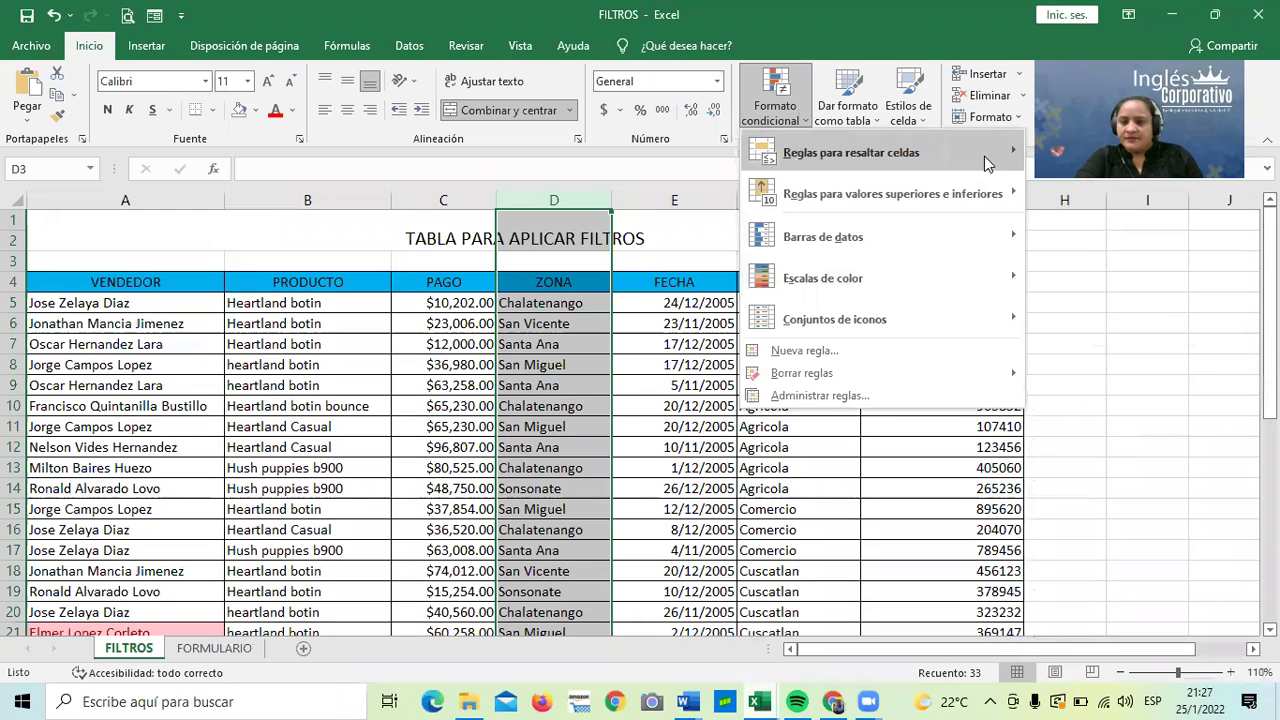
left_click(1065, 315)
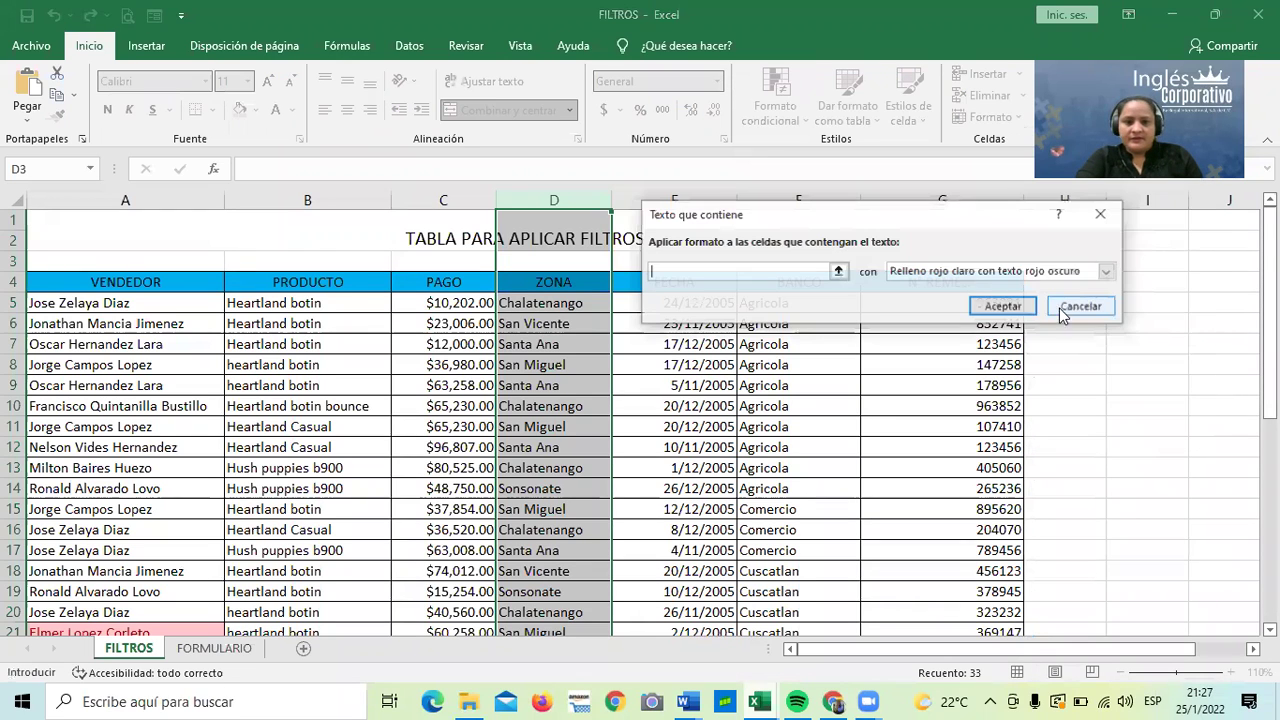
type("S")
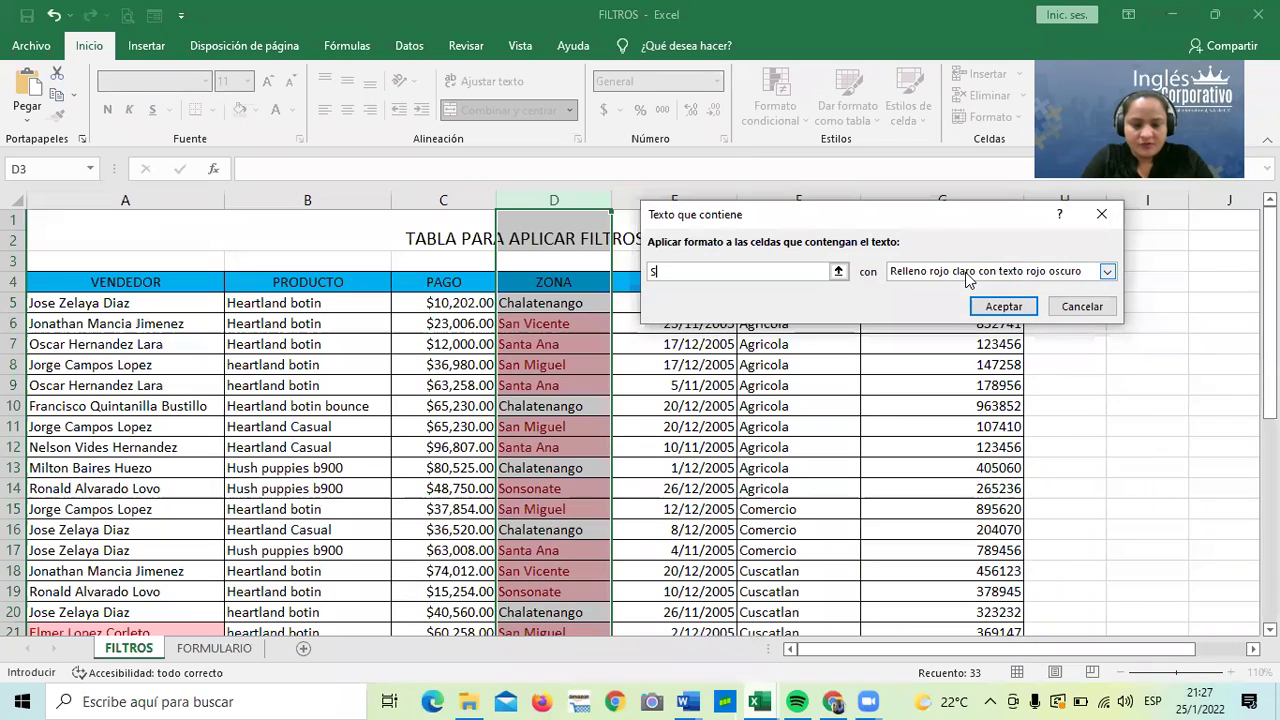
type("an vic")
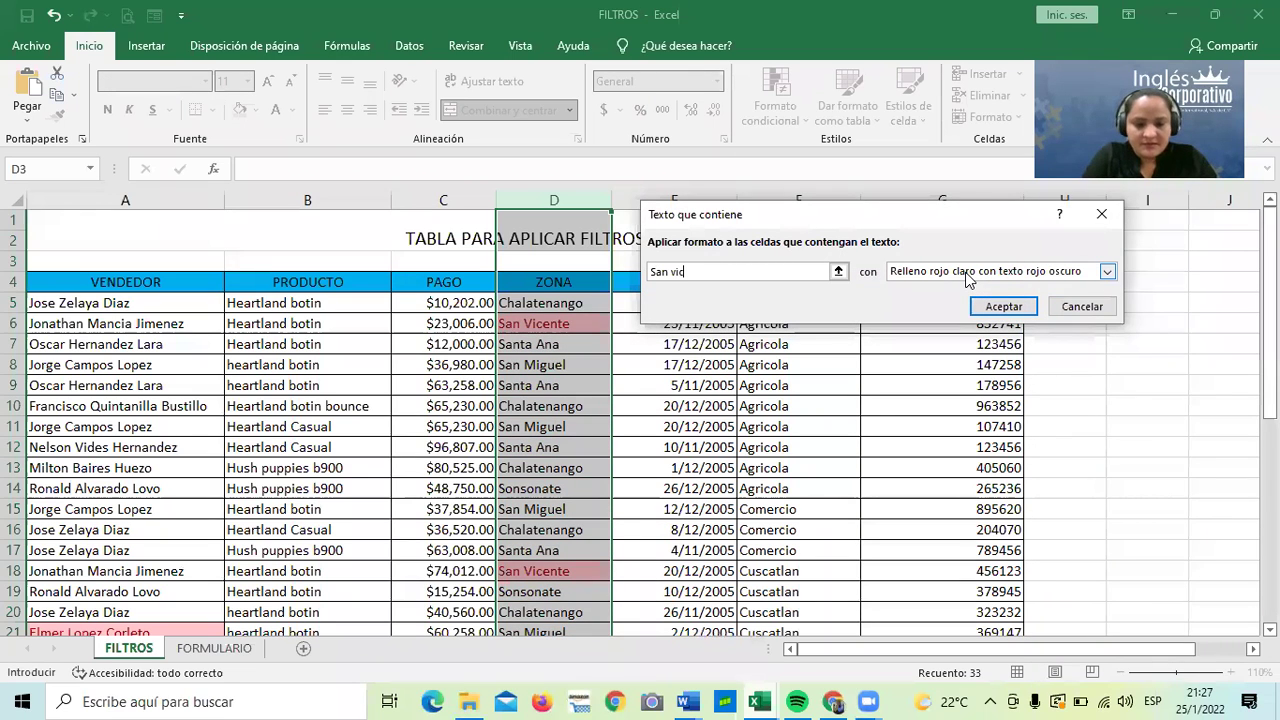
type("ente")
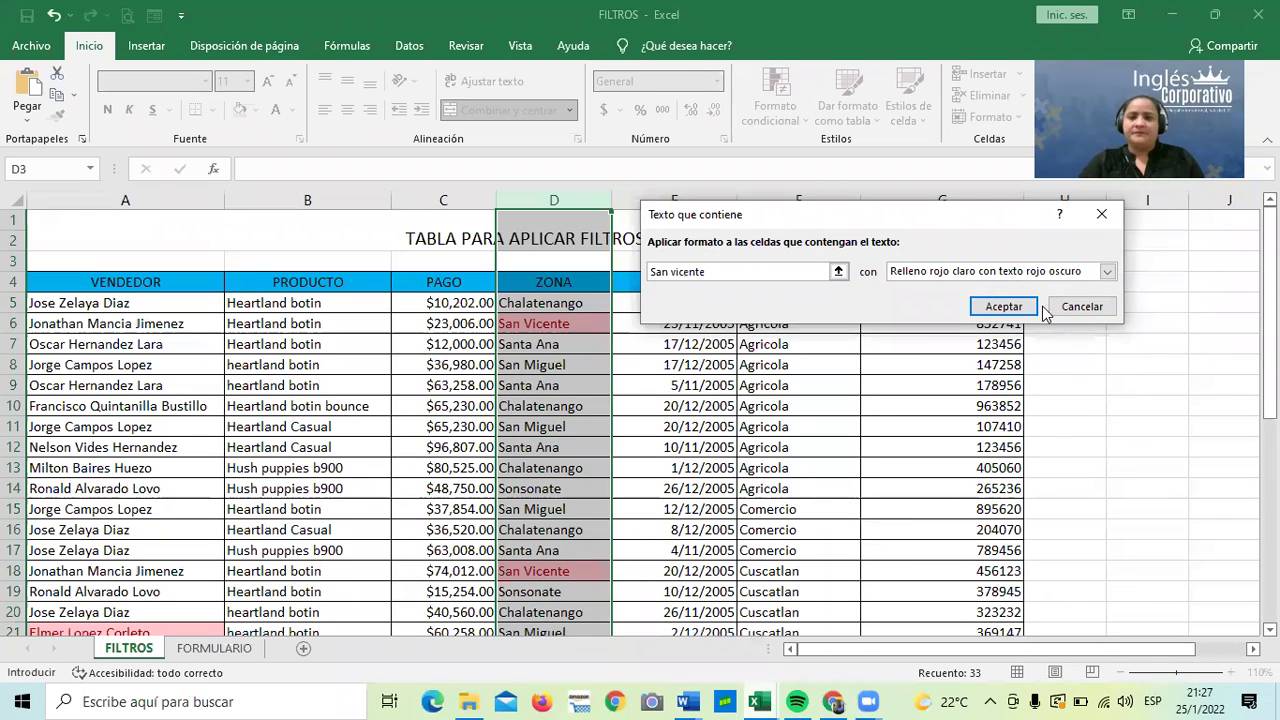
left_click(1015, 305)
left_click_drag(805, 402, 814, 426)
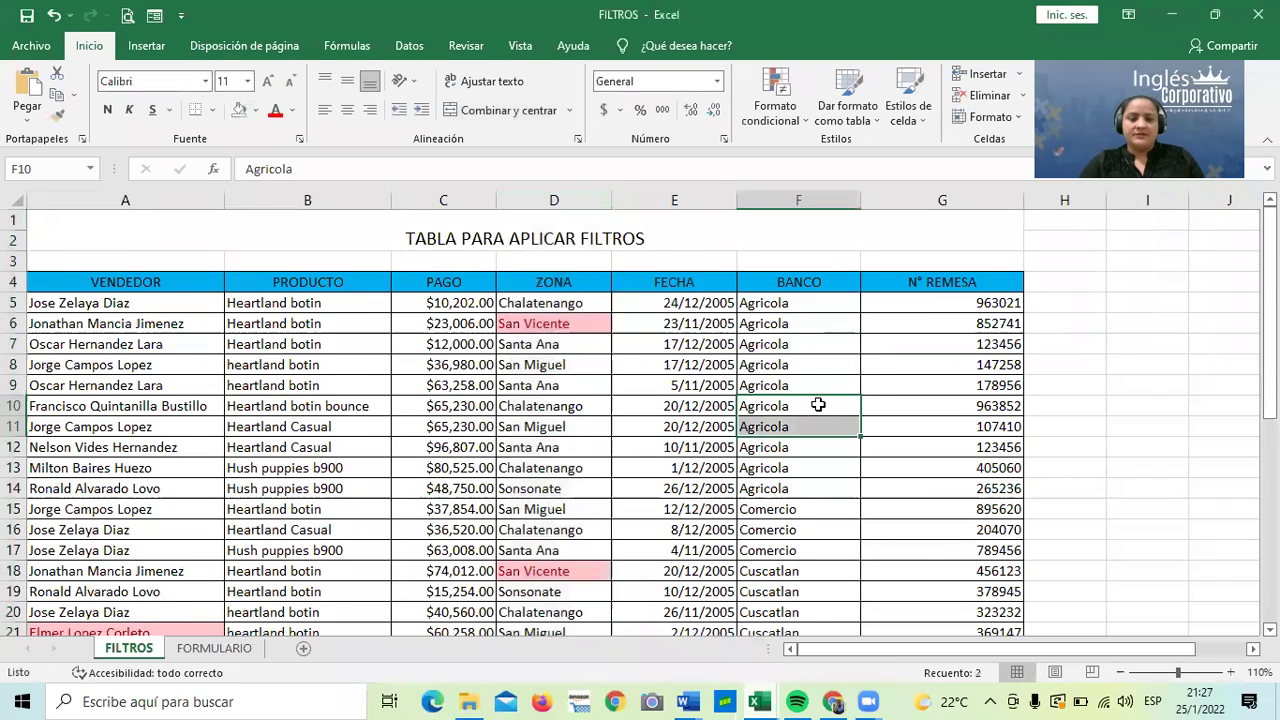
scroll(818, 404, "down", 3)
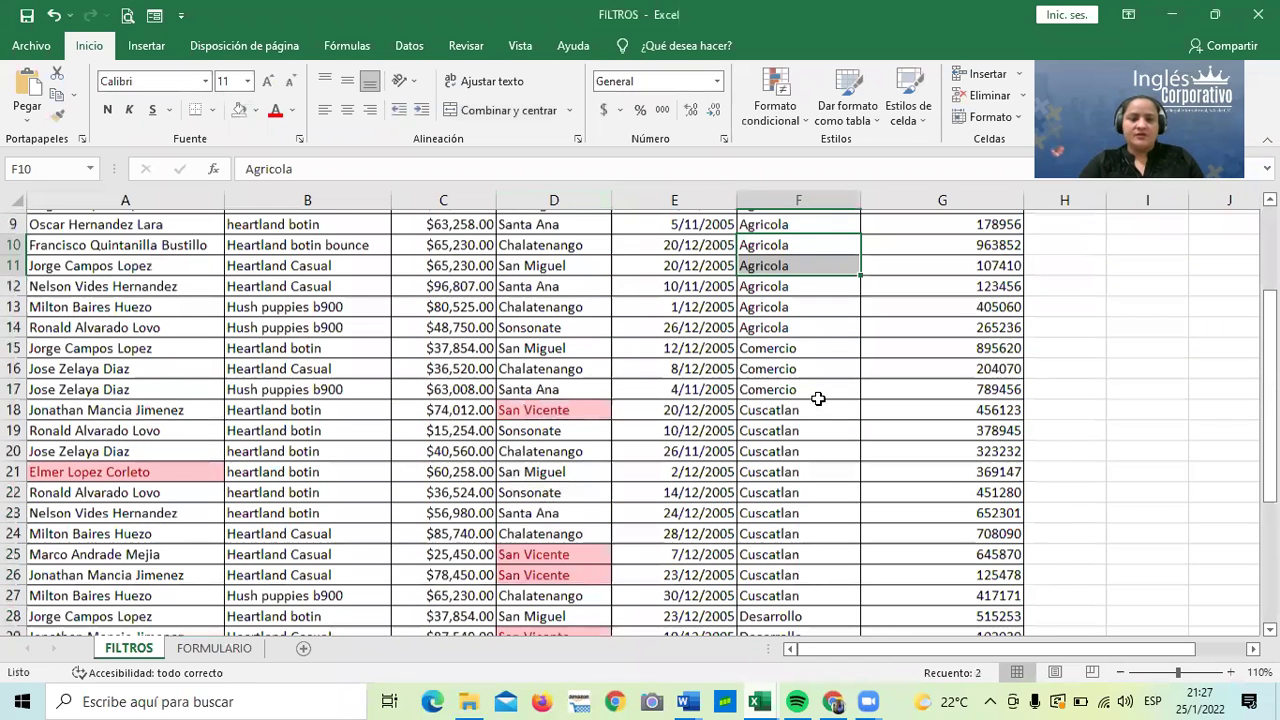
Clear the San Vicente highlighting rule from the ZONA column D.
scroll(818, 404, "down", 6)
scroll(560, 227, "up", 6)
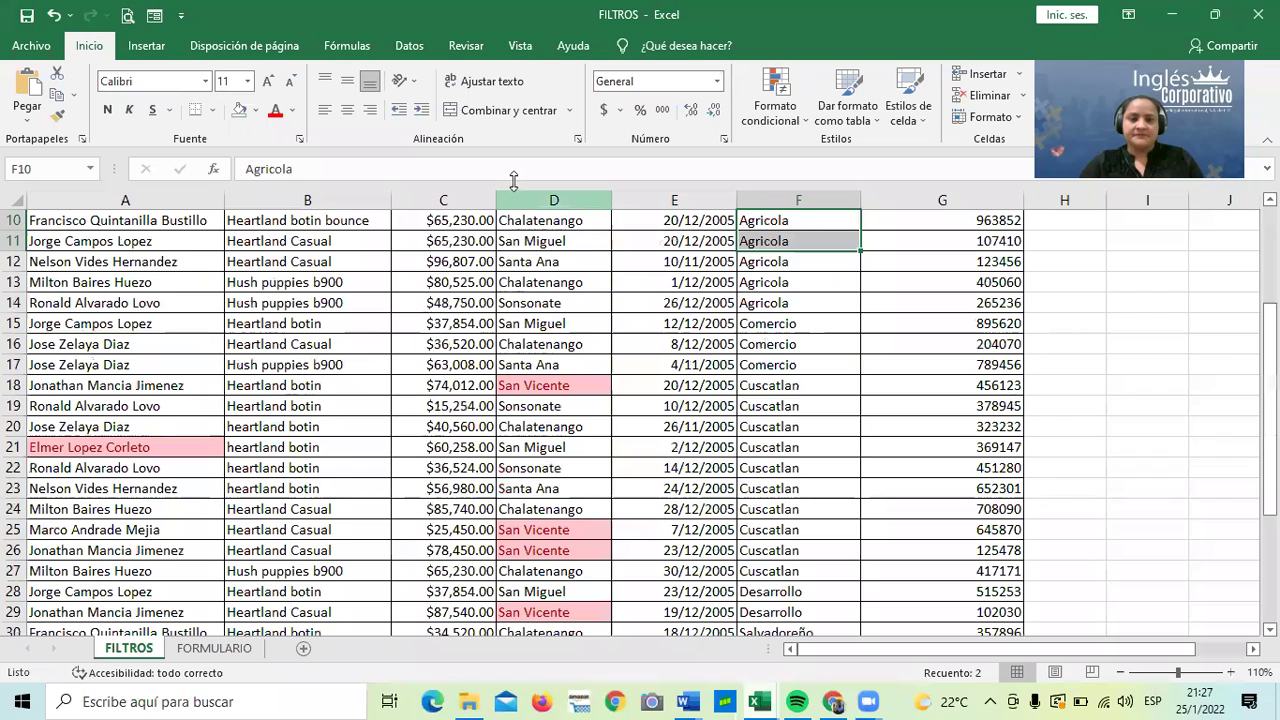
left_click(541, 189)
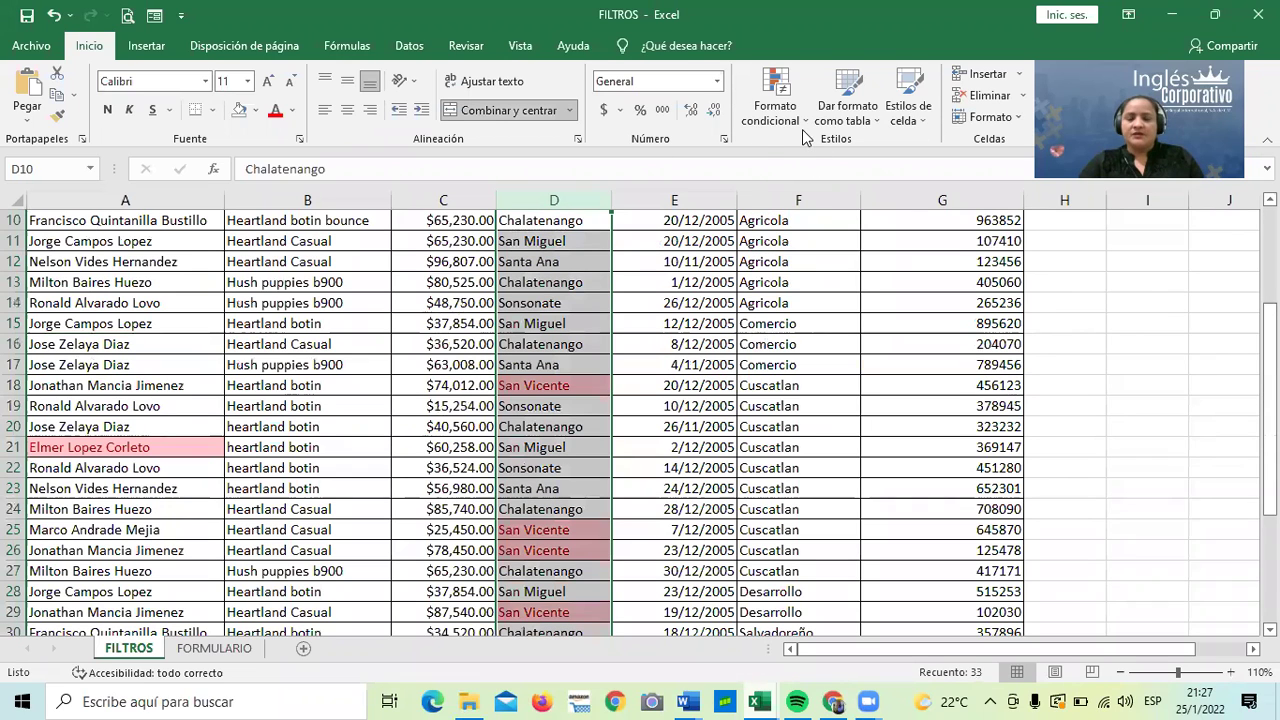
left_click(802, 121)
mouse_move(812, 381)
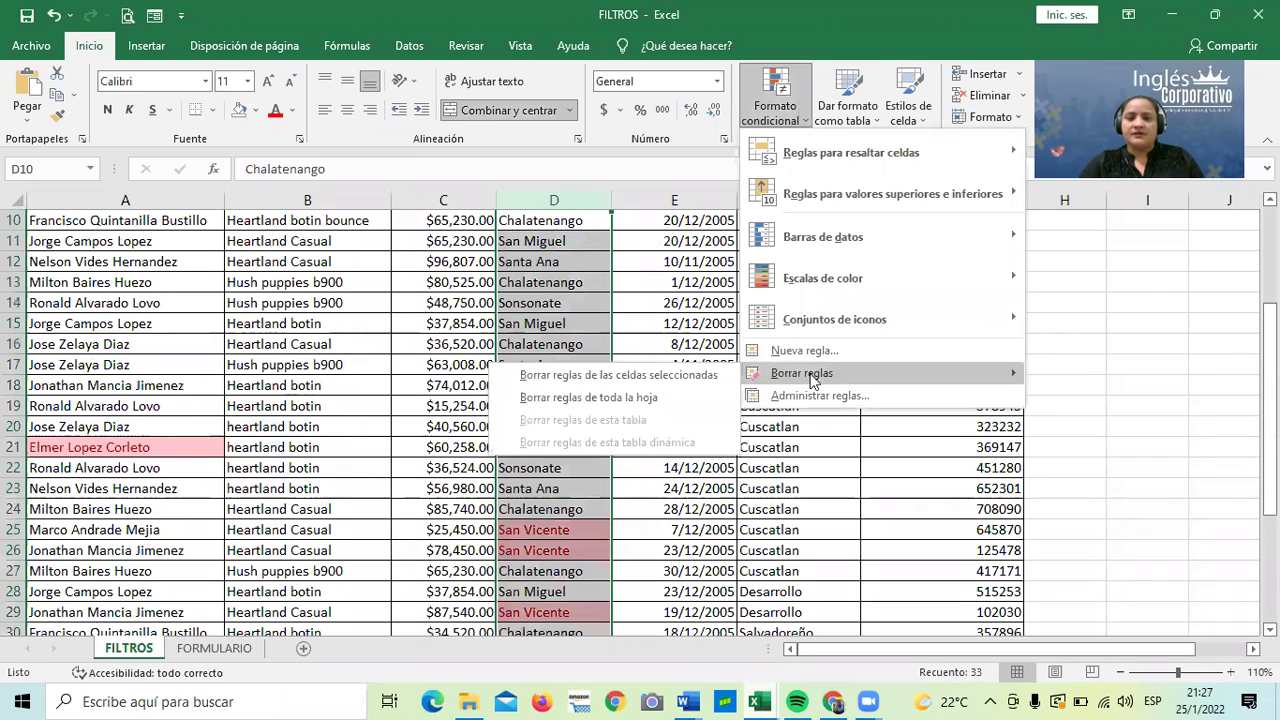
left_click(725, 376)
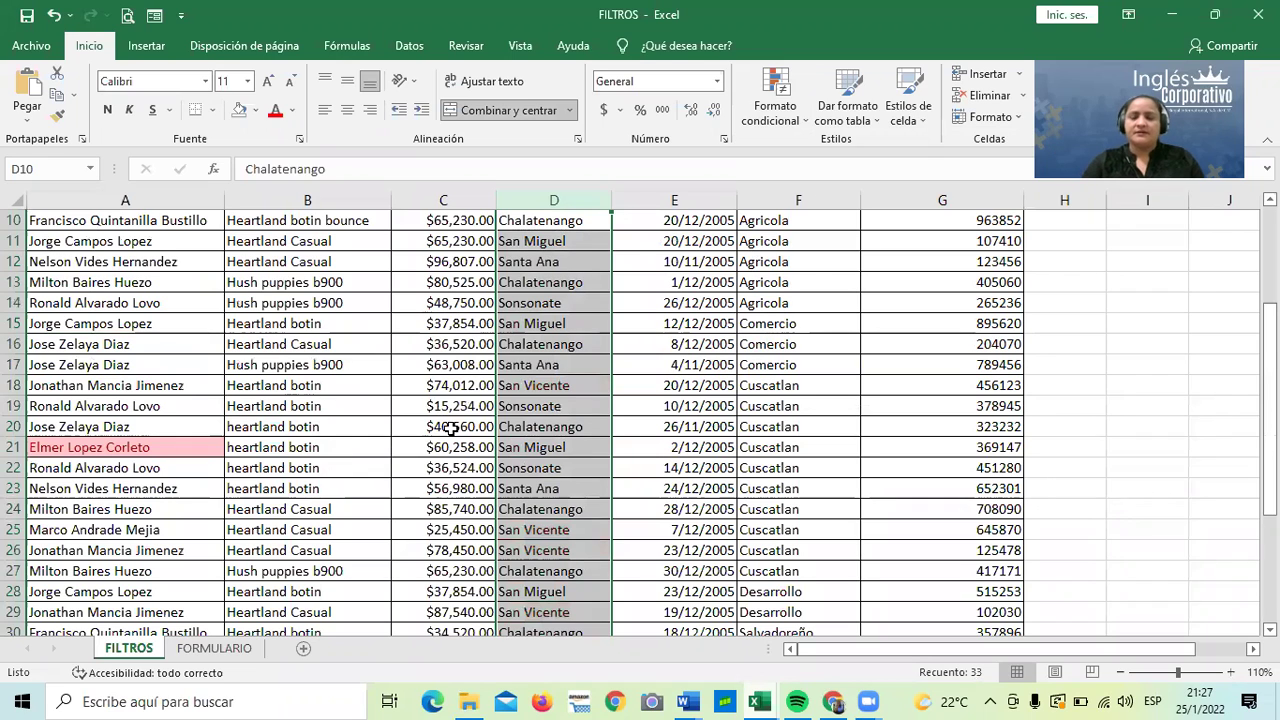
Create a Text That Contains rule for 'Santa Ana', then reselect the ZONA column.
left_click(782, 110)
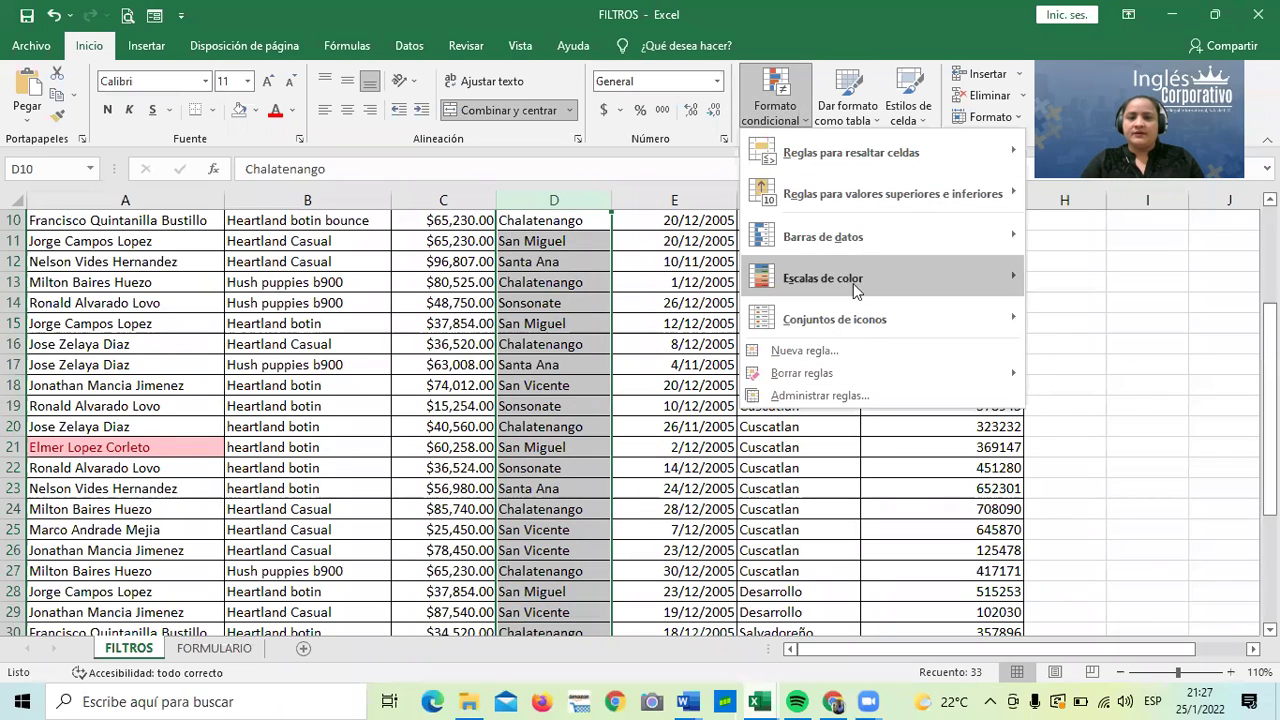
mouse_move(973, 178)
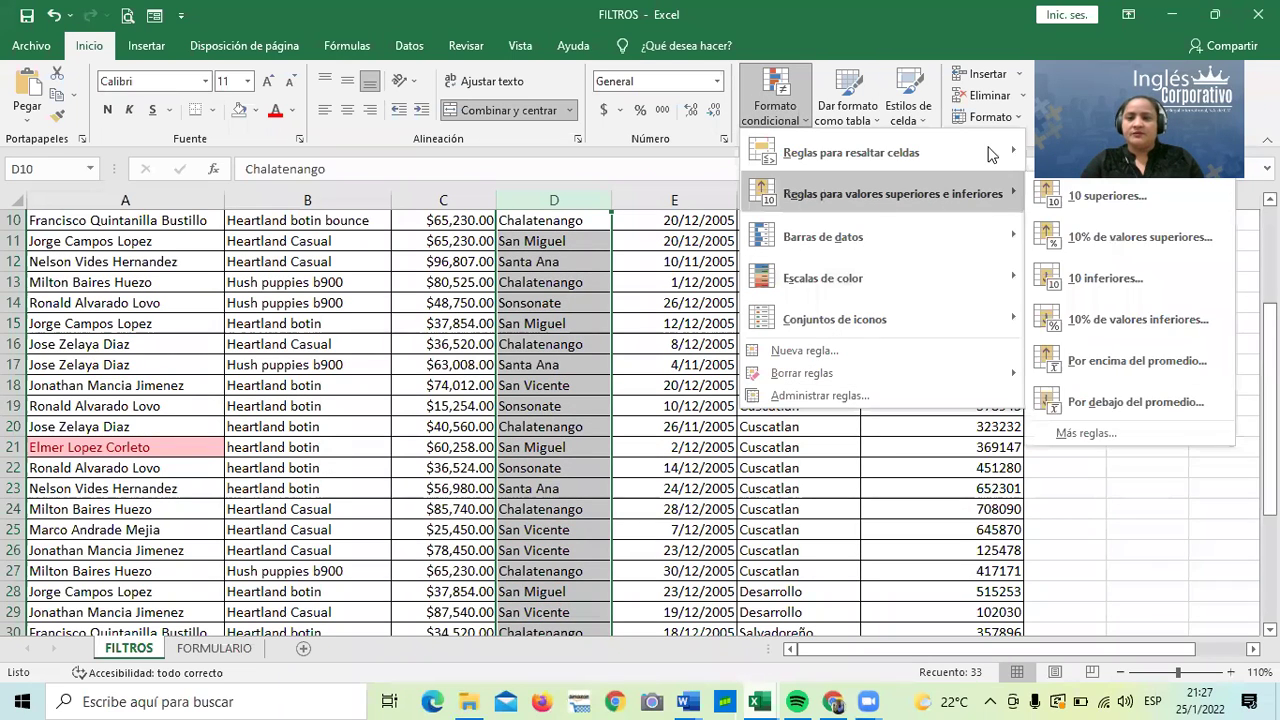
mouse_move(990, 153)
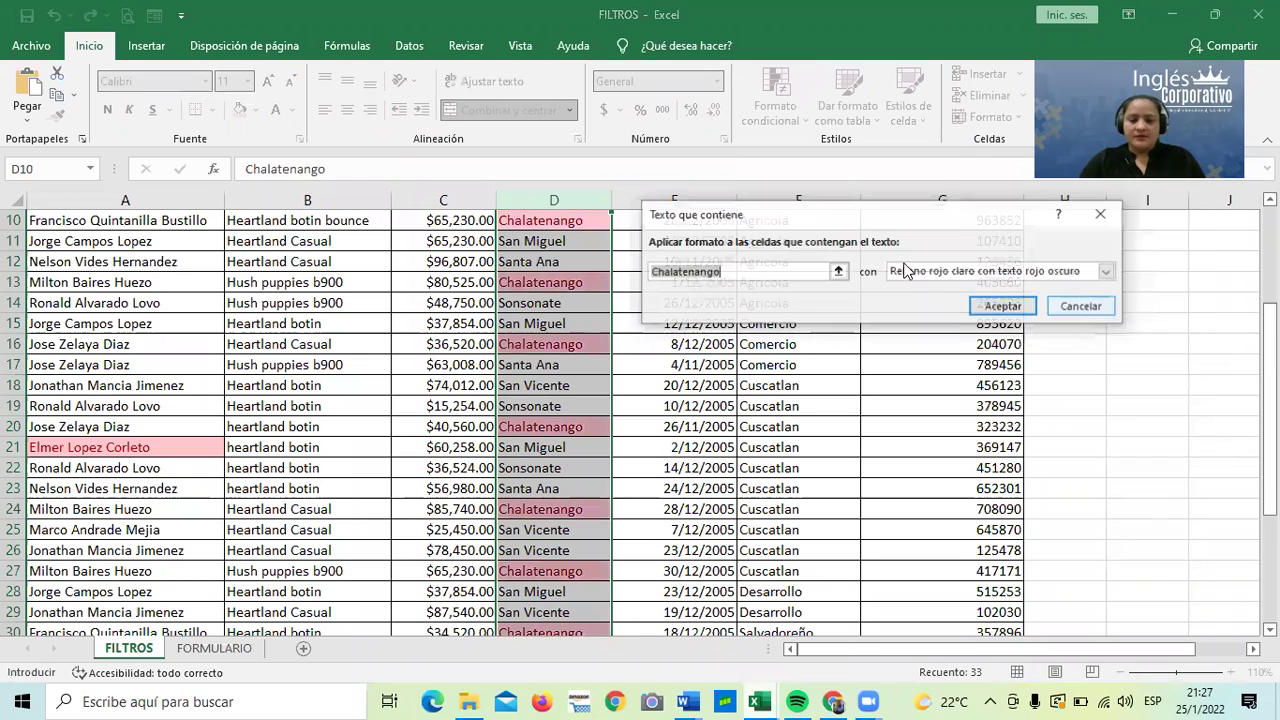
key("BackSpace")
type("San")
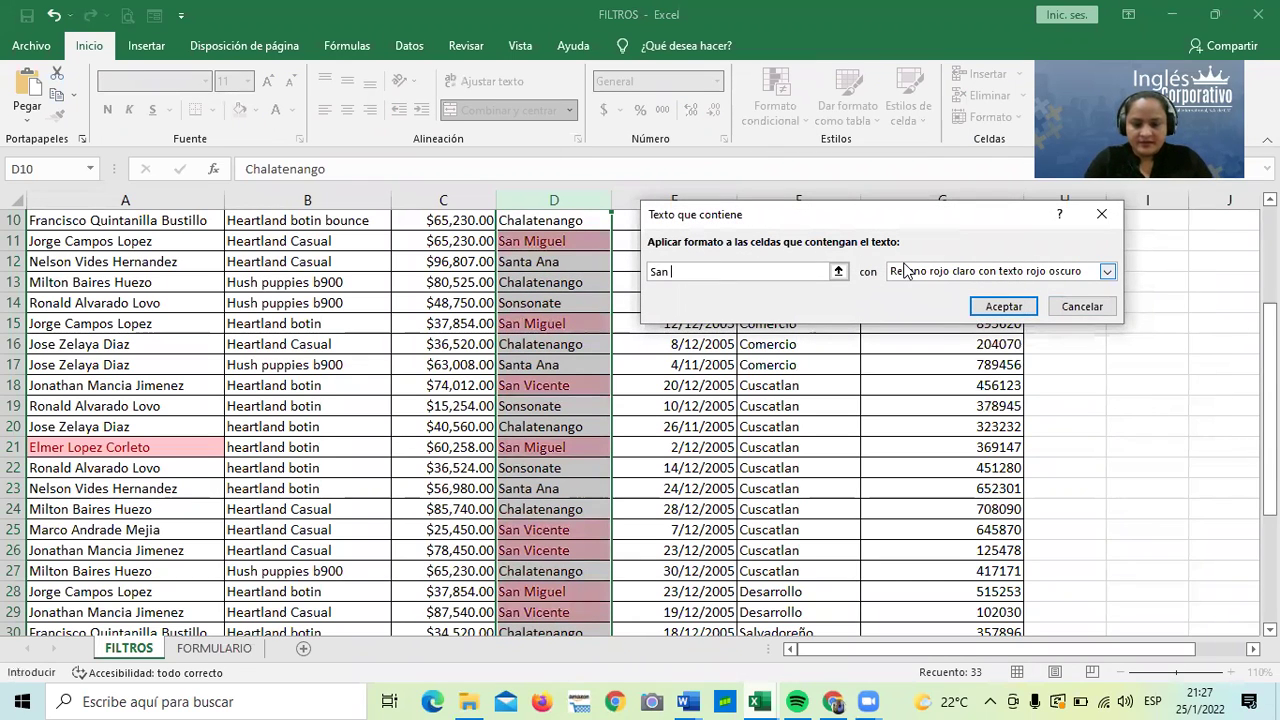
key("BackSpace")
type("ta ")
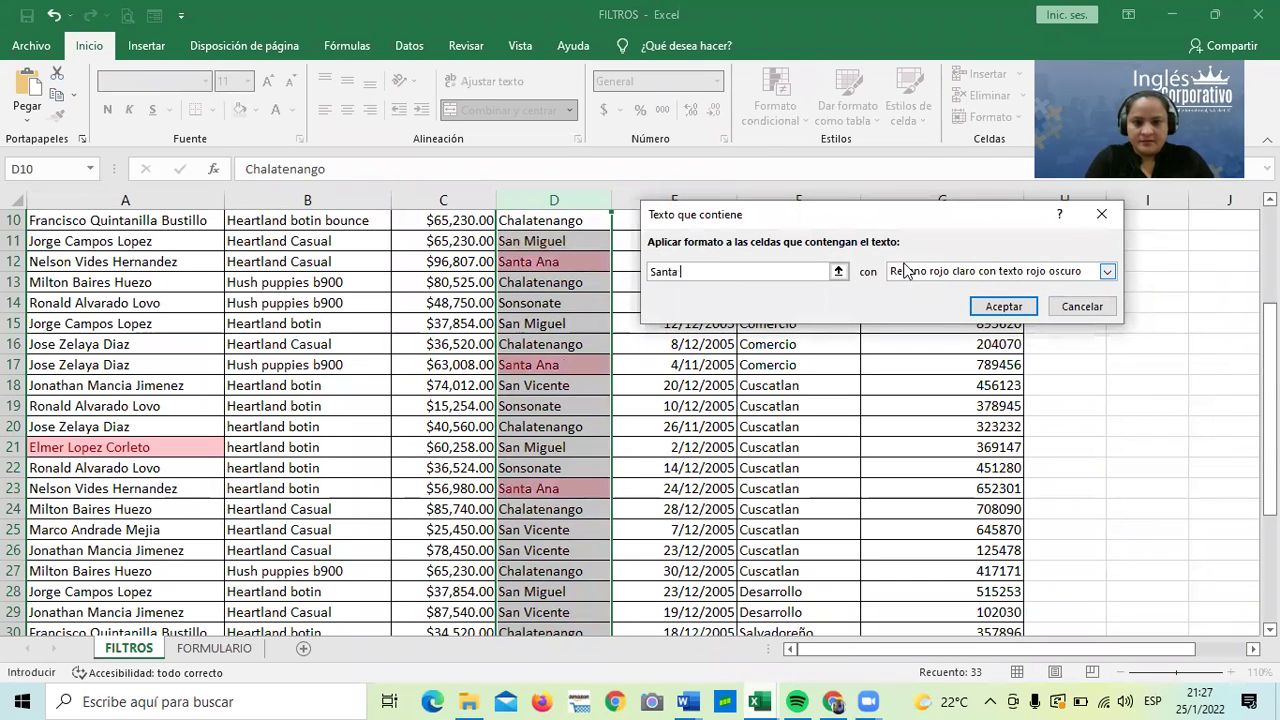
type("Ana")
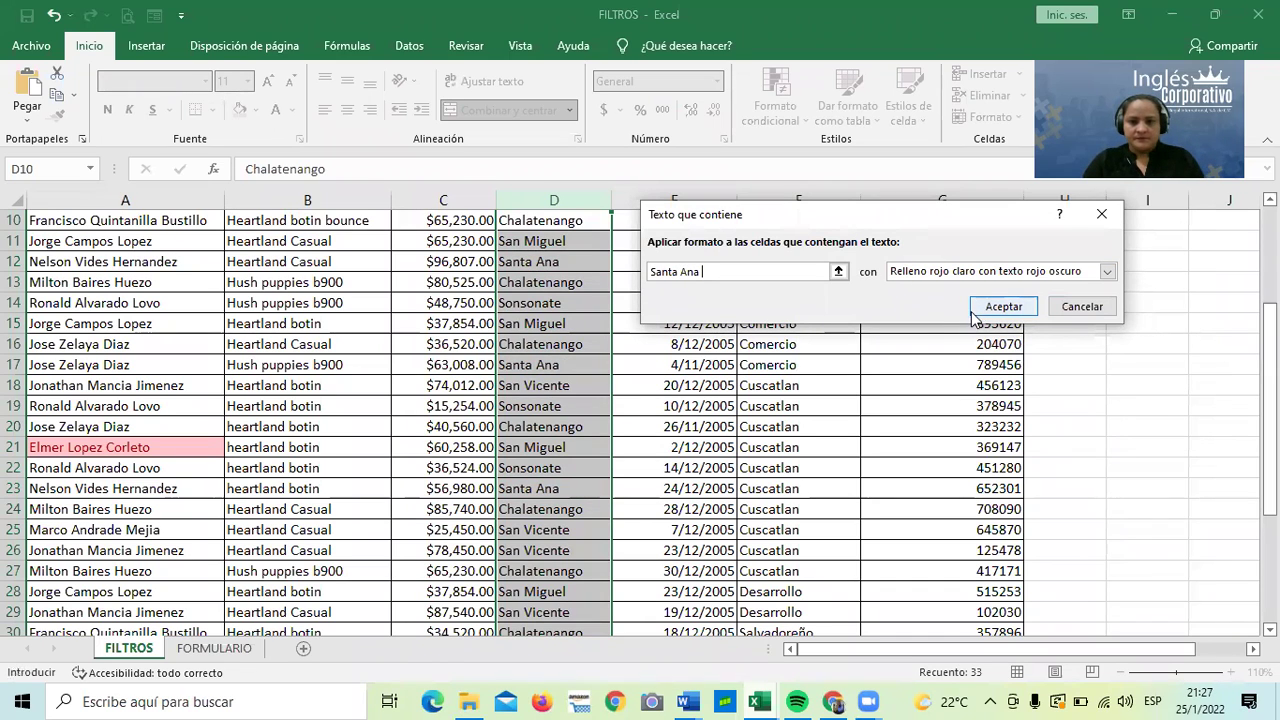
left_click(1003, 307)
left_click(822, 364)
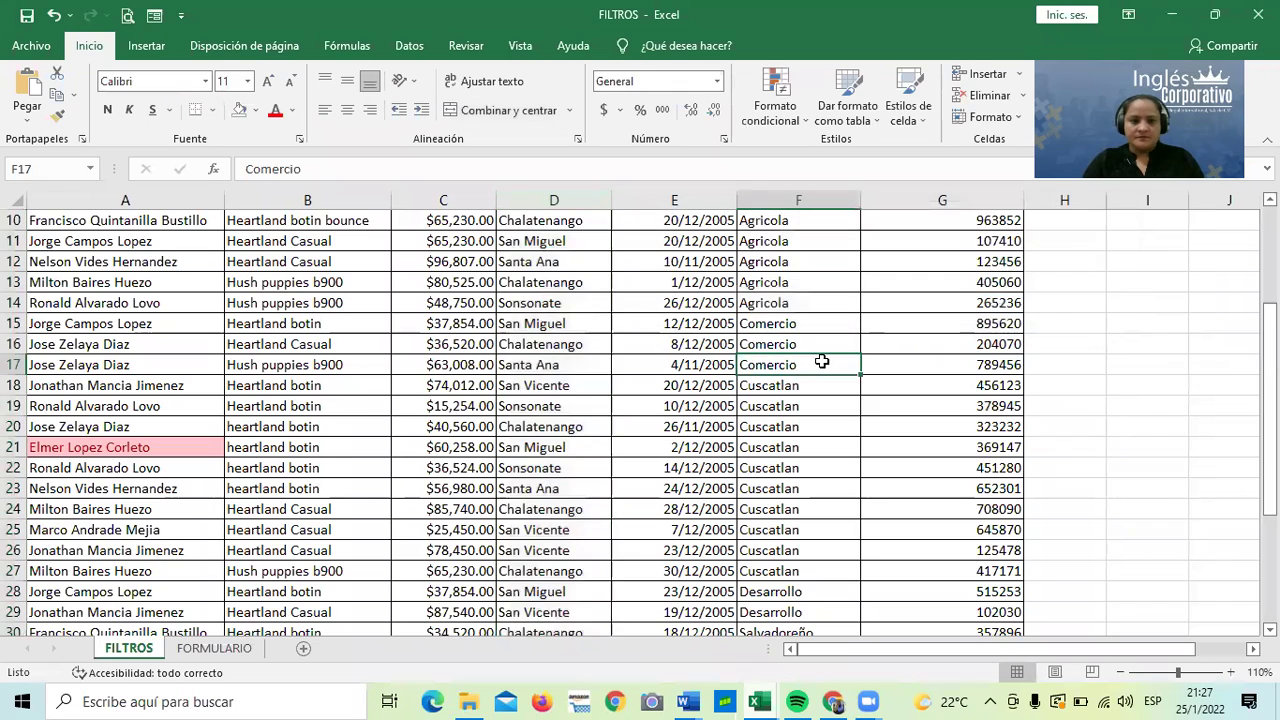
scroll(822, 362, "down", 5)
scroll(550, 340, "up", 4)
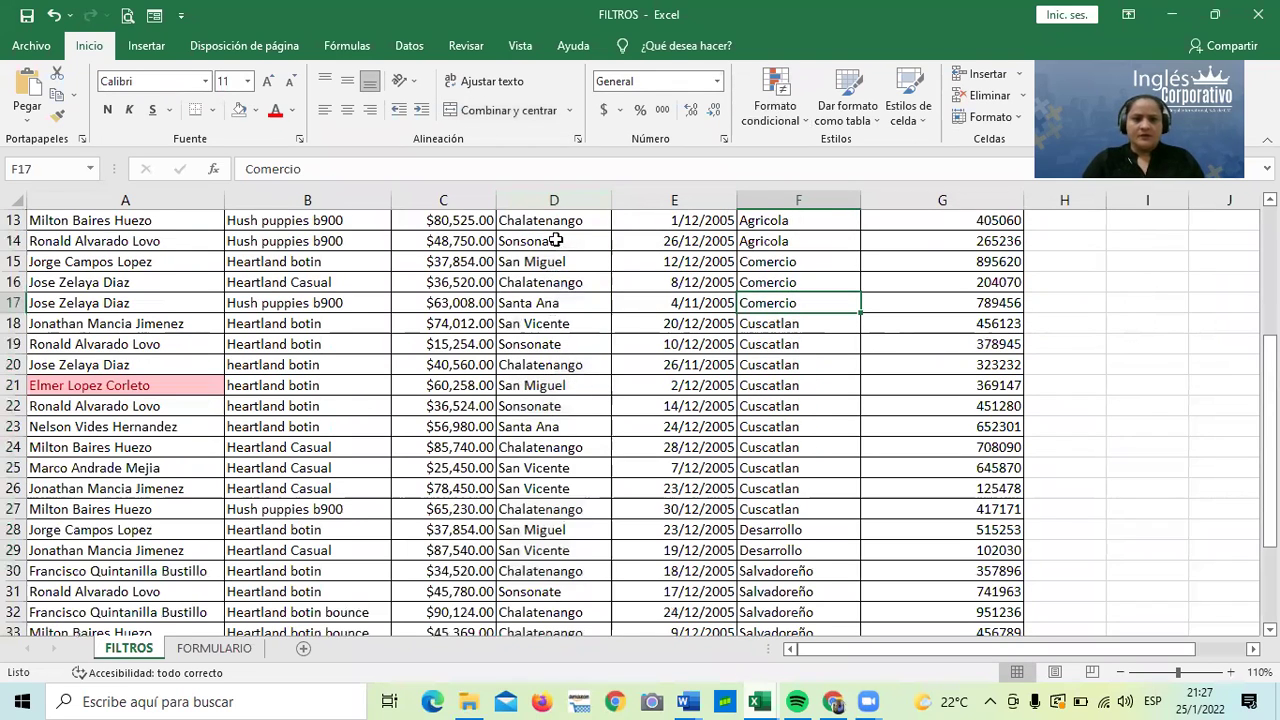
scroll(556, 240, "up", 4)
left_click(563, 195)
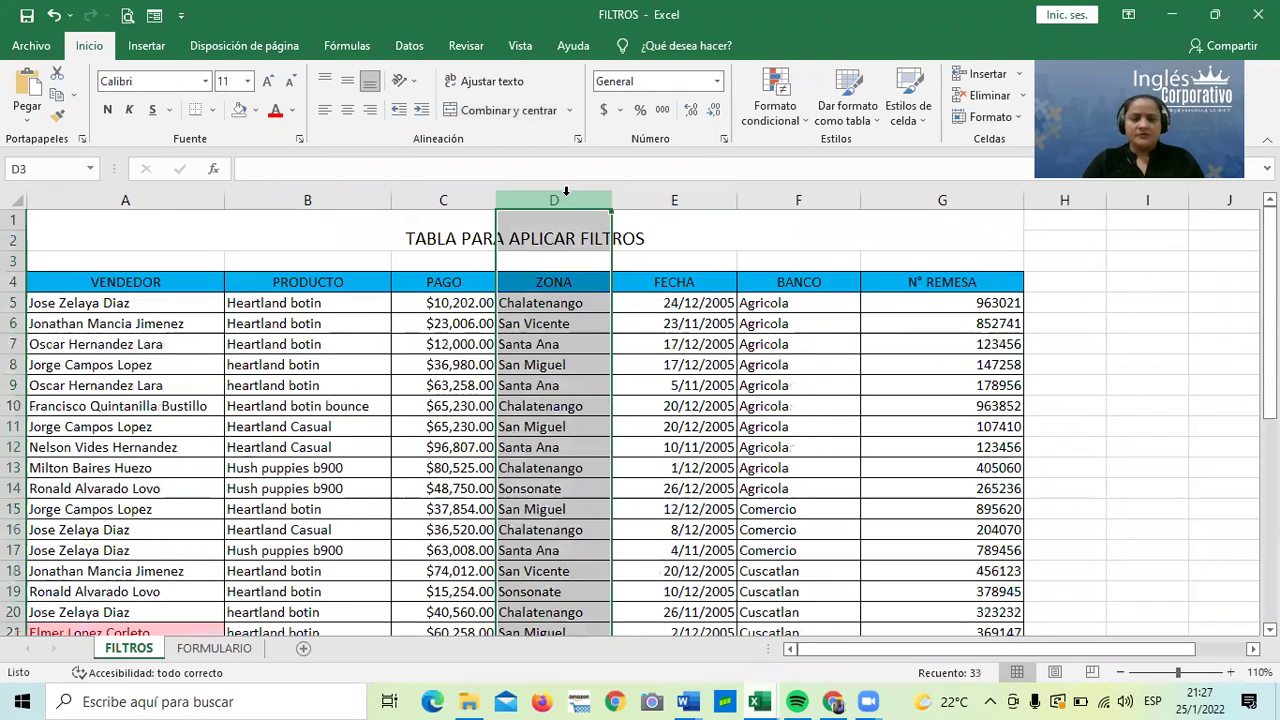
left_click(798, 120)
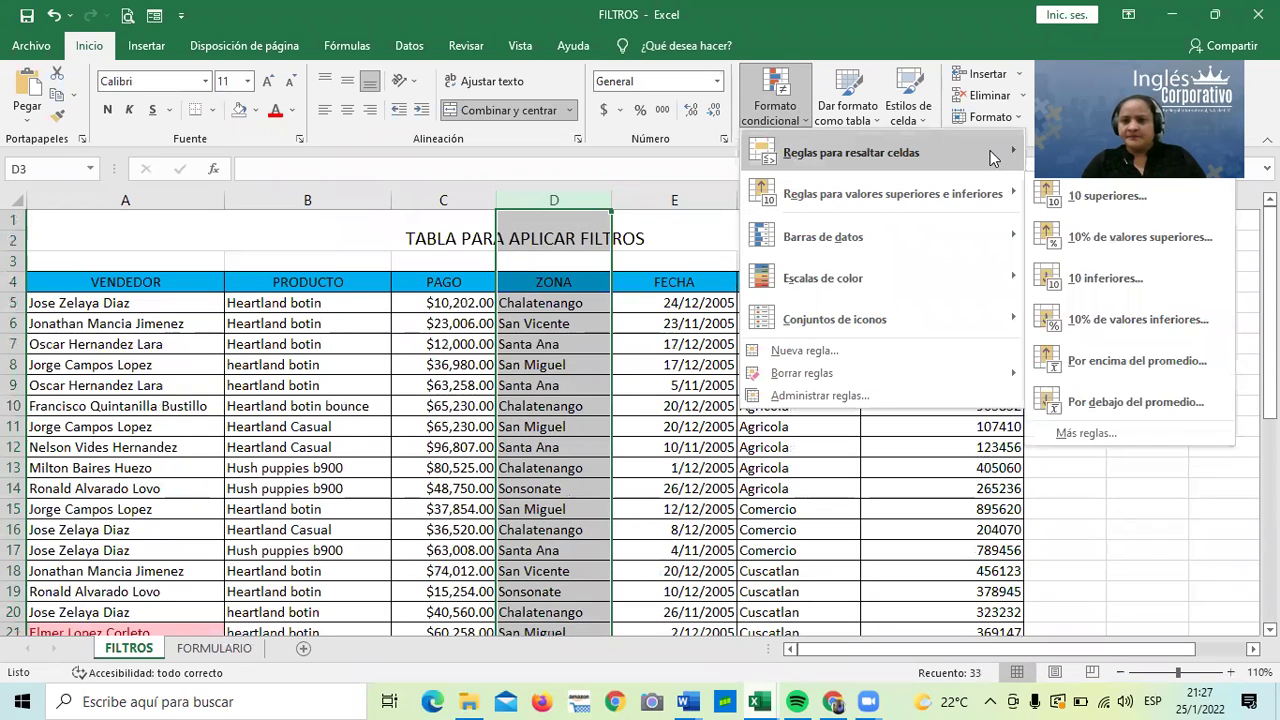
mouse_move(993, 155)
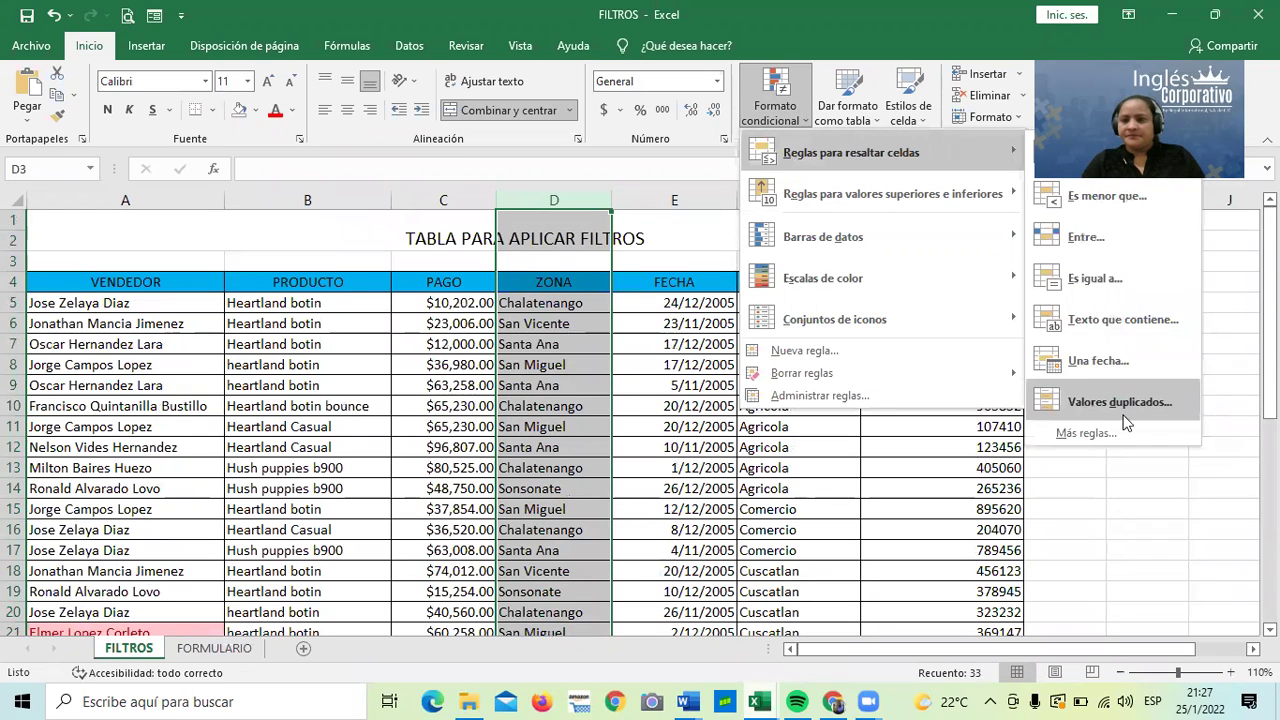
left_click(1113, 320)
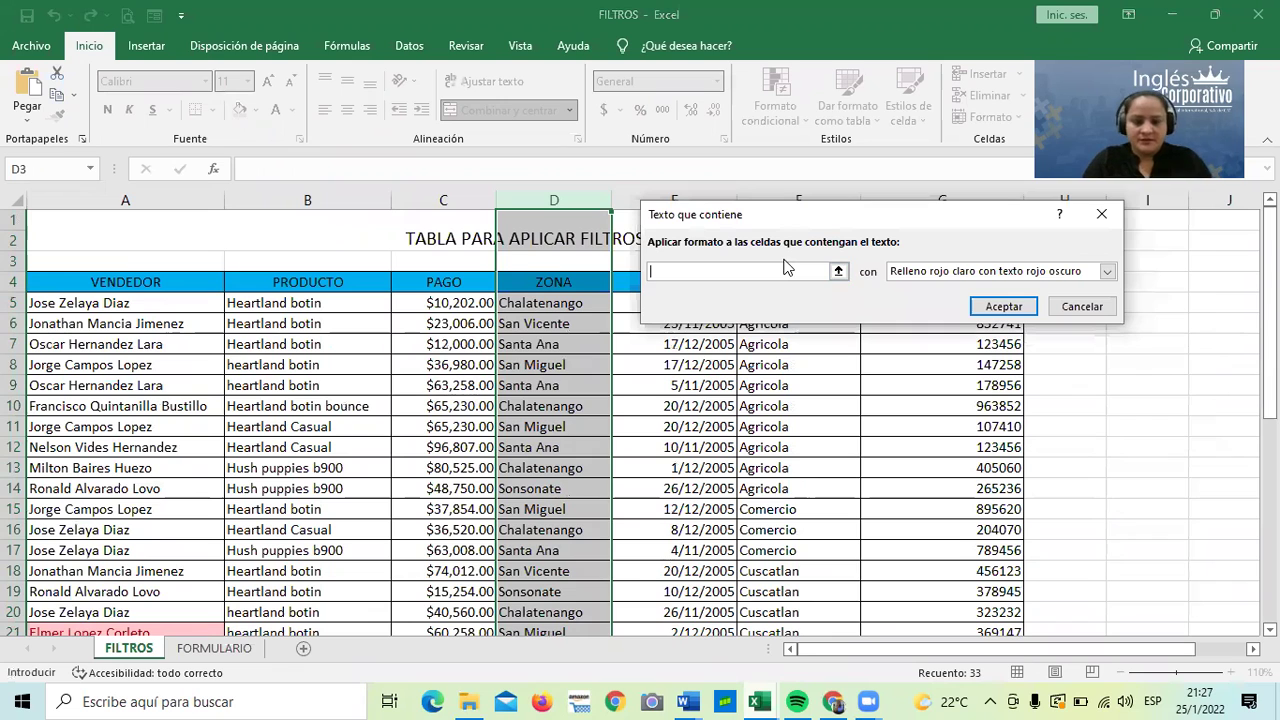
type("San")
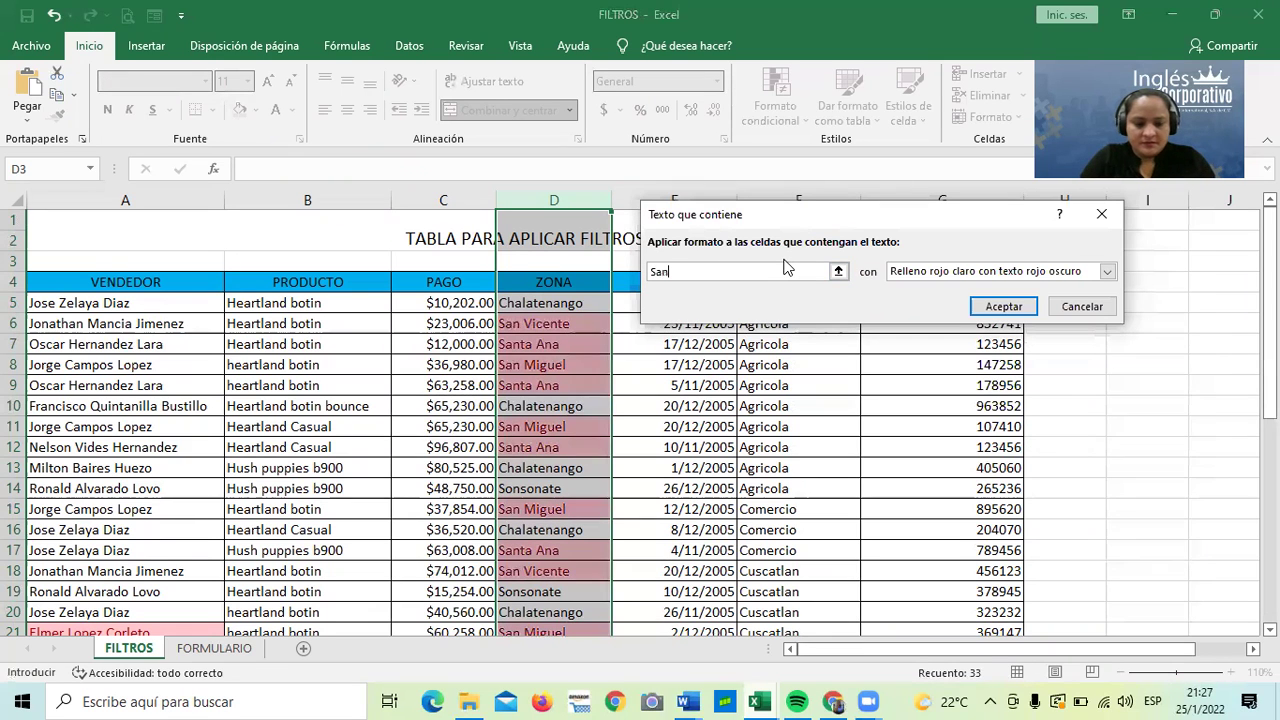
type("ta ana")
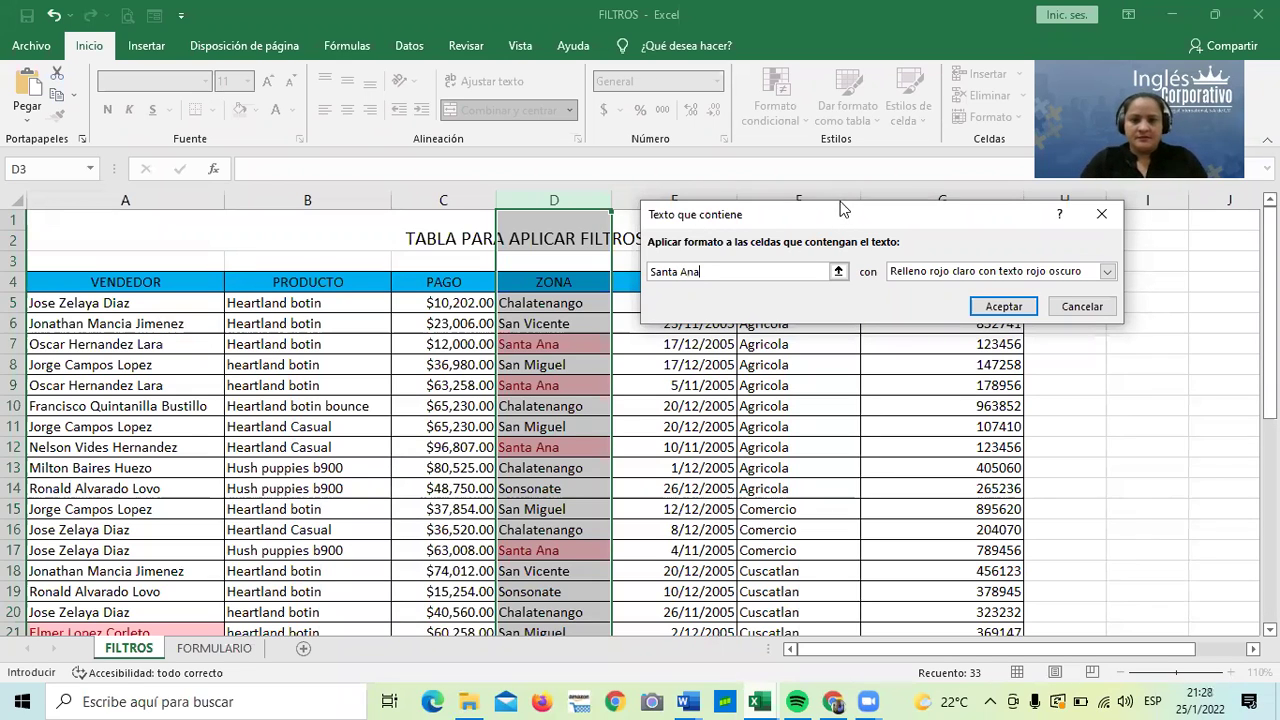
left_click(1106, 271)
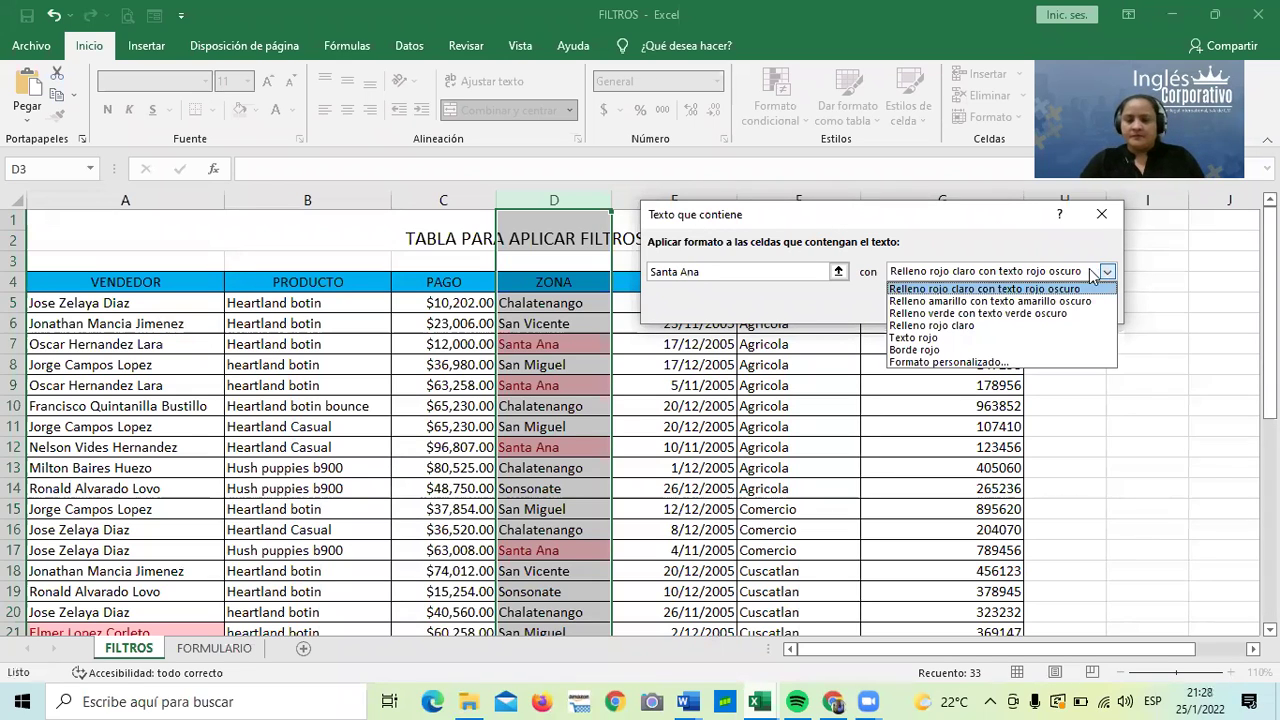
left_click(935, 313)
left_click(1002, 306)
left_click(851, 326)
scroll(850, 325, "down", 1)
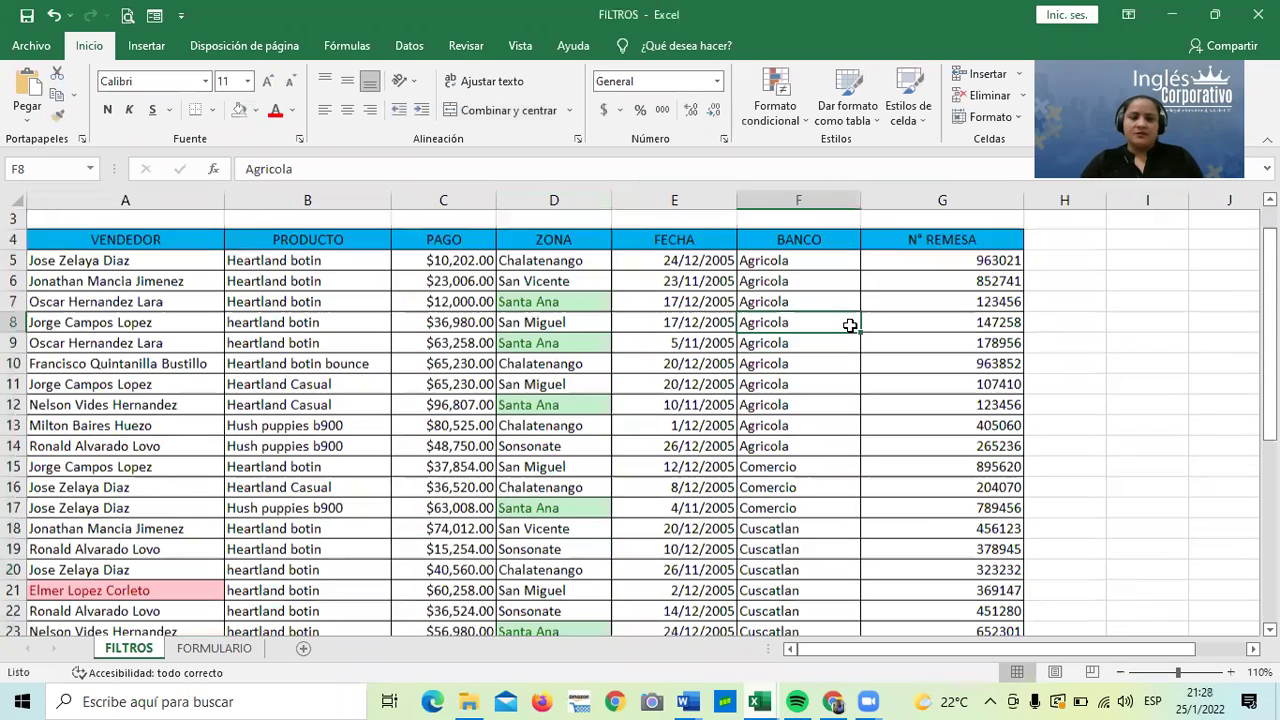
scroll(850, 325, "down", 2)
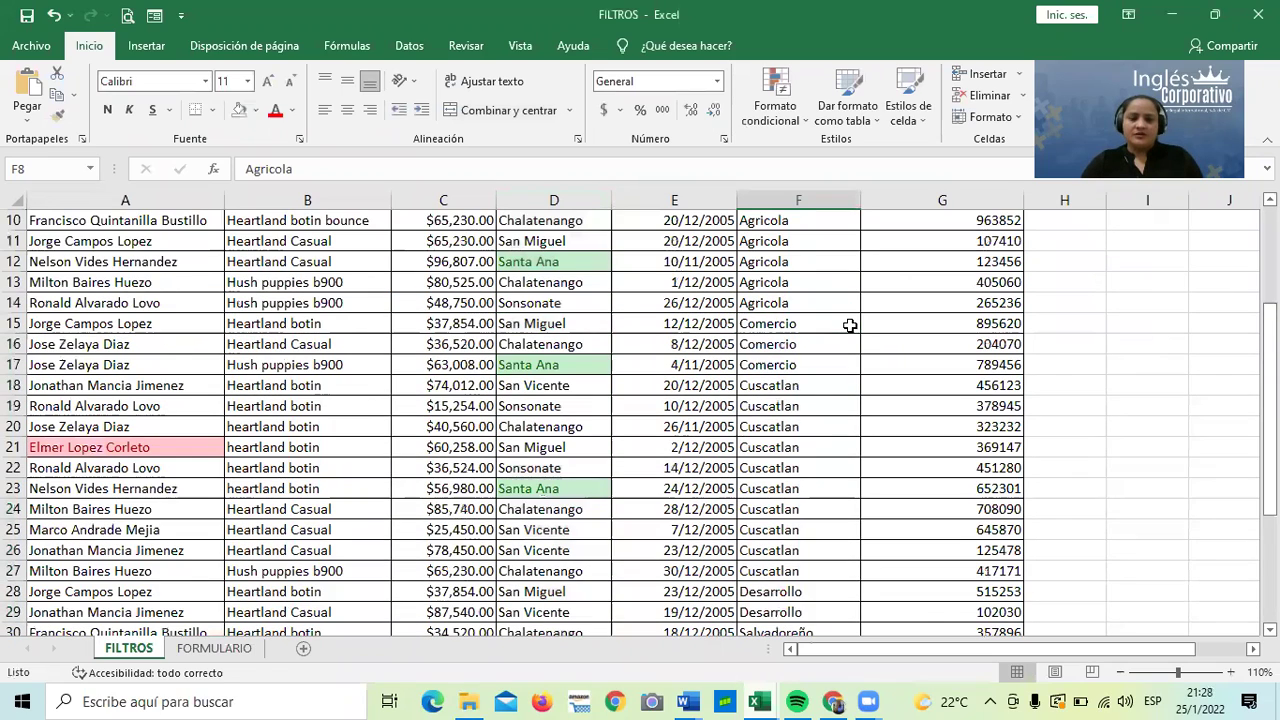
scroll(850, 325, "down", 4)
scroll(843, 346, "up", 5)
scroll(841, 352, "up", 1)
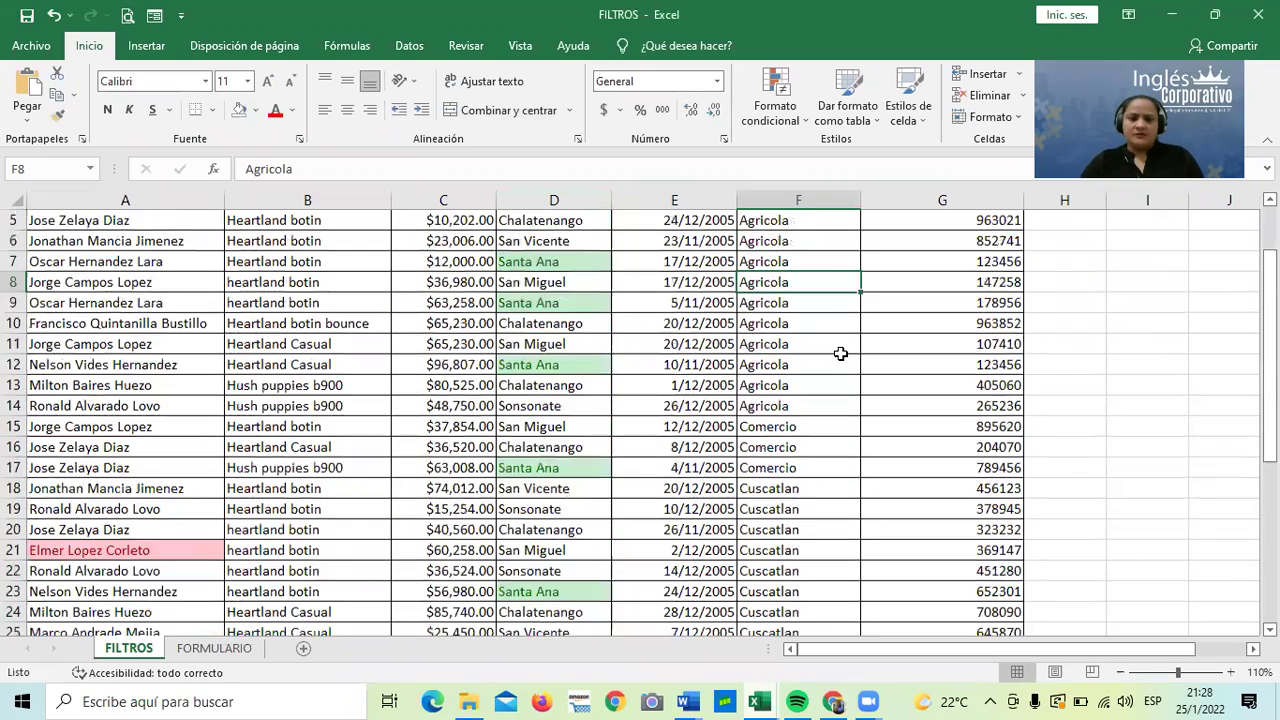
scroll(835, 307, "up", 2)
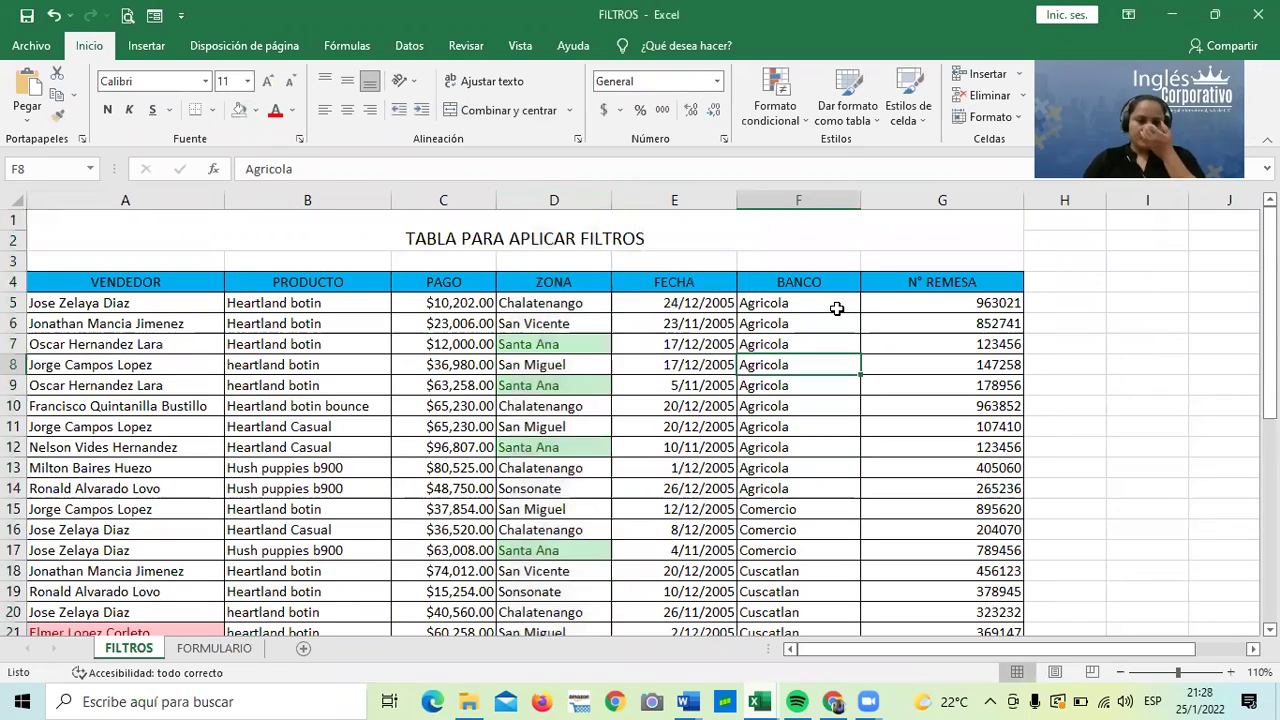
scroll(836, 308, "down", 5)
scroll(806, 353, "down", 6)
scroll(791, 366, "up", 6)
scroll(798, 335, "up", 2)
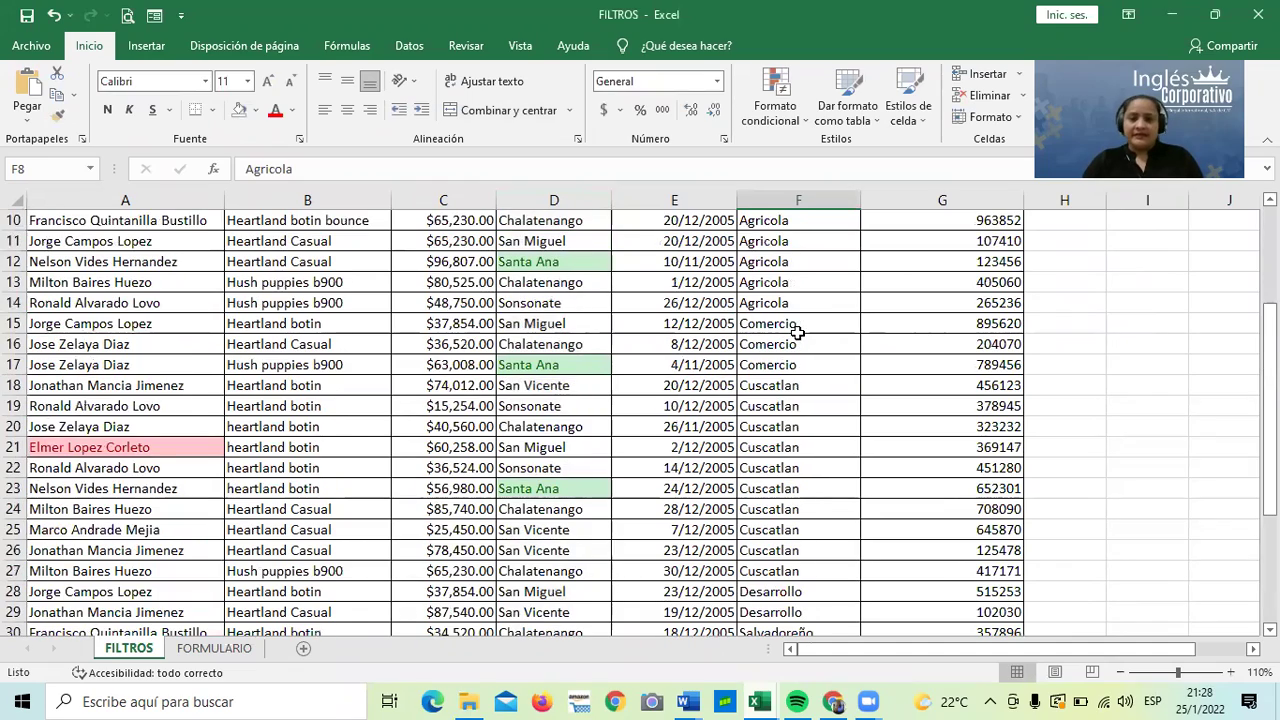
scroll(786, 263, "up", 2)
scroll(786, 240, "down", 1)
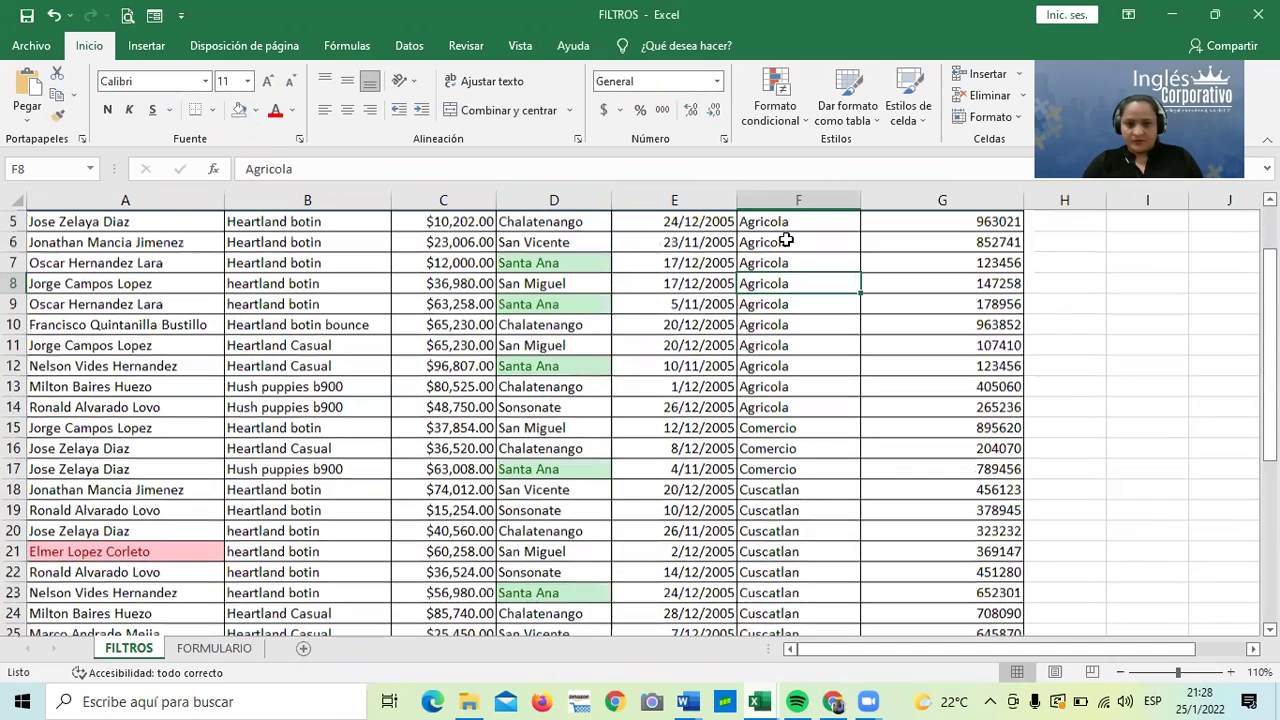
scroll(780, 242, "down", 6)
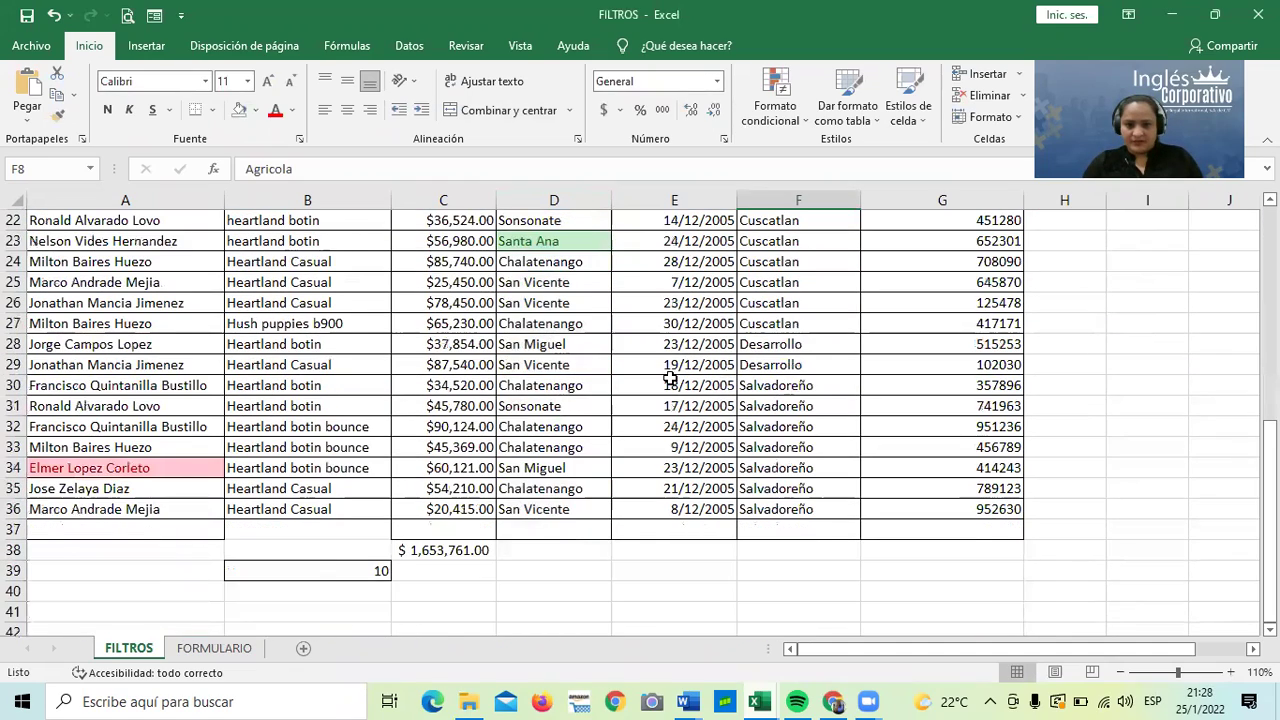
scroll(681, 324, "up", 3)
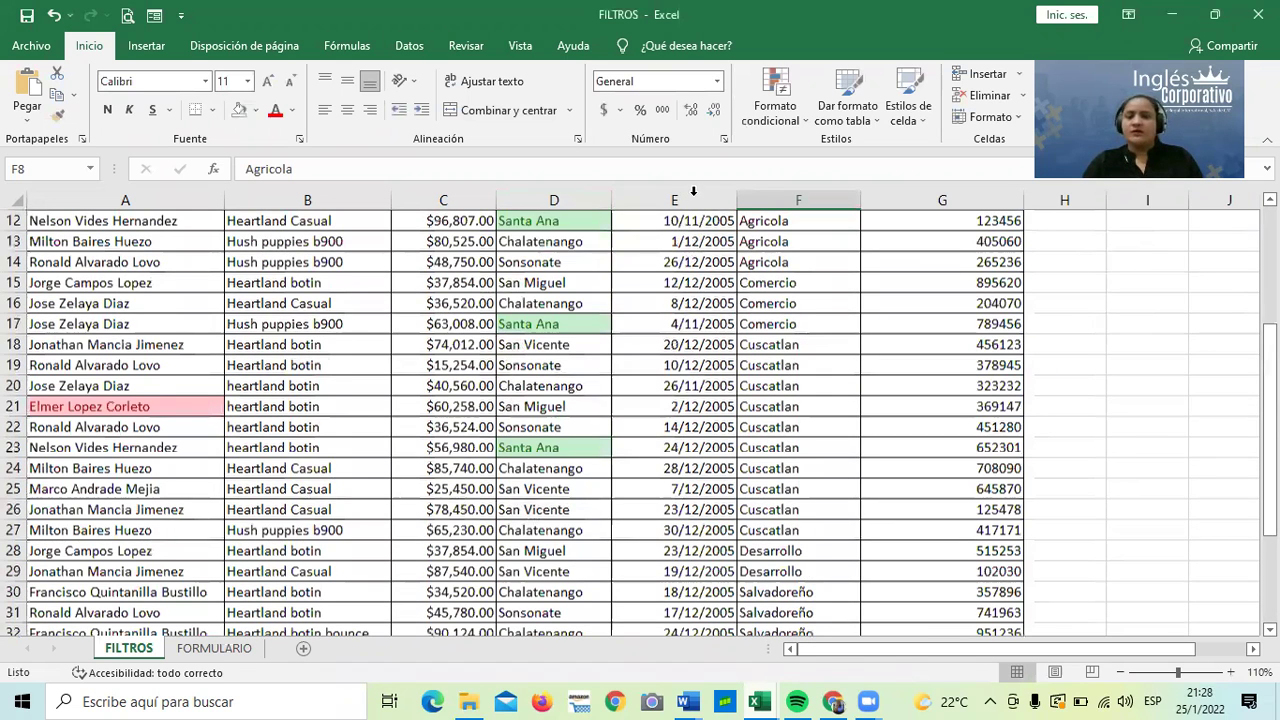
left_click(693, 195)
left_click(789, 118)
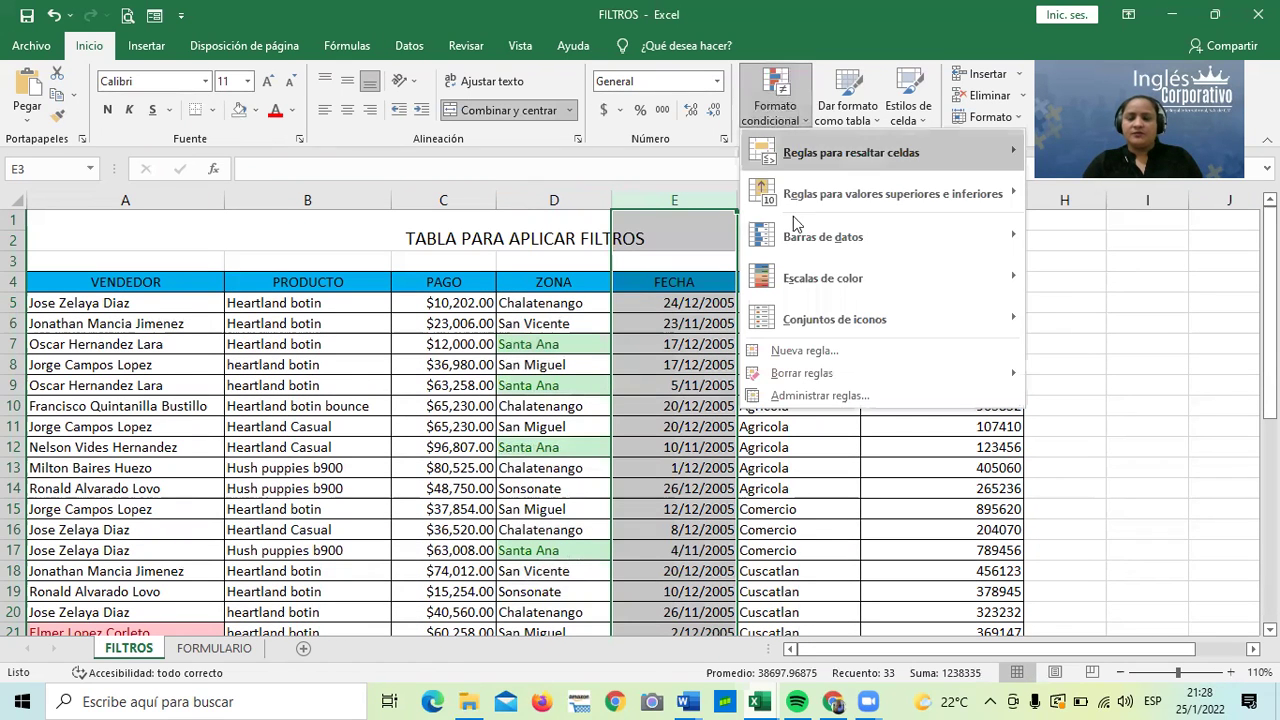
mouse_move(896, 151)
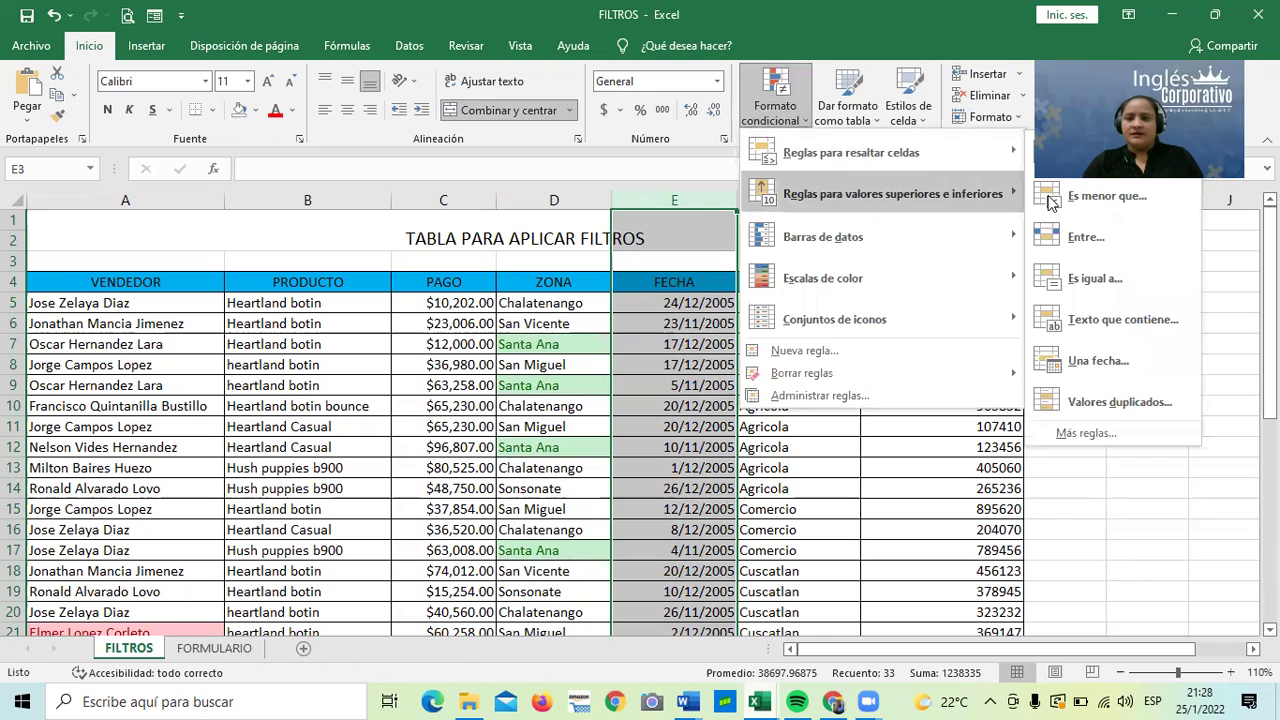
left_click(1132, 358)
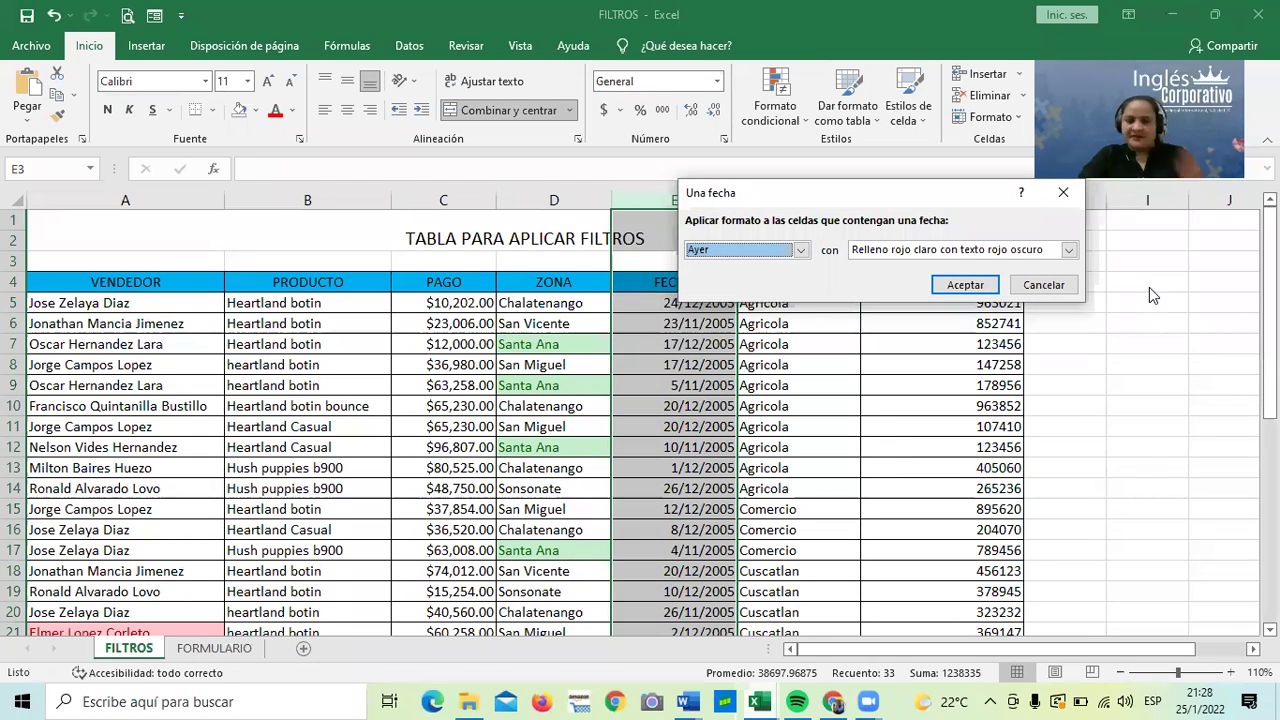
left_click(801, 250)
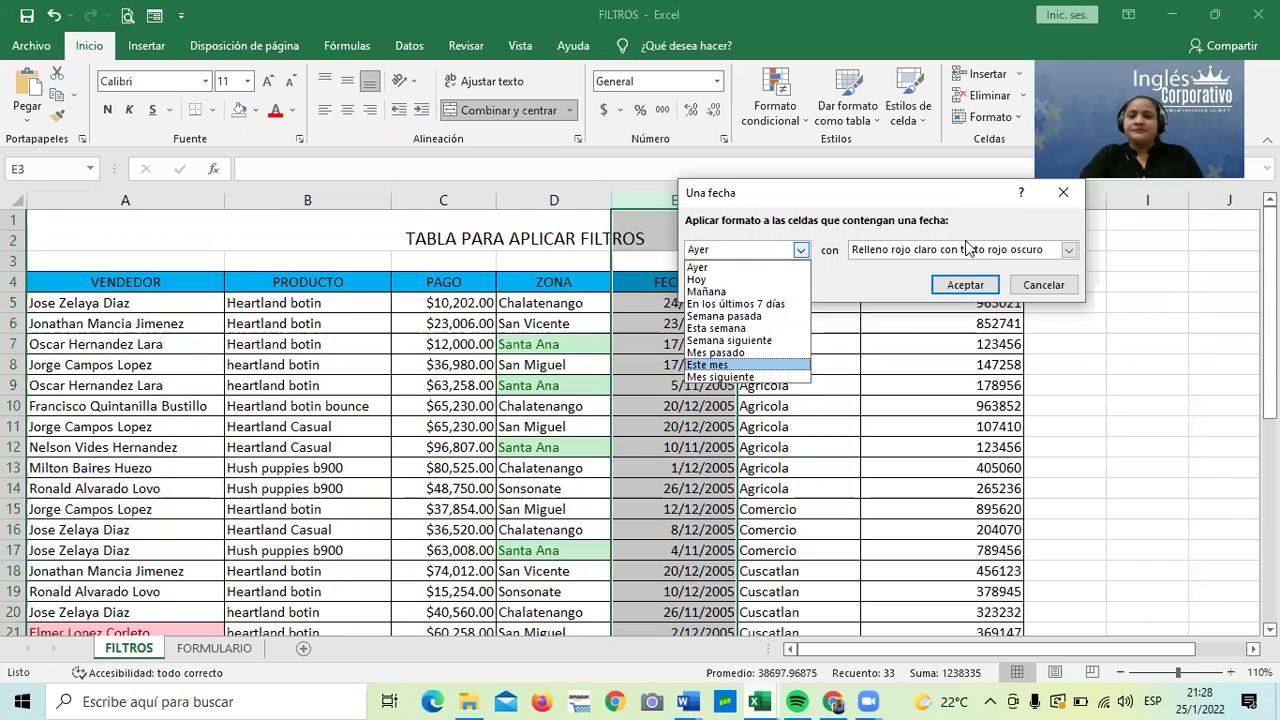
left_click(972, 287)
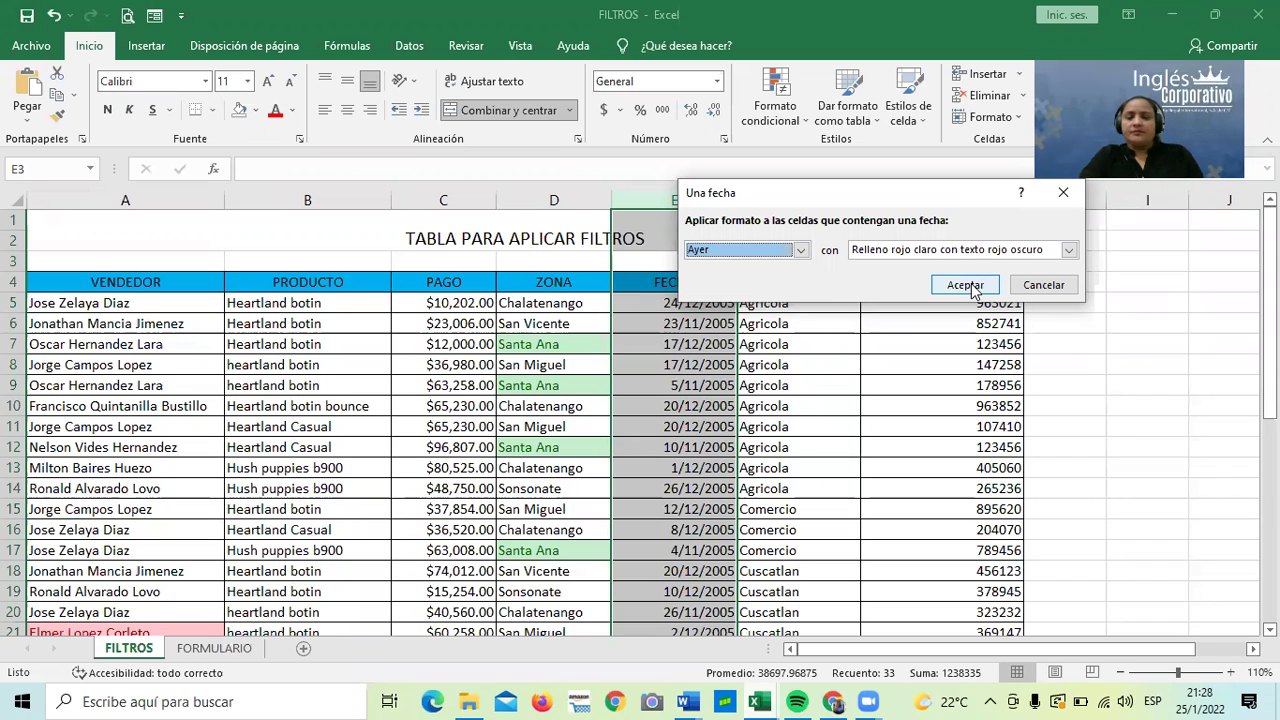
left_click(1045, 285)
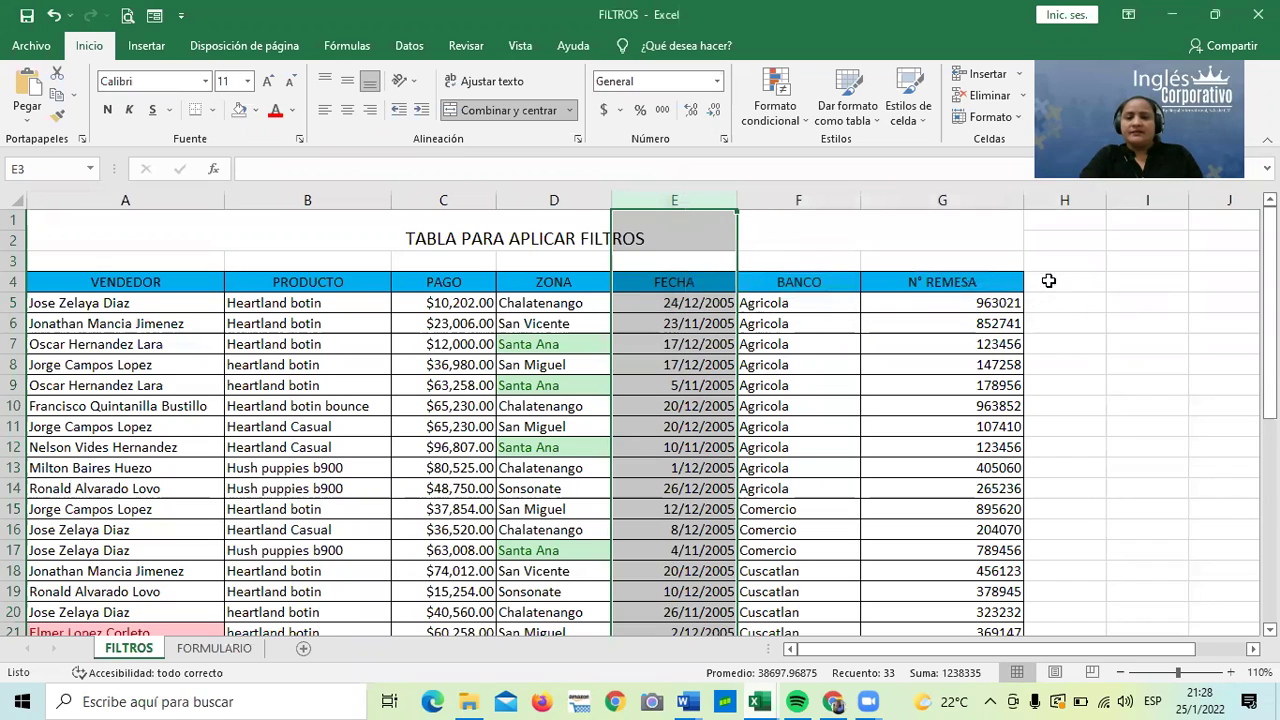
left_click(691, 381)
scroll(683, 370, "down", 10)
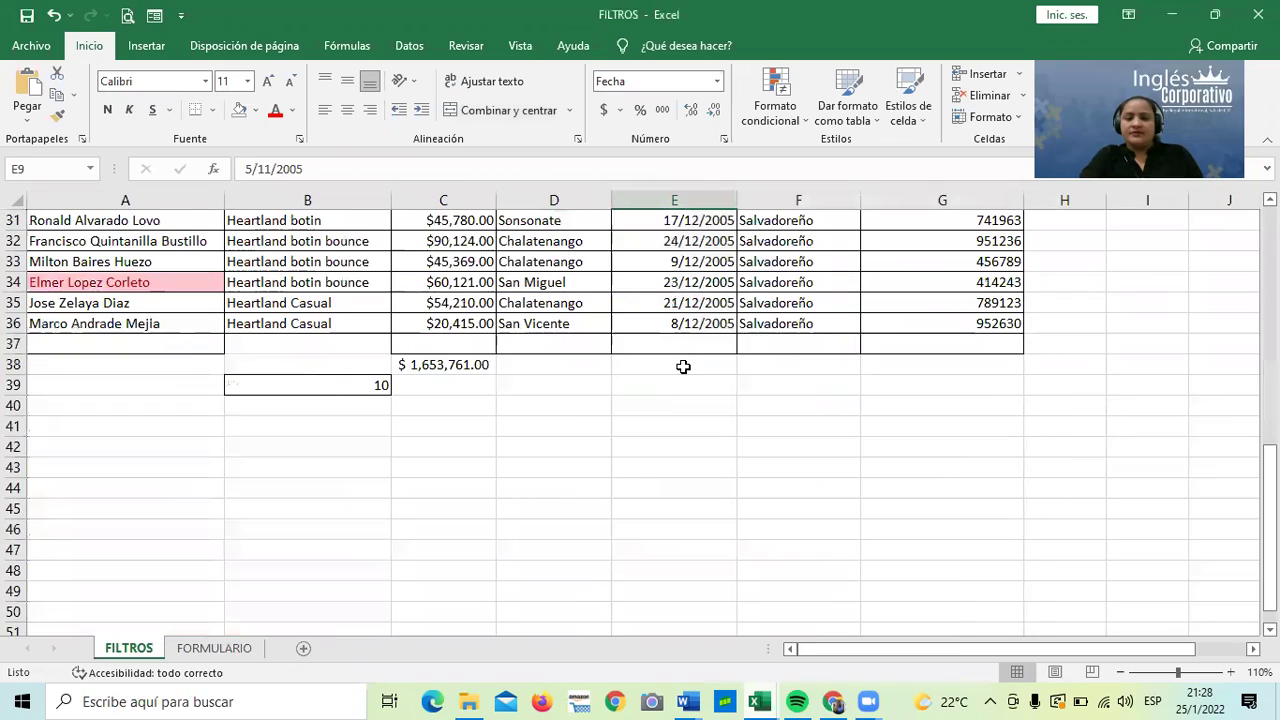
scroll(685, 366, "up", 9)
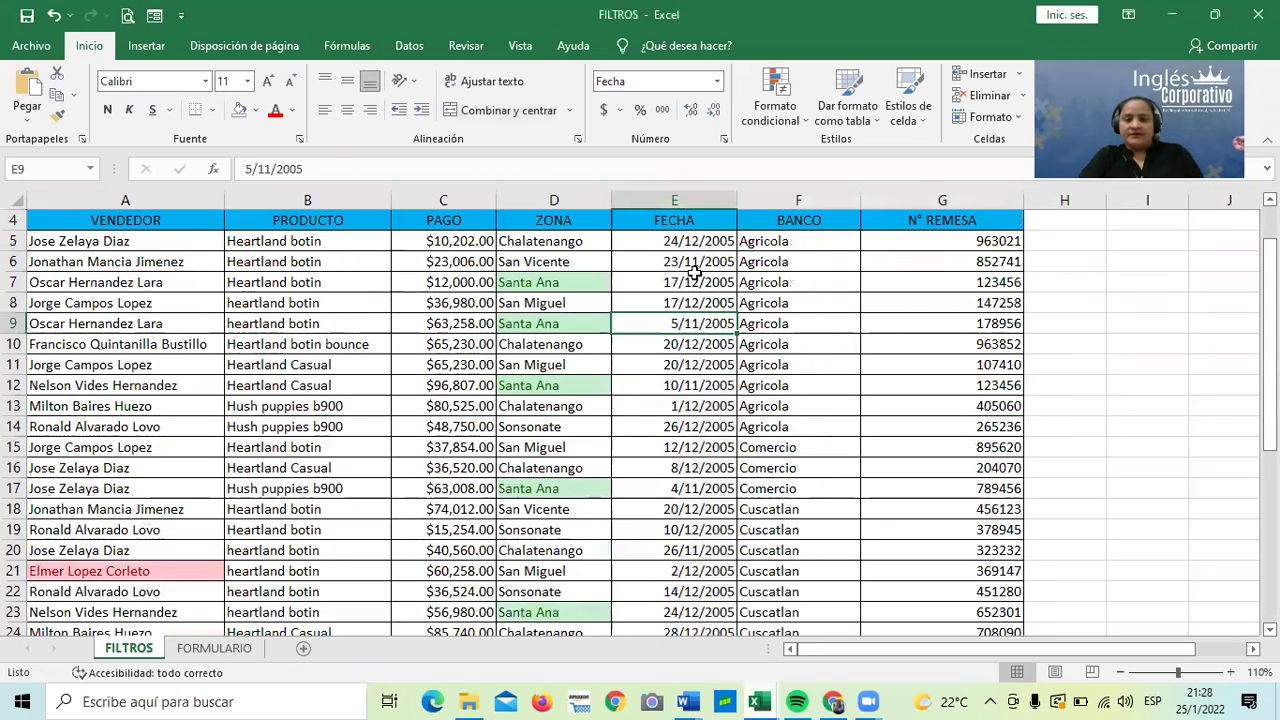
scroll(692, 270, "up", 1)
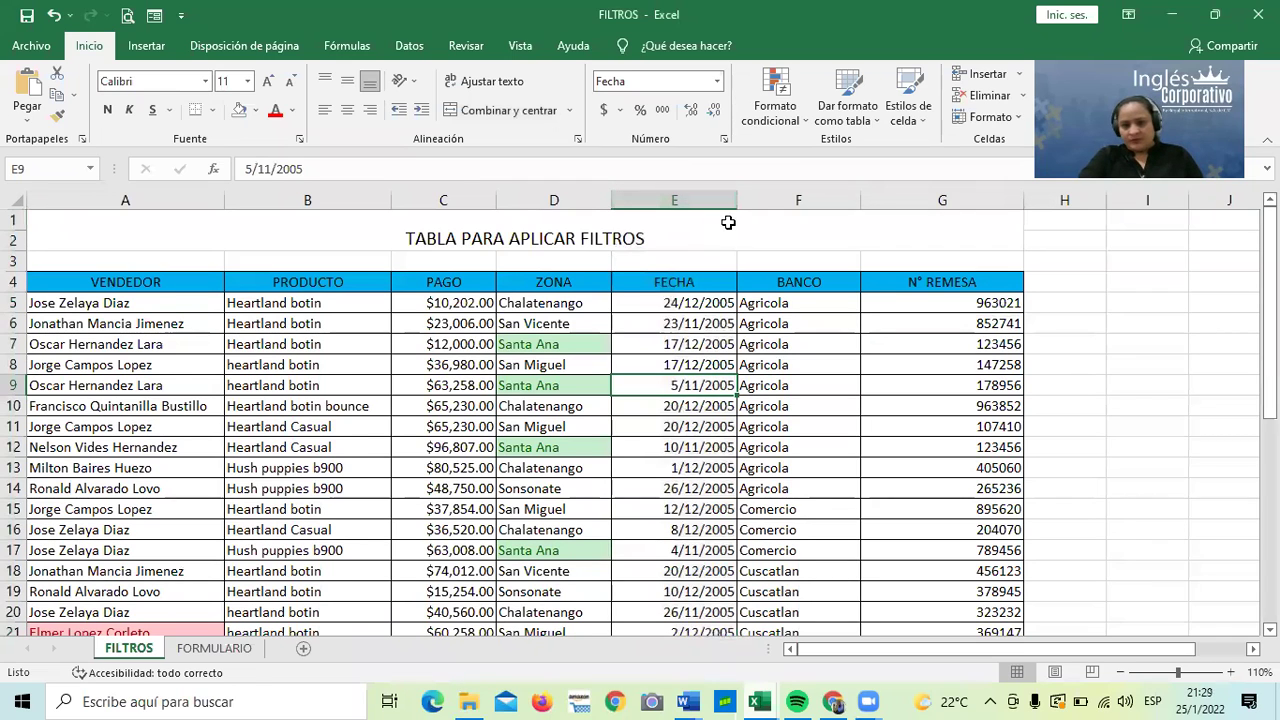
scroll(777, 314, "down", 1)
scroll(777, 314, "down", 7)
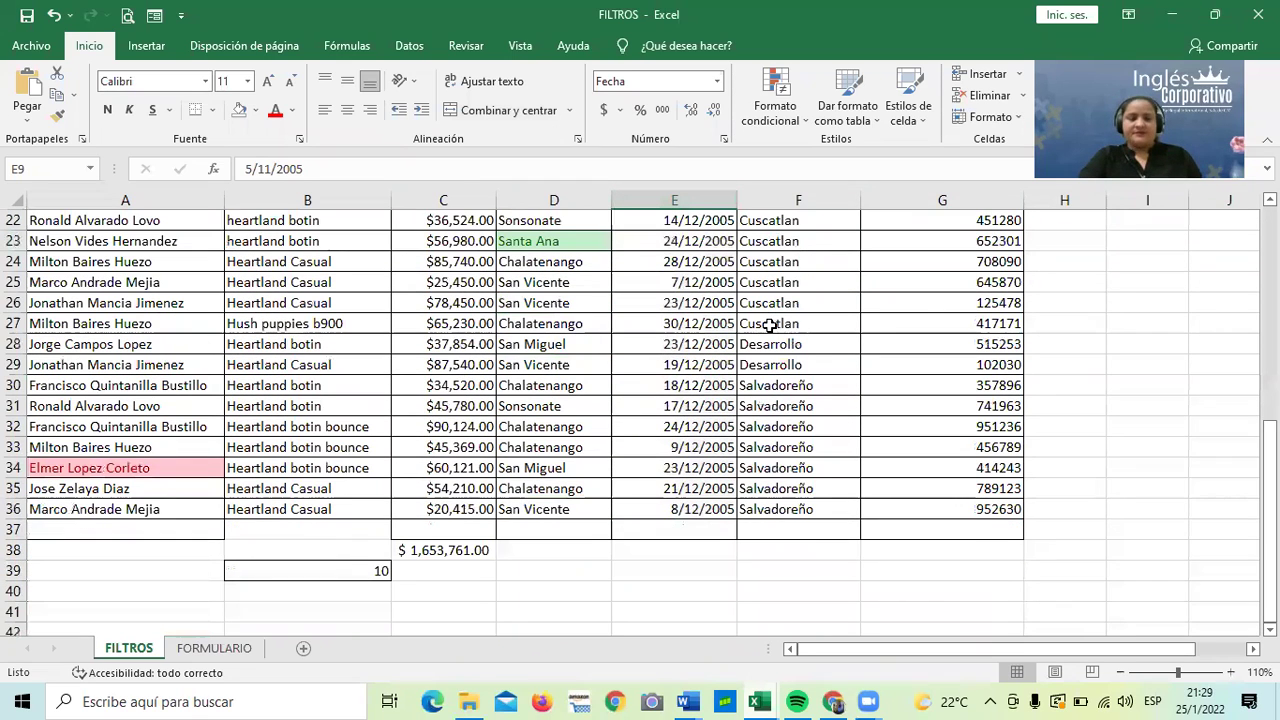
scroll(764, 326, "up", 1)
scroll(536, 389, "up", 4)
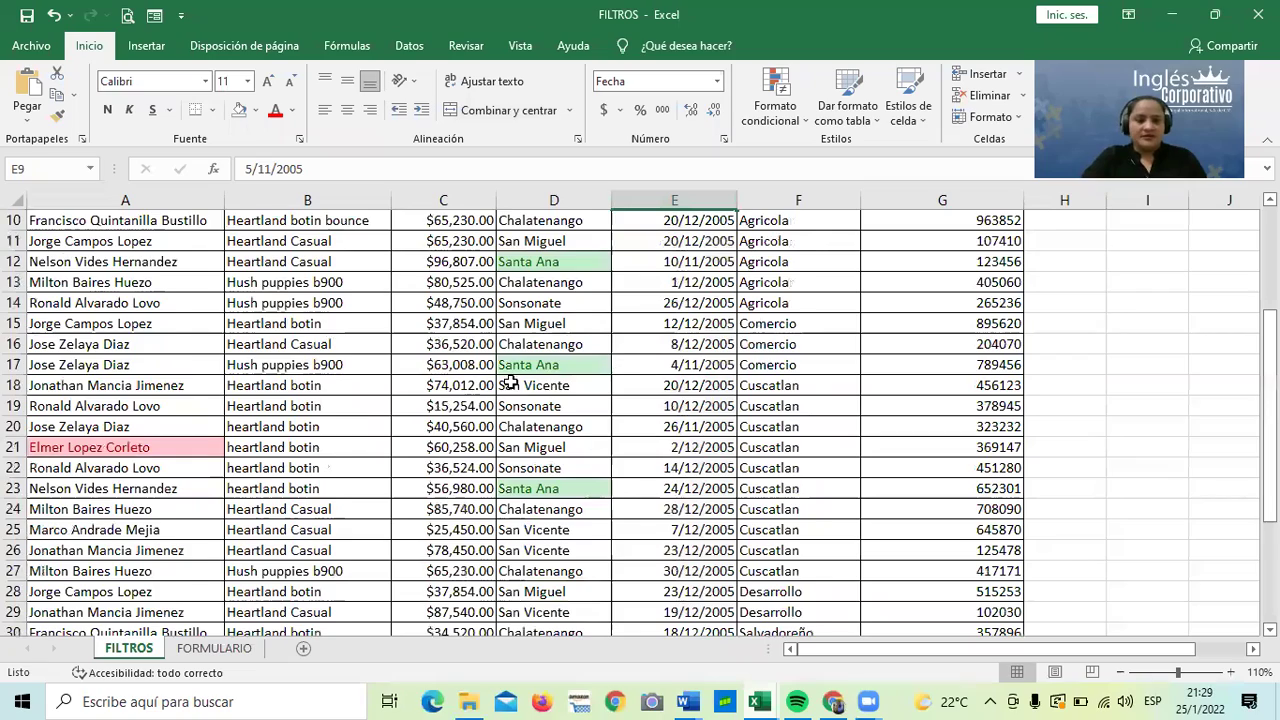
scroll(512, 384, "up", 3)
scroll(540, 375, "down", 4)
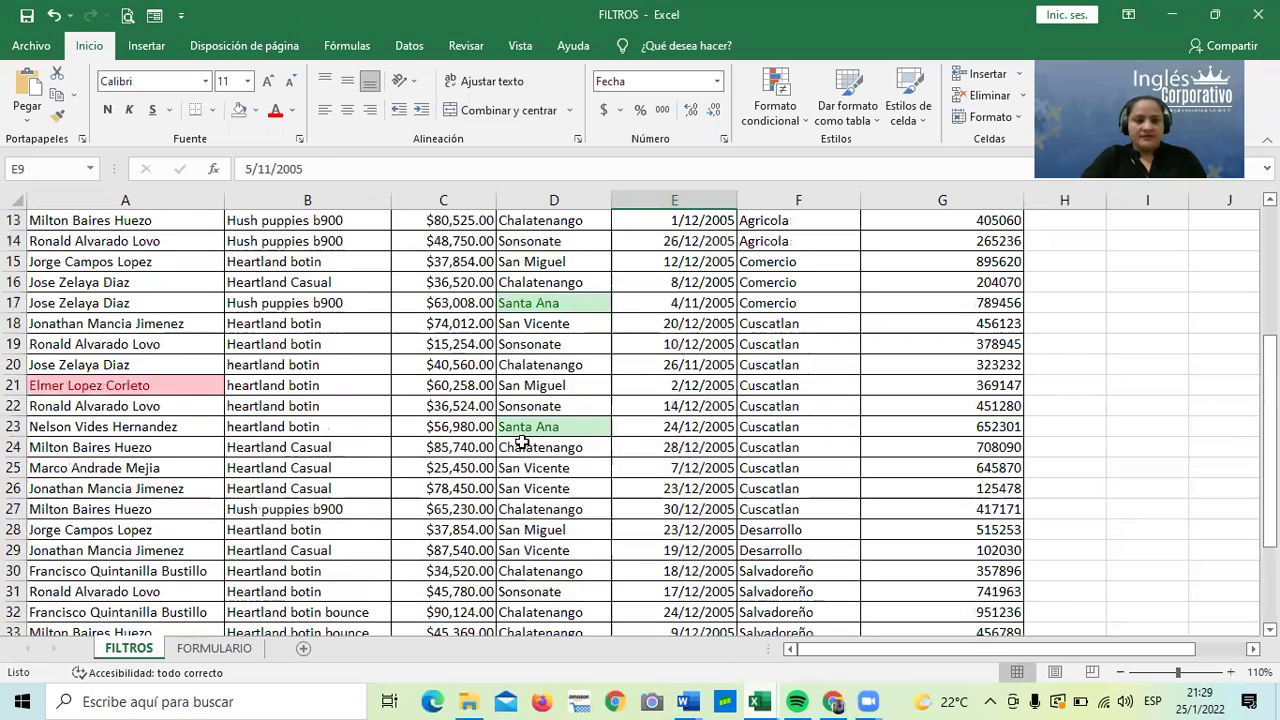
scroll(522, 442, "down", 1)
scroll(522, 440, "down", 5)
scroll(500, 405, "up", 5)
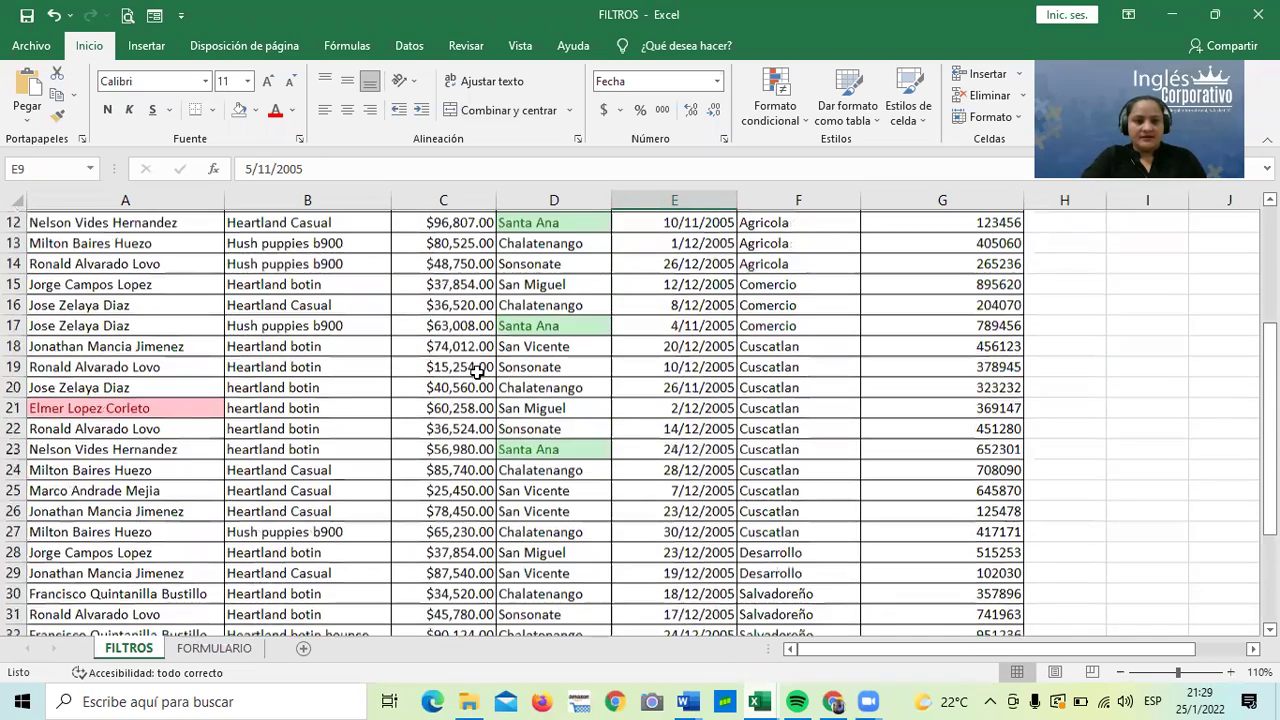
scroll(476, 368, "up", 4)
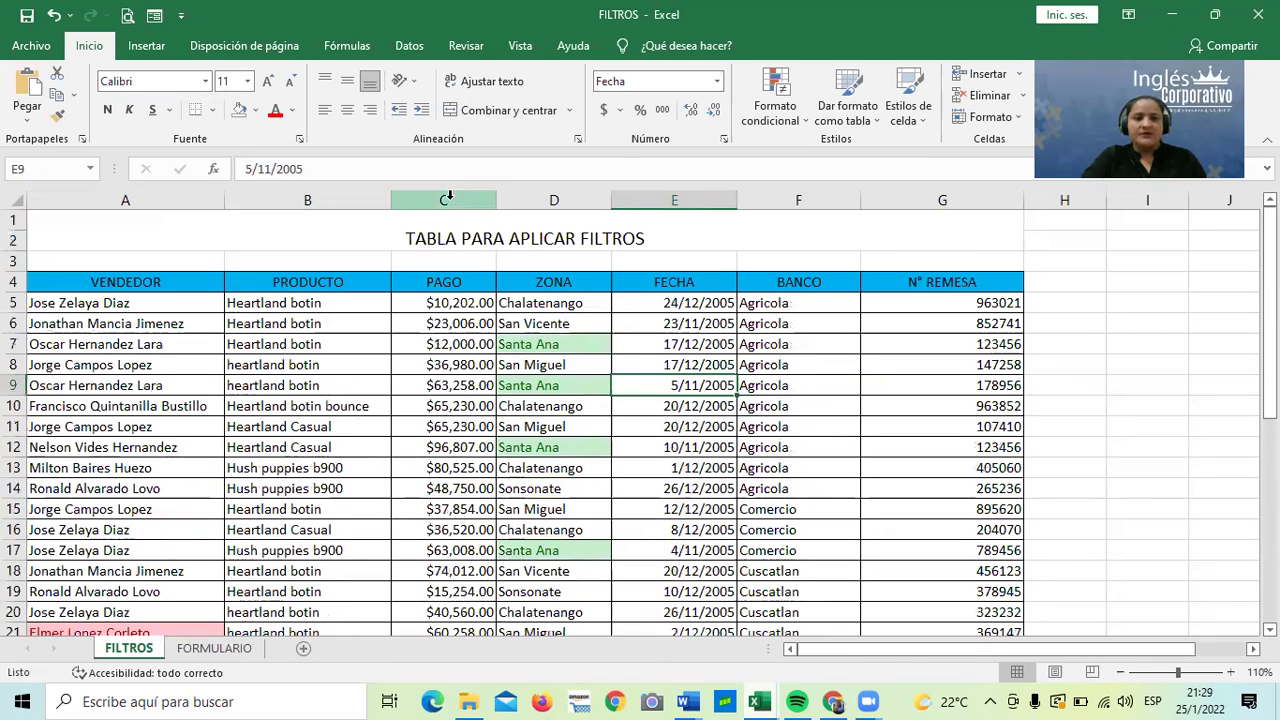
left_click(448, 197)
Add a Top 10 Items rule reduced to 5 with green fill and dark green text on PAGO.
left_click(790, 112)
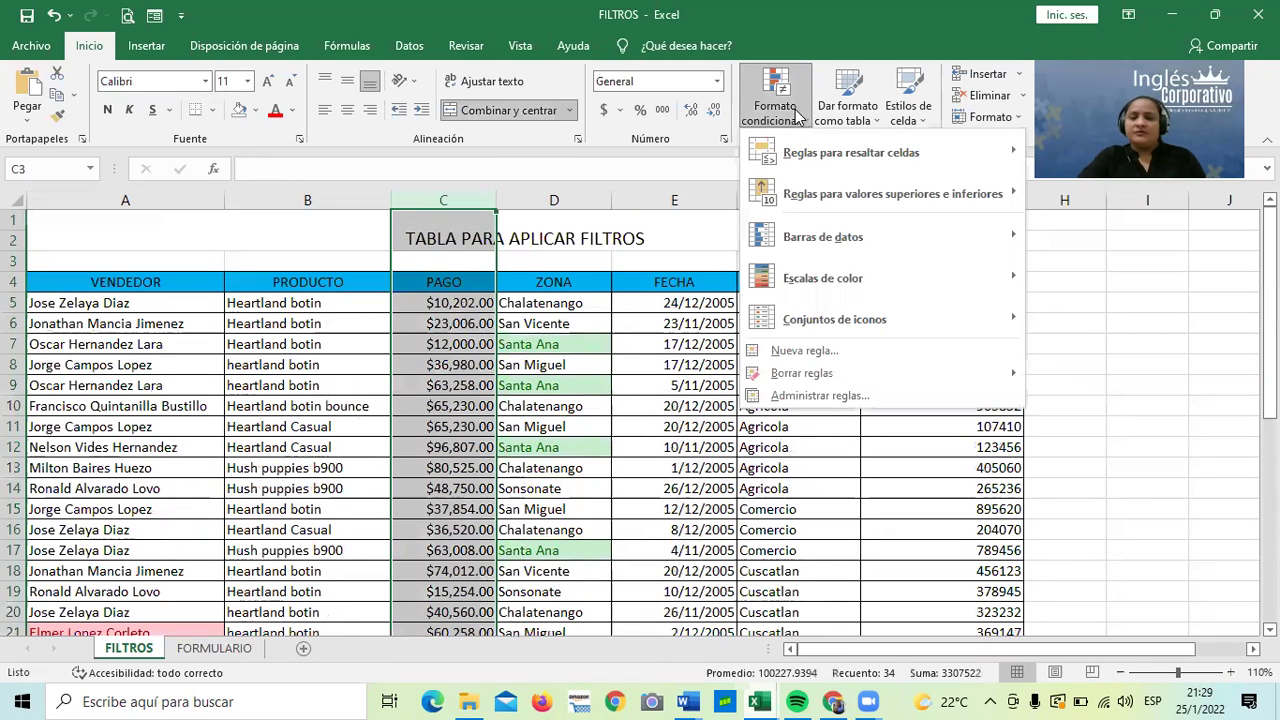
mouse_move(870, 155)
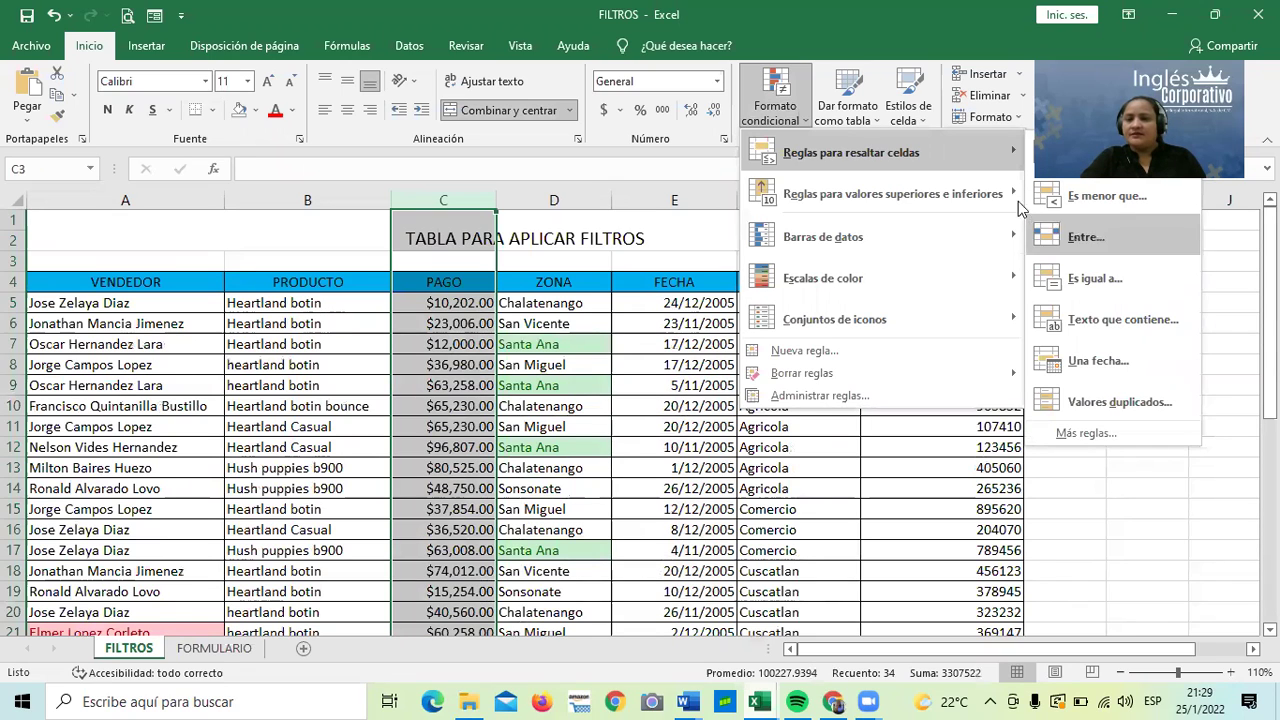
mouse_move(1022, 196)
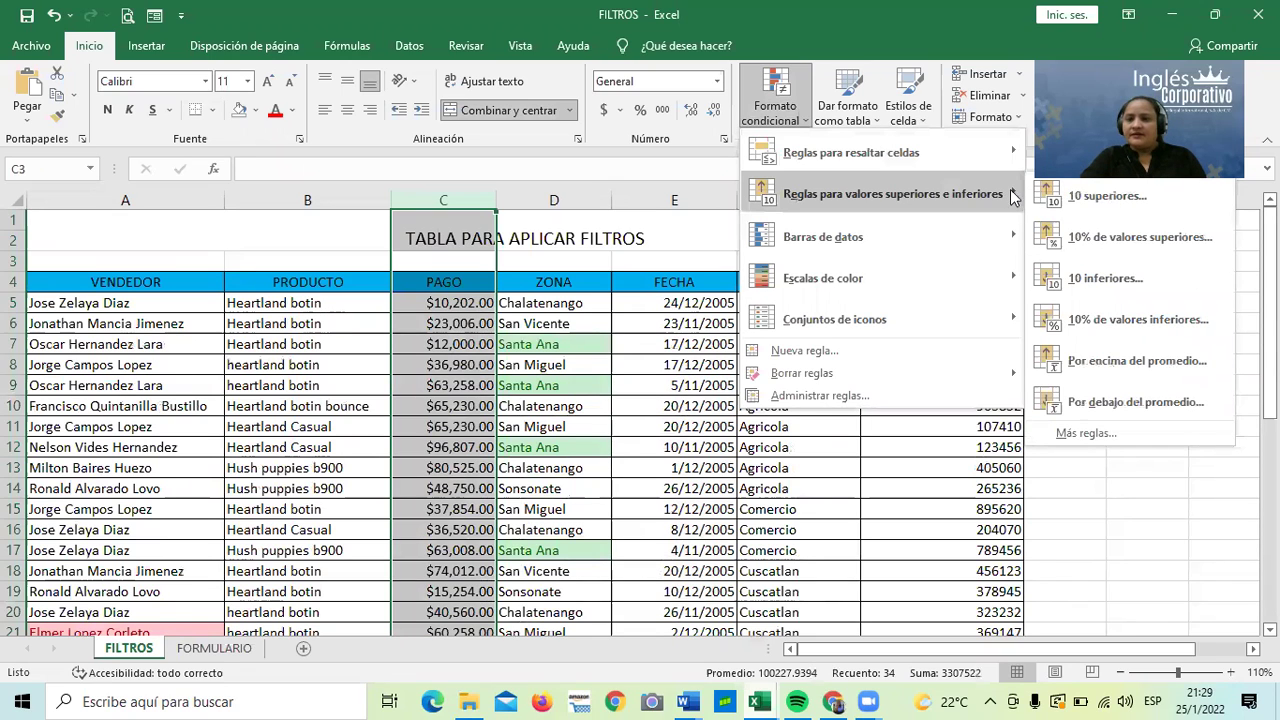
left_click(1118, 200)
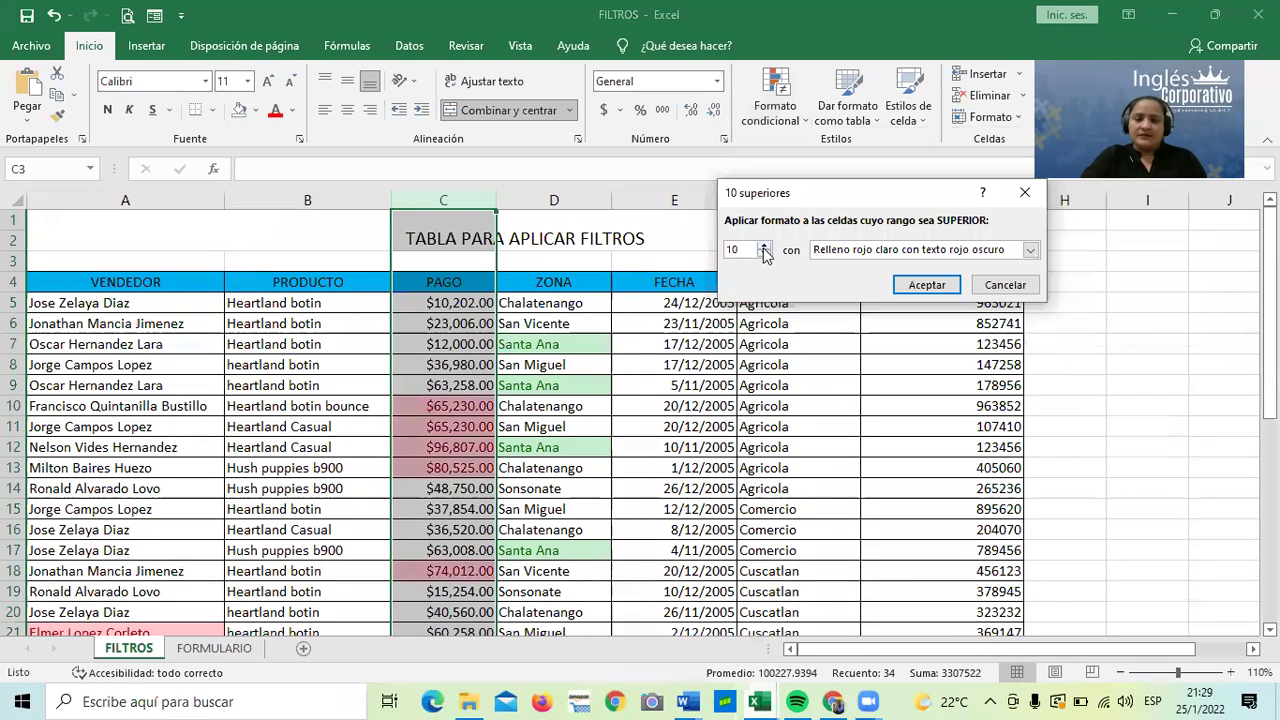
left_click(765, 254)
left_click(765, 254)
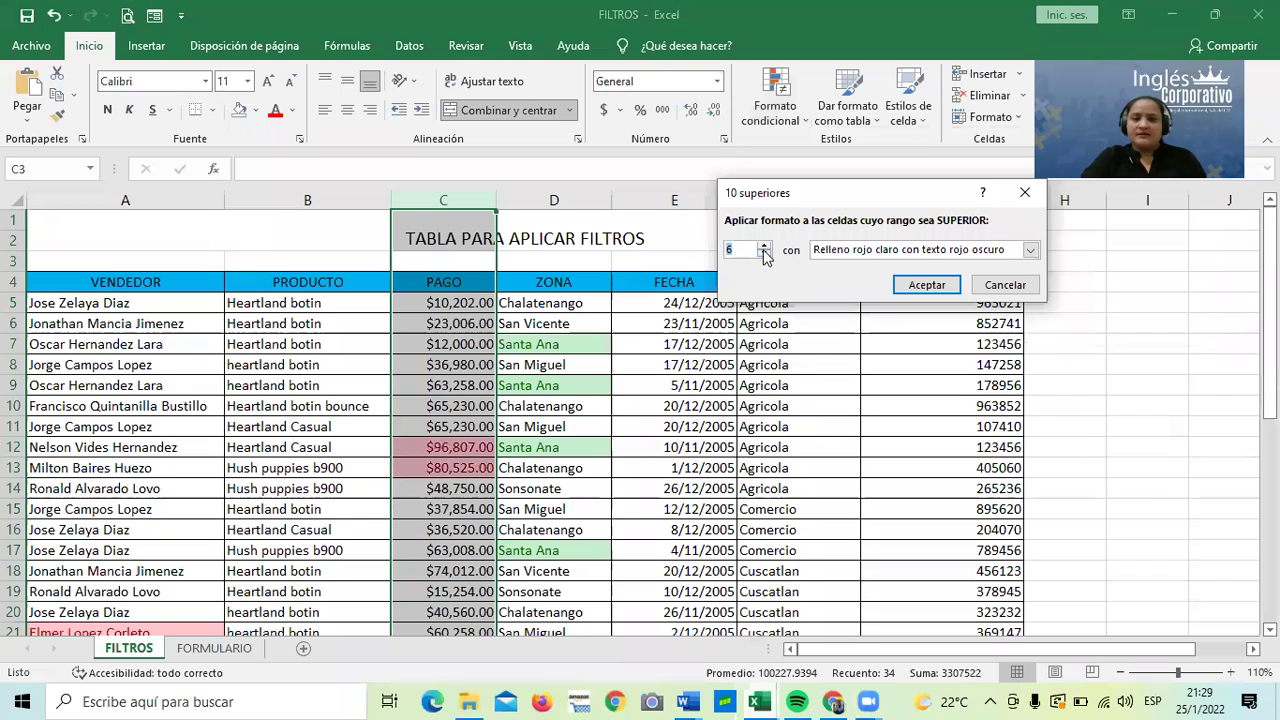
left_click(765, 254)
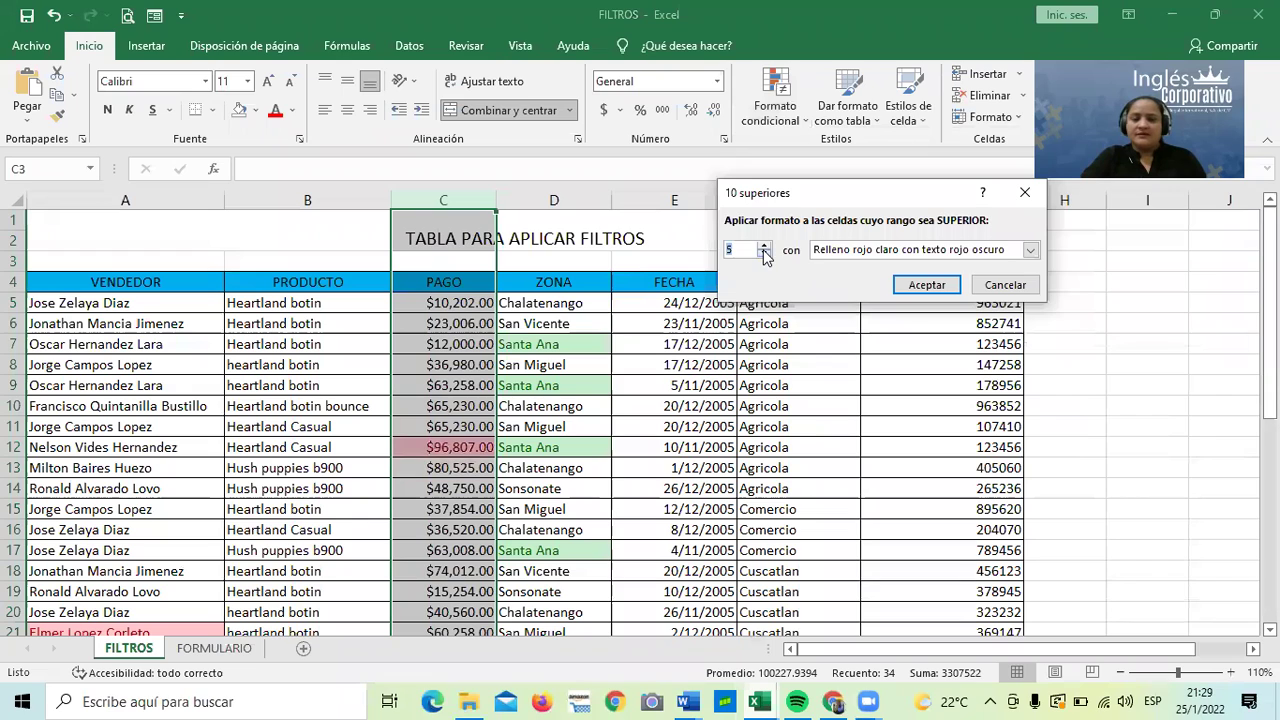
left_click(1030, 251)
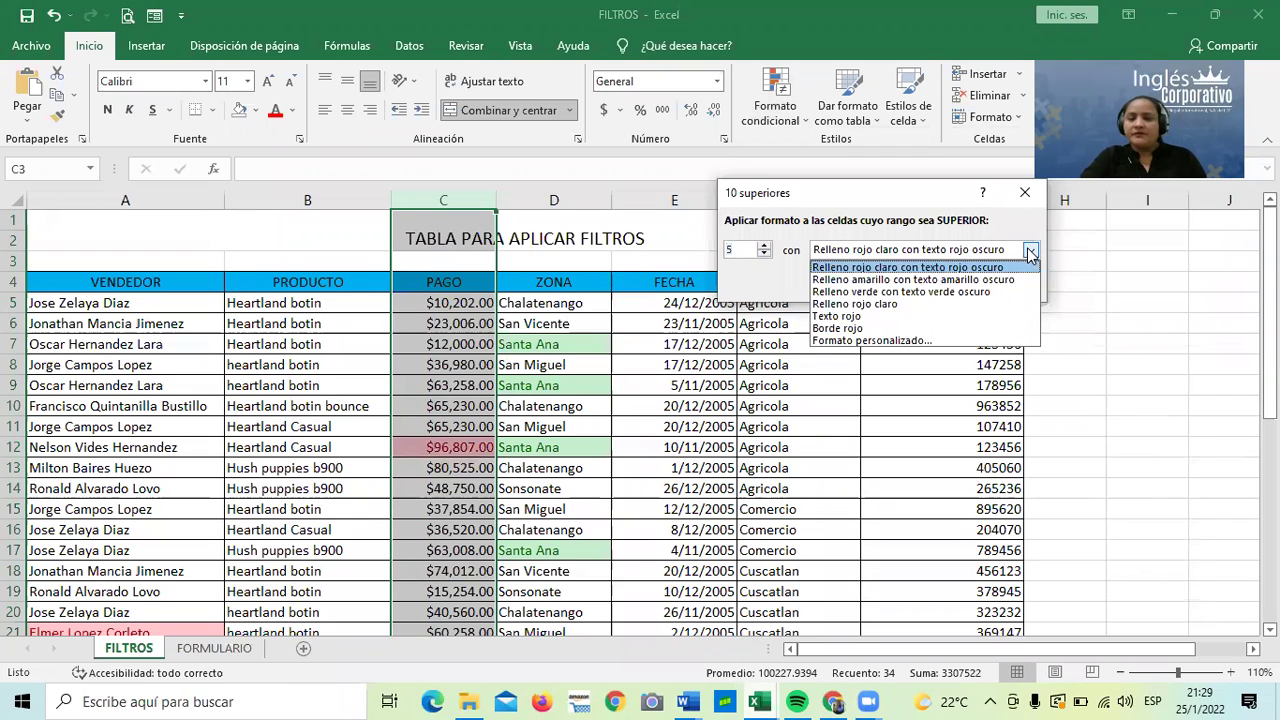
left_click(882, 292)
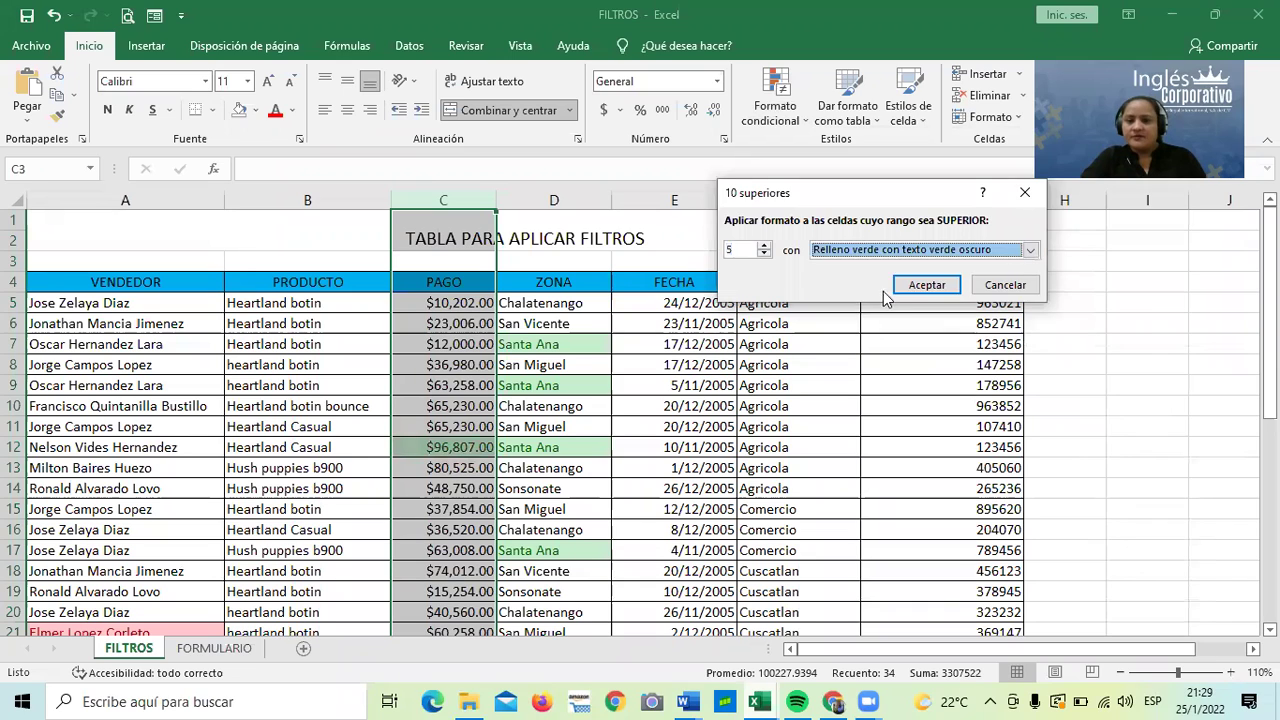
left_click(932, 285)
left_click(1107, 426)
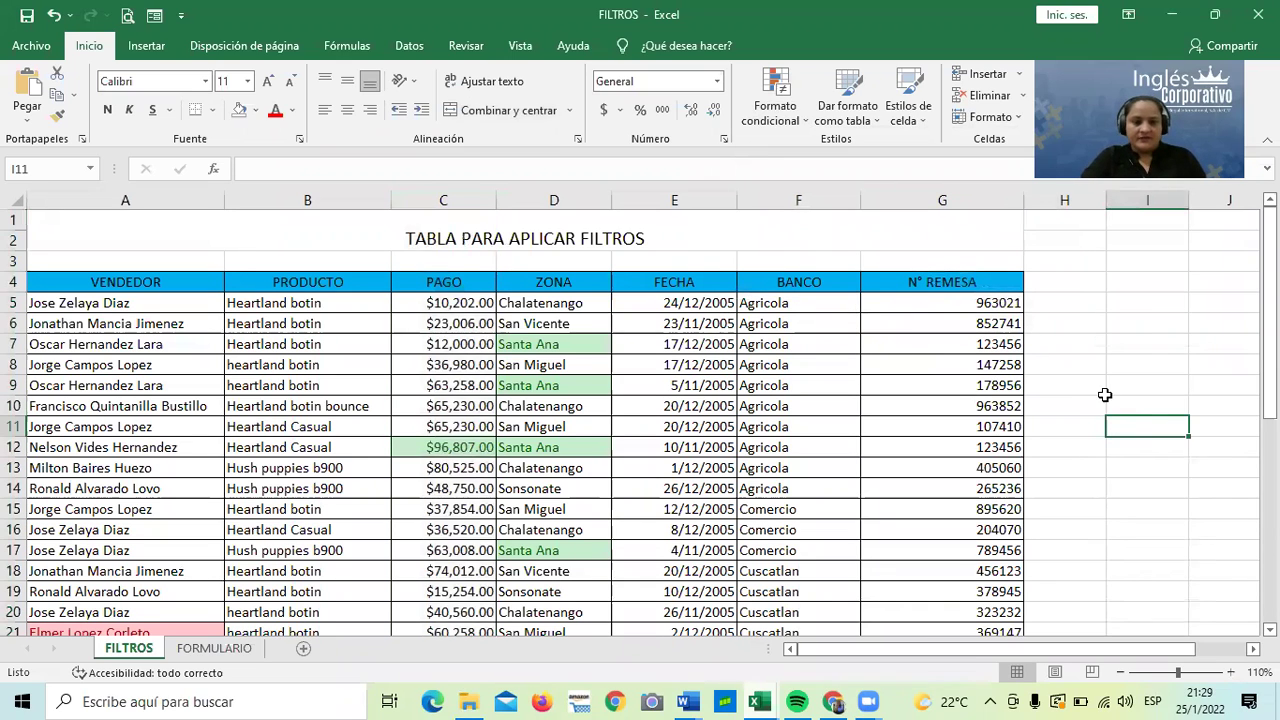
Delete the leftover results in C38 and B39 below the sales table.
scroll(1103, 391, "down", 2)
scroll(1099, 385, "down", 1)
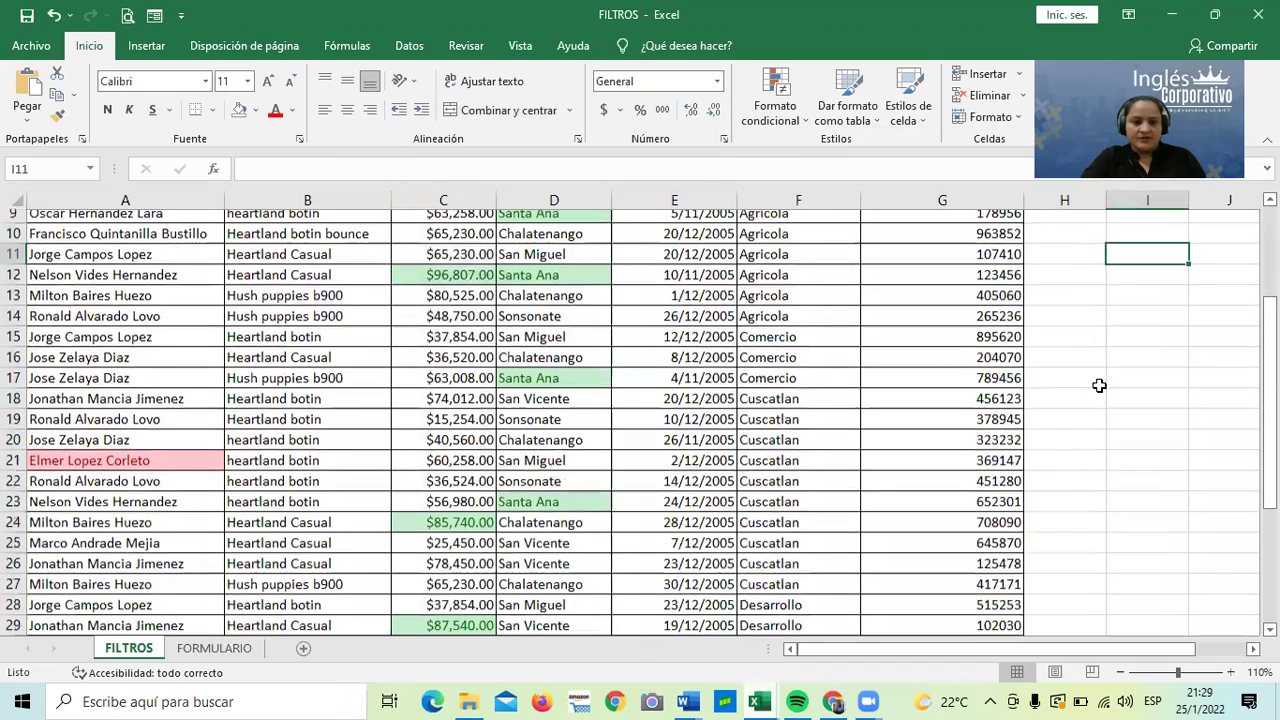
scroll(1099, 384, "down", 4)
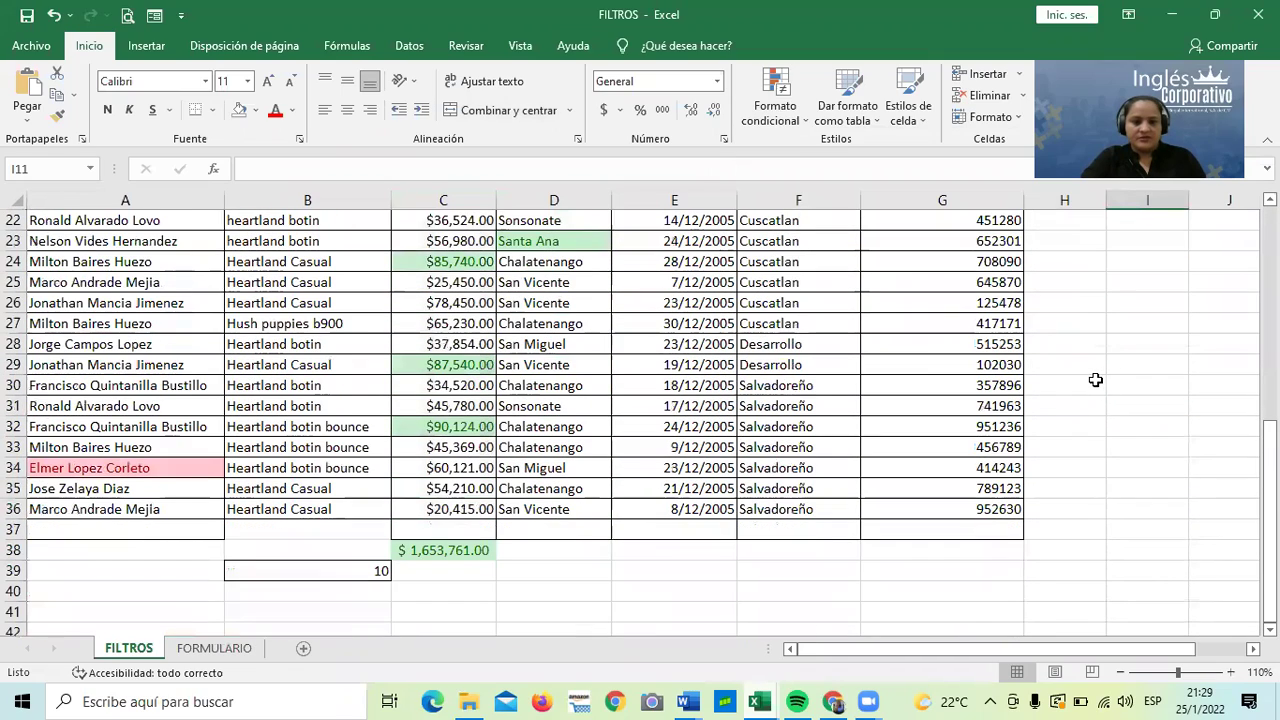
left_click(502, 610)
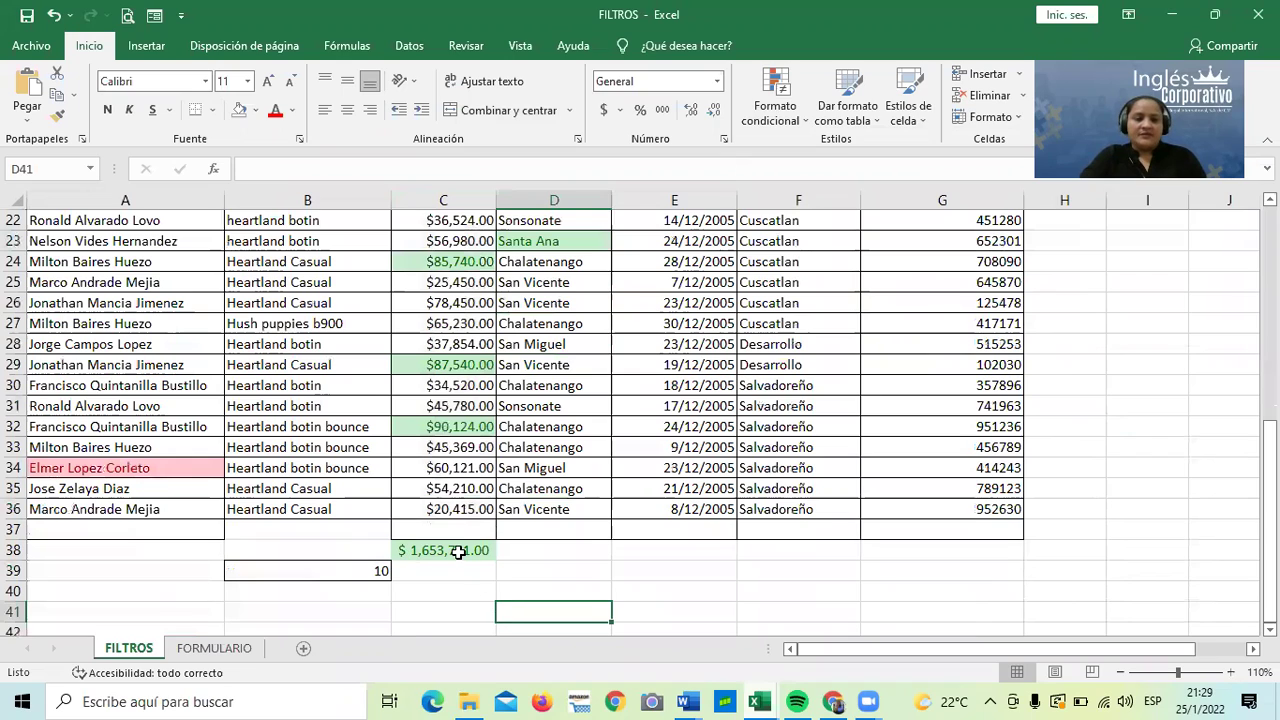
left_click(457, 552)
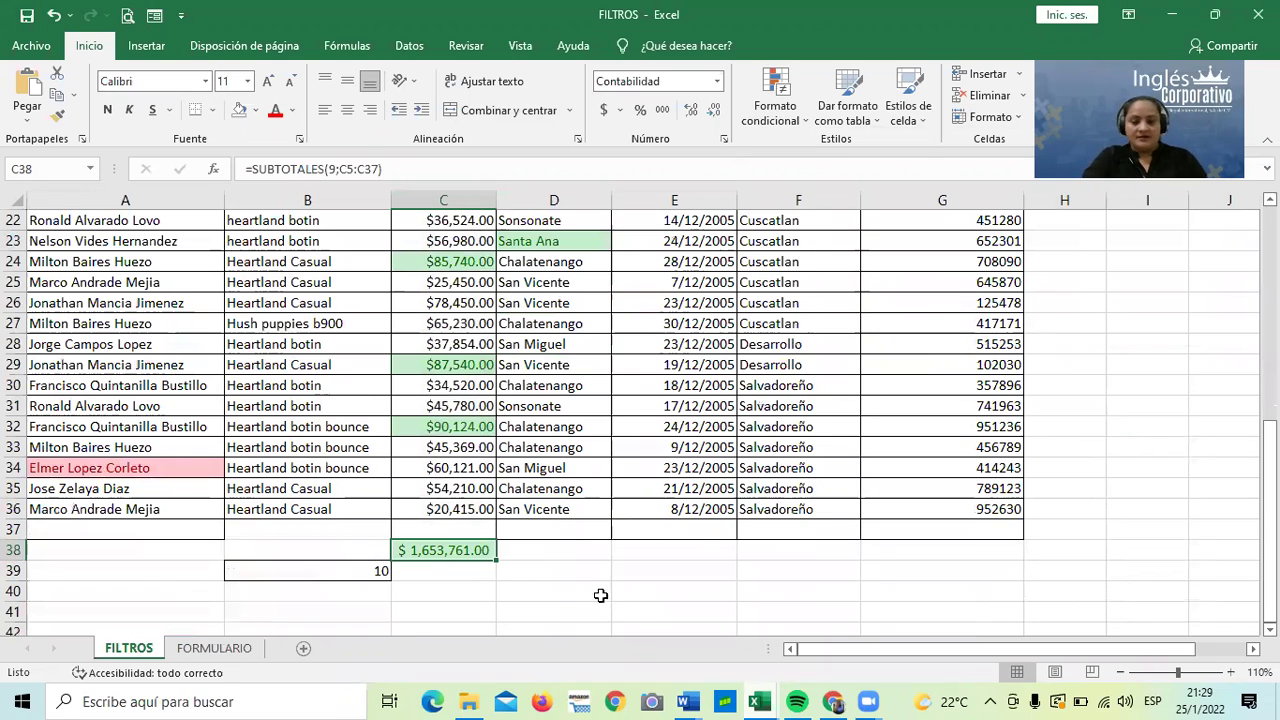
key("Delete")
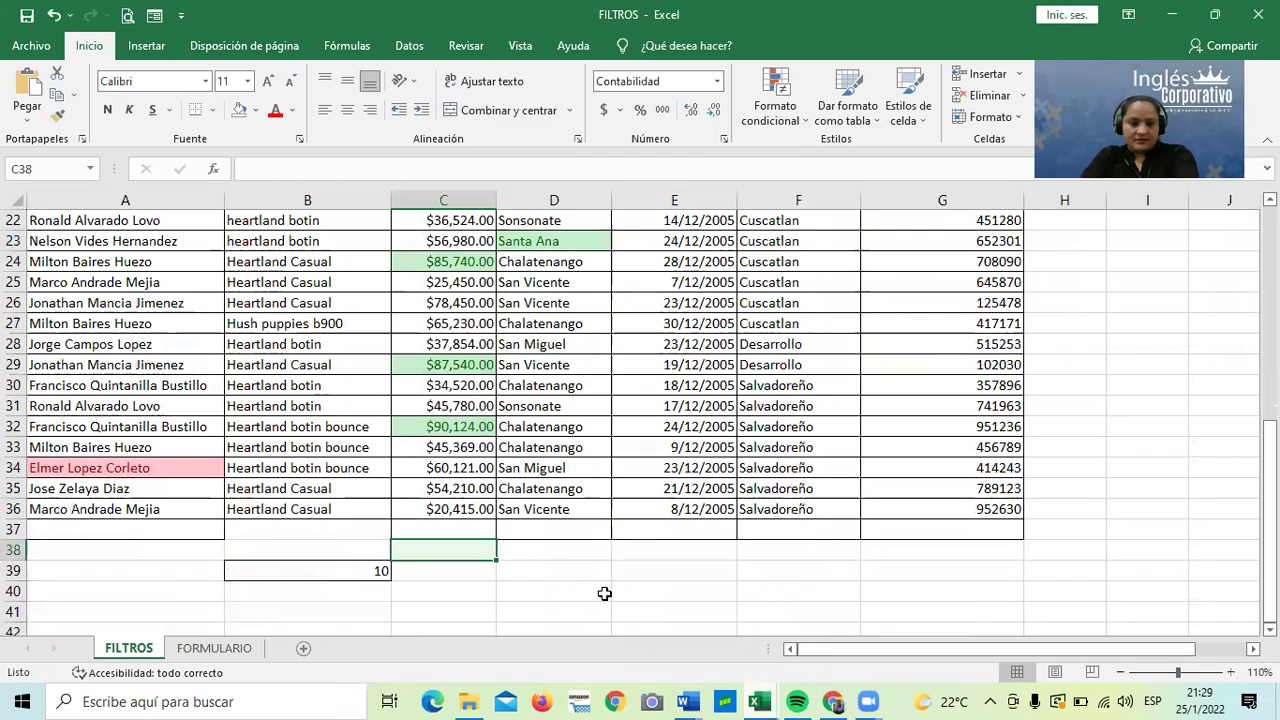
left_click(603, 594)
left_click(361, 566)
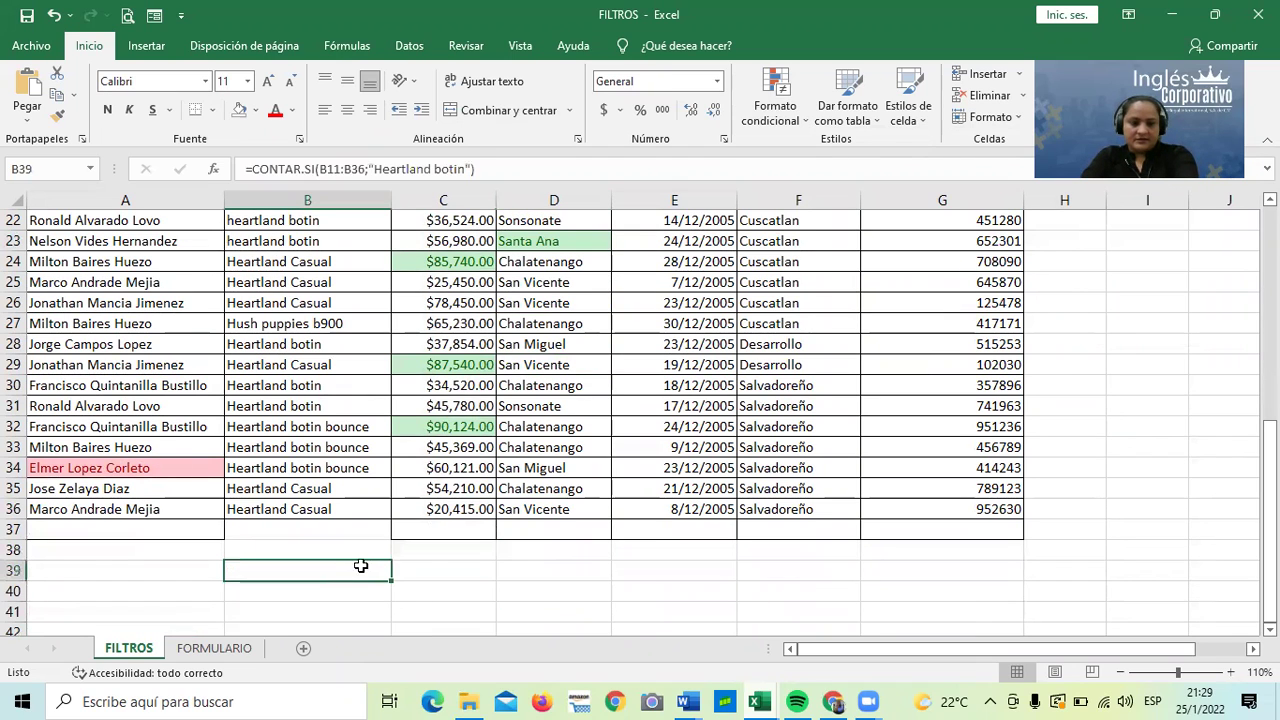
left_click(471, 551)
Scroll through the table to review the five green top payments in PAGO.
scroll(500, 515, "up", 1)
scroll(501, 512, "up", 5)
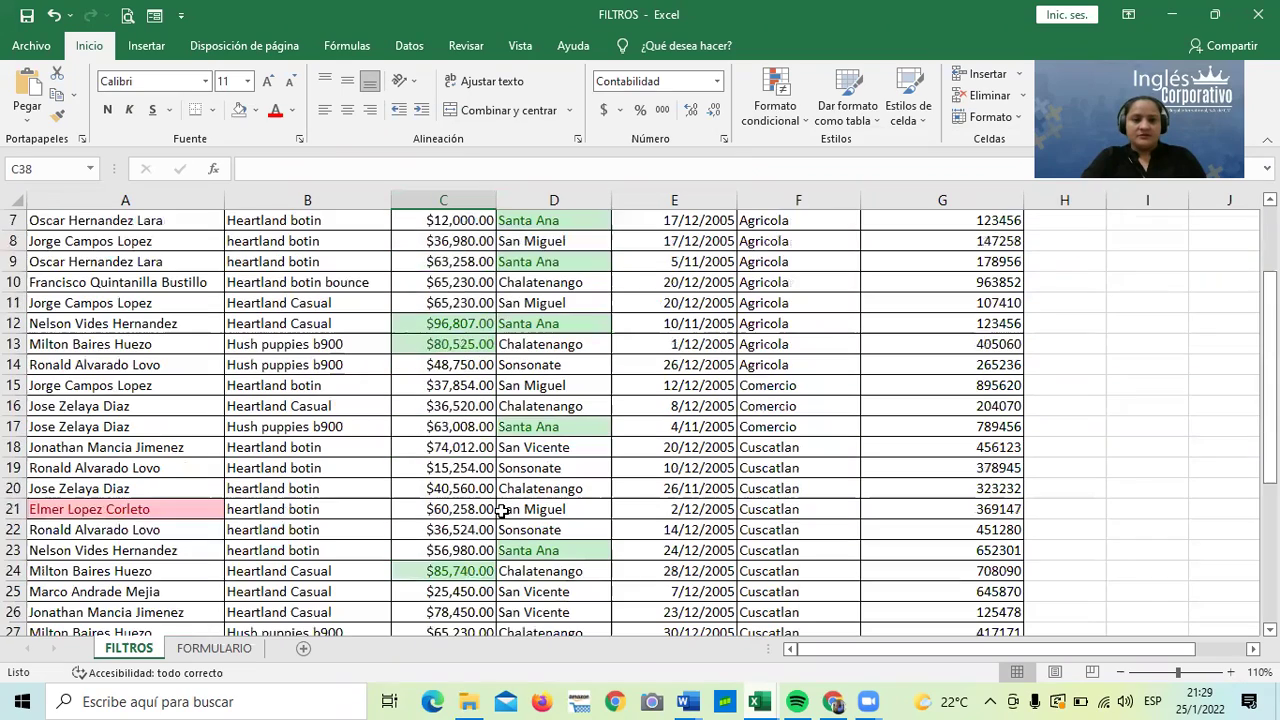
scroll(501, 511, "up", 2)
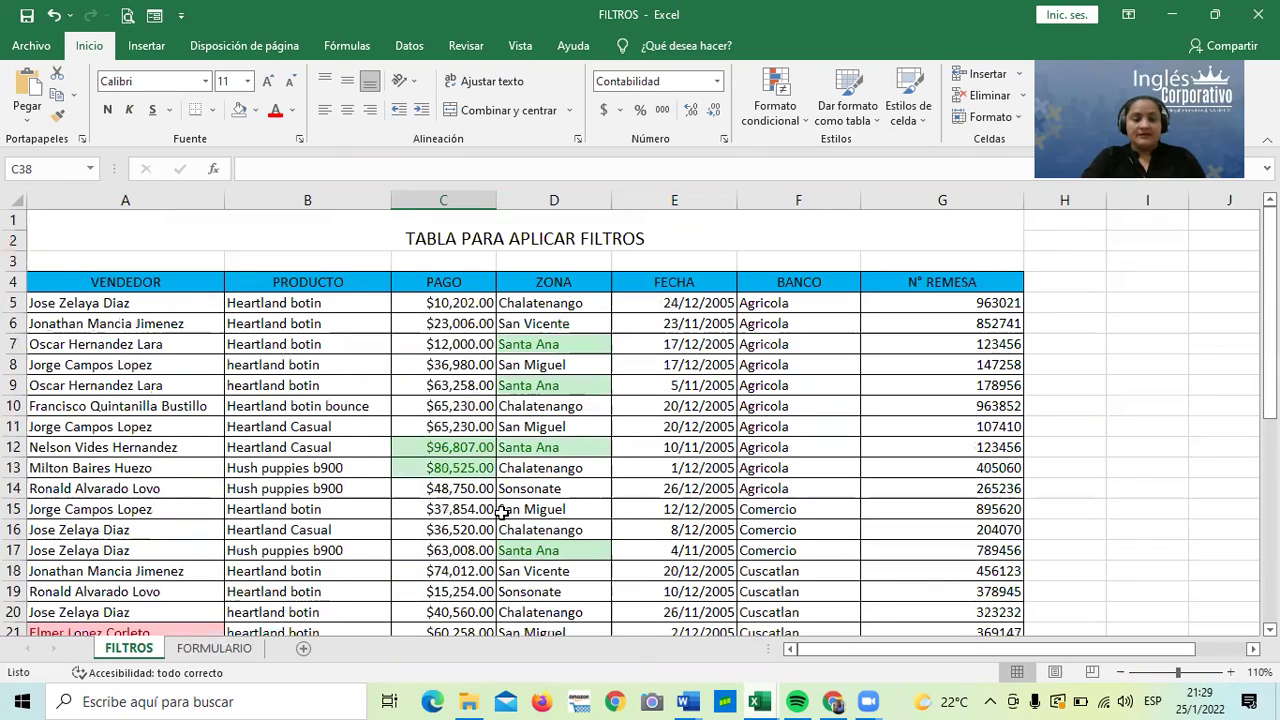
scroll(501, 511, "down", 2)
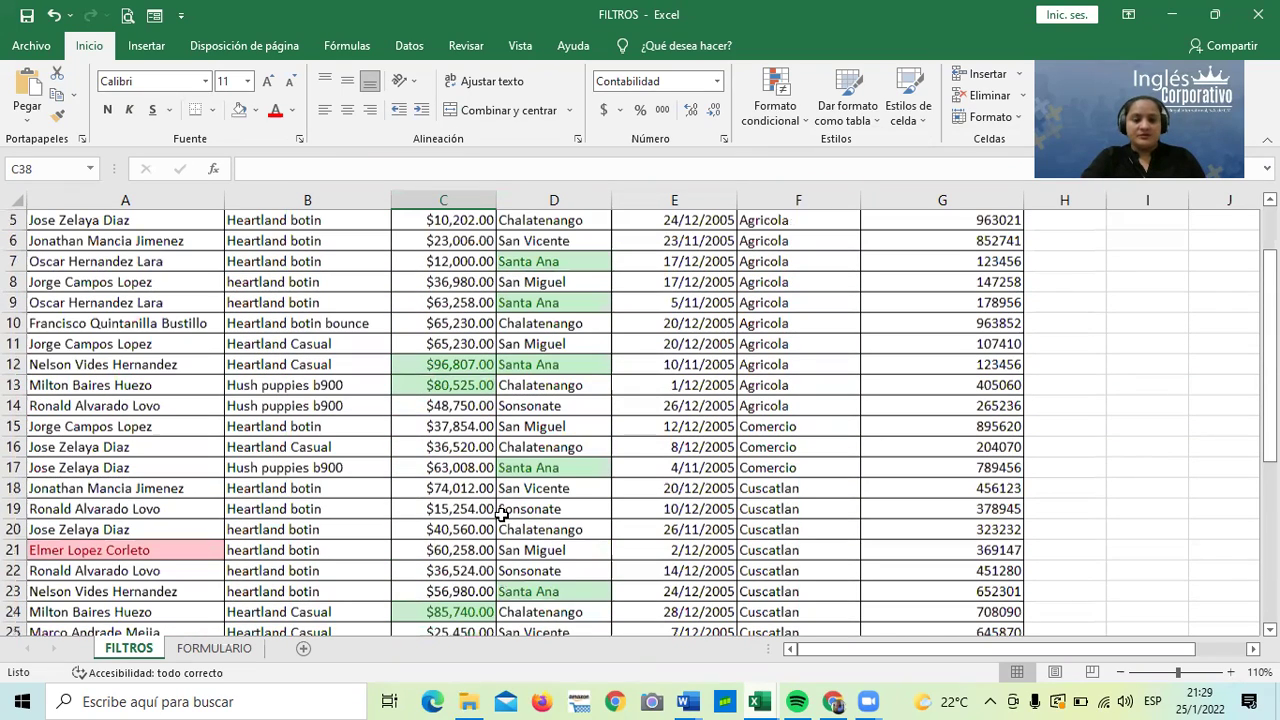
scroll(501, 512, "down", 4)
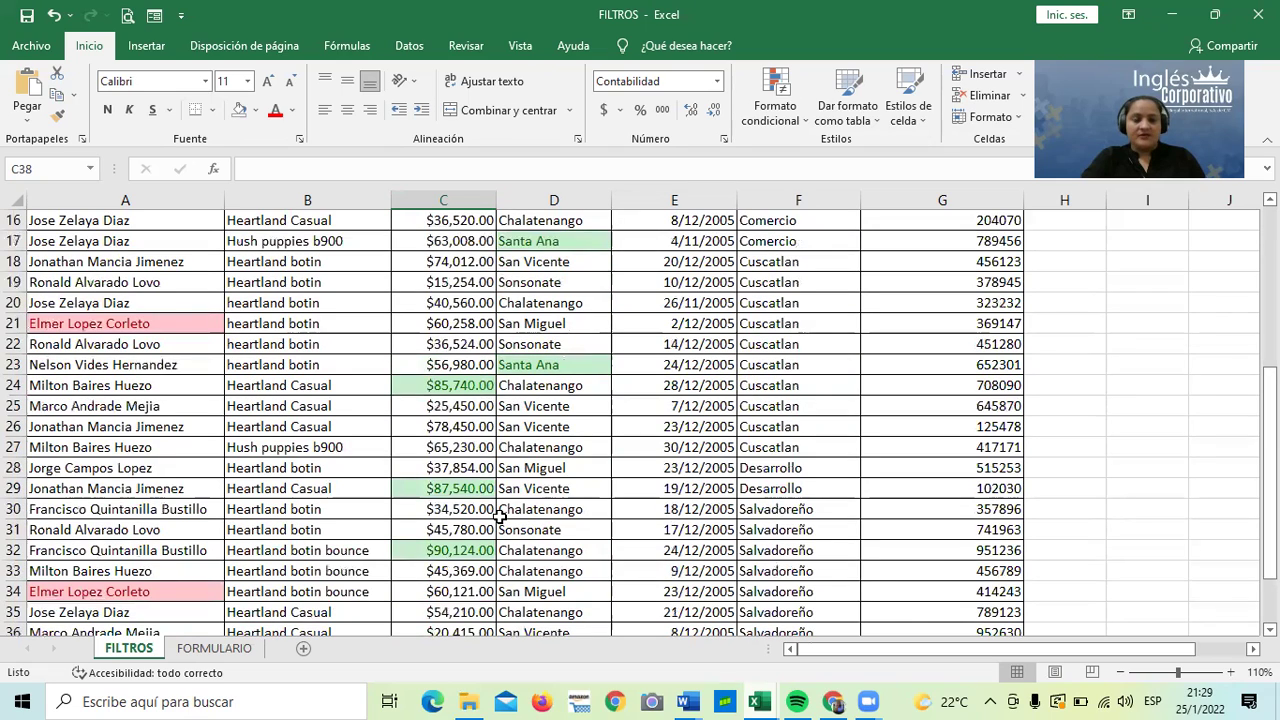
scroll(500, 514, "up", 1)
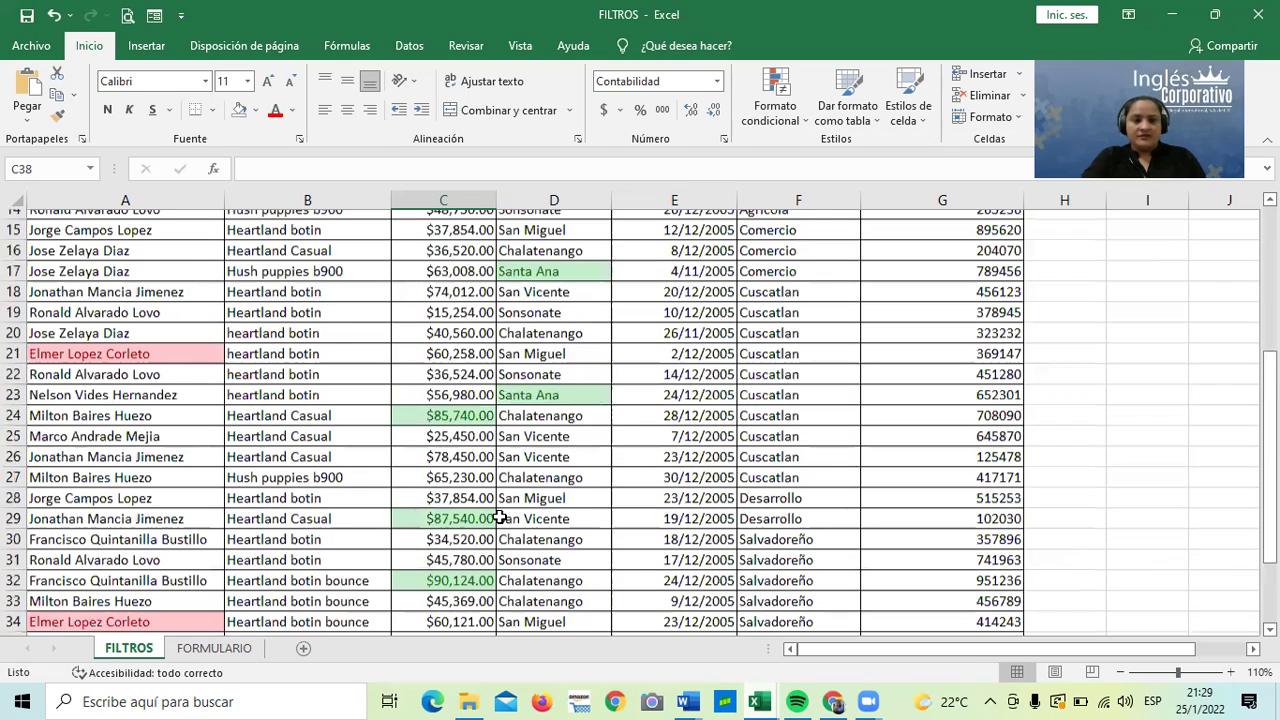
scroll(500, 518, "down", 1)
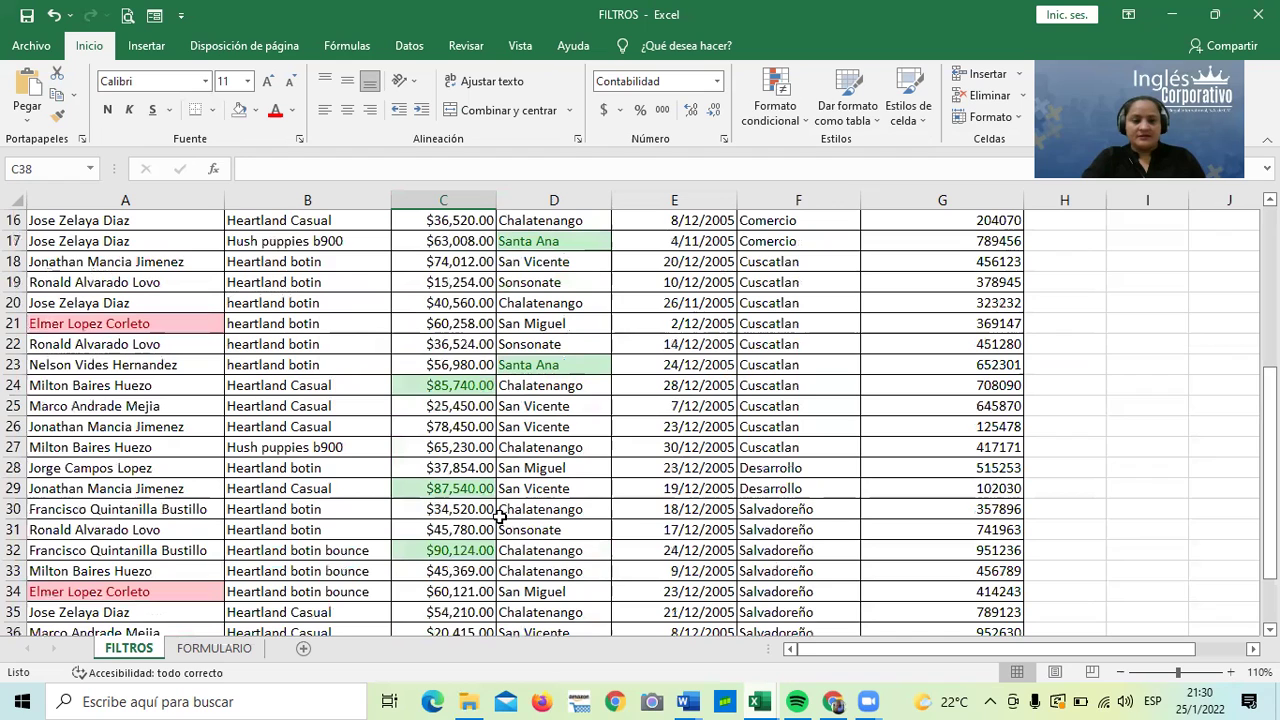
scroll(500, 514, "up", 2)
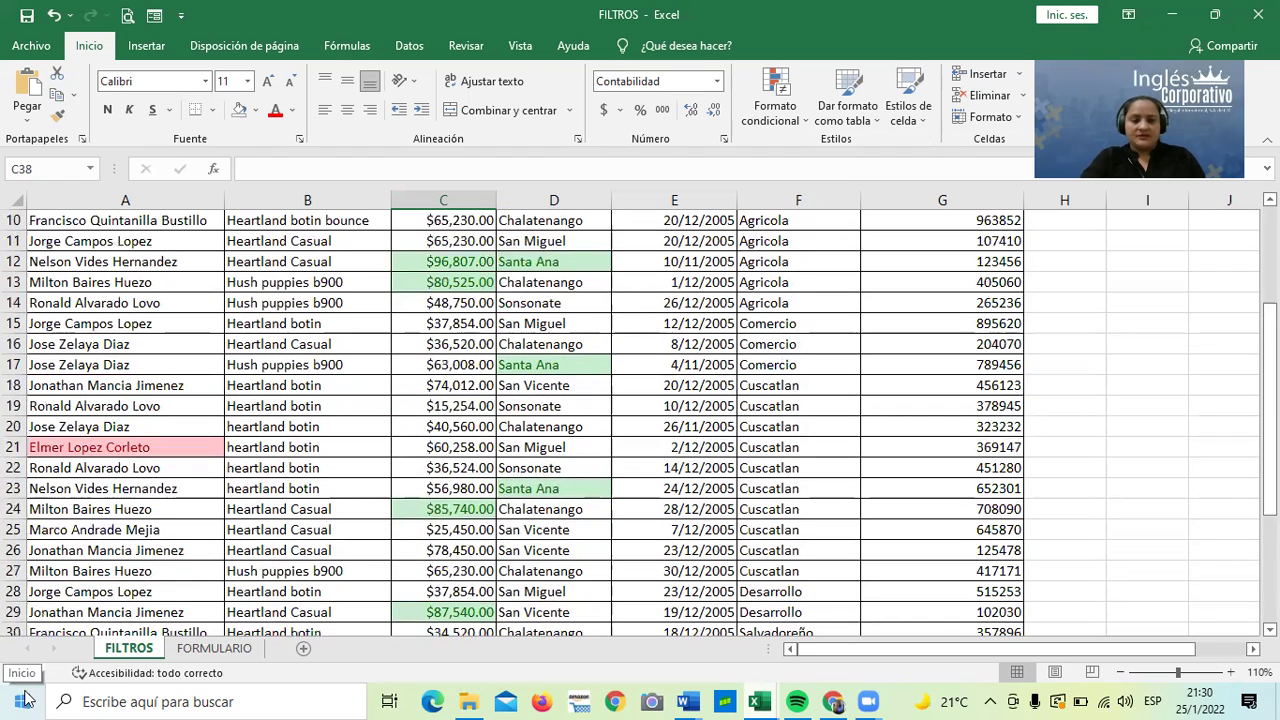
Select the PAGO payments from C10 downward and start a bottom-values highlight rule.
left_click(425, 219)
key("ctrl+shift+Down")
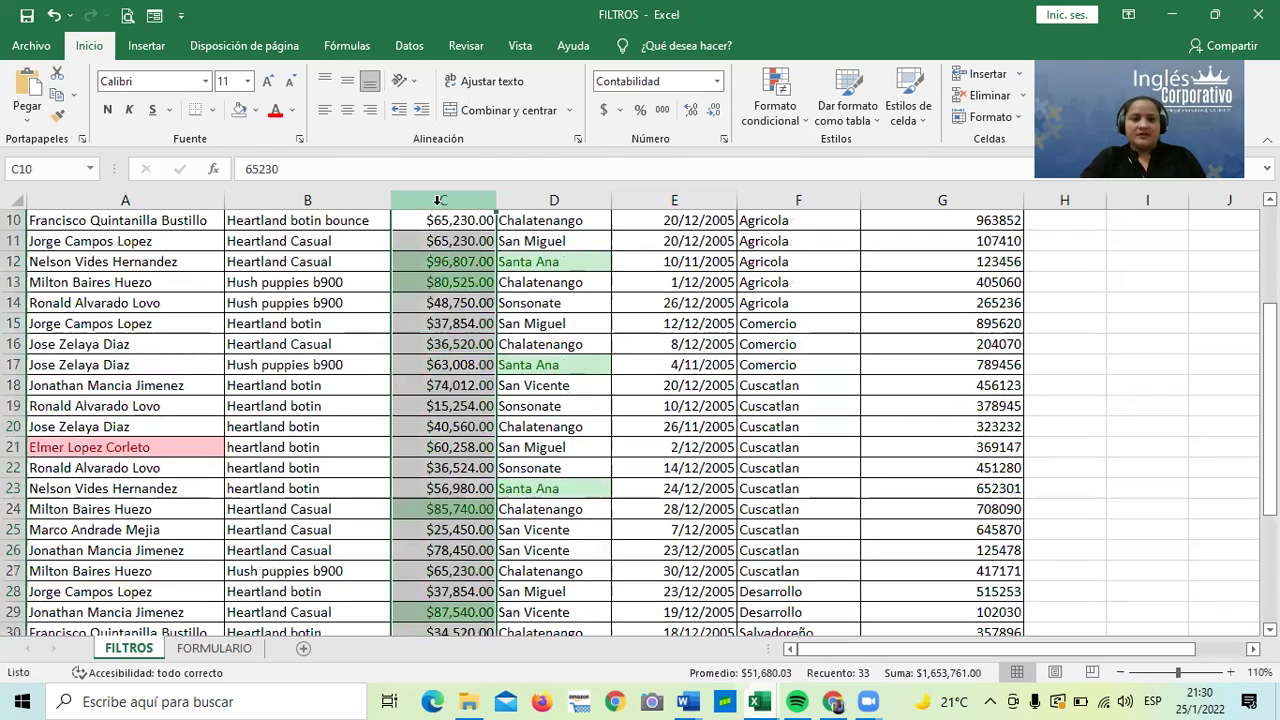
left_click(775, 108)
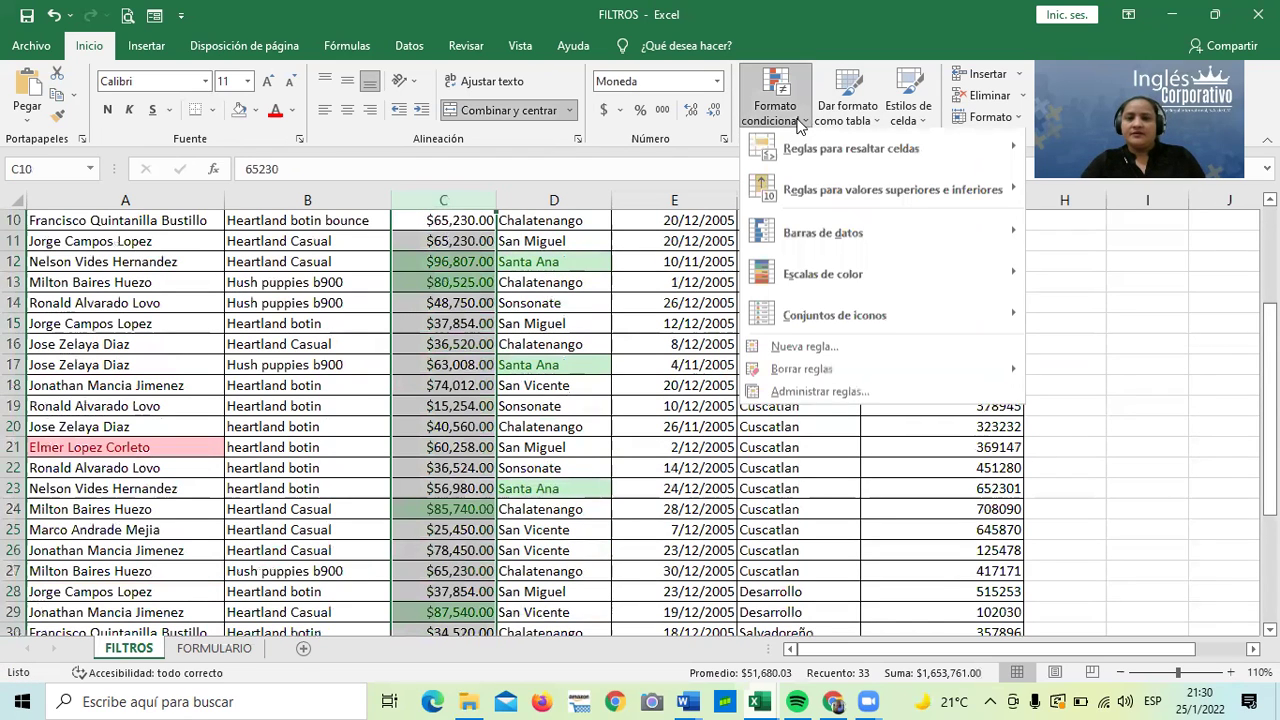
mouse_move(990, 155)
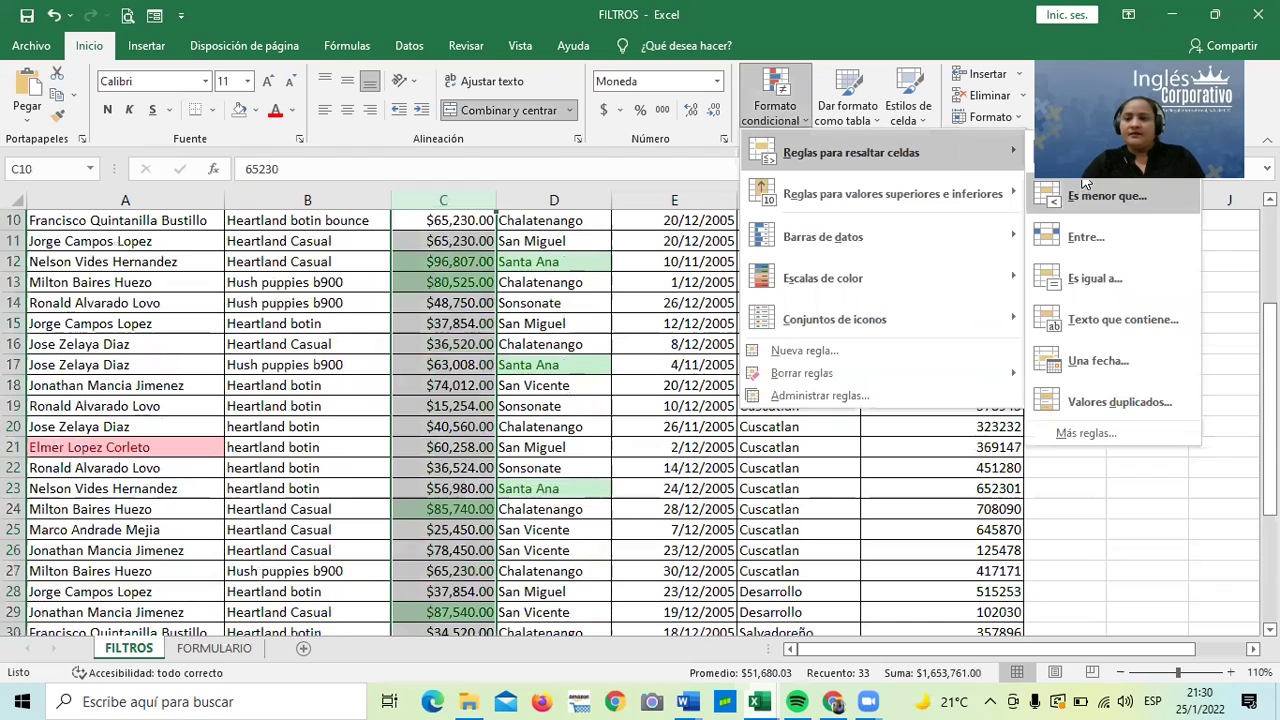
mouse_move(1000, 194)
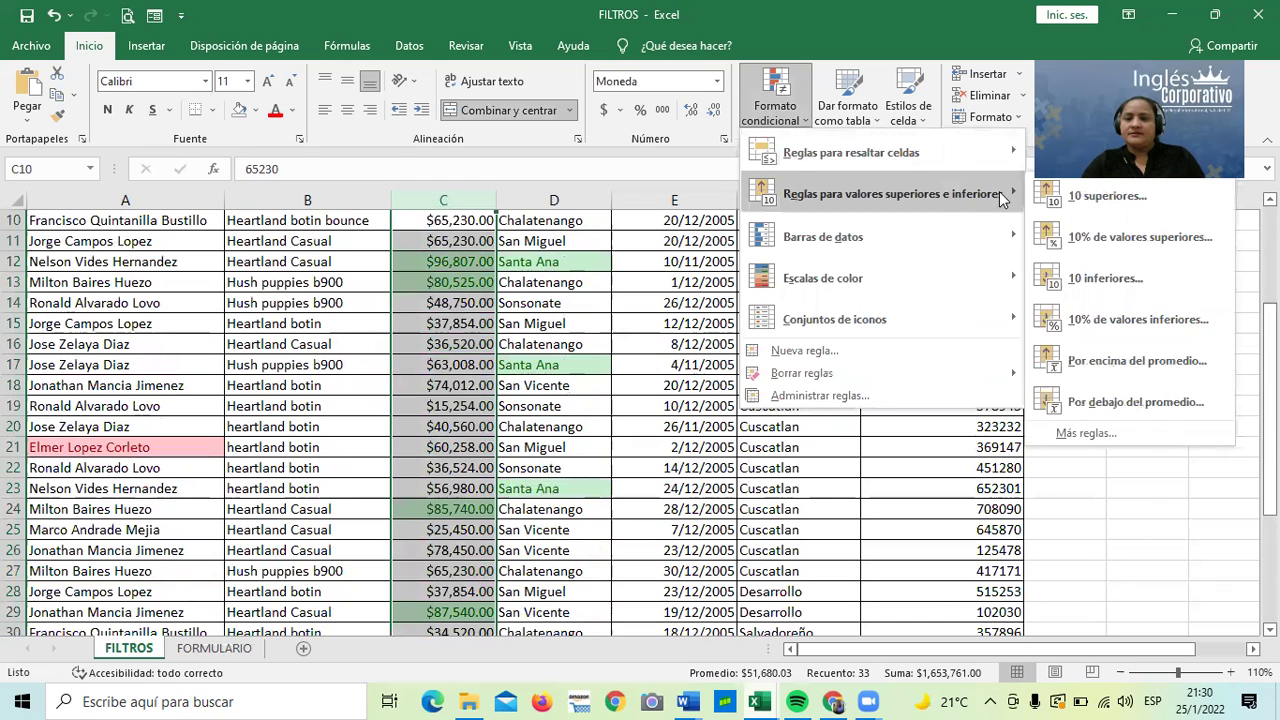
left_click(1091, 280)
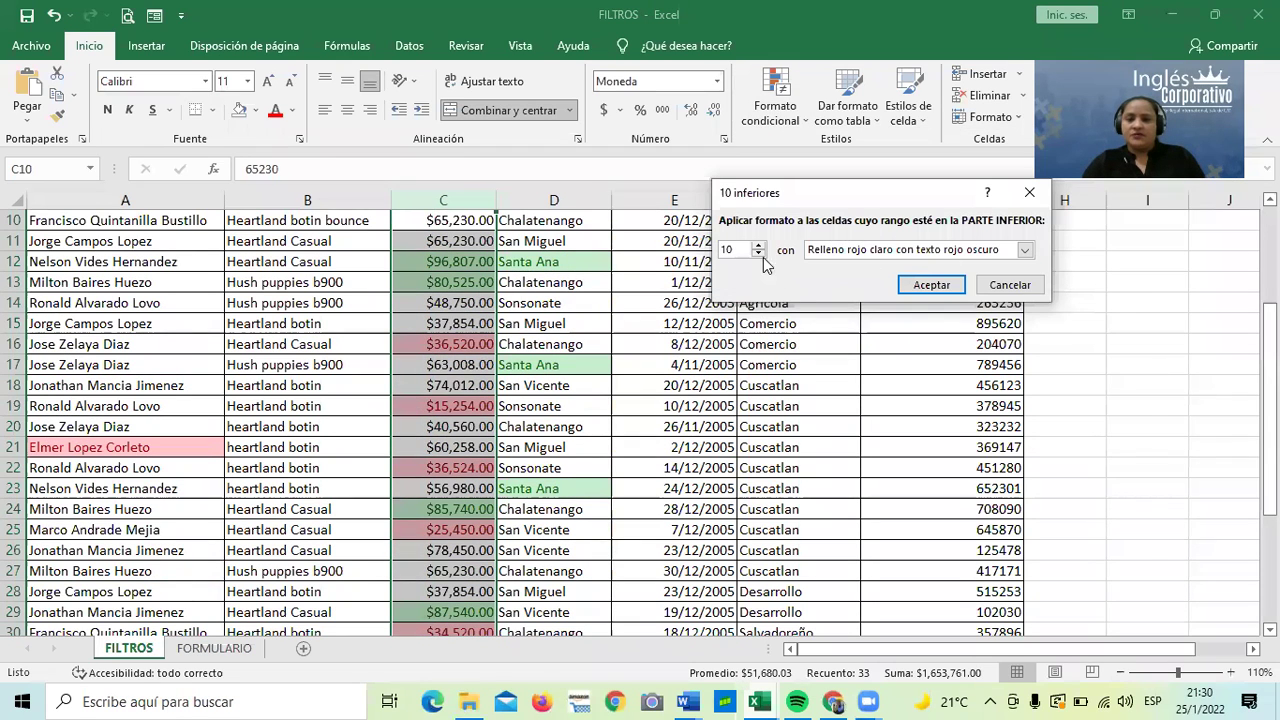
Limit the rule to the 5 lowest payments with light red fill and dark red text.
left_click(760, 254)
left_click(760, 254)
left_click(760, 254)
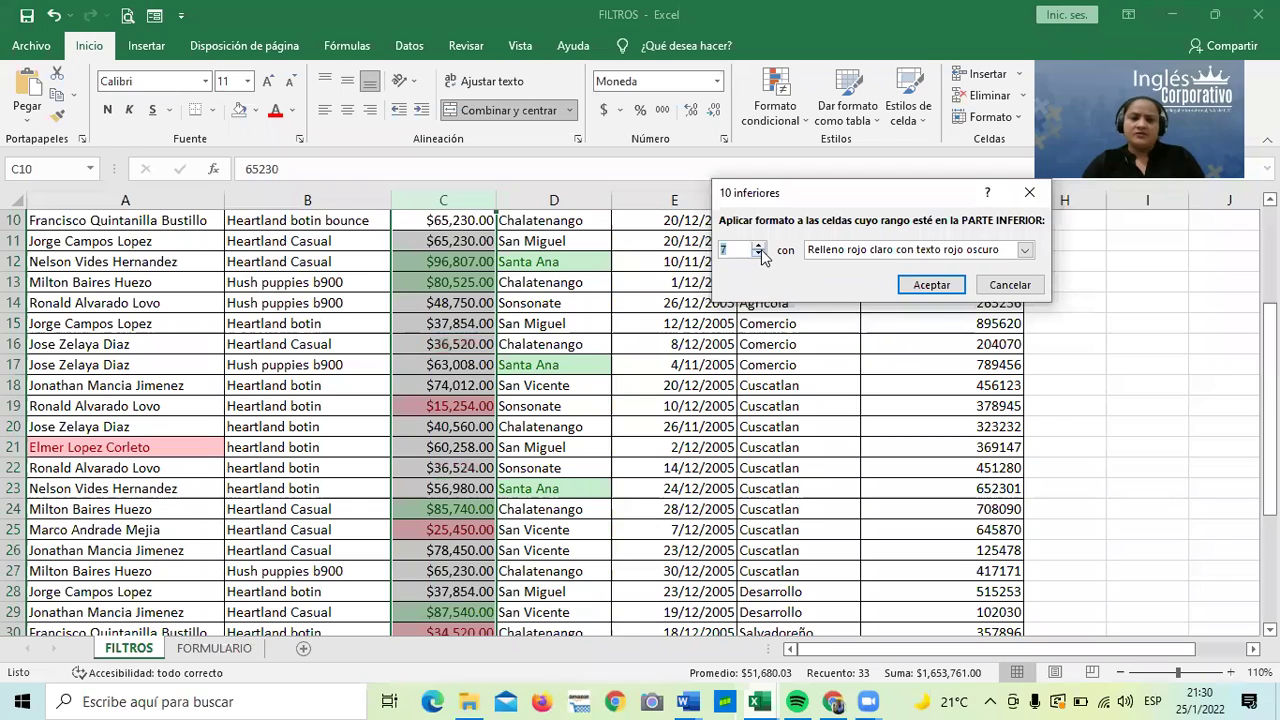
left_click(760, 254)
left_click(760, 254)
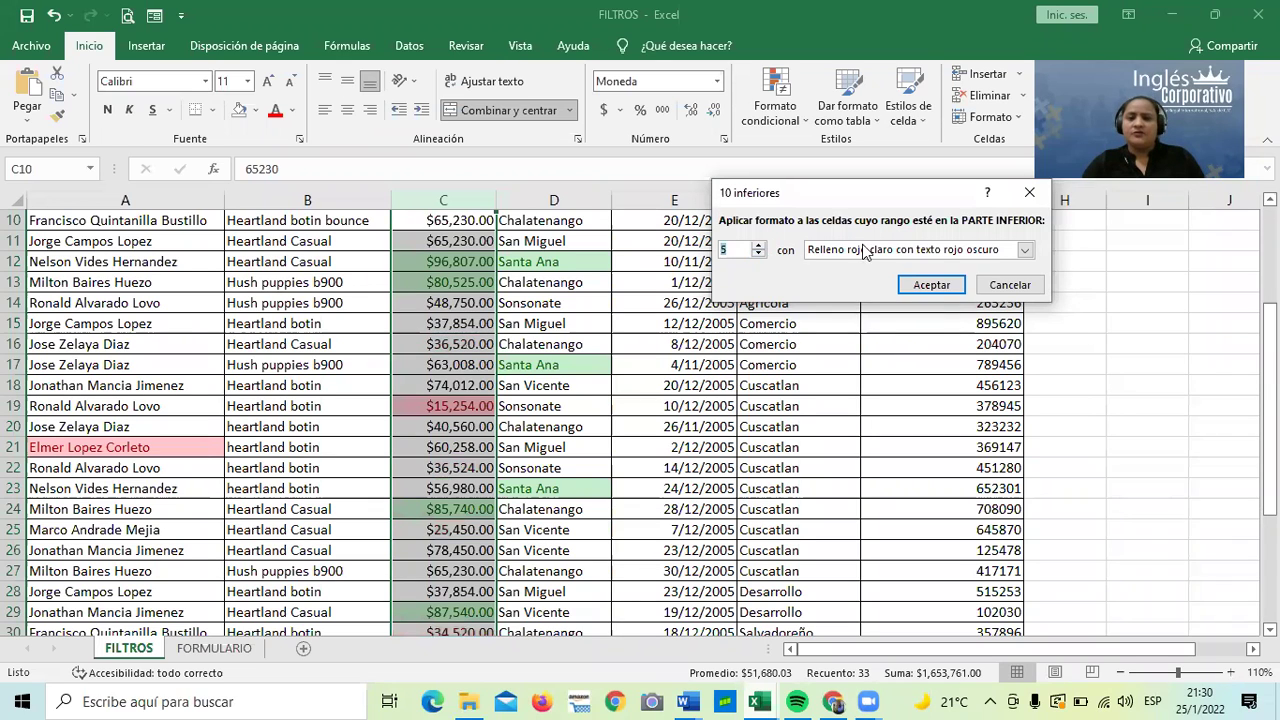
left_click(1025, 250)
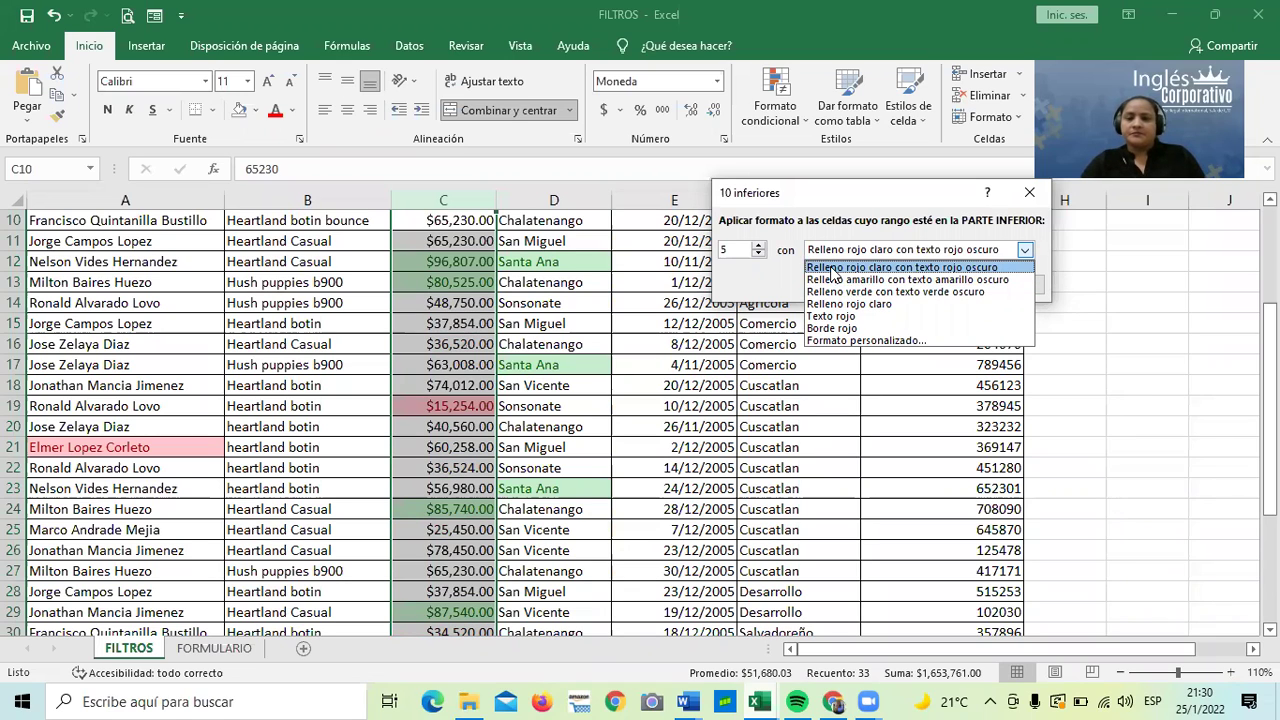
left_click(834, 268)
left_click(930, 287)
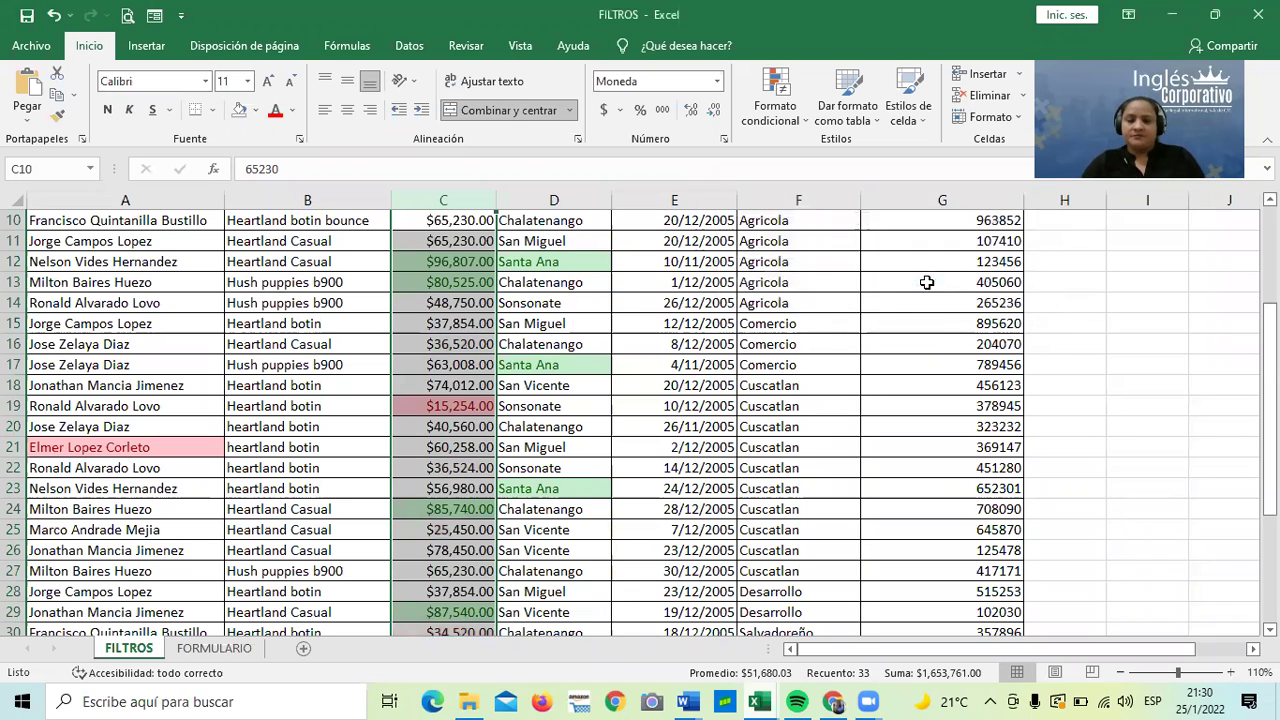
left_click(910, 318)
scroll(863, 357, "up", 2)
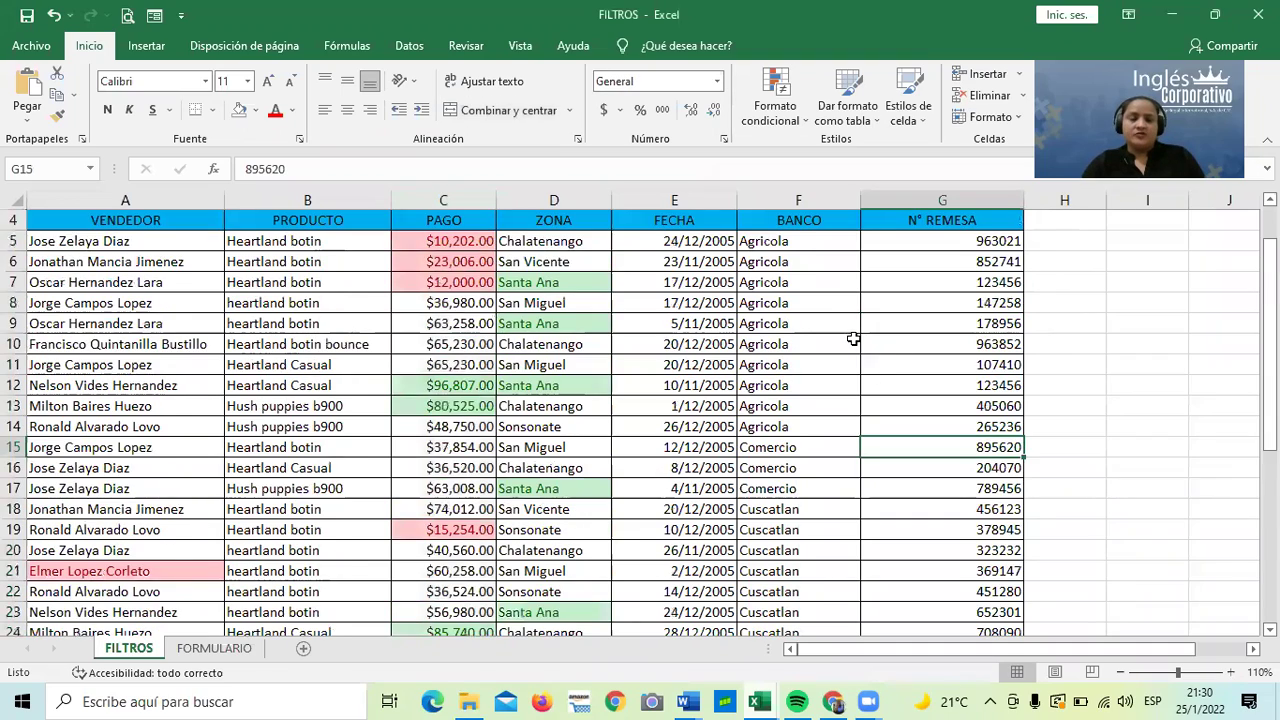
scroll(855, 345, "up", 2)
scroll(845, 331, "down", 1)
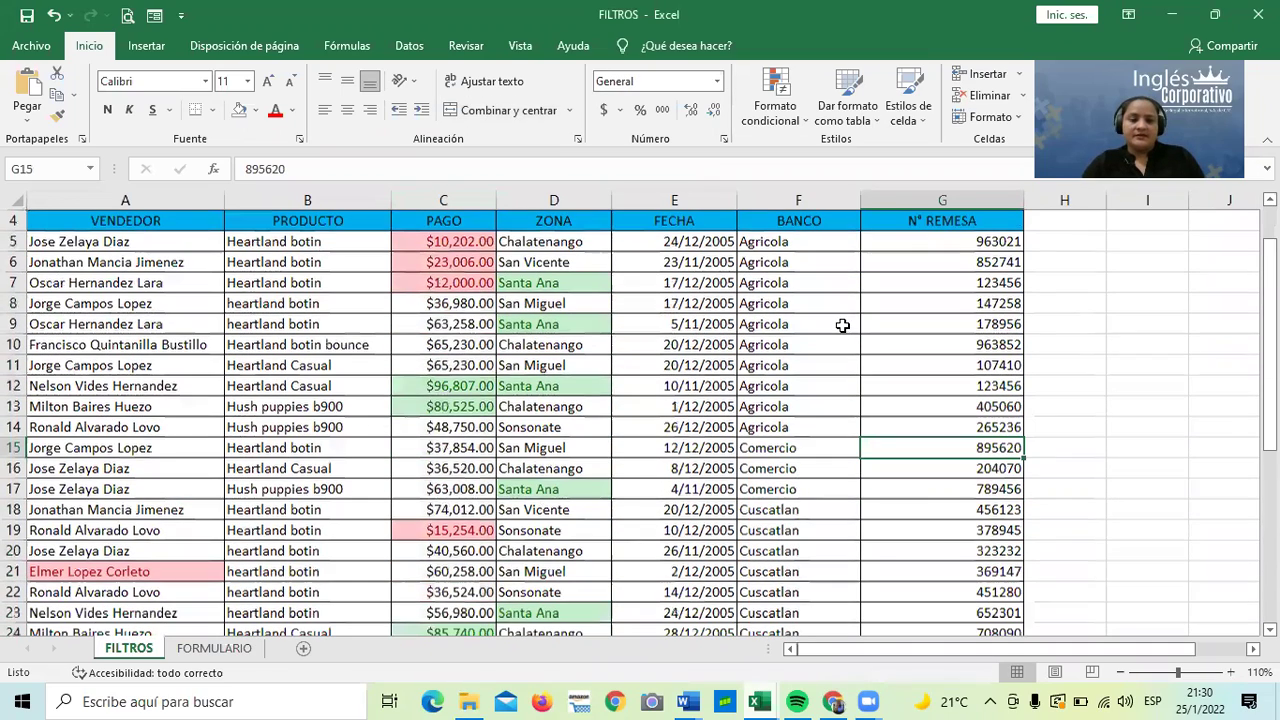
scroll(480, 487, "down", 4)
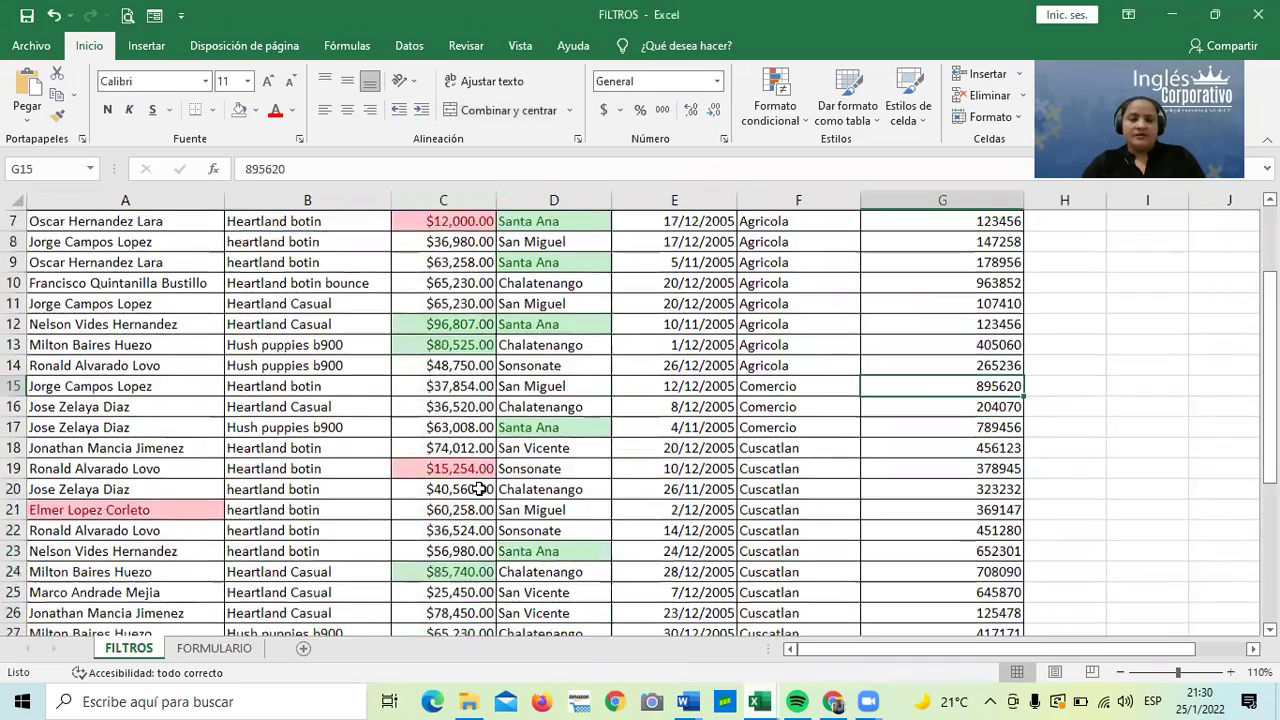
scroll(480, 484, "down", 2)
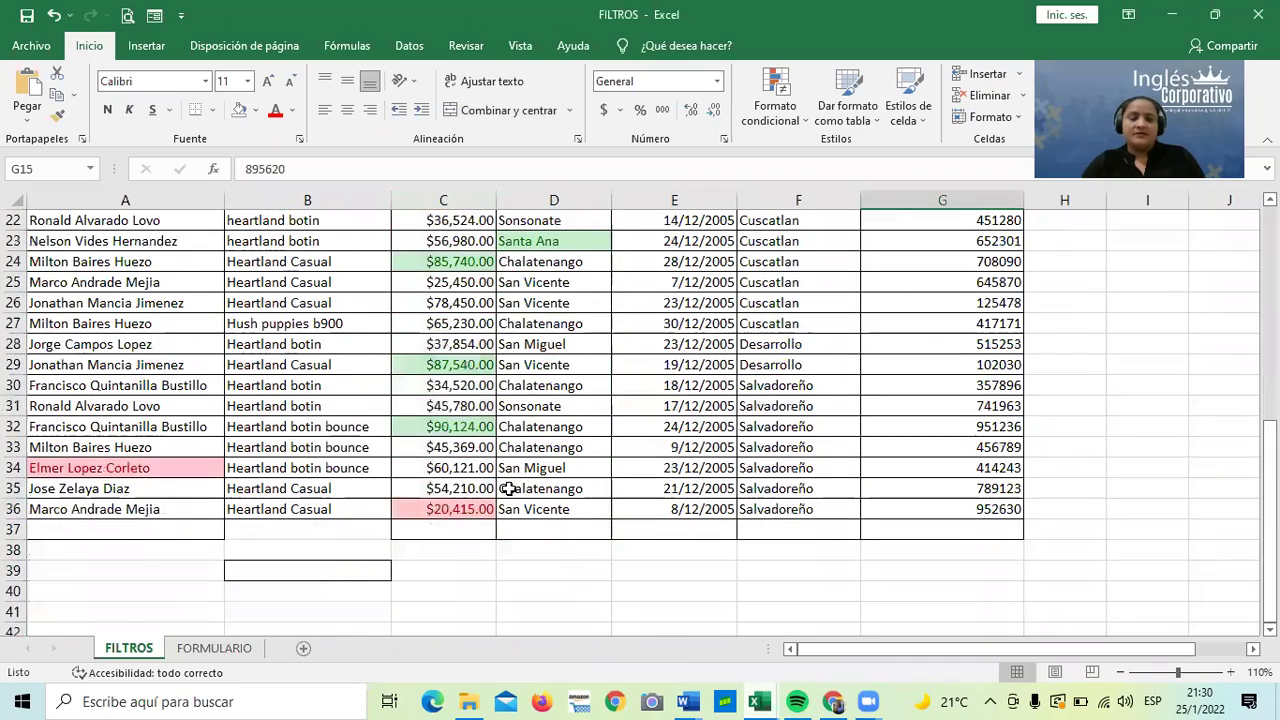
scroll(540, 480, "up", 5)
scroll(540, 476, "up", 2)
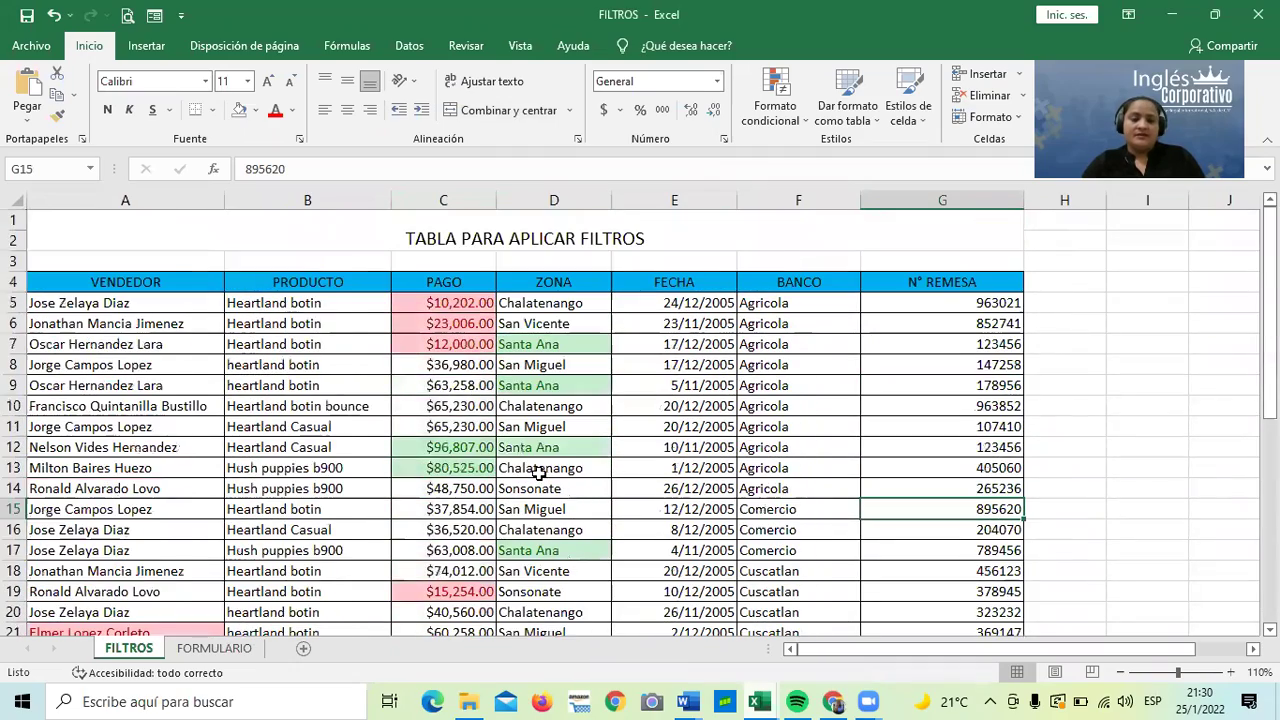
scroll(563, 474, "down", 3)
scroll(646, 484, "up", 2)
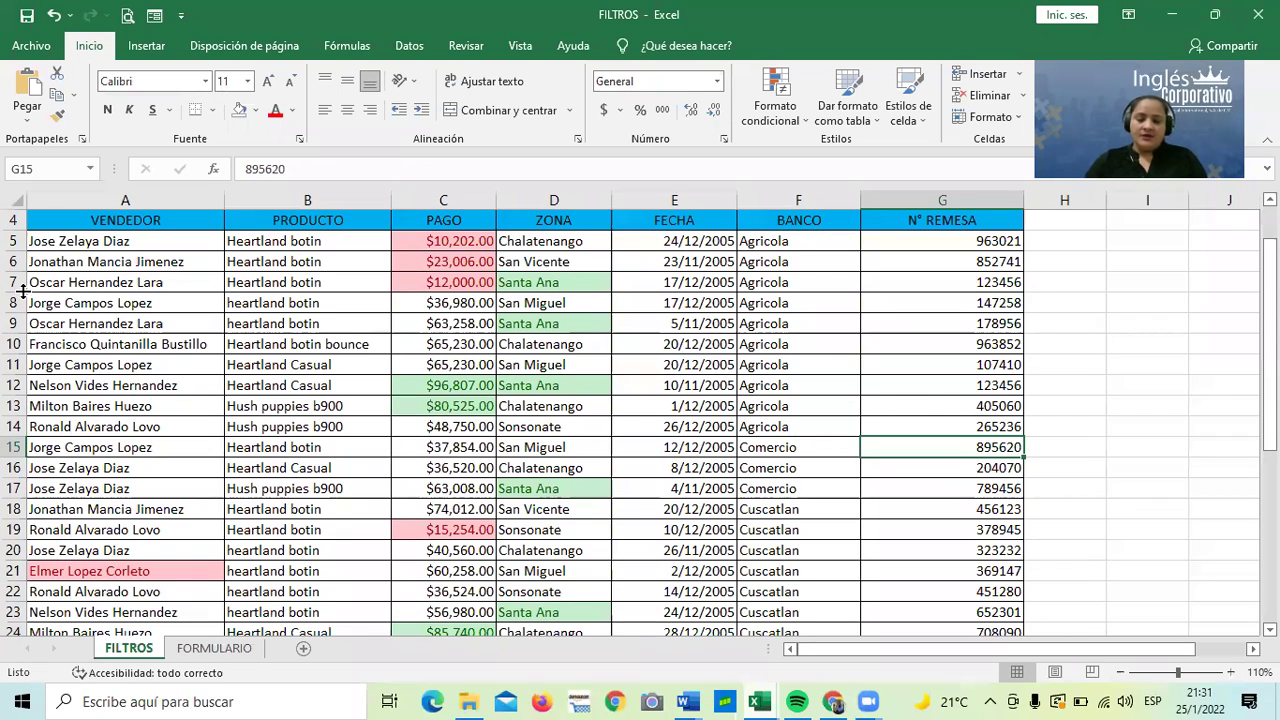
scroll(417, 401, "down", 2)
scroll(430, 420, "down", 5)
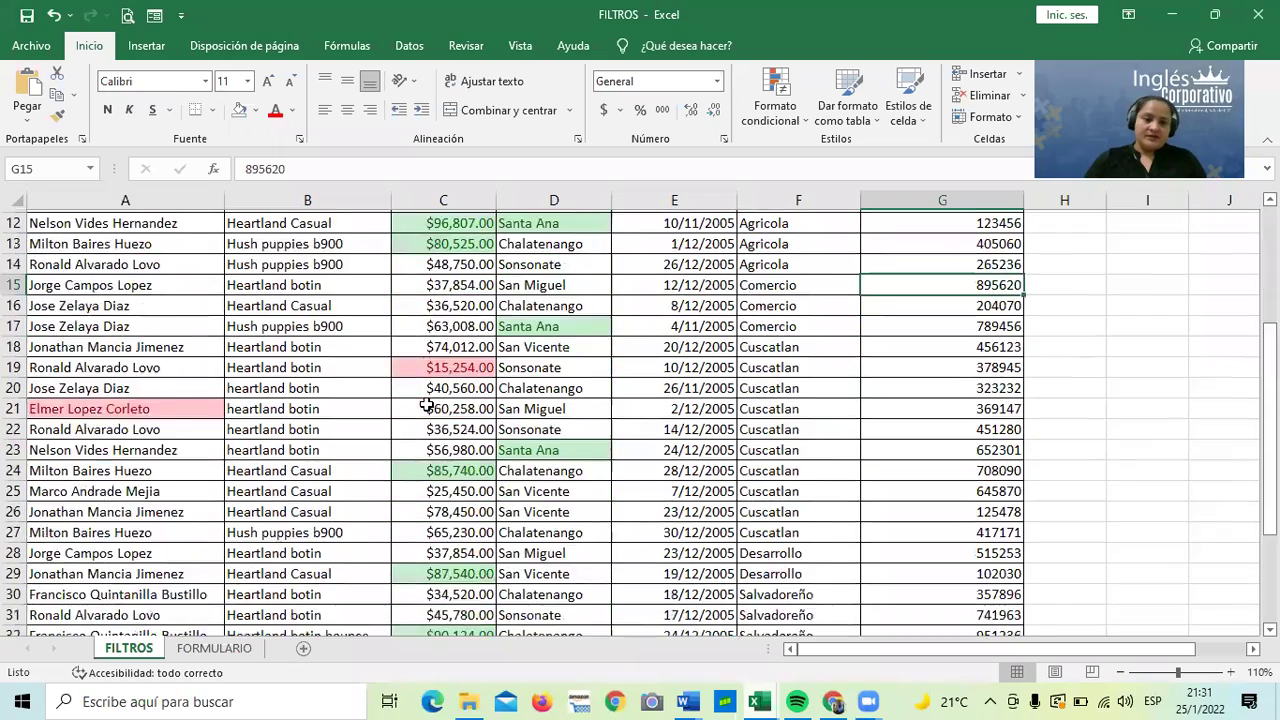
scroll(476, 468, "up", 2)
scroll(476, 468, "up", 4)
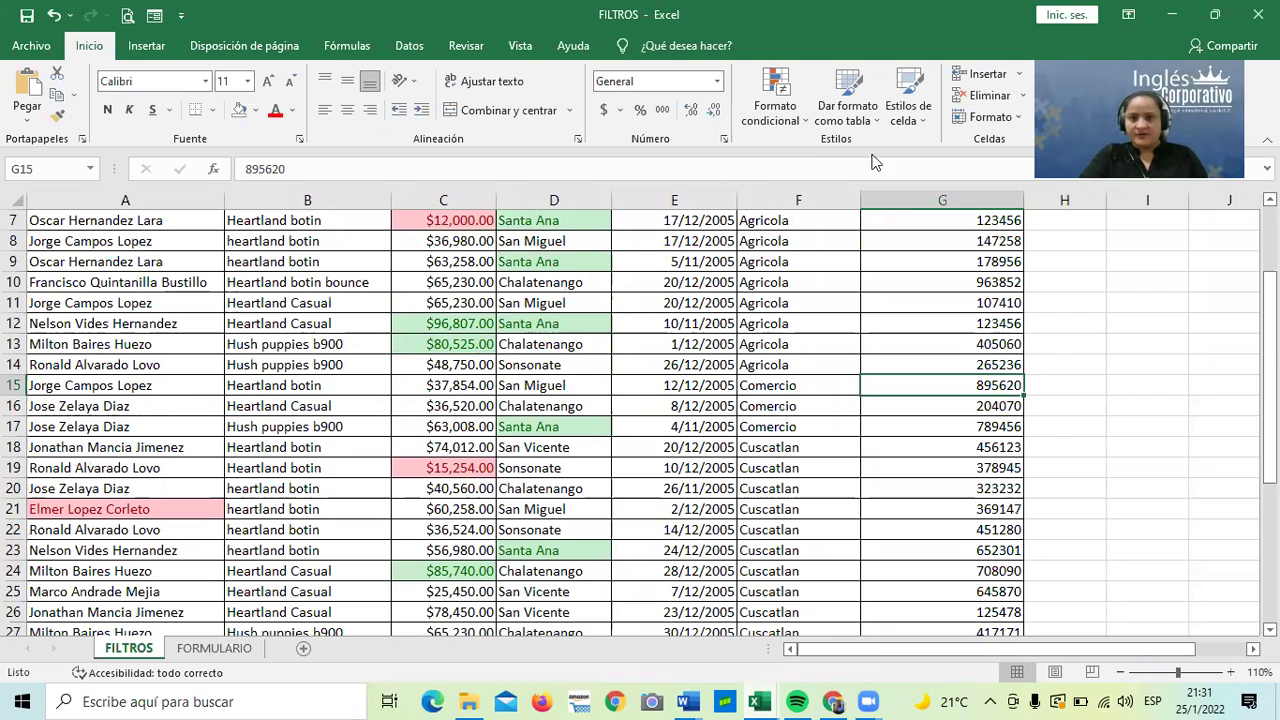
Clear the existing conditional formatting rules from PAGO column C.
left_click(775, 100)
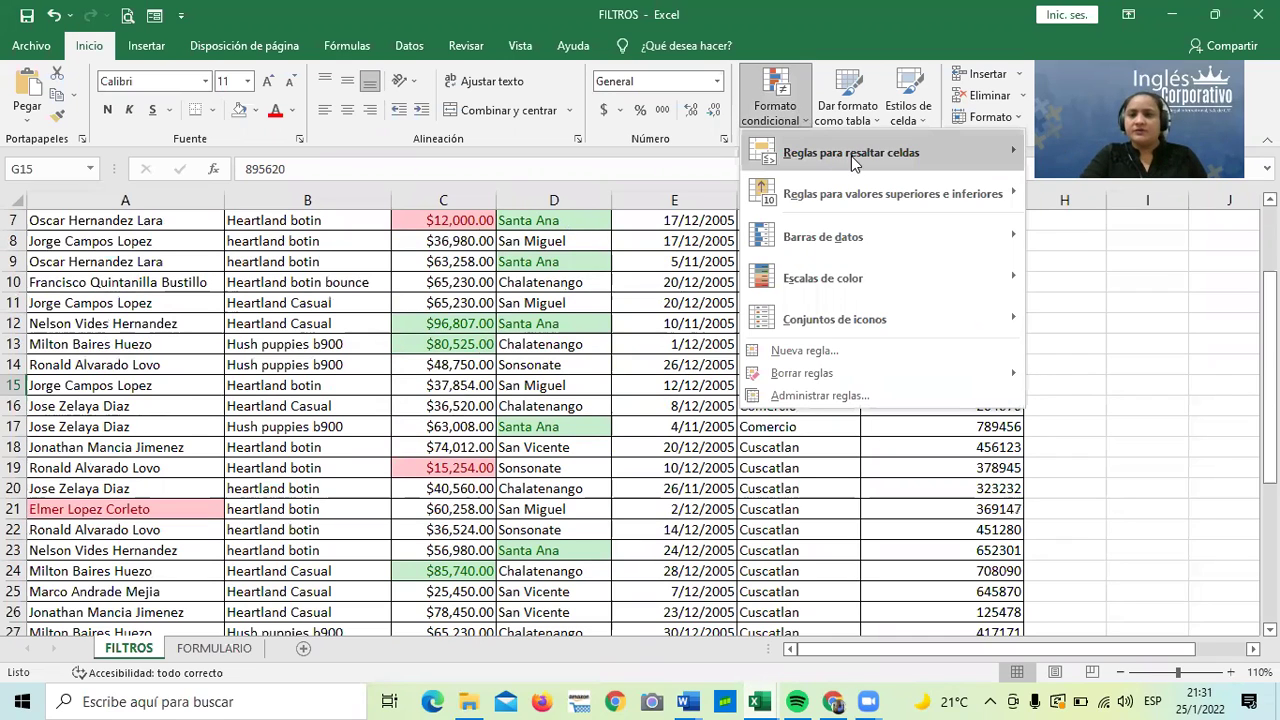
mouse_move(851, 156)
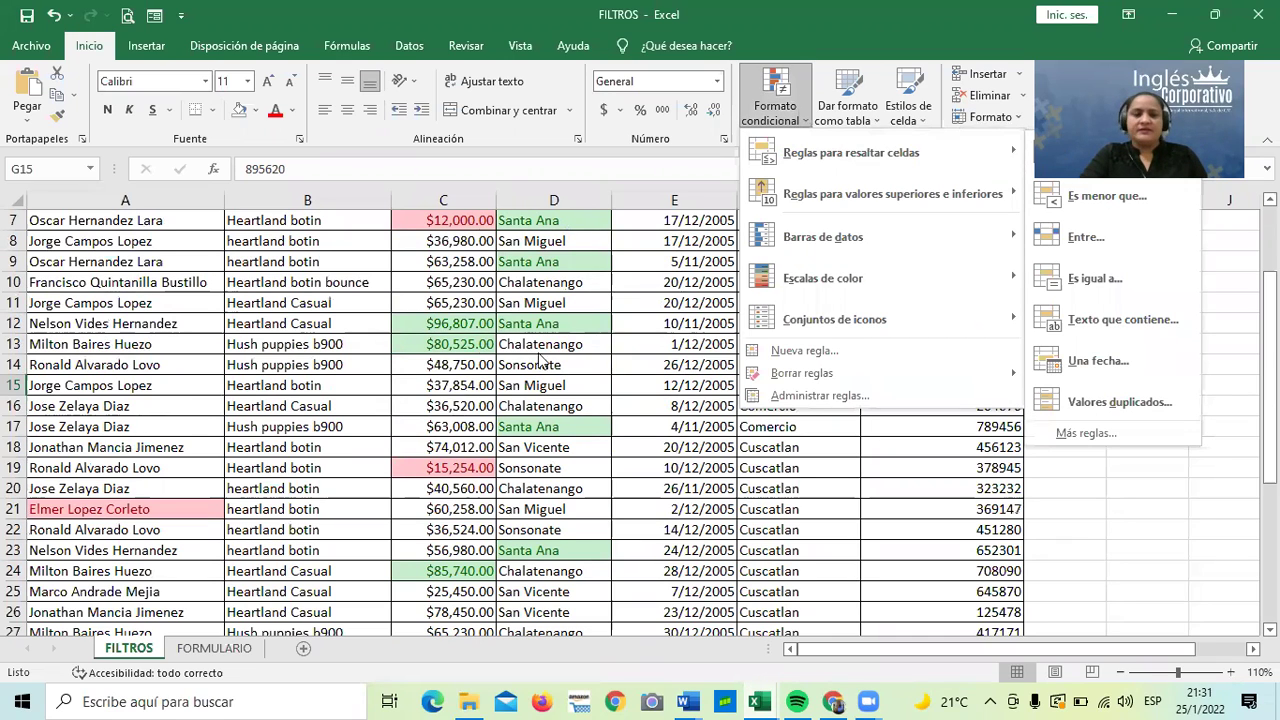
left_click(436, 432)
left_click(455, 193)
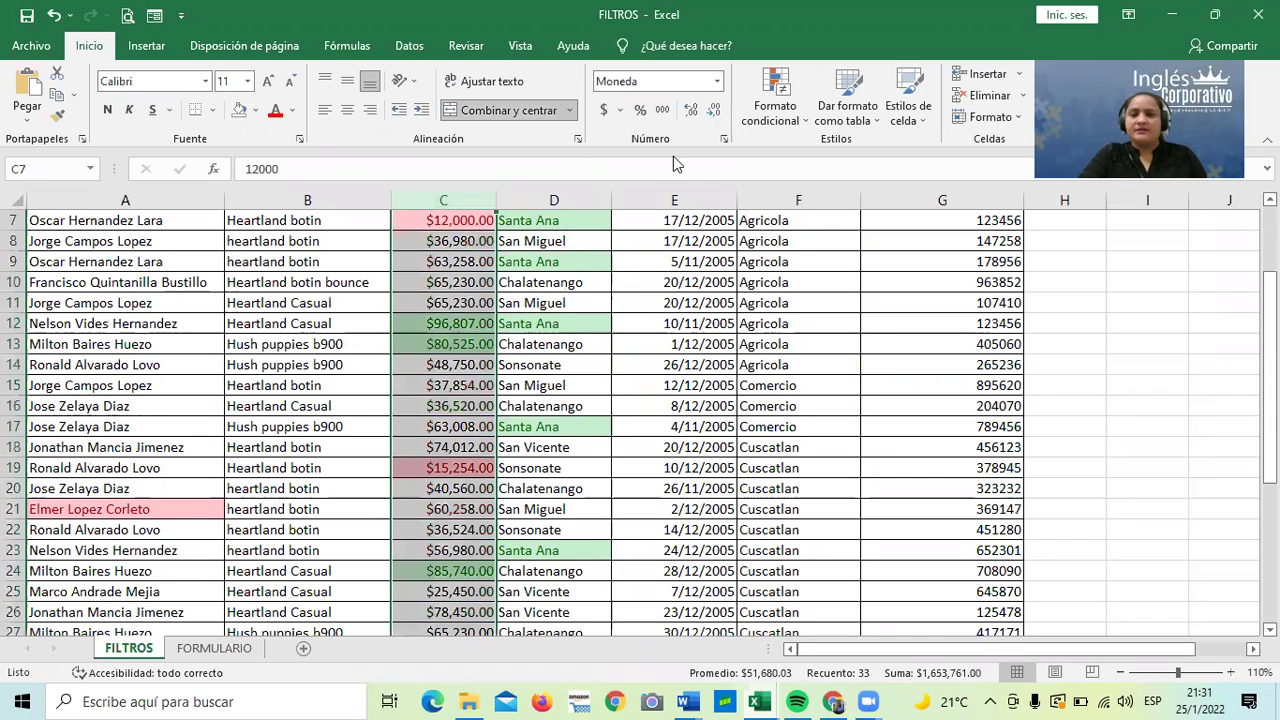
left_click(775, 100)
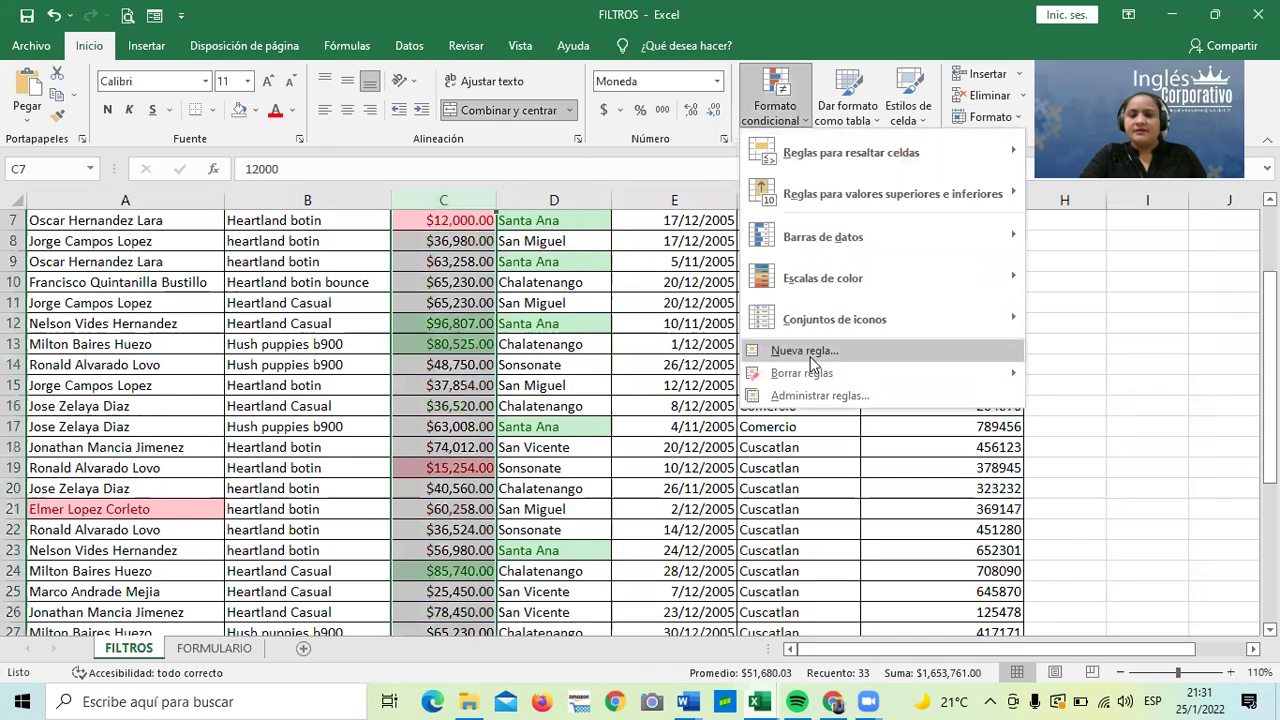
mouse_move(795, 373)
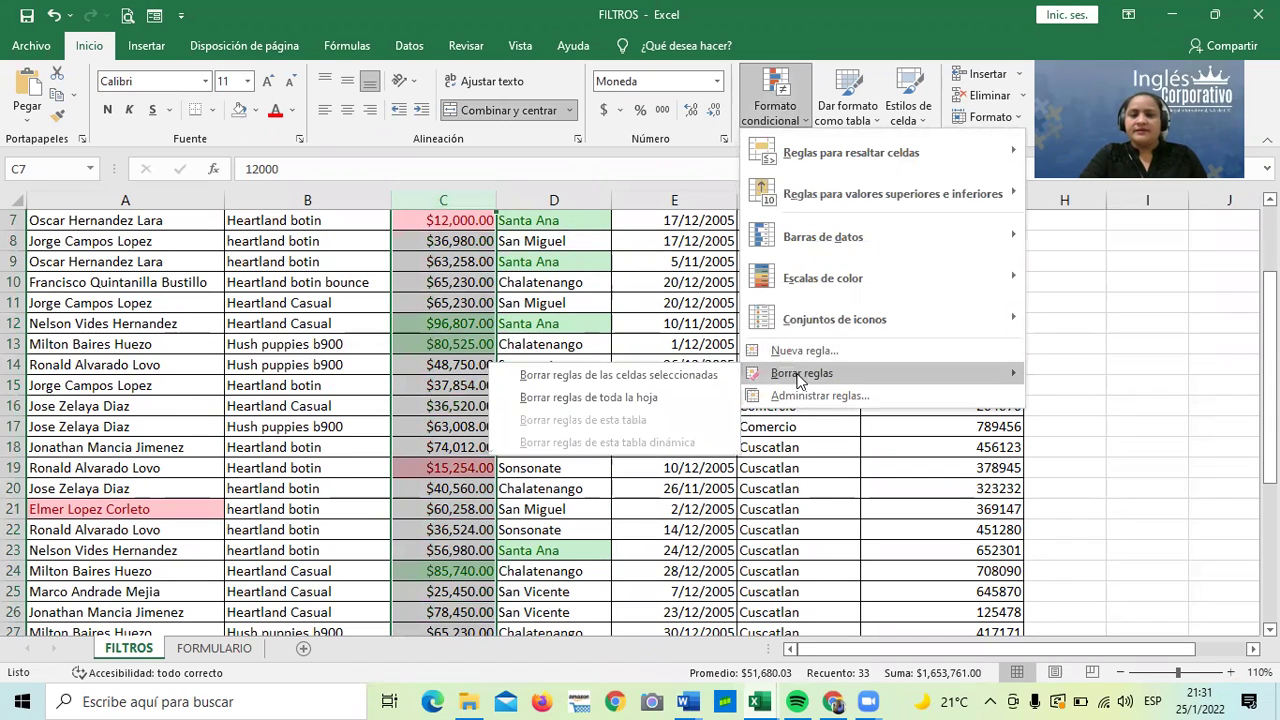
left_click(671, 374)
left_click(668, 365)
Select column C again and start an 'Es mayor que' highlight rule.
left_click(456, 194)
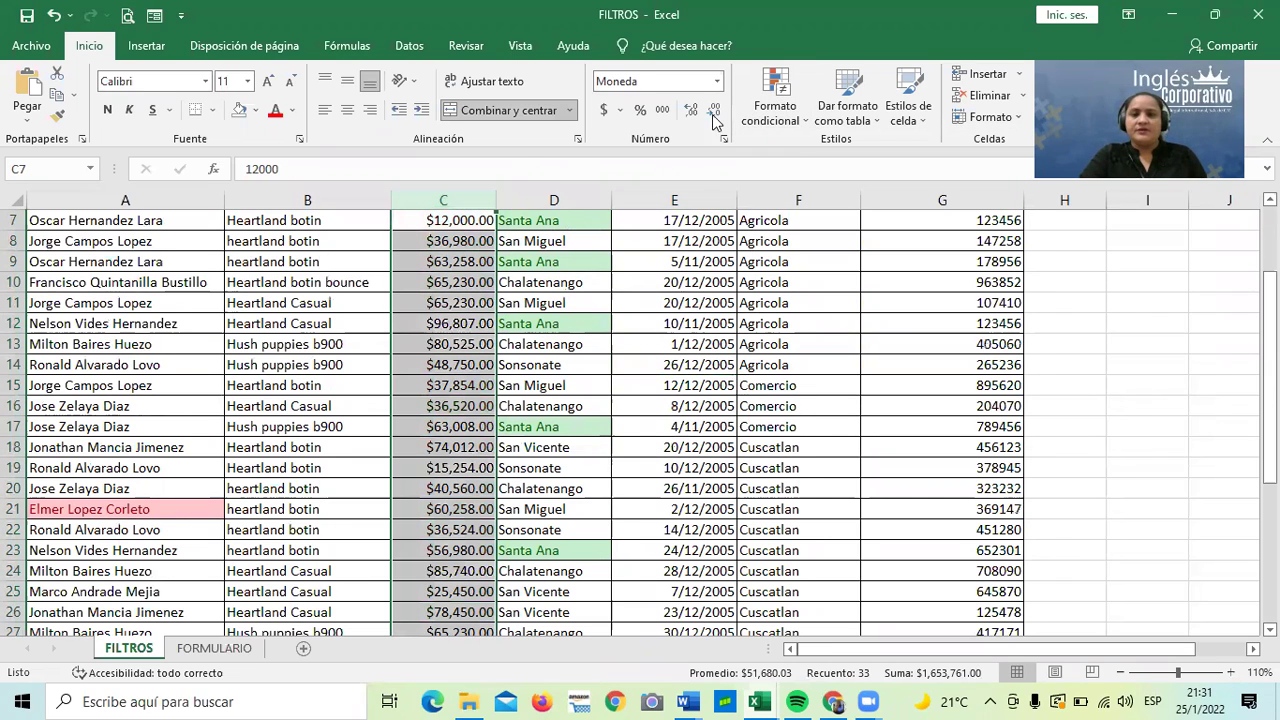
left_click(800, 120)
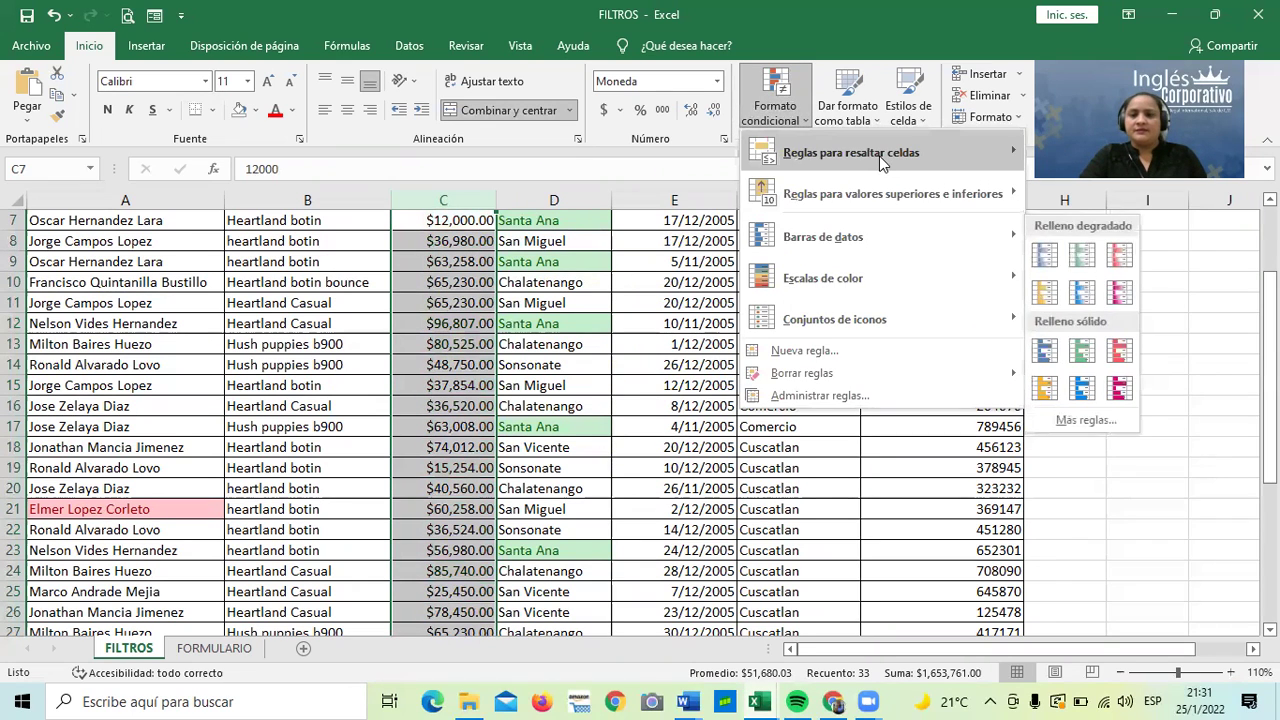
mouse_move(879, 156)
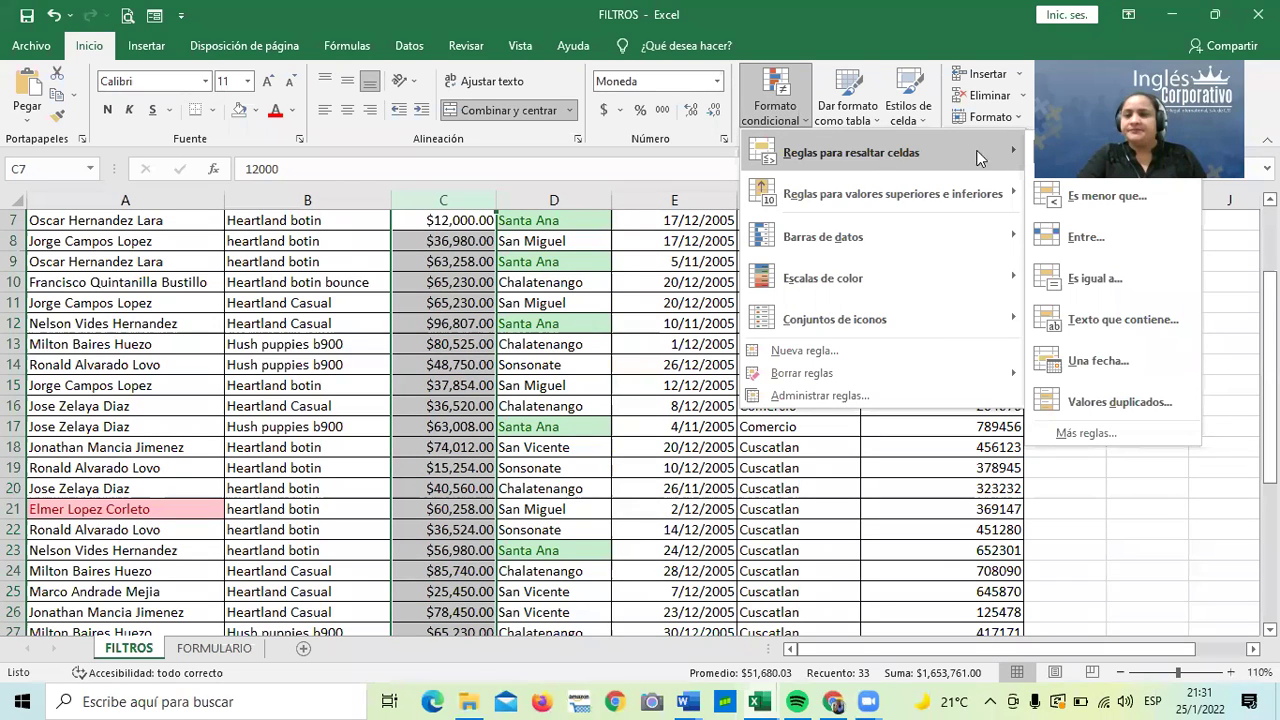
left_click(1098, 155)
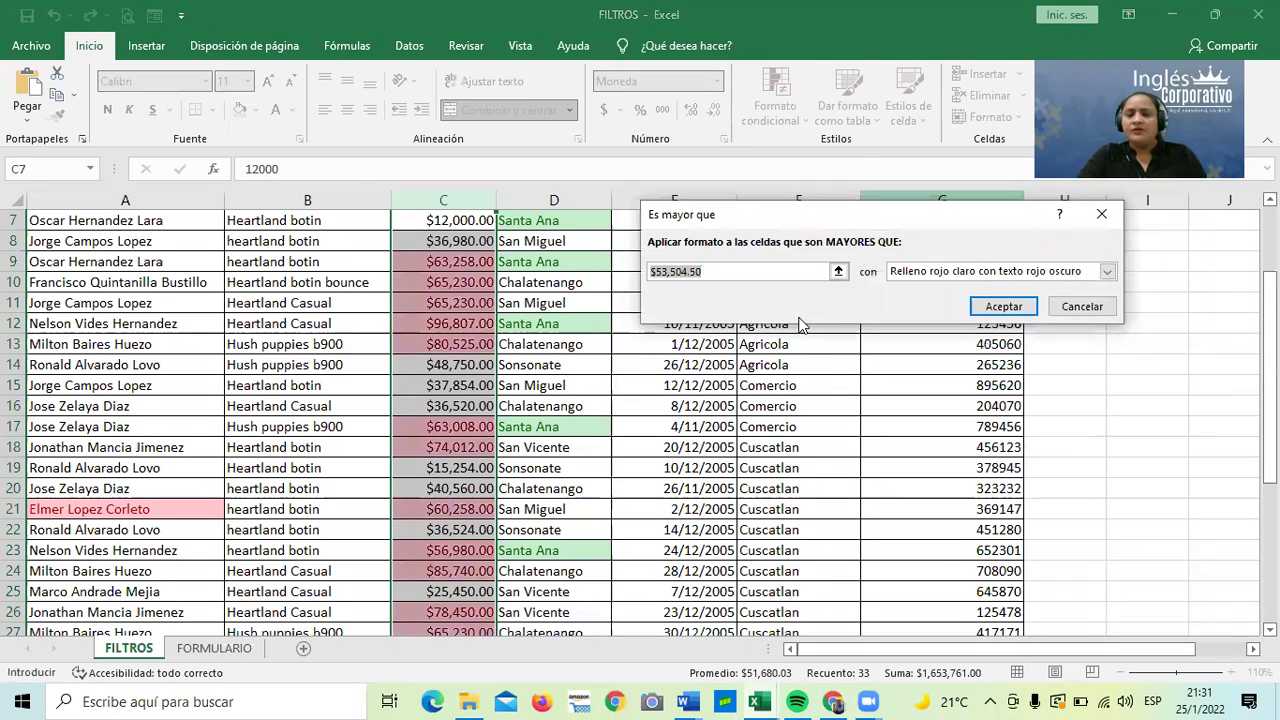
Set the greater-than threshold to 70000 with green fill and dark green text.
key("BackSpace")
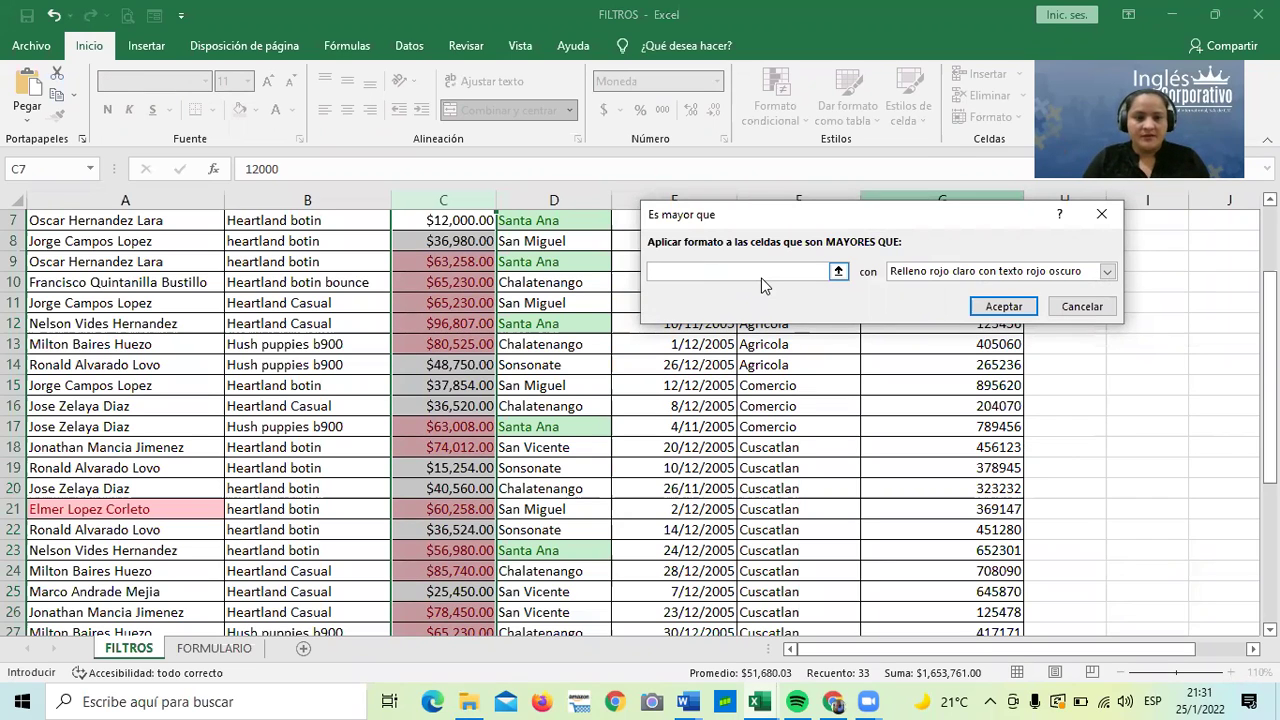
type("70000")
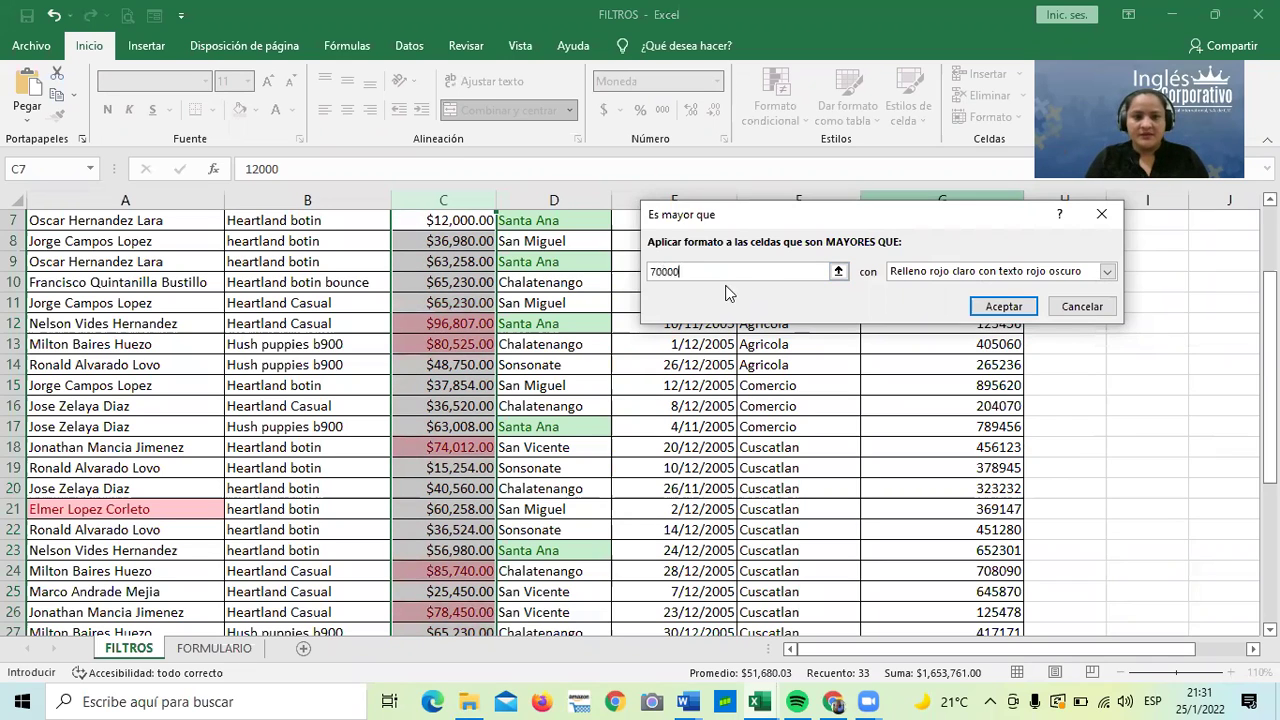
left_click(1107, 272)
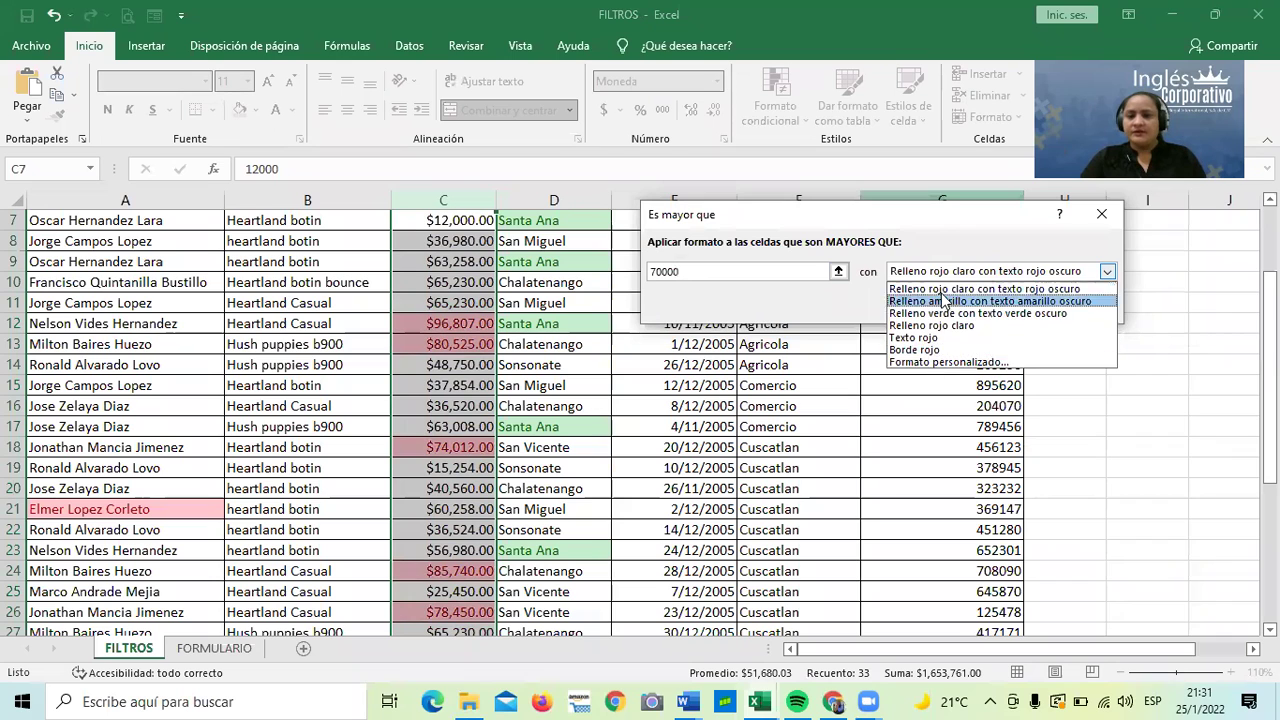
left_click(955, 314)
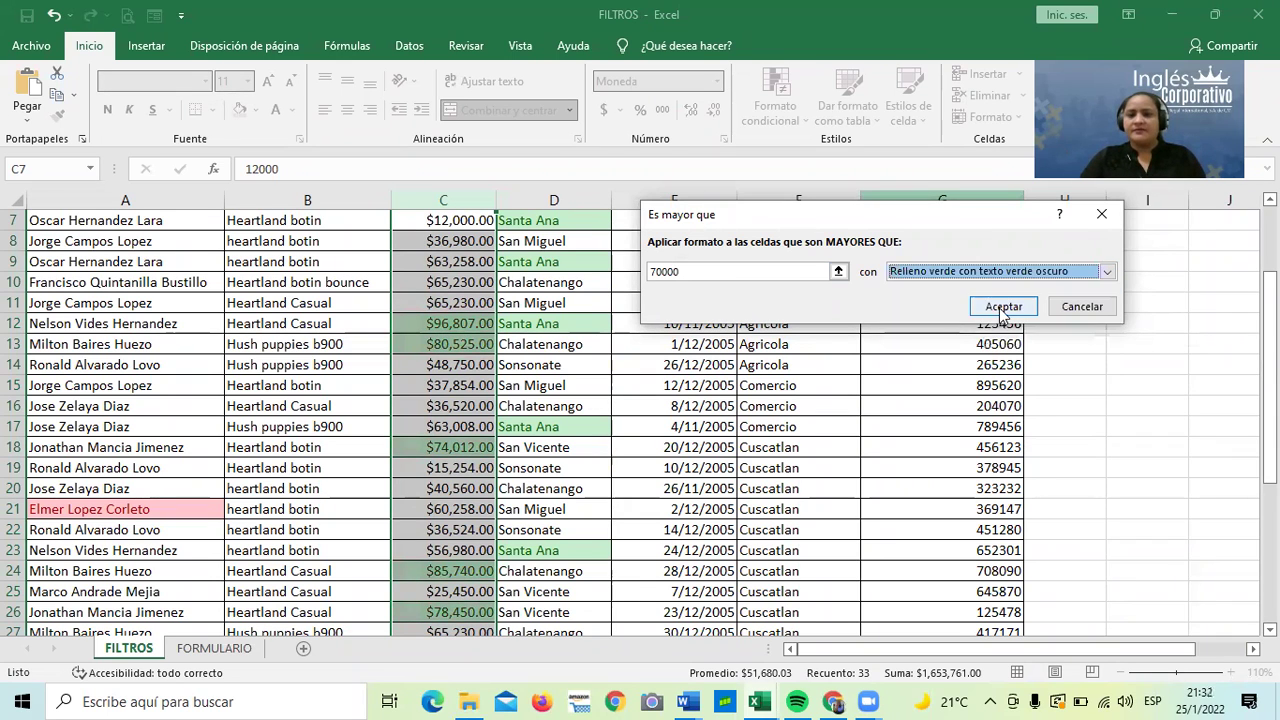
left_click(1000, 307)
left_click(1103, 405)
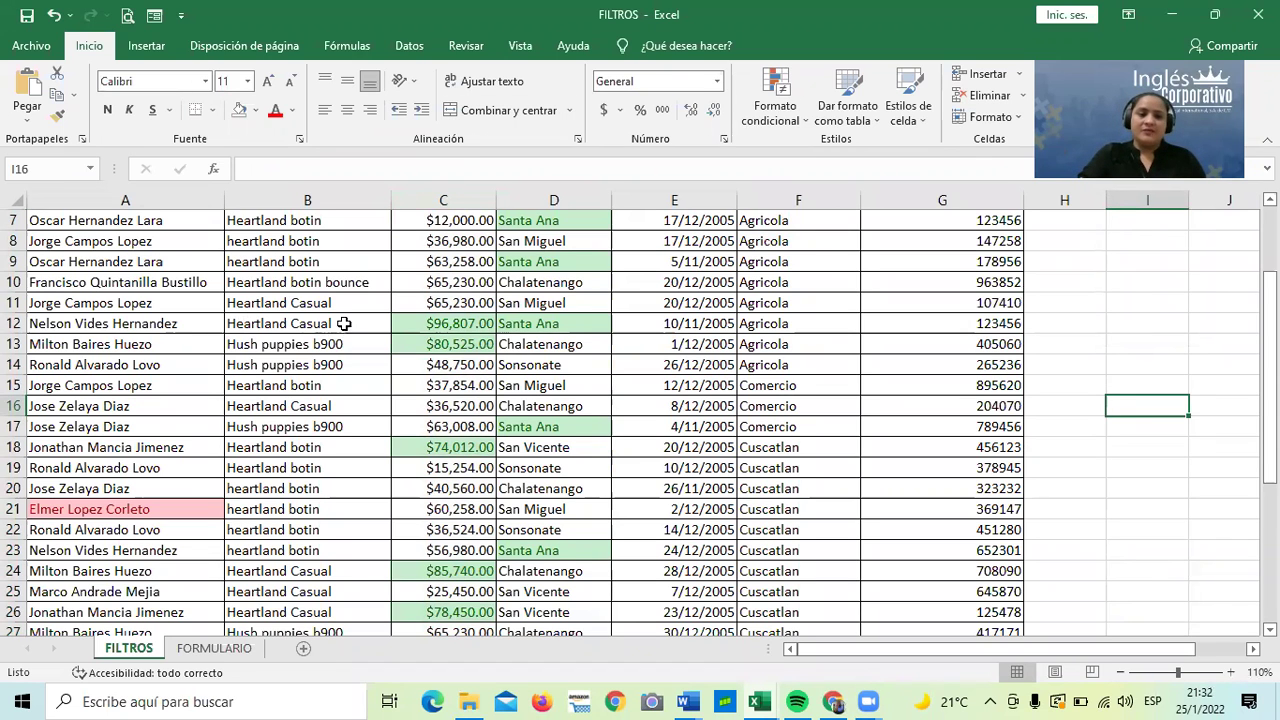
scroll(440, 350, "down", 2)
scroll(440, 350, "down", 3)
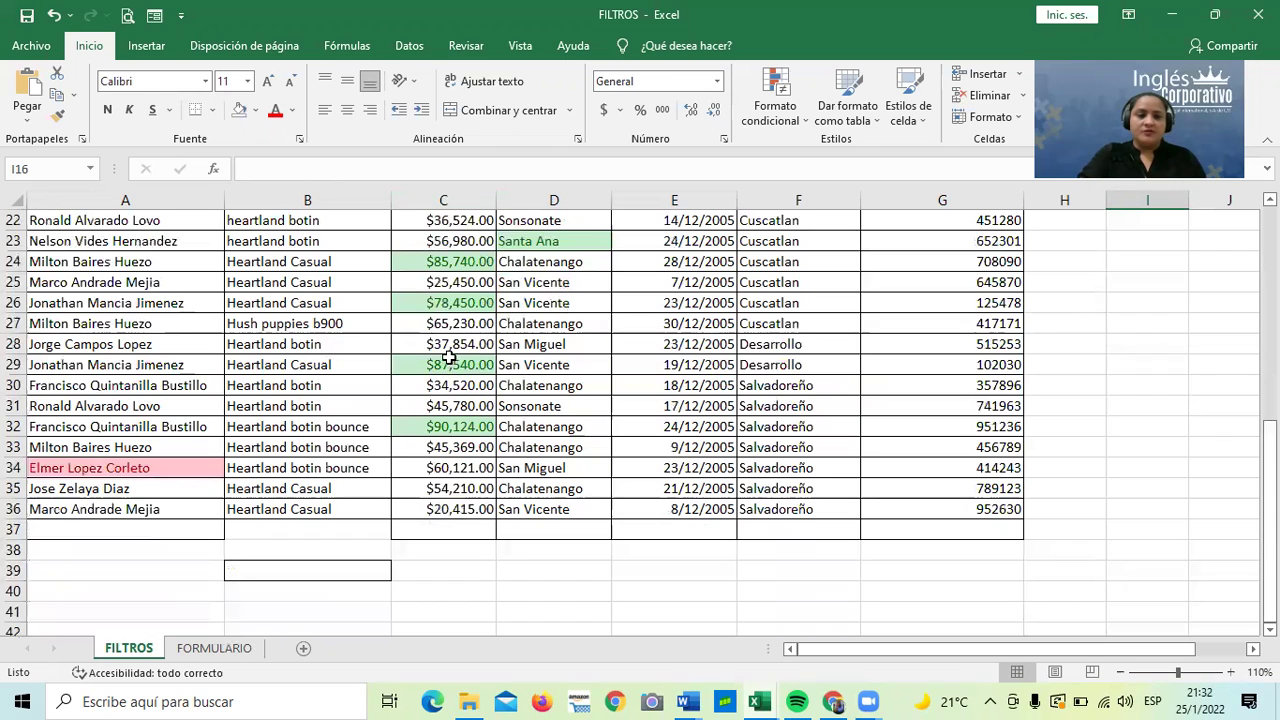
scroll(449, 357, "up", 1)
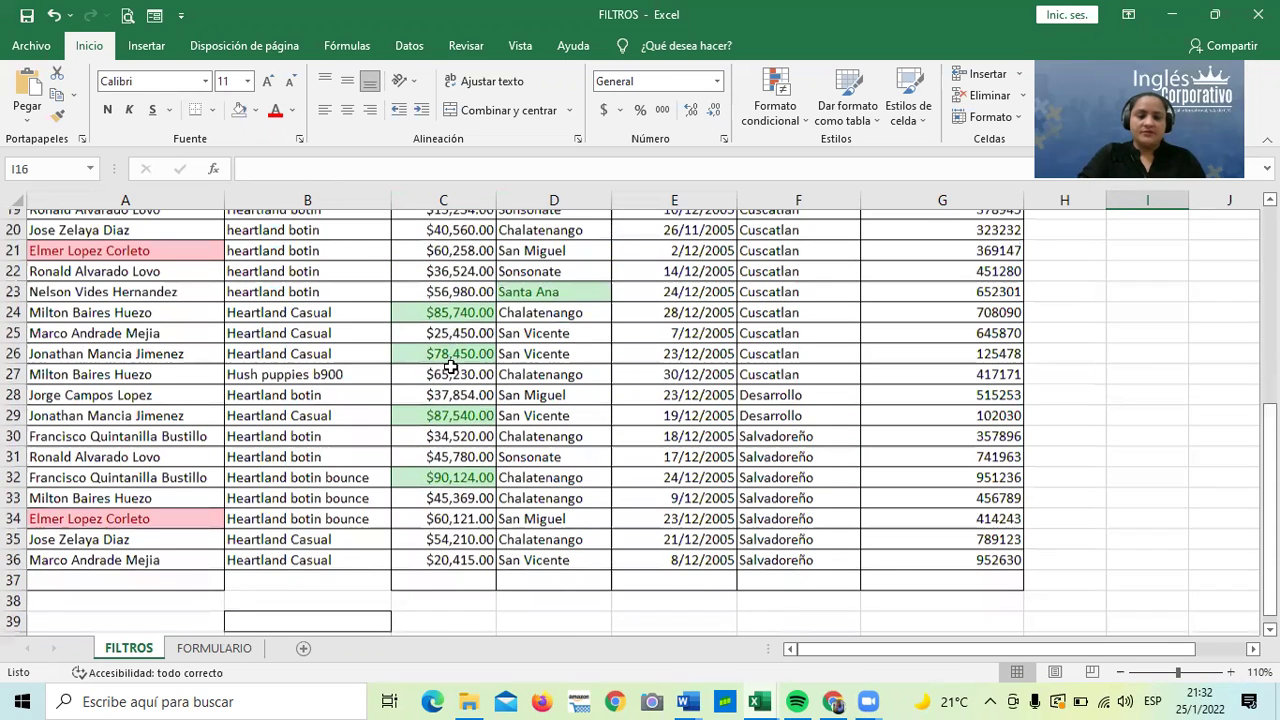
scroll(451, 368, "up", 4)
scroll(451, 372, "up", 3)
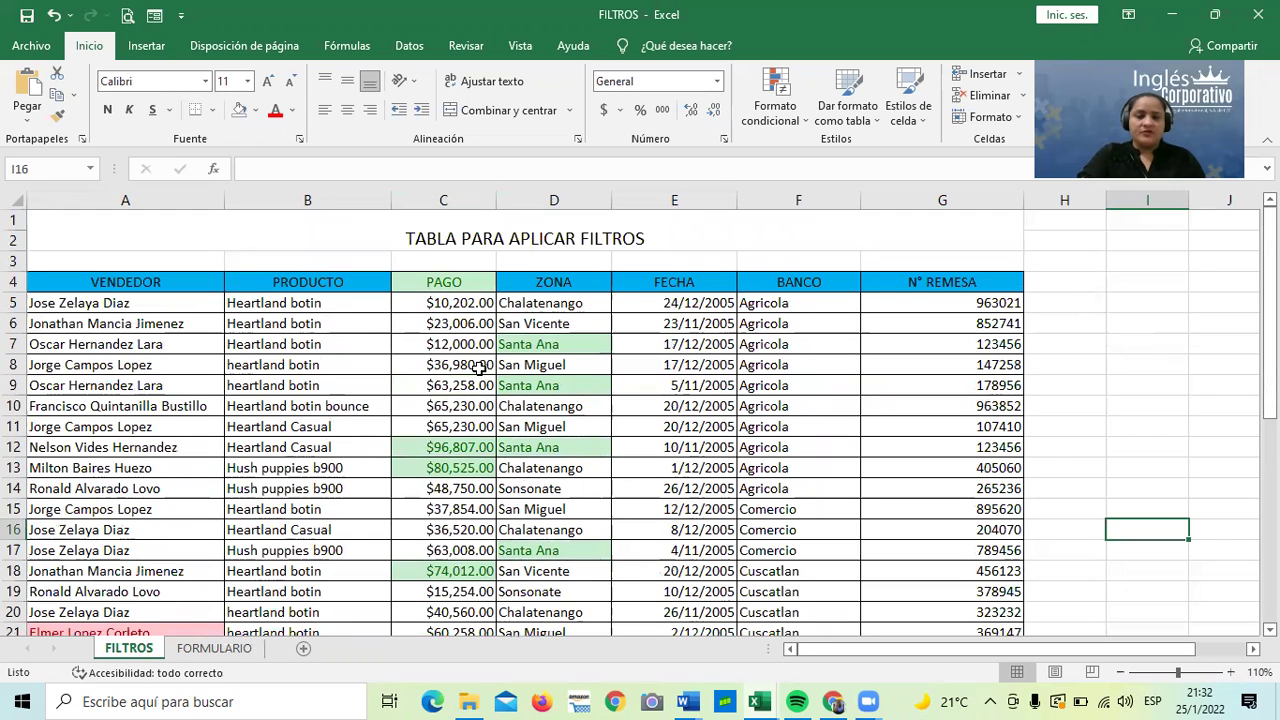
scroll(443, 400, "down", 2)
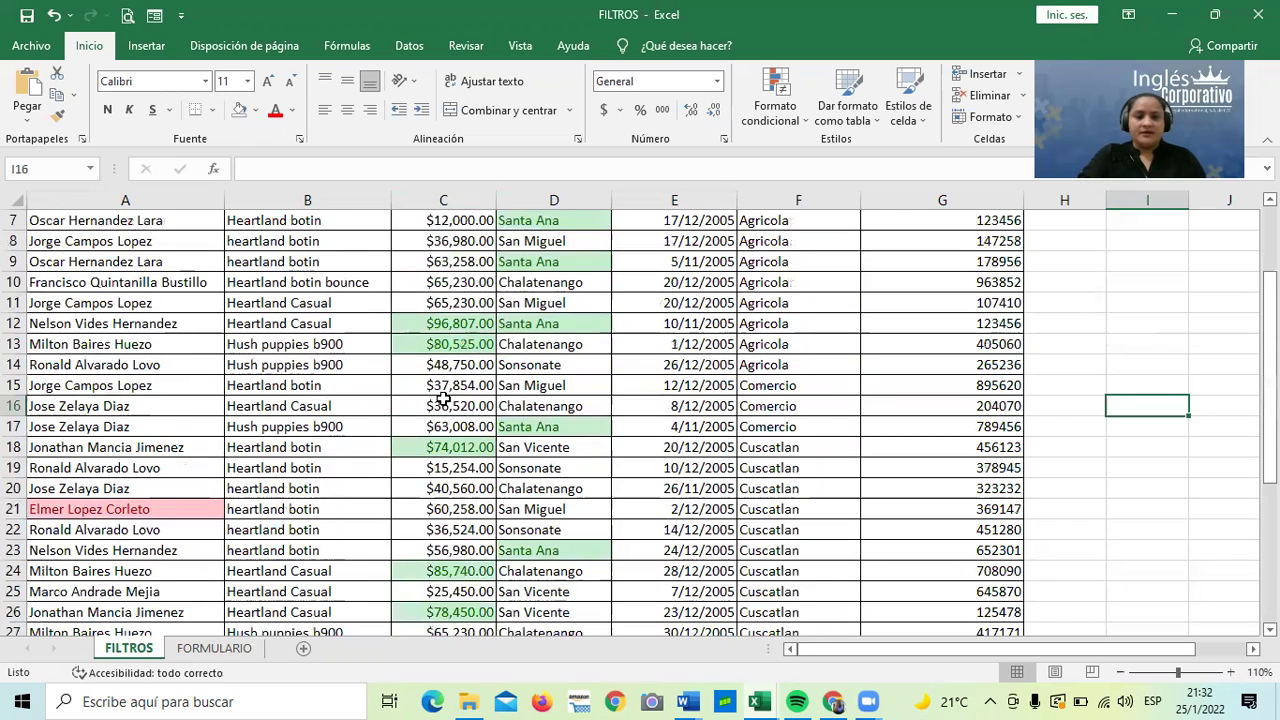
scroll(443, 400, "down", 8)
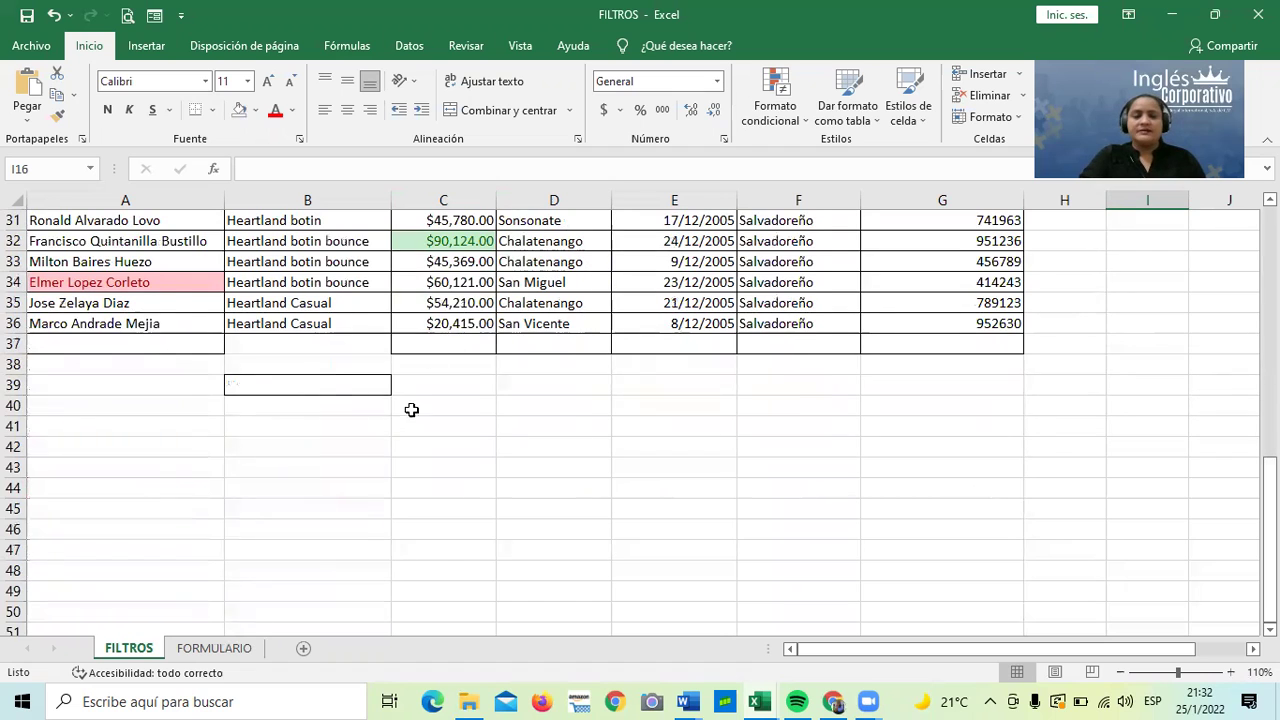
scroll(411, 409, "up", 4)
left_click(443, 200)
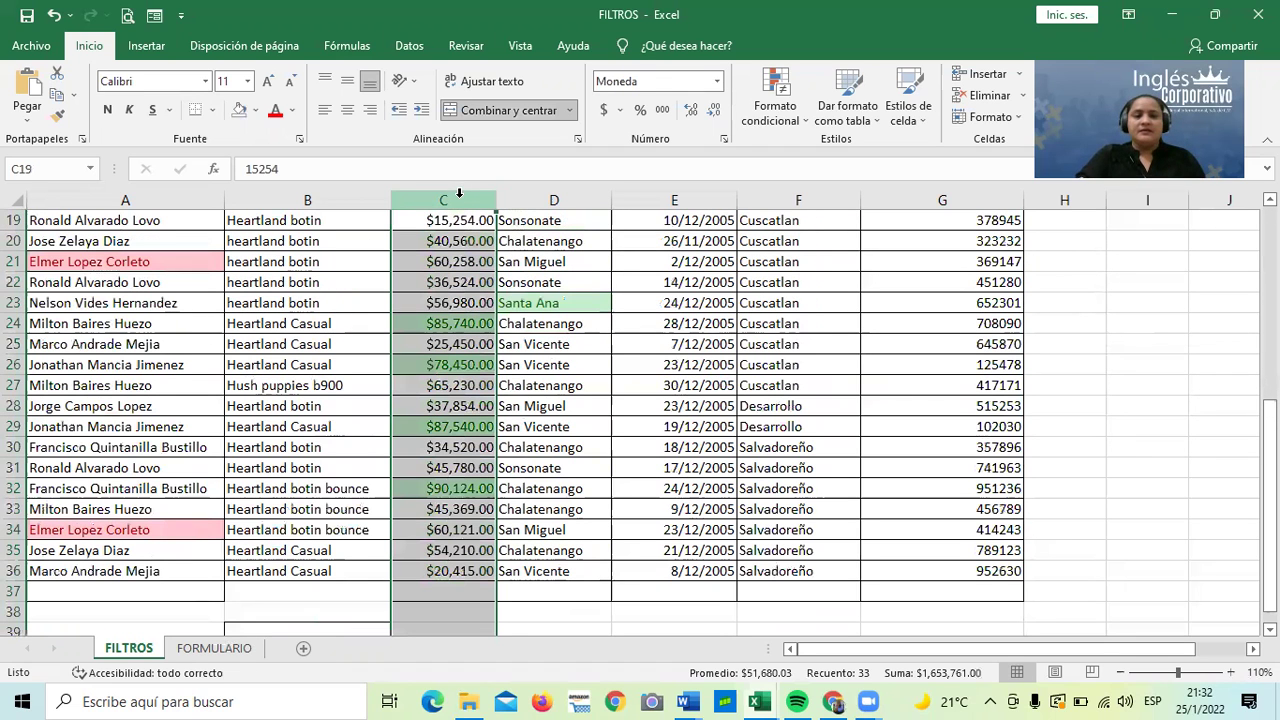
left_click(800, 115)
Start an 'Es menor que' rule on the payments with threshold 30000.
mouse_move(800, 153)
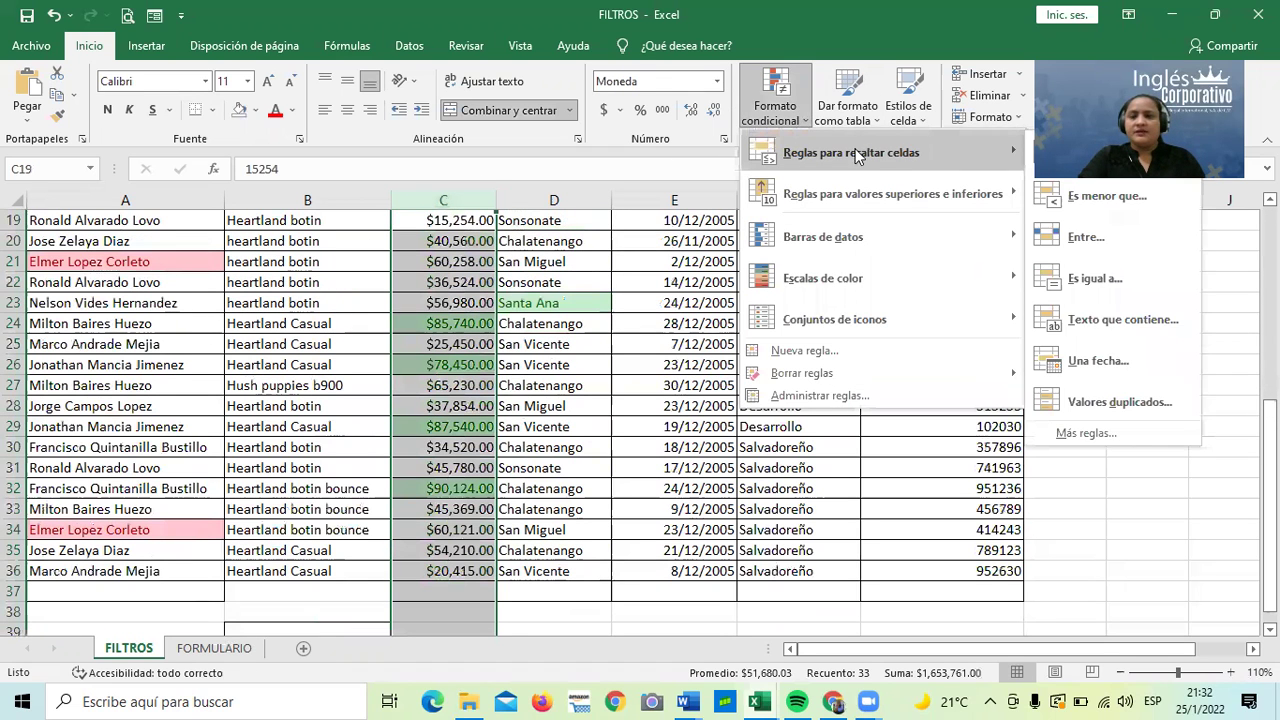
left_click(1080, 200)
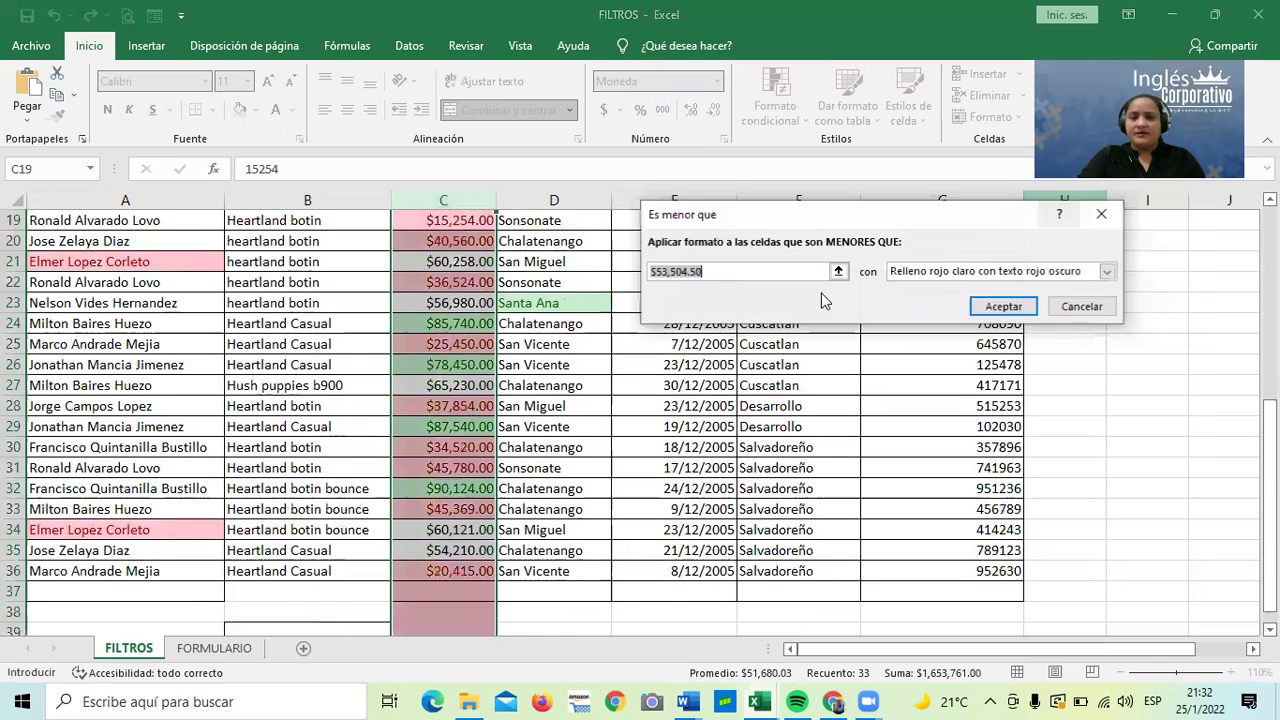
key("BackSpace")
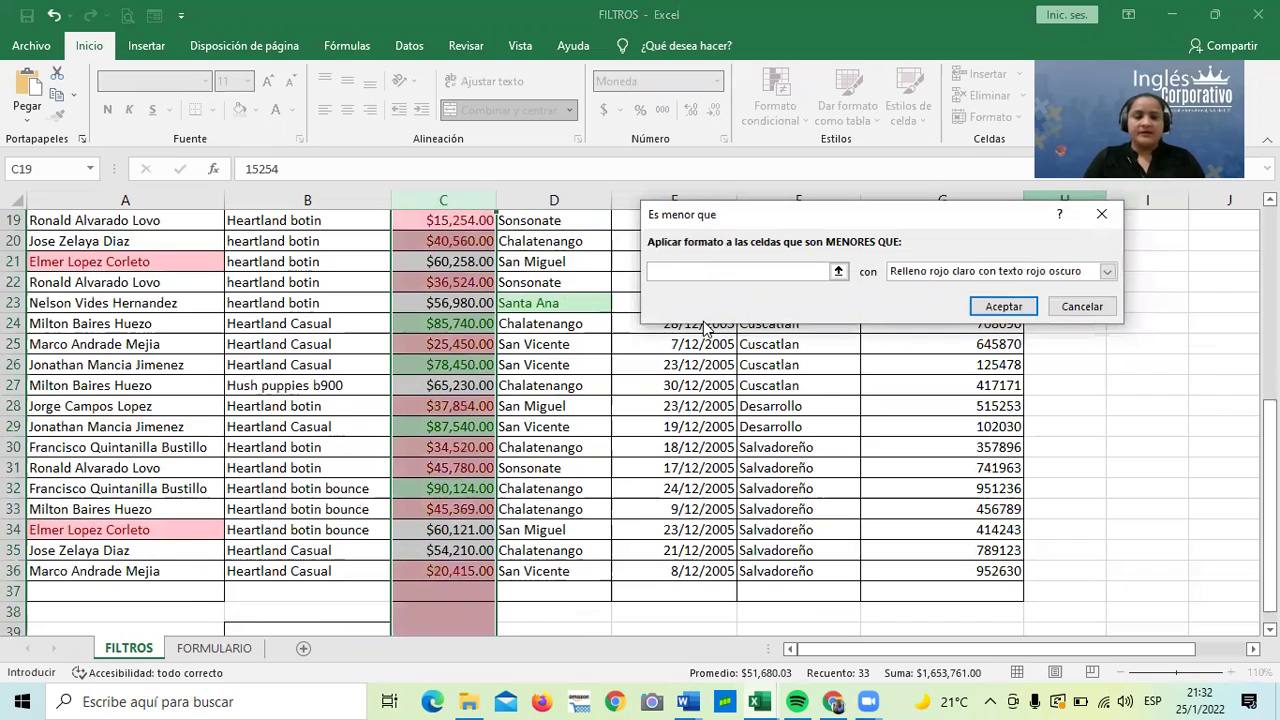
type("30")
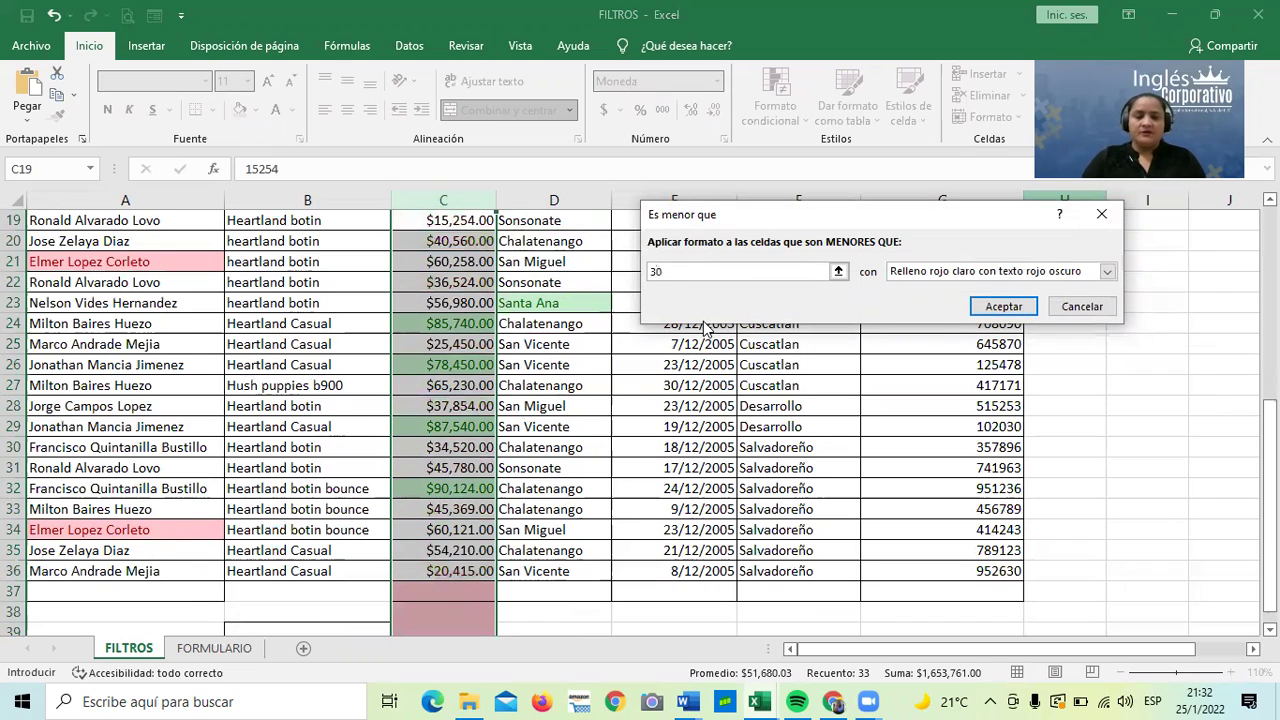
type("000")
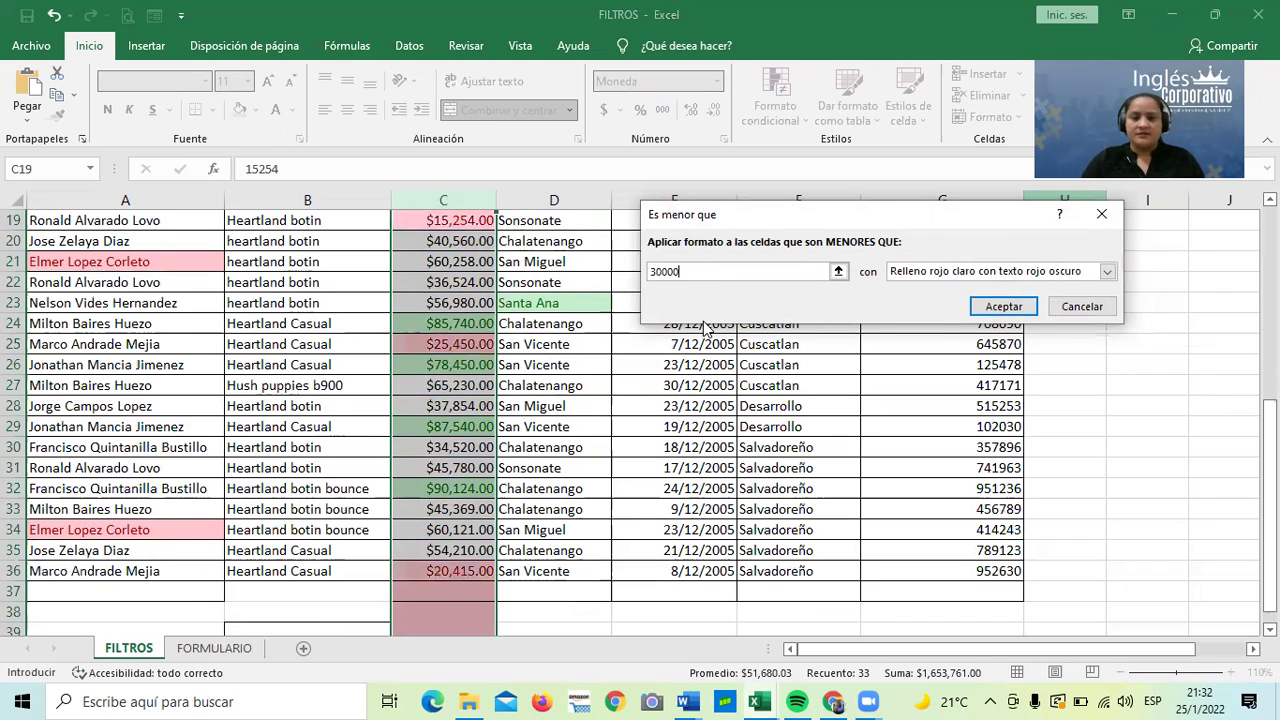
Give the under-30000 rule a custom format with automatic font colour and light blue fill.
left_click(1107, 271)
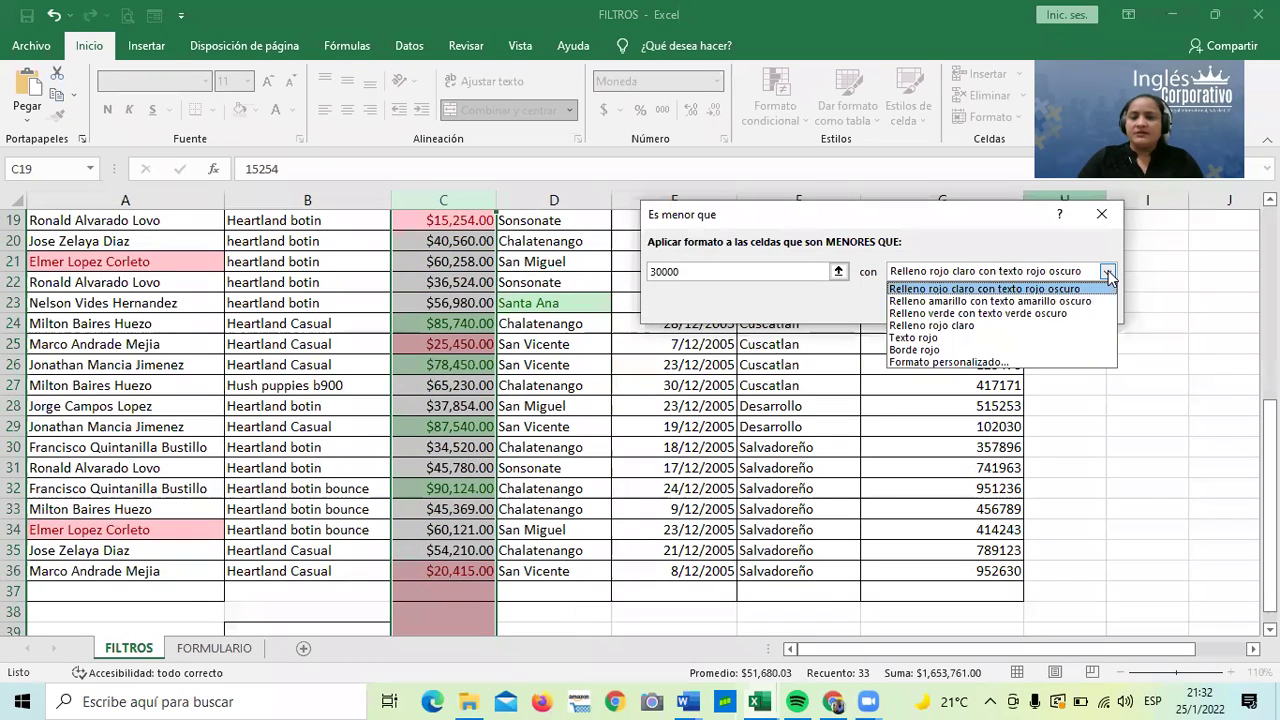
left_click(945, 362)
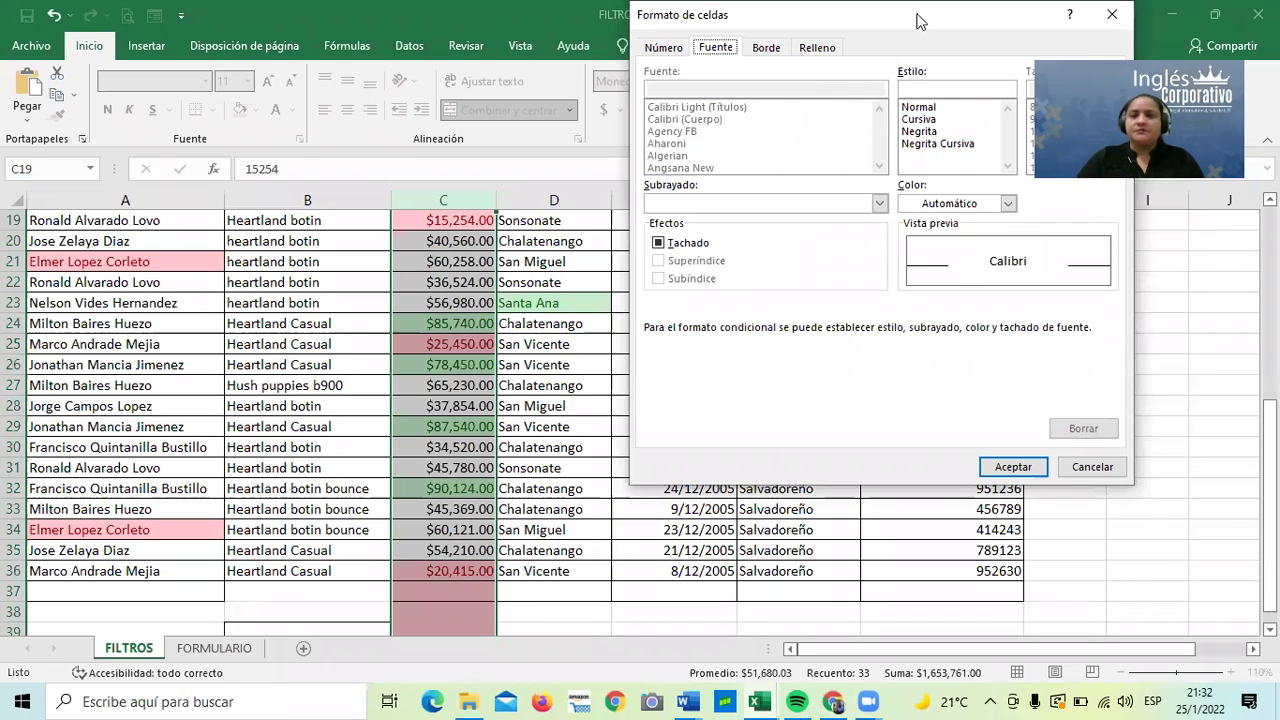
left_click_drag(920, 22, 870, 180)
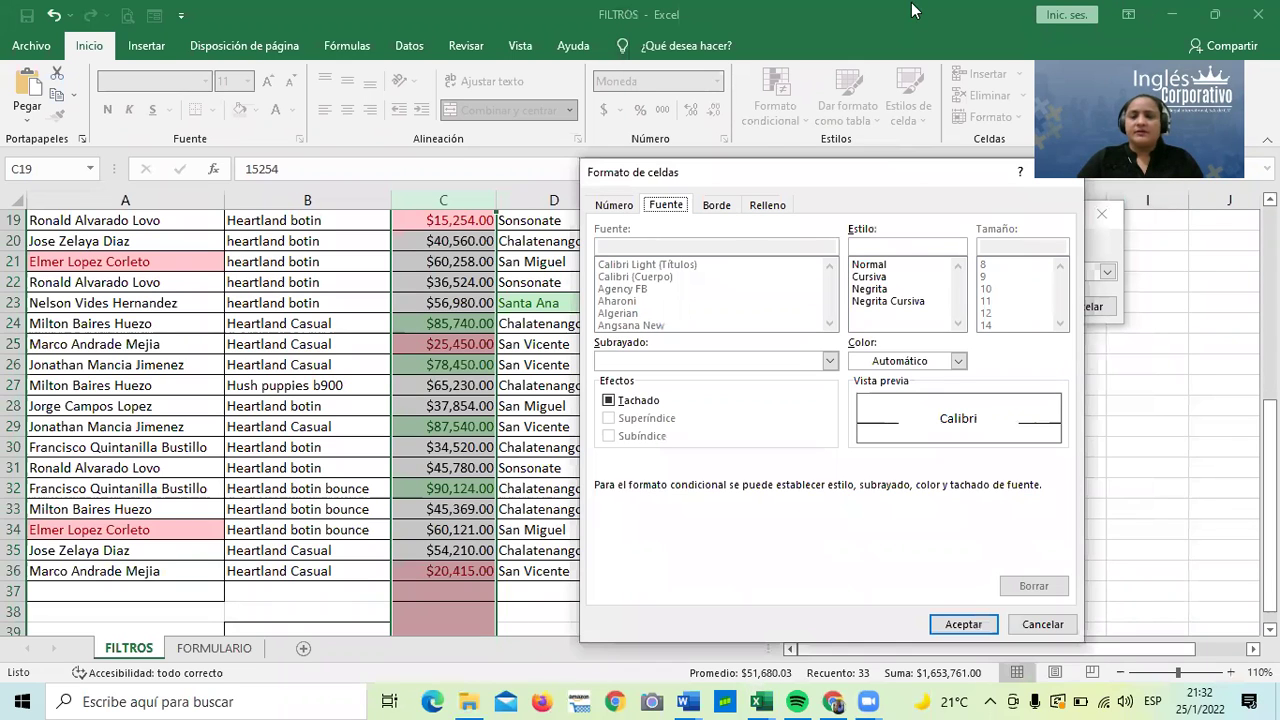
left_click_drag(860, 165, 842, 141)
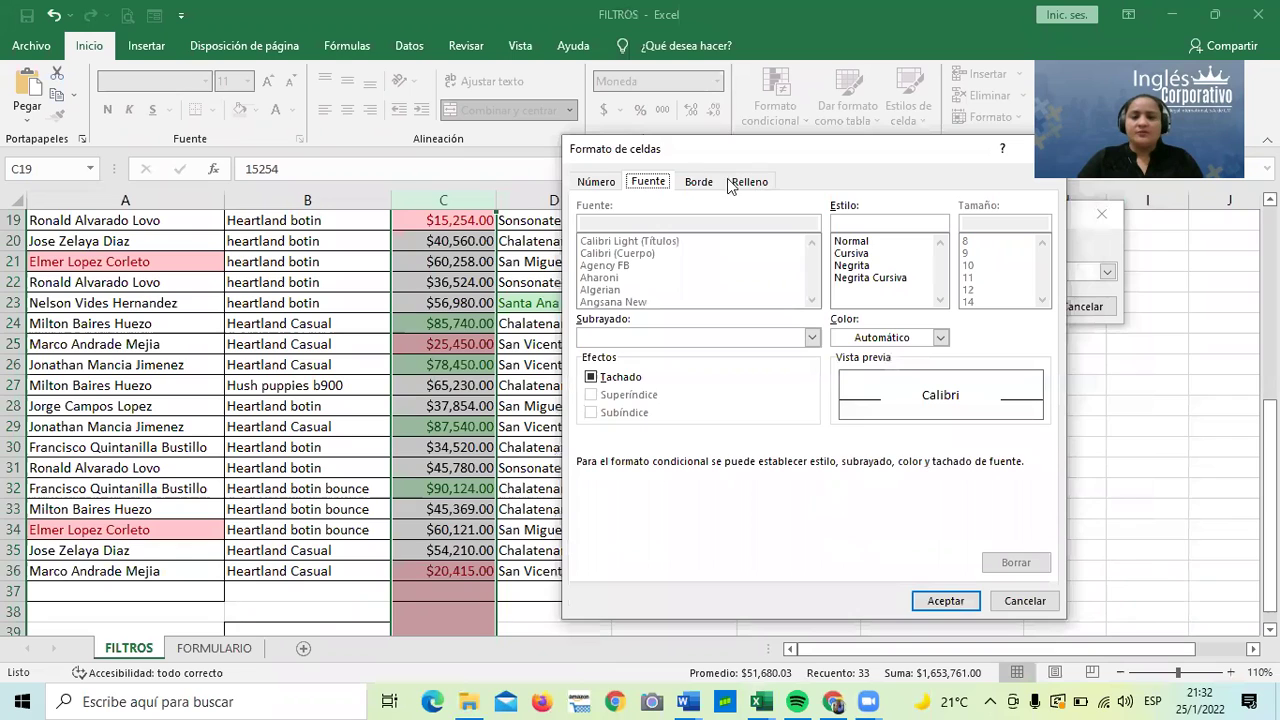
left_click(940, 338)
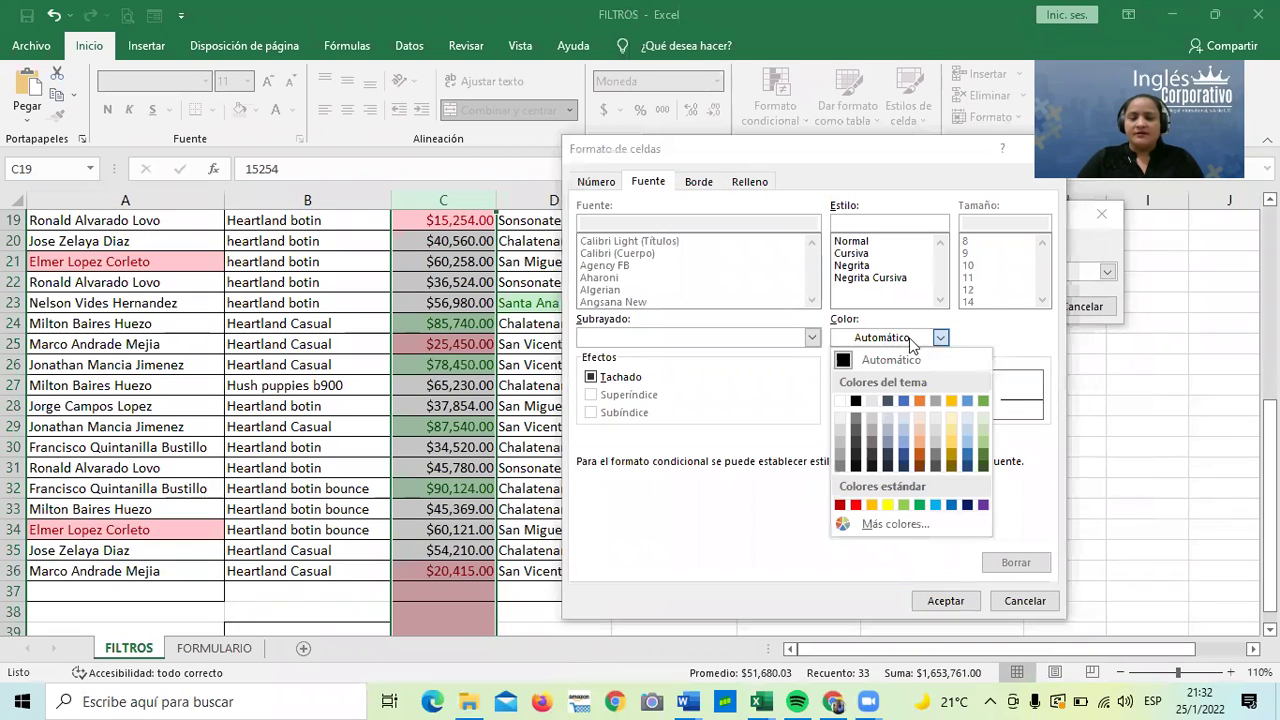
left_click(881, 358)
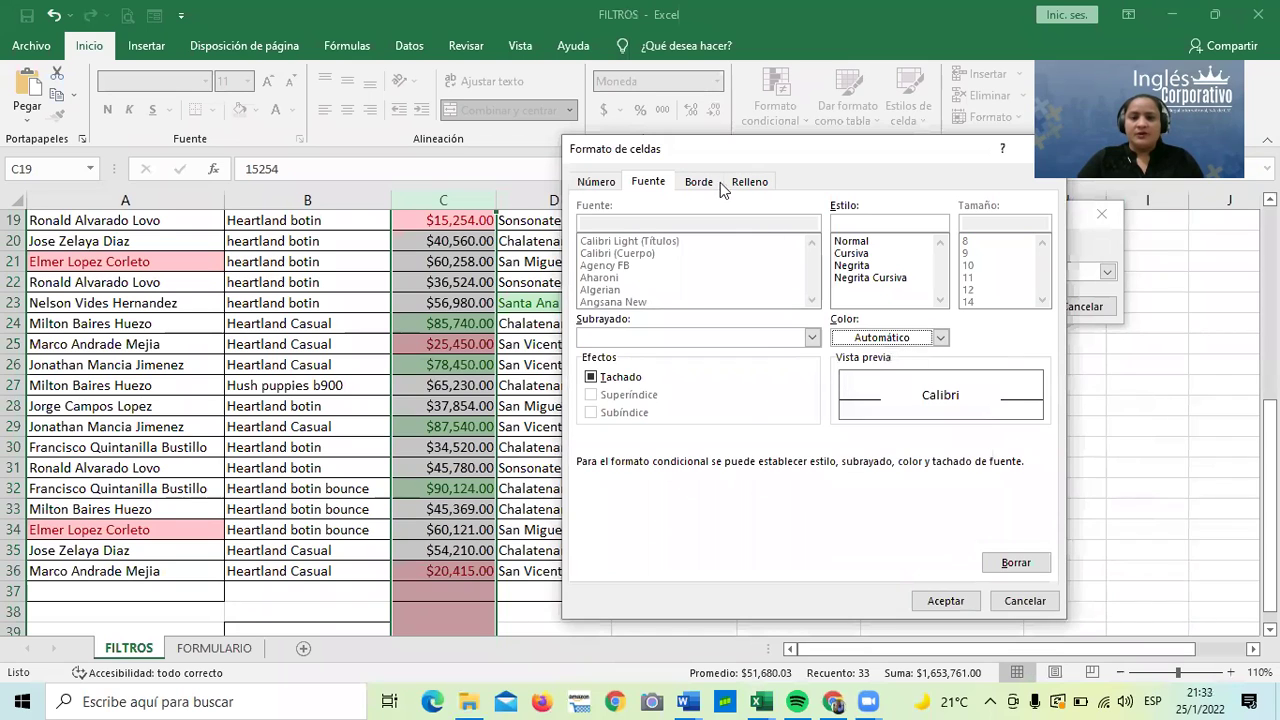
left_click(750, 183)
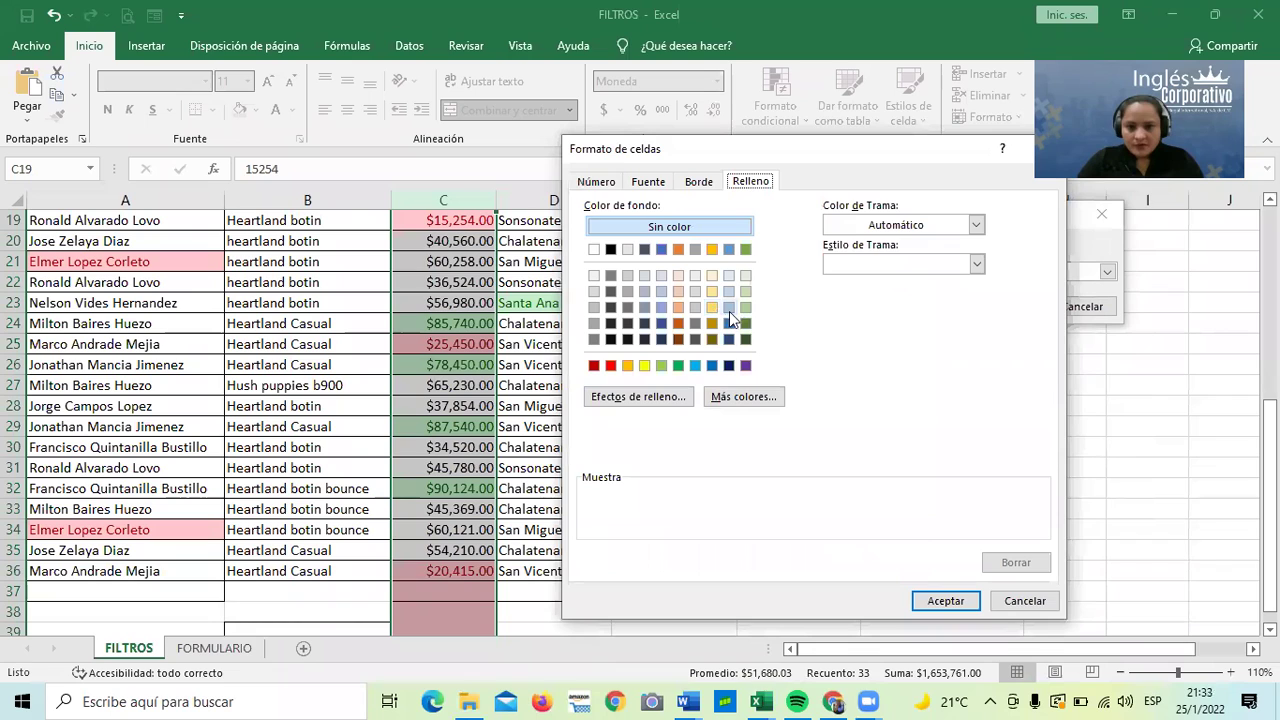
left_click(660, 309)
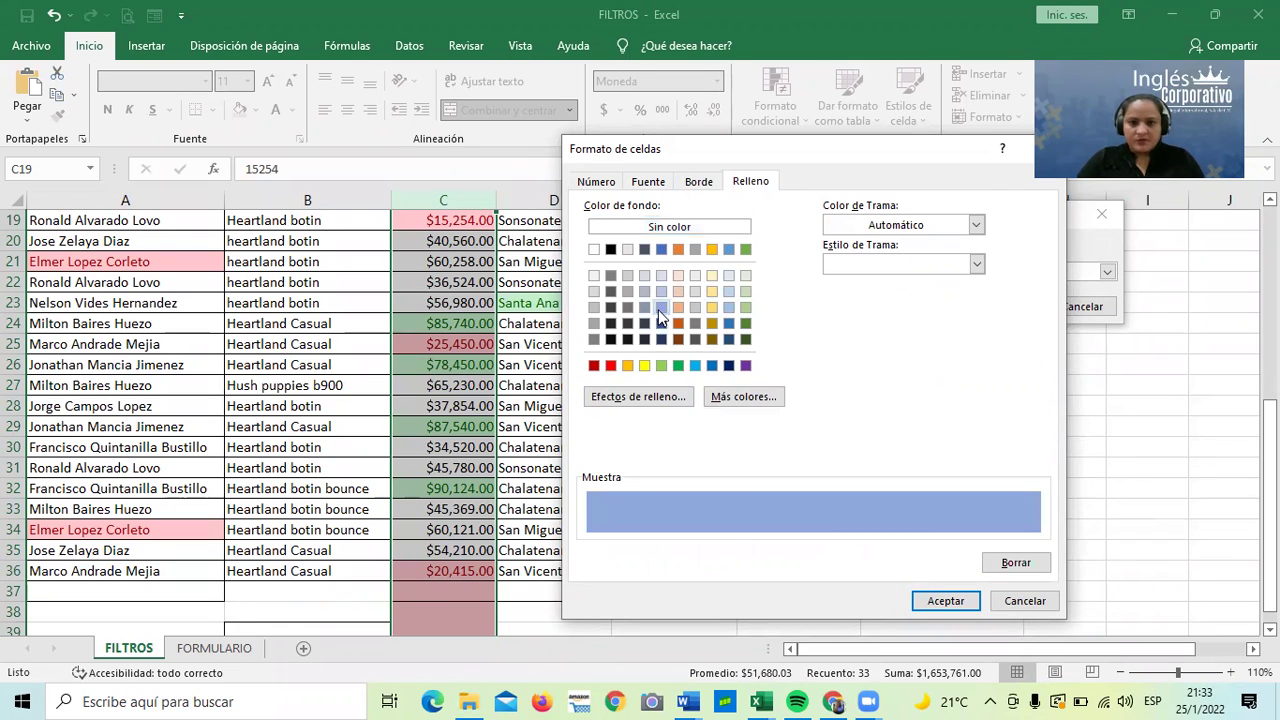
left_click(918, 603)
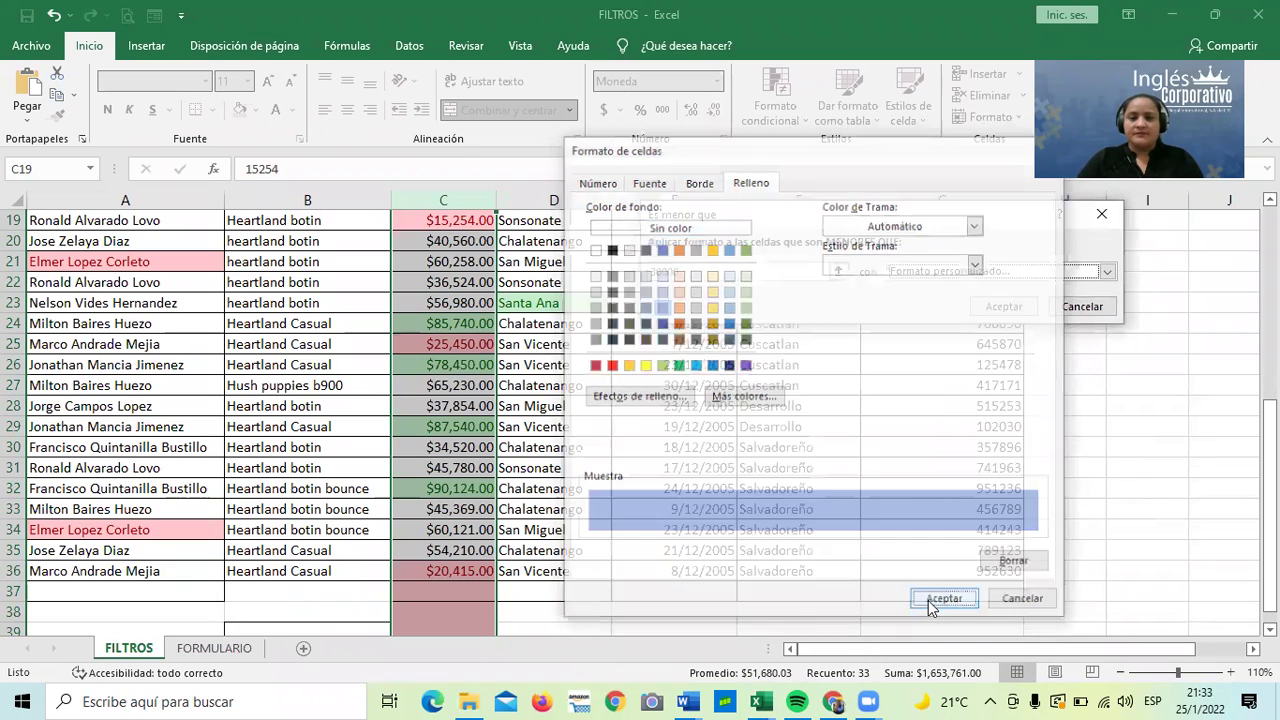
left_click(1003, 305)
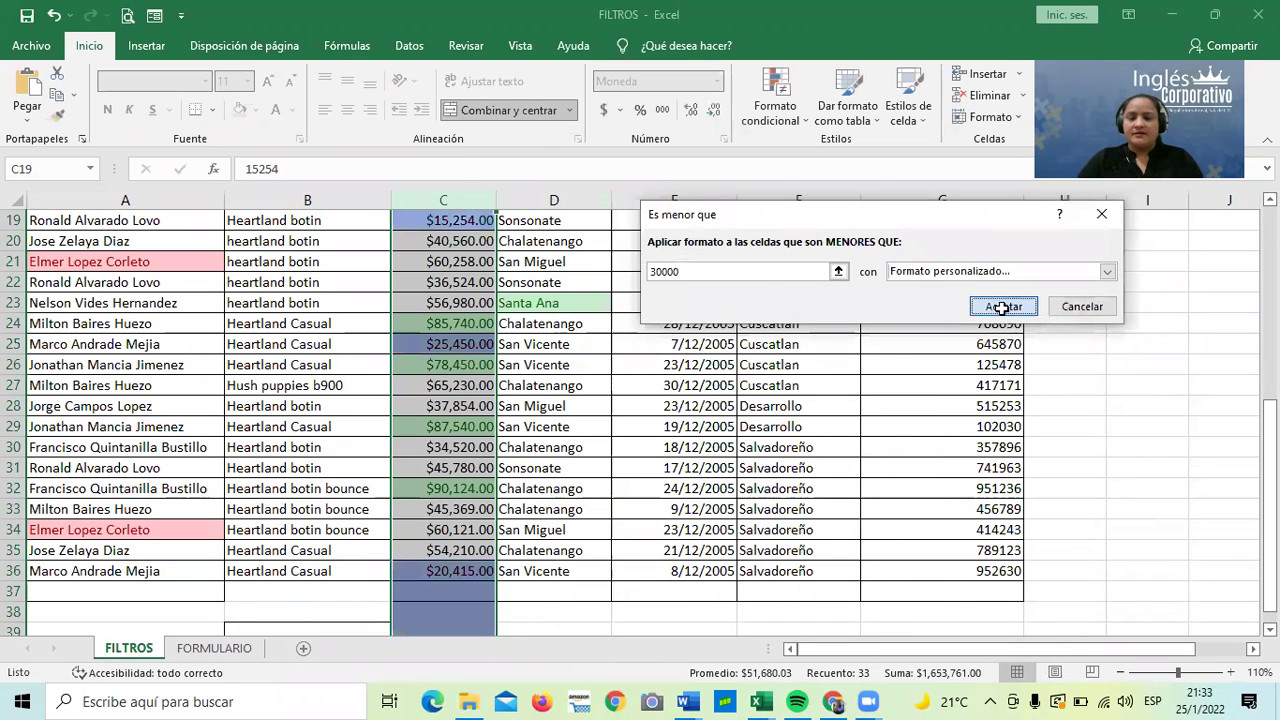
left_click(810, 402)
scroll(771, 415, "up", 3)
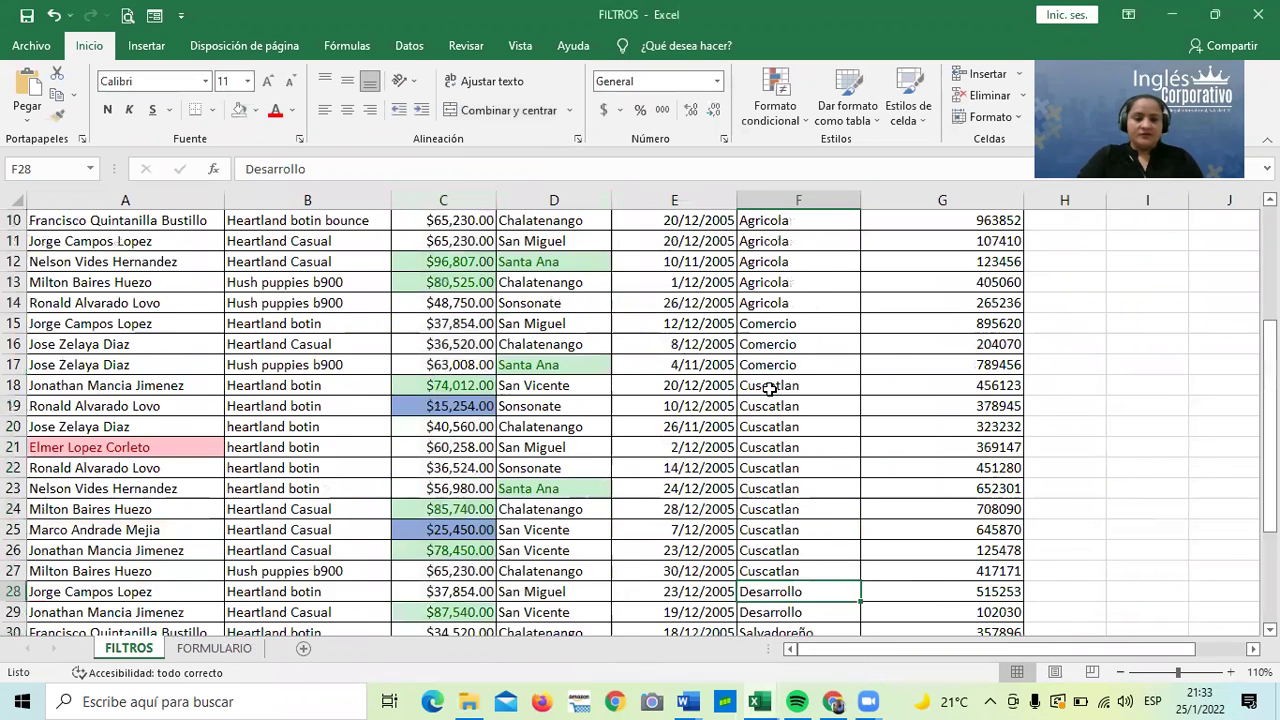
scroll(750, 415, "down", 10)
scroll(734, 410, "up", 4)
scroll(700, 398, "up", 1)
scroll(560, 412, "down", 3)
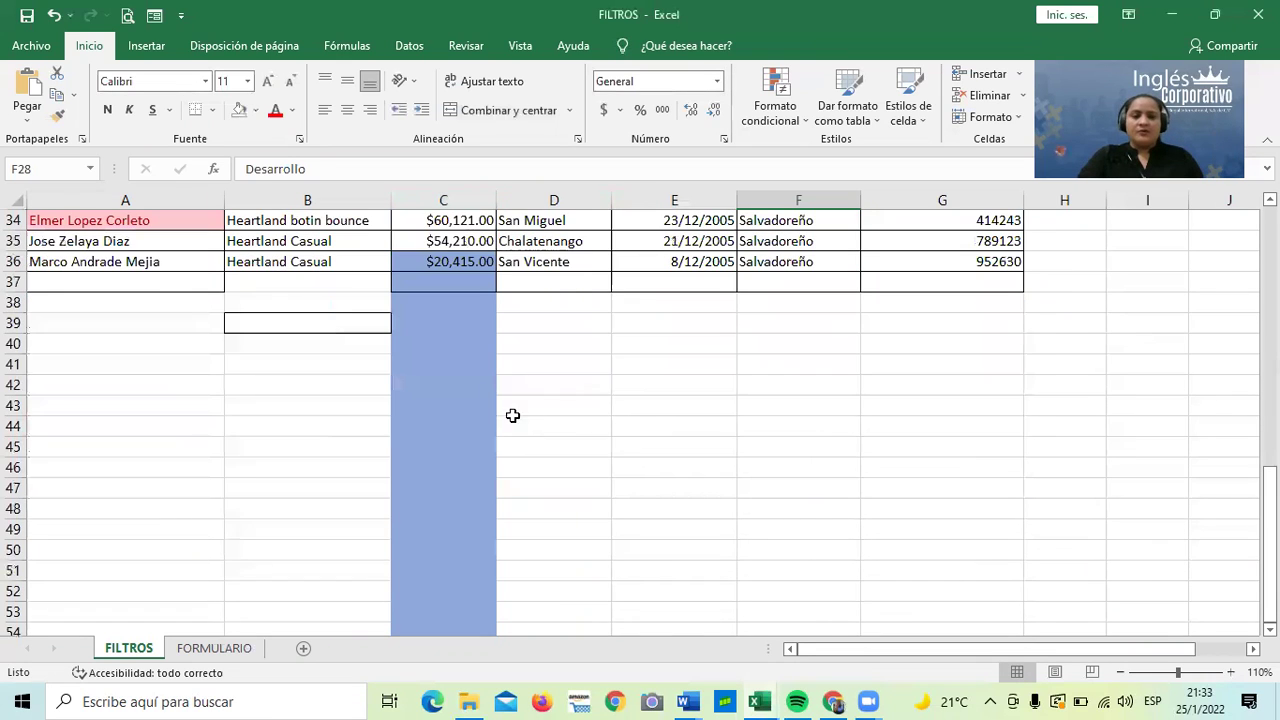
scroll(420, 420, "down", 7)
scroll(451, 490, "up", 10)
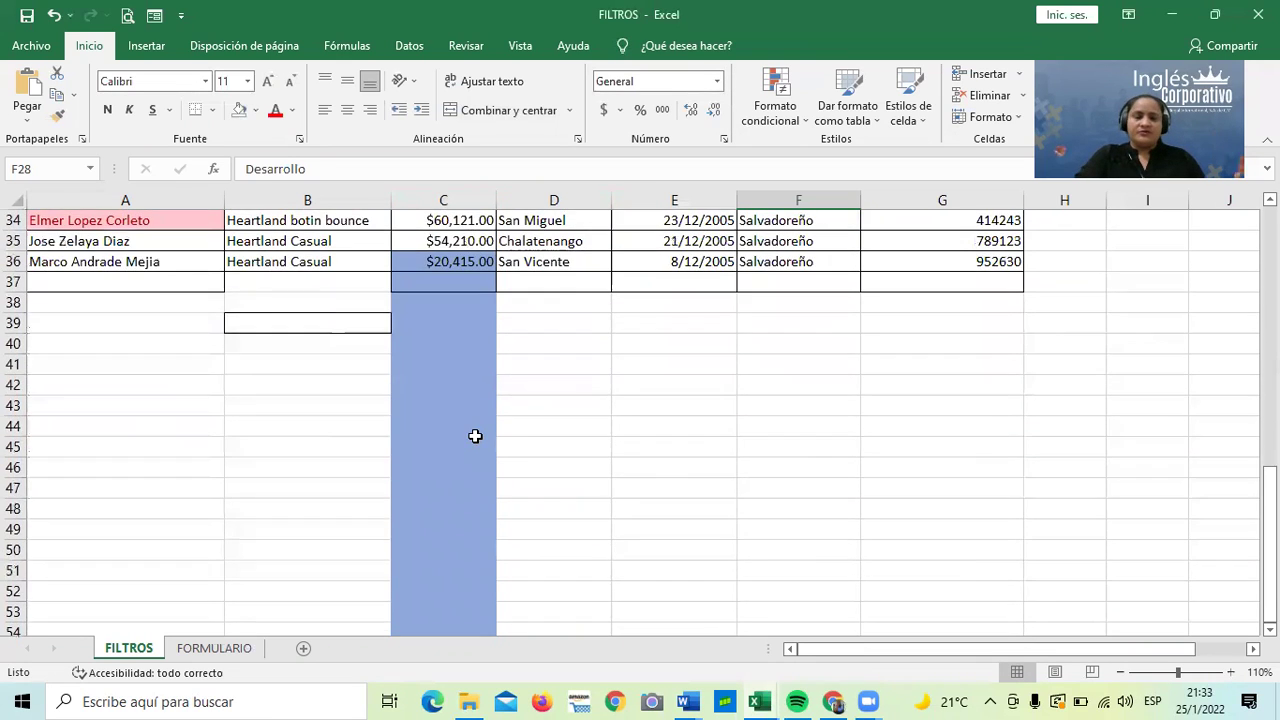
scroll(480, 400, "up", 4)
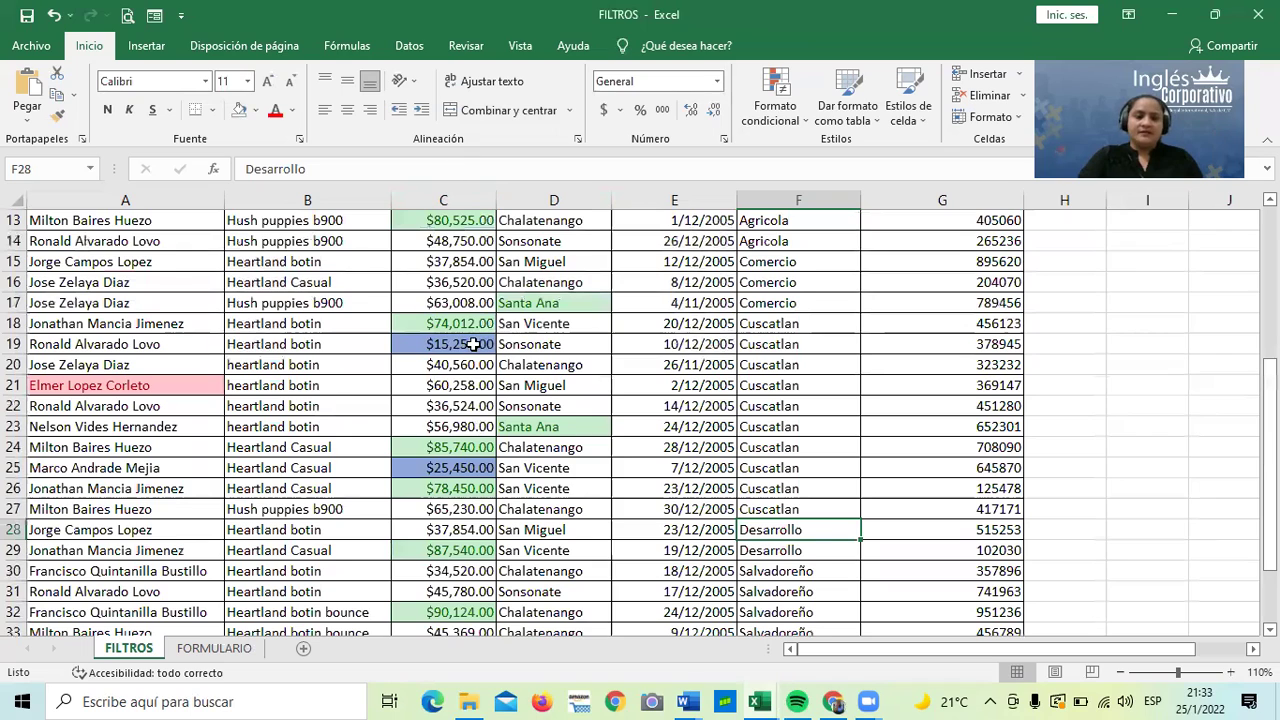
scroll(470, 340, "up", 3)
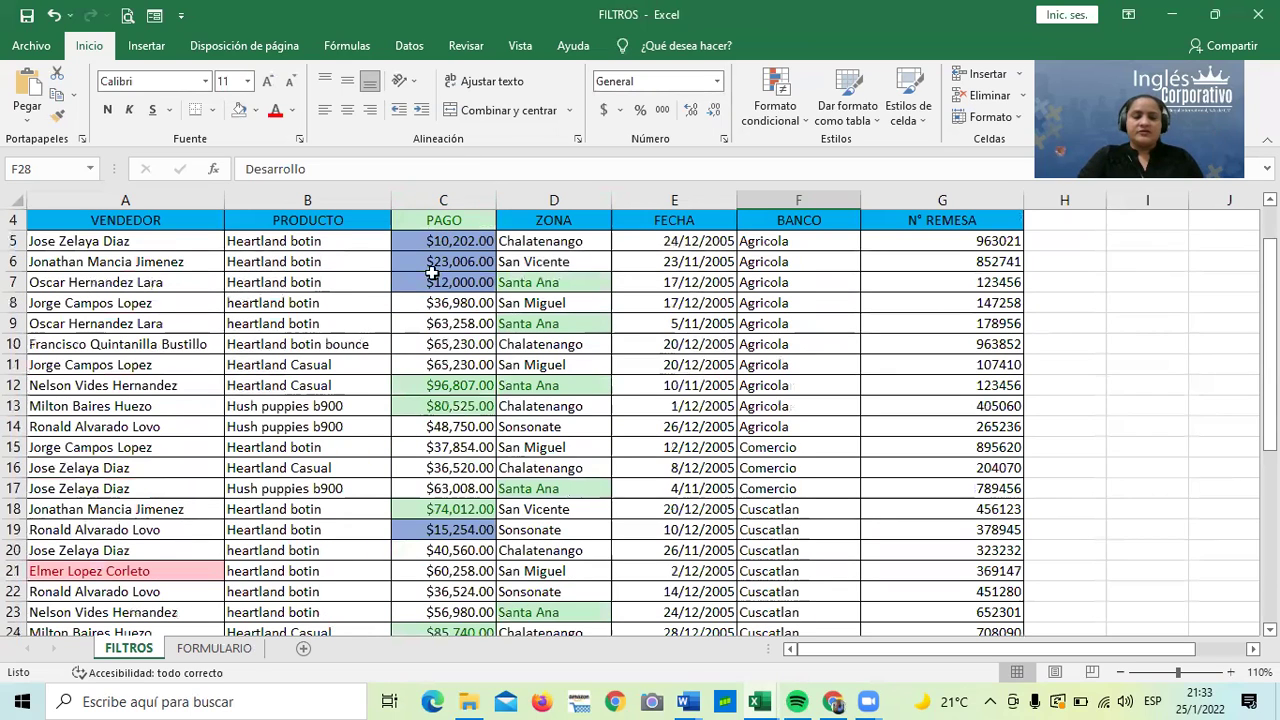
scroll(473, 447, "down", 2)
scroll(473, 447, "down", 3)
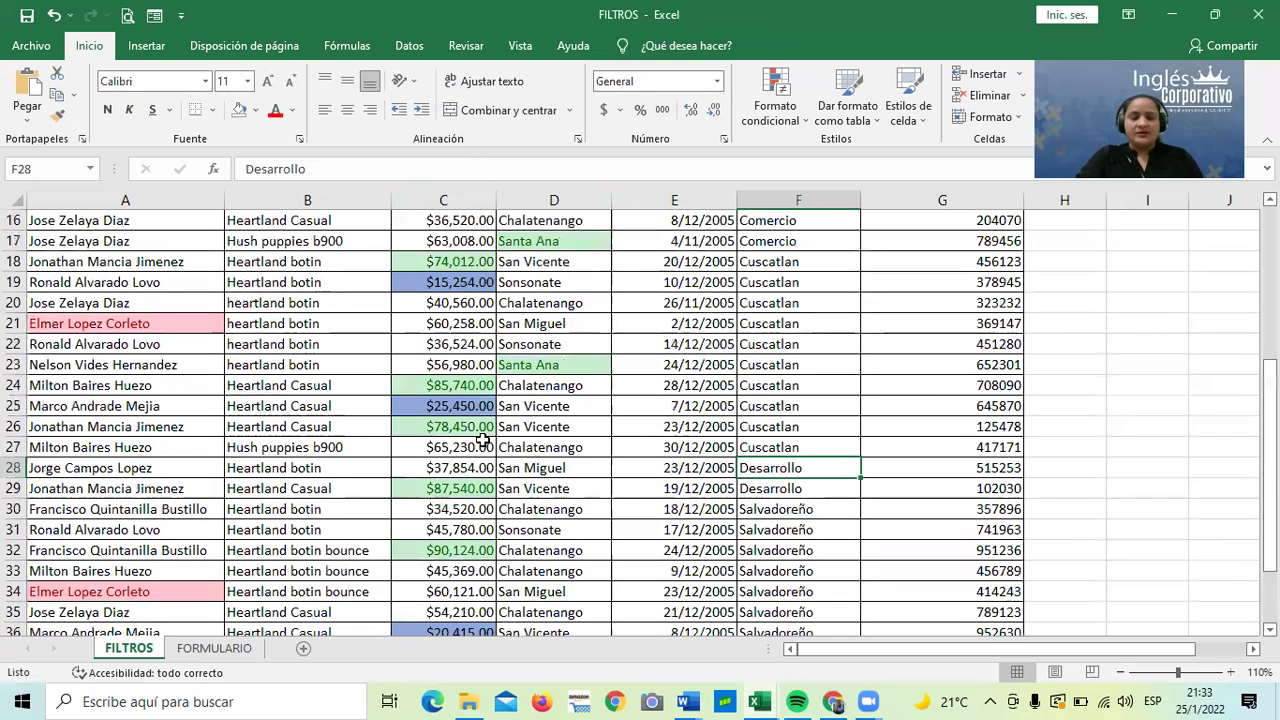
scroll(468, 549, "up", 5)
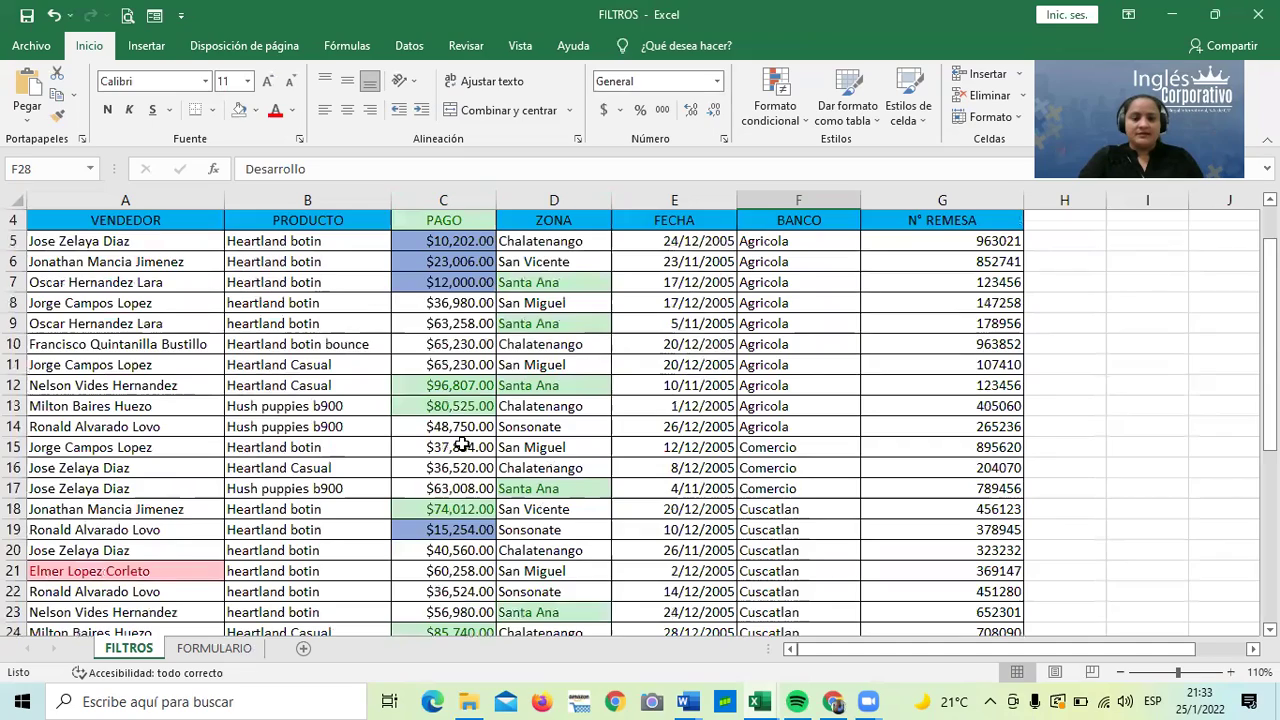
scroll(462, 446, "down", 1)
scroll(460, 464, "down", 3)
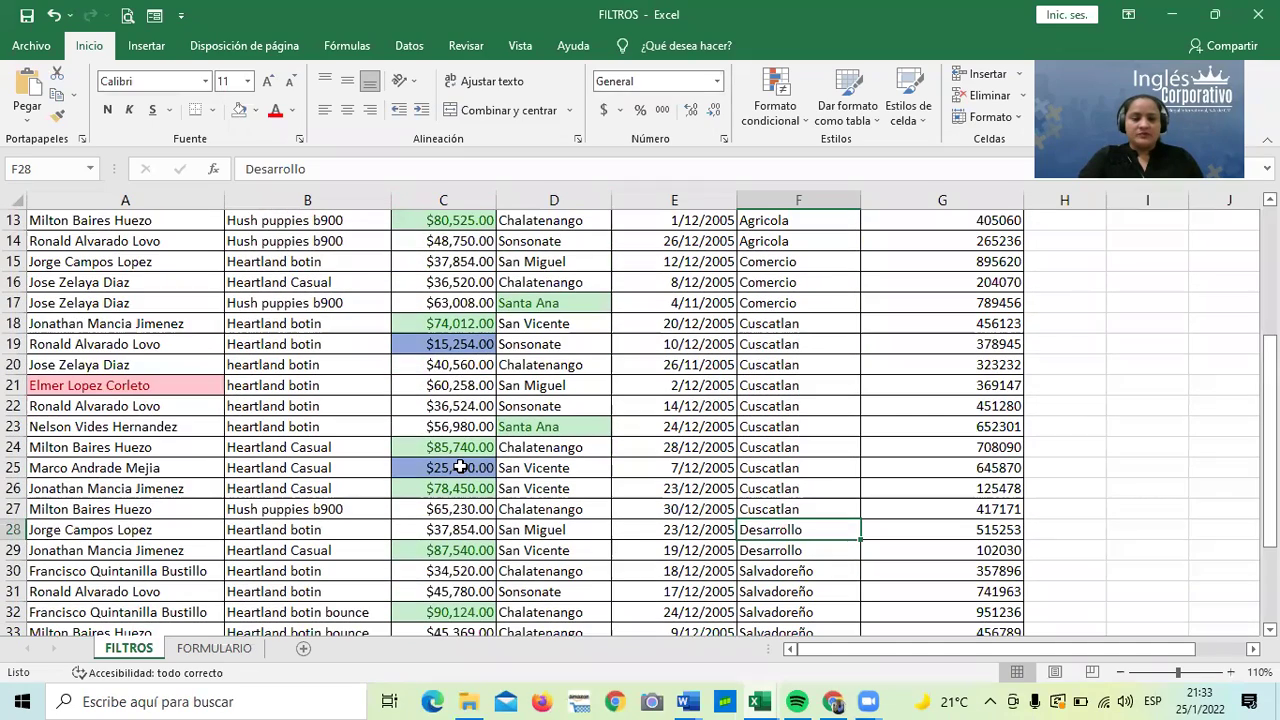
scroll(452, 577, "down", 2)
left_click(453, 572)
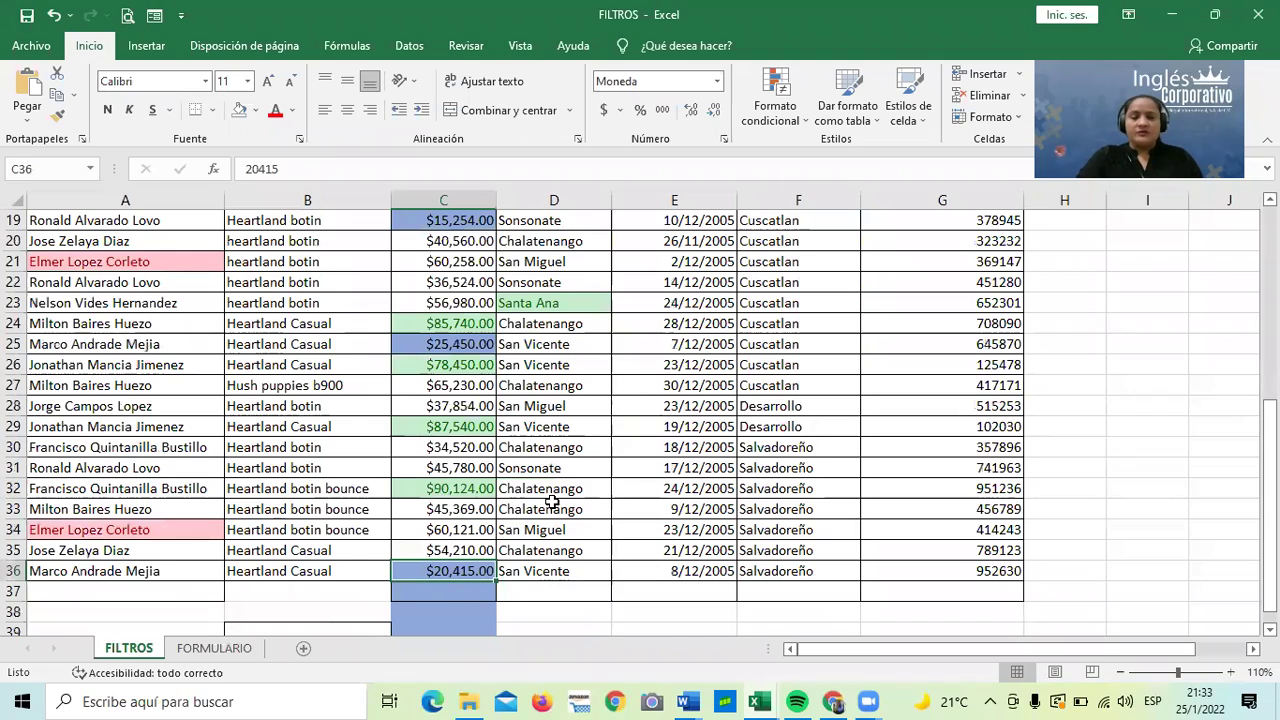
scroll(552, 502, "up", 6)
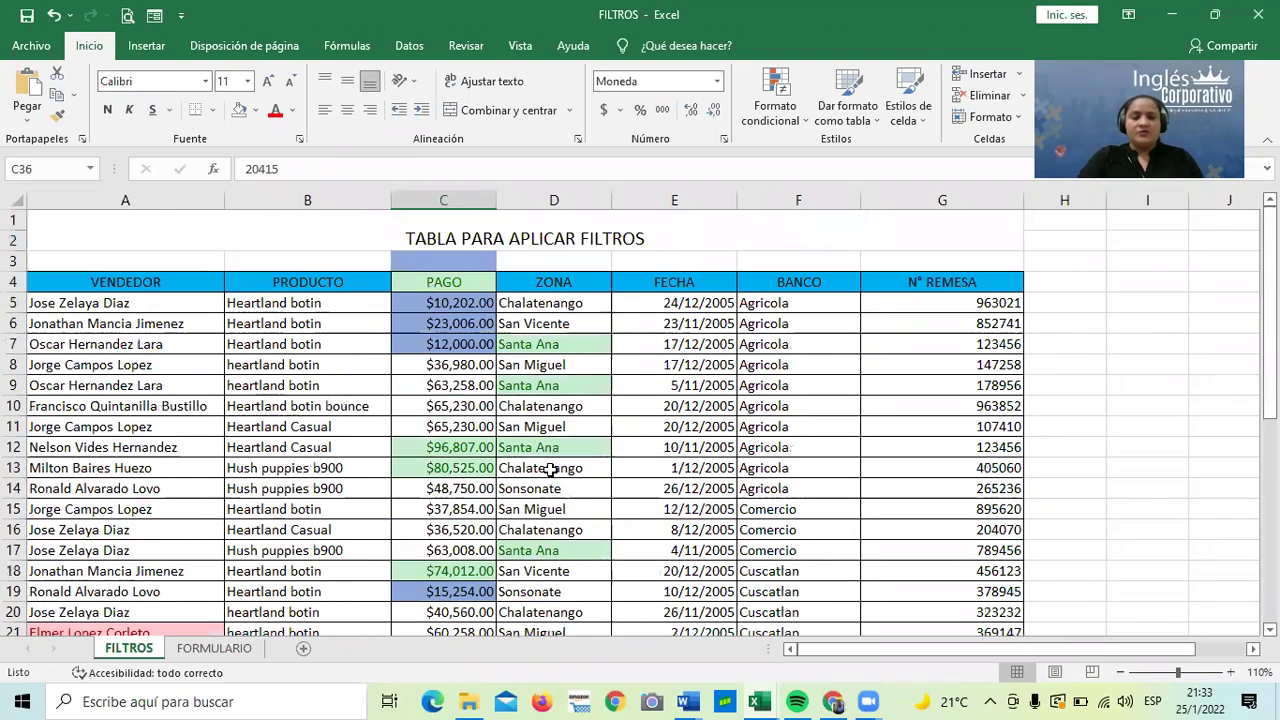
scroll(480, 385, "down", 2)
scroll(465, 410, "up", 2)
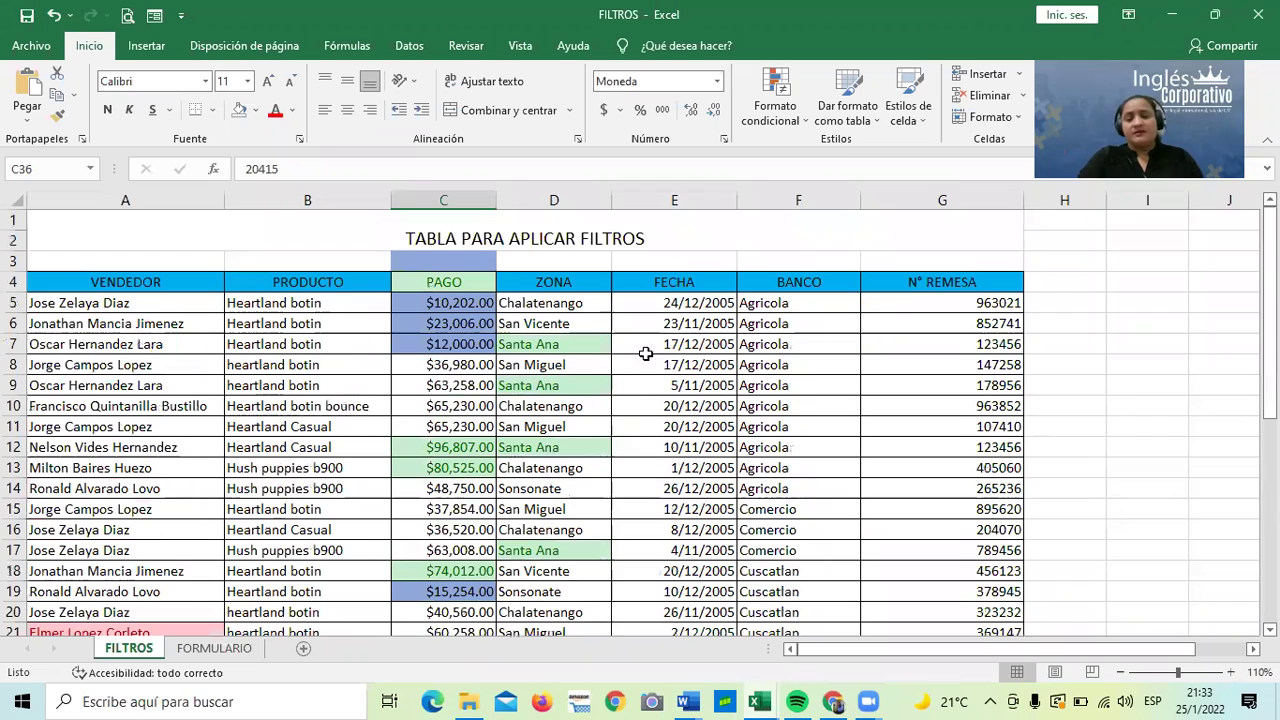
Clear all conditional formatting rules from the selected PAGO column C.
left_click(458, 199)
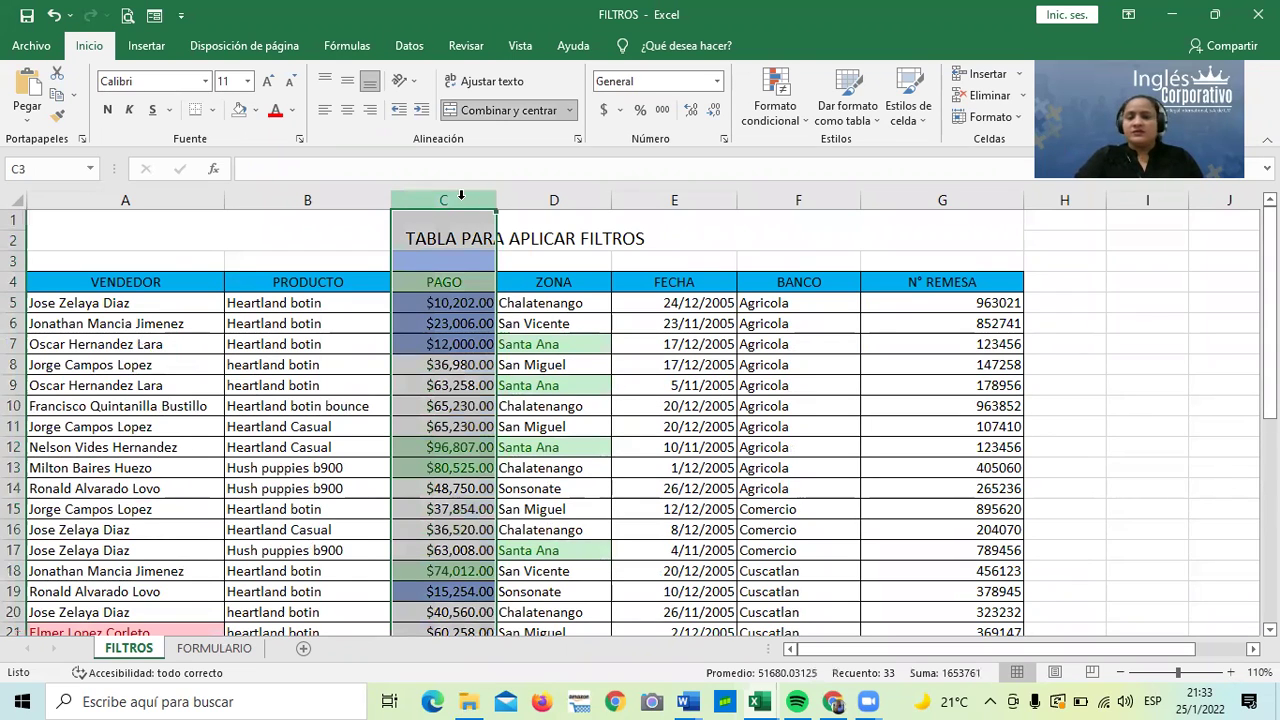
left_click(778, 105)
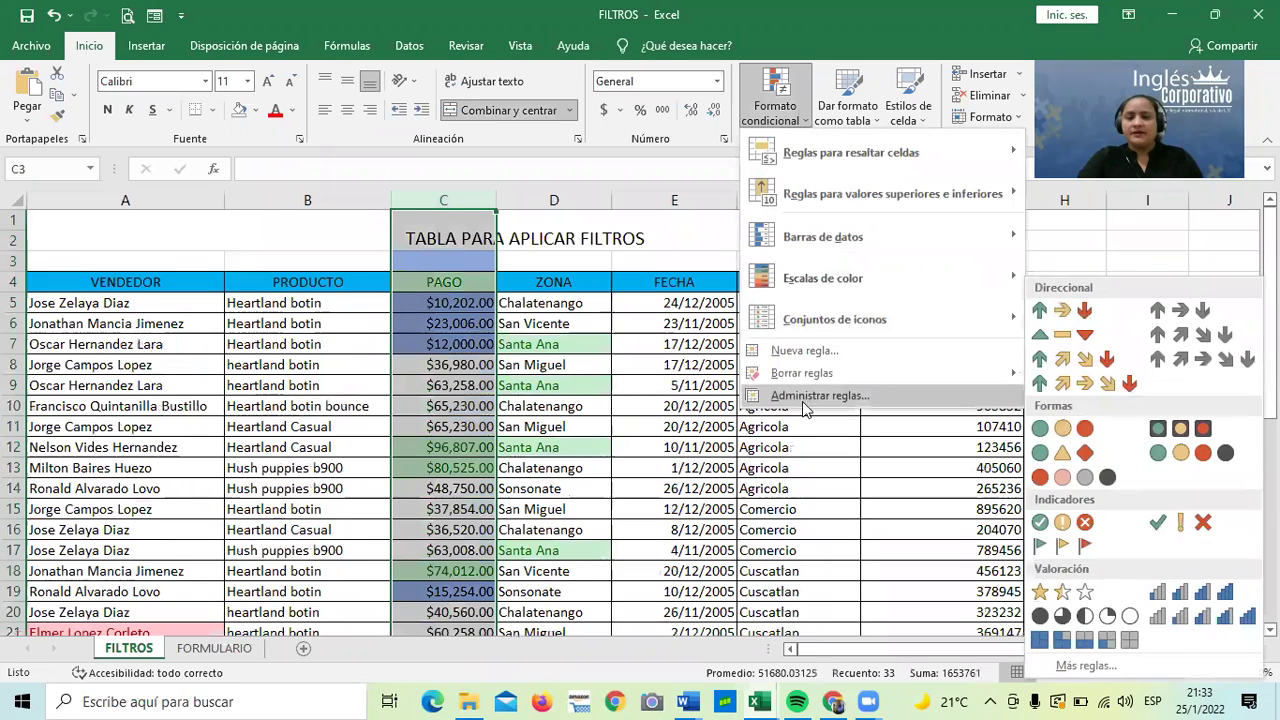
mouse_move(803, 371)
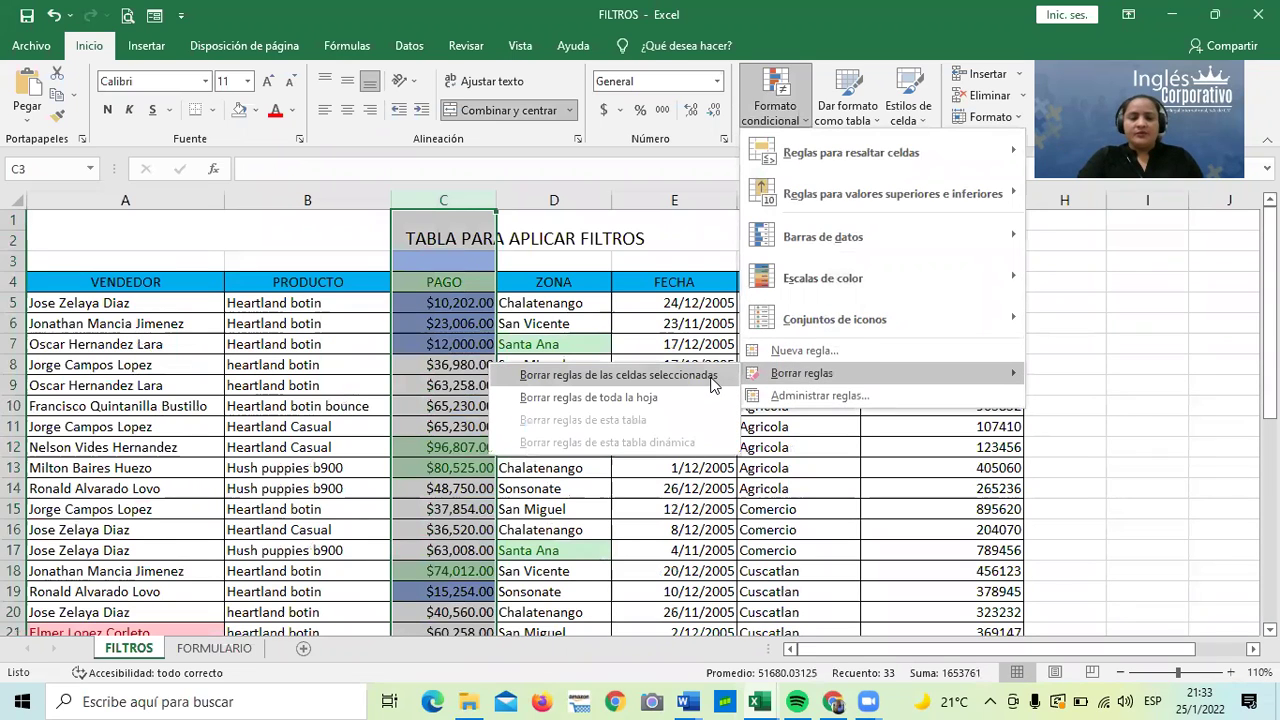
left_click(712, 377)
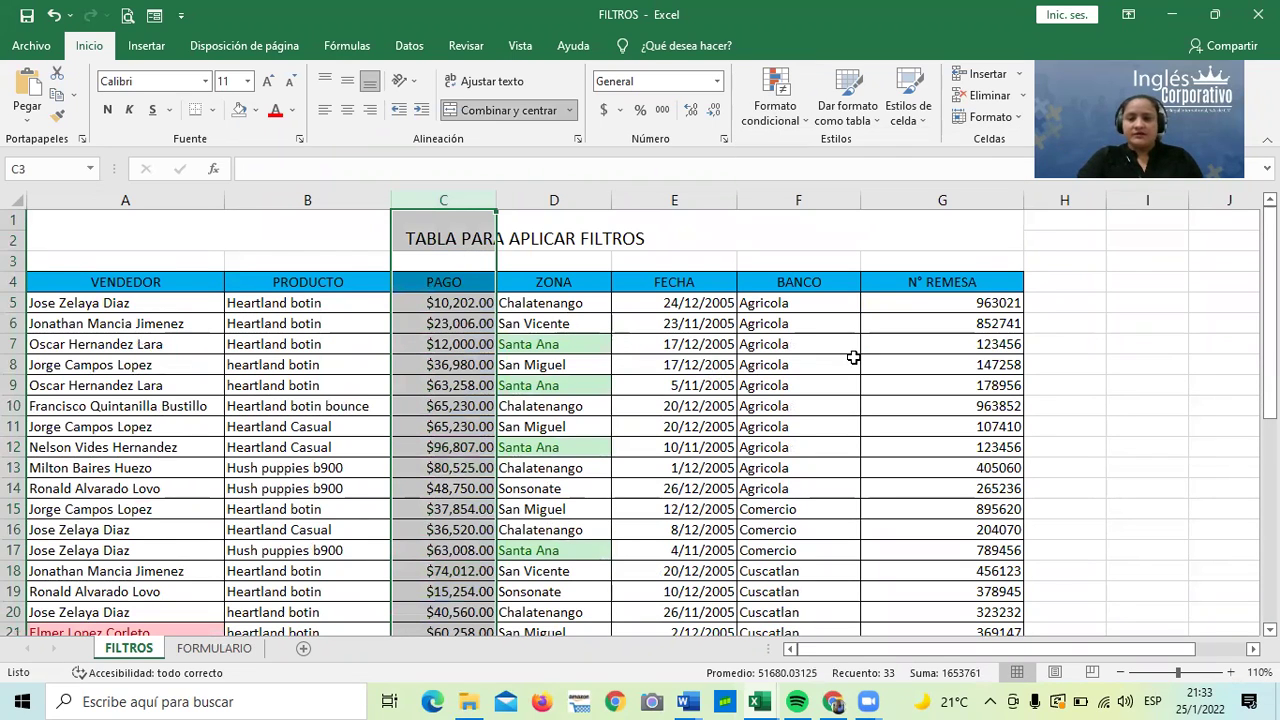
scroll(790, 365, "down", 4)
scroll(600, 414, "up", 3)
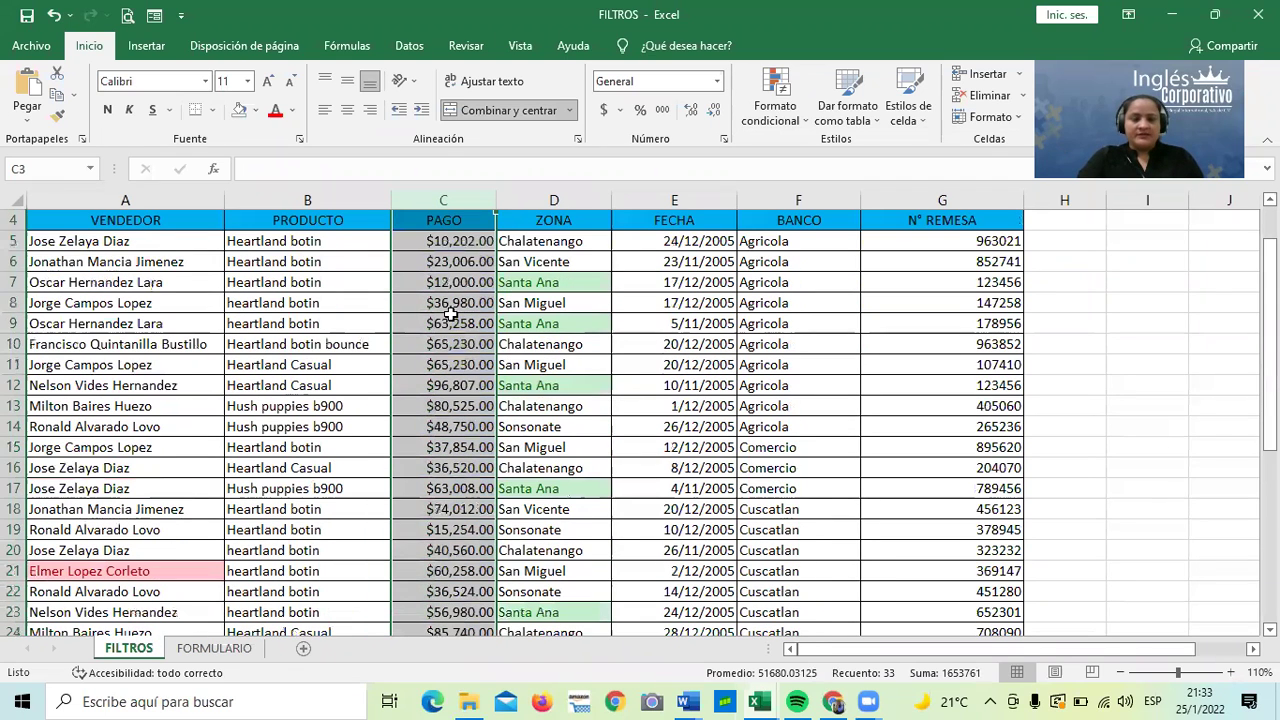
left_click(595, 388)
Apply solid-fill green data bars to the whole PAGO column C.
left_click(446, 196)
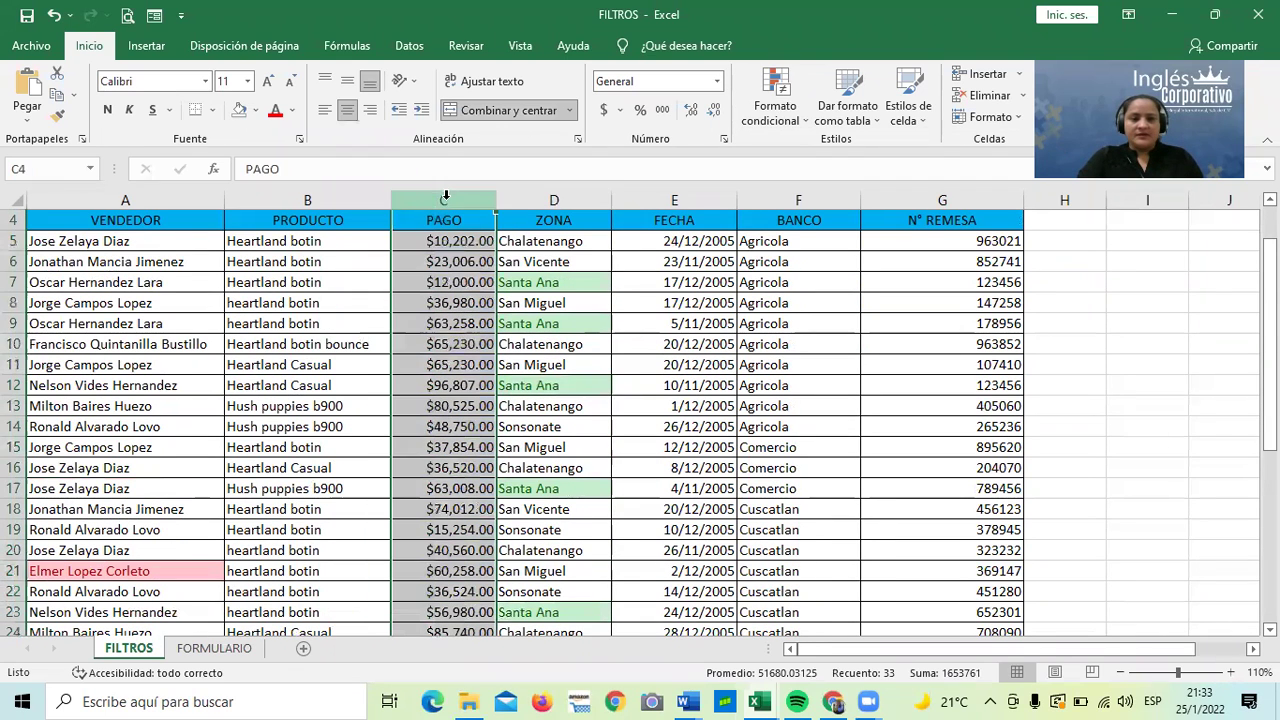
left_click(795, 115)
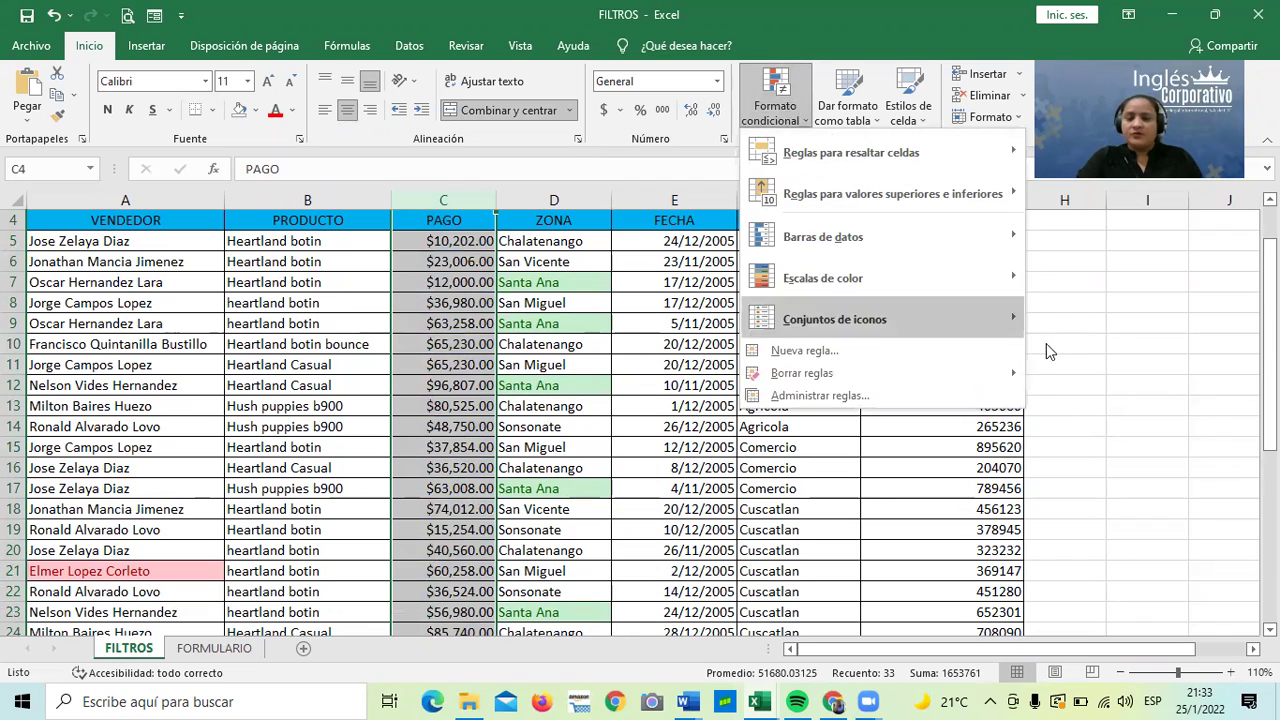
mouse_move(928, 276)
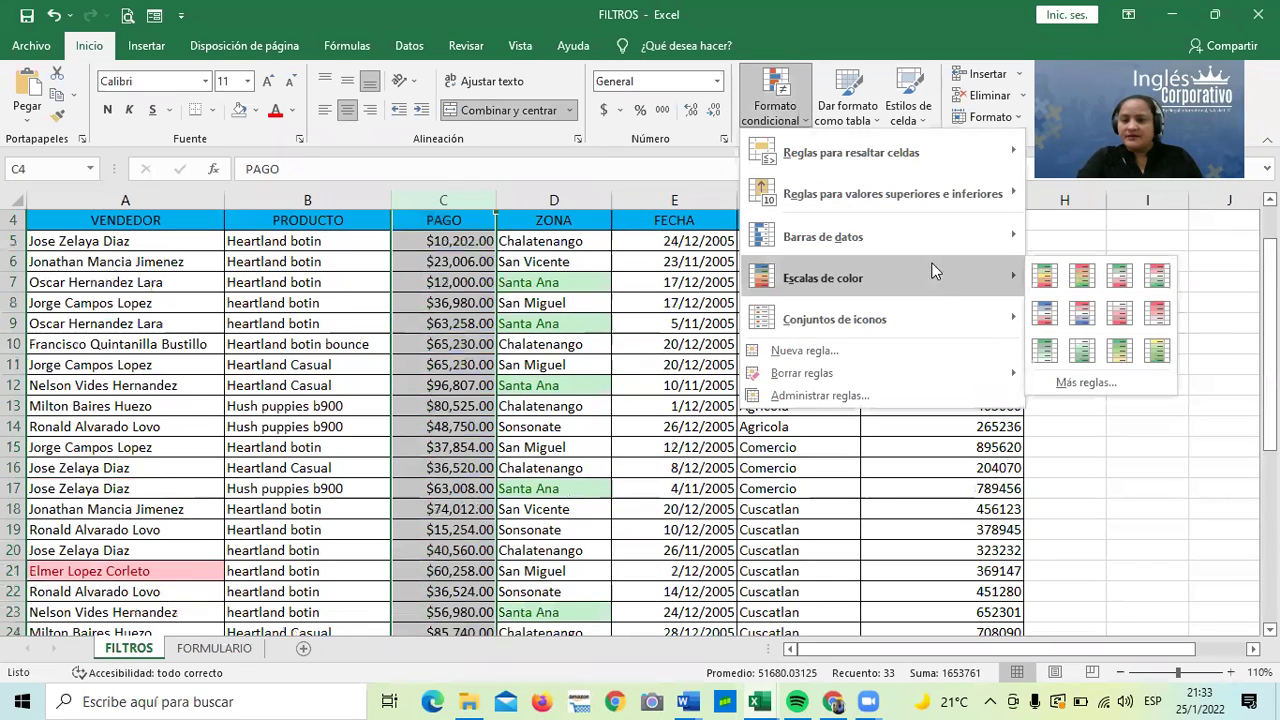
mouse_move(945, 238)
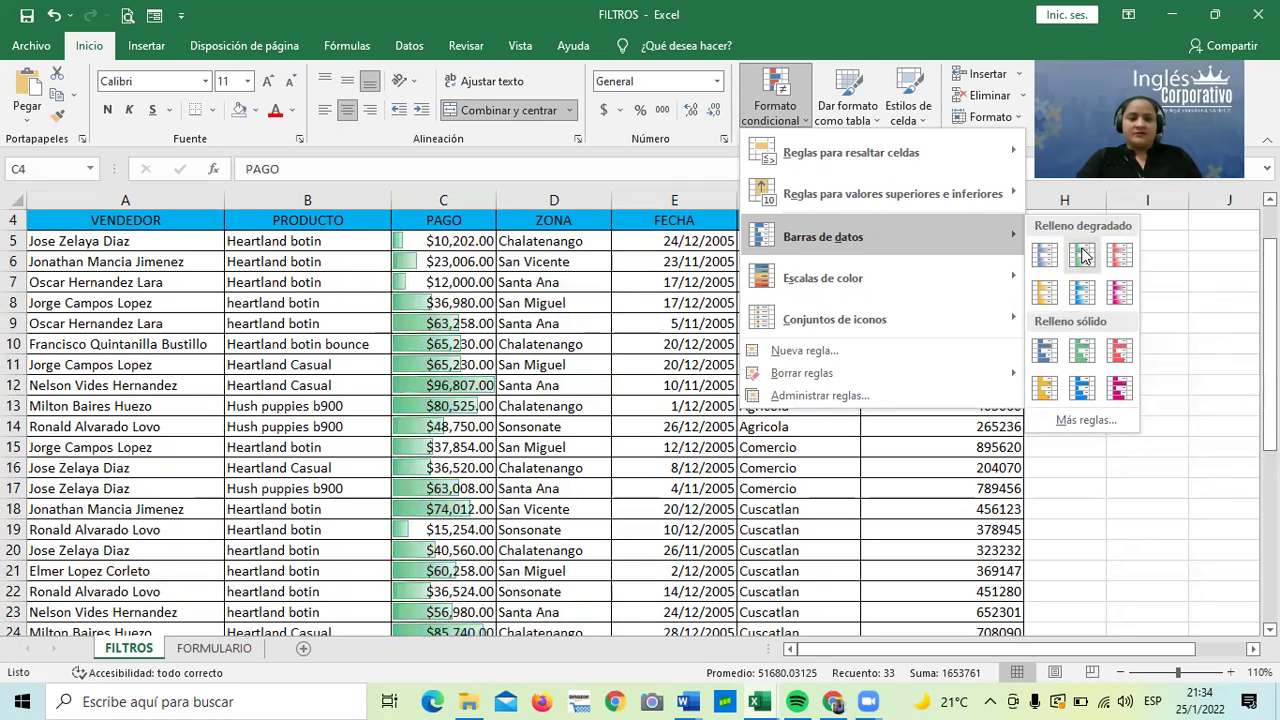
left_click(1082, 352)
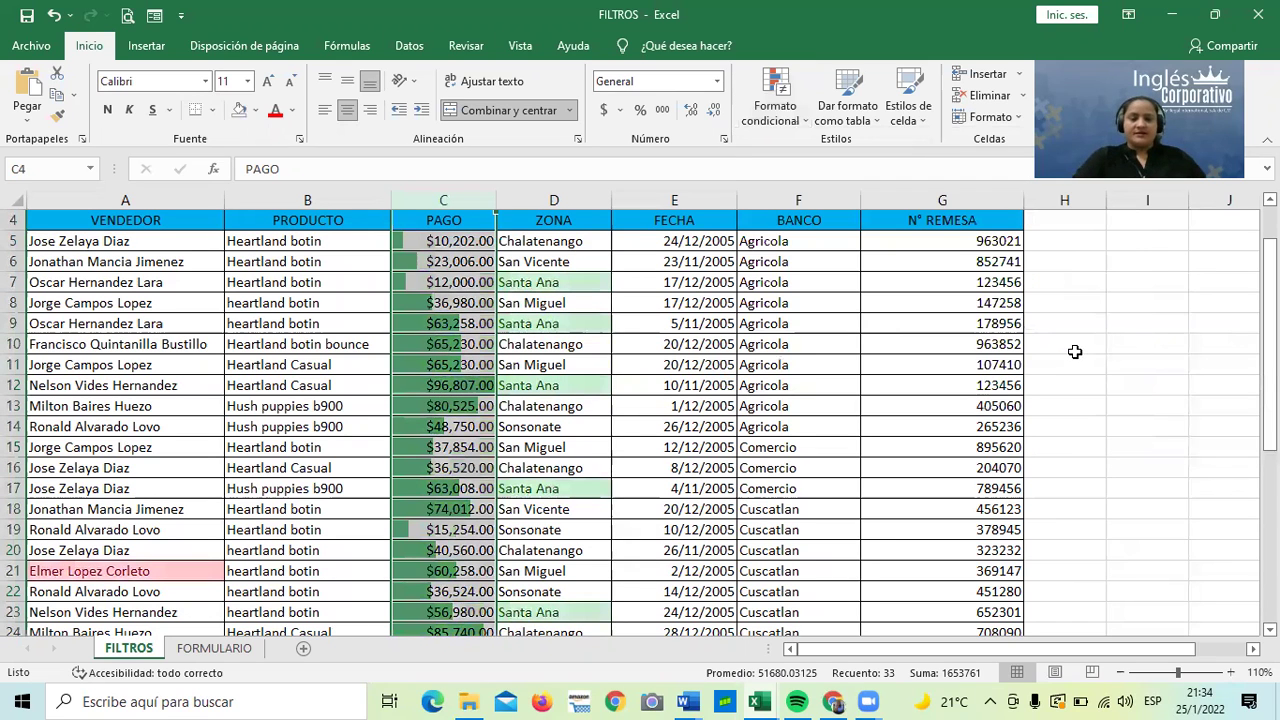
Review the data bars, then reselect the PAGO values from C10 downward.
scroll(680, 437, "down", 1)
scroll(600, 445, "down", 5)
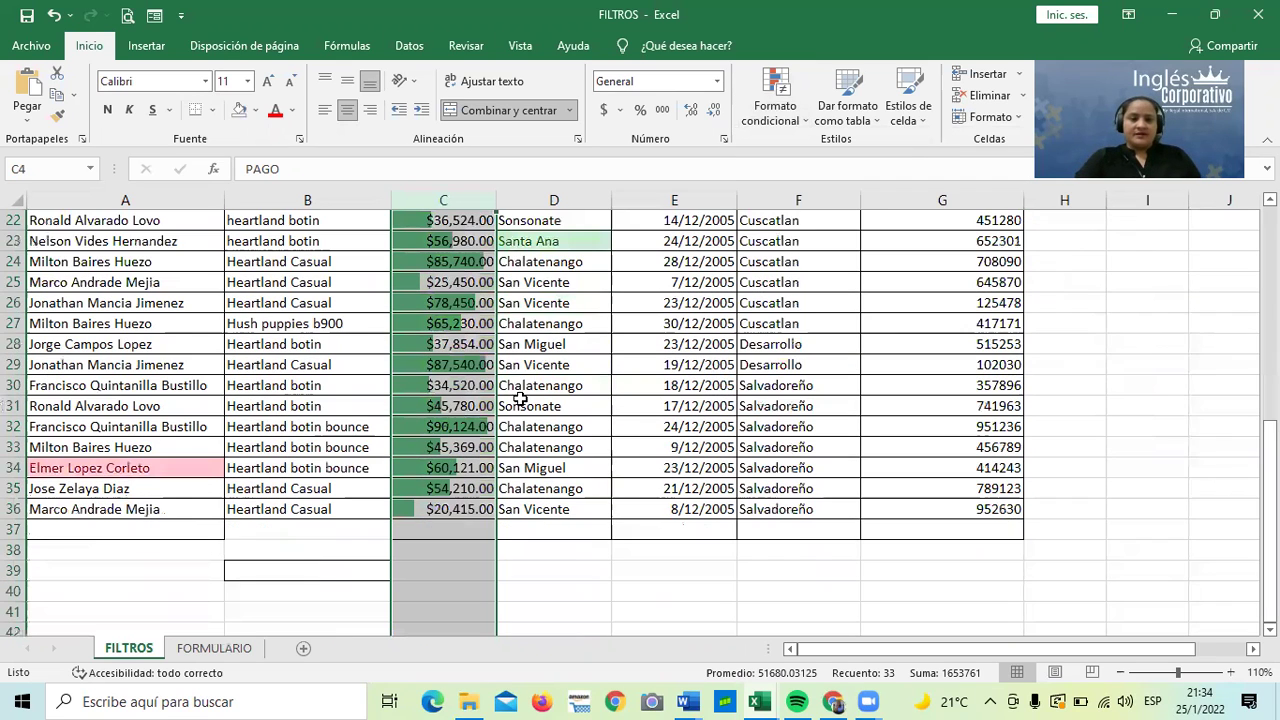
left_click(465, 549)
scroll(446, 495, "up", 1)
scroll(447, 490, "up", 3)
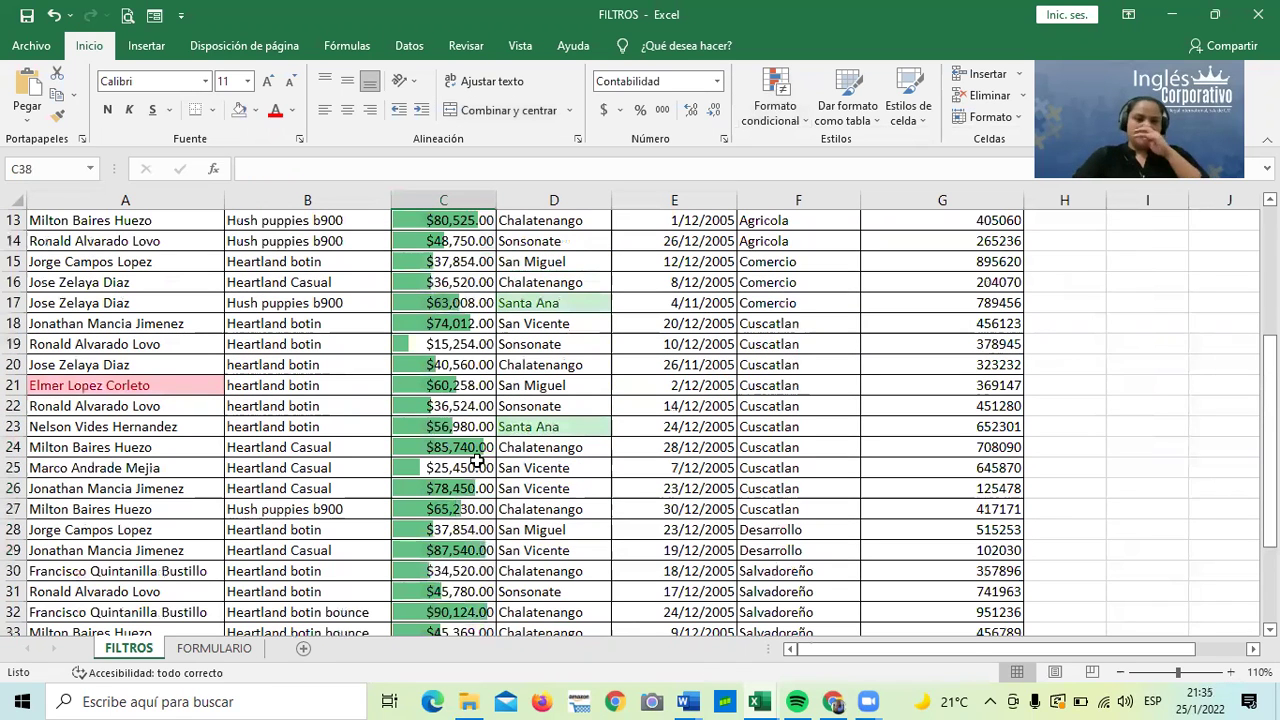
left_click(481, 217)
key("ctrl+shift+Down")
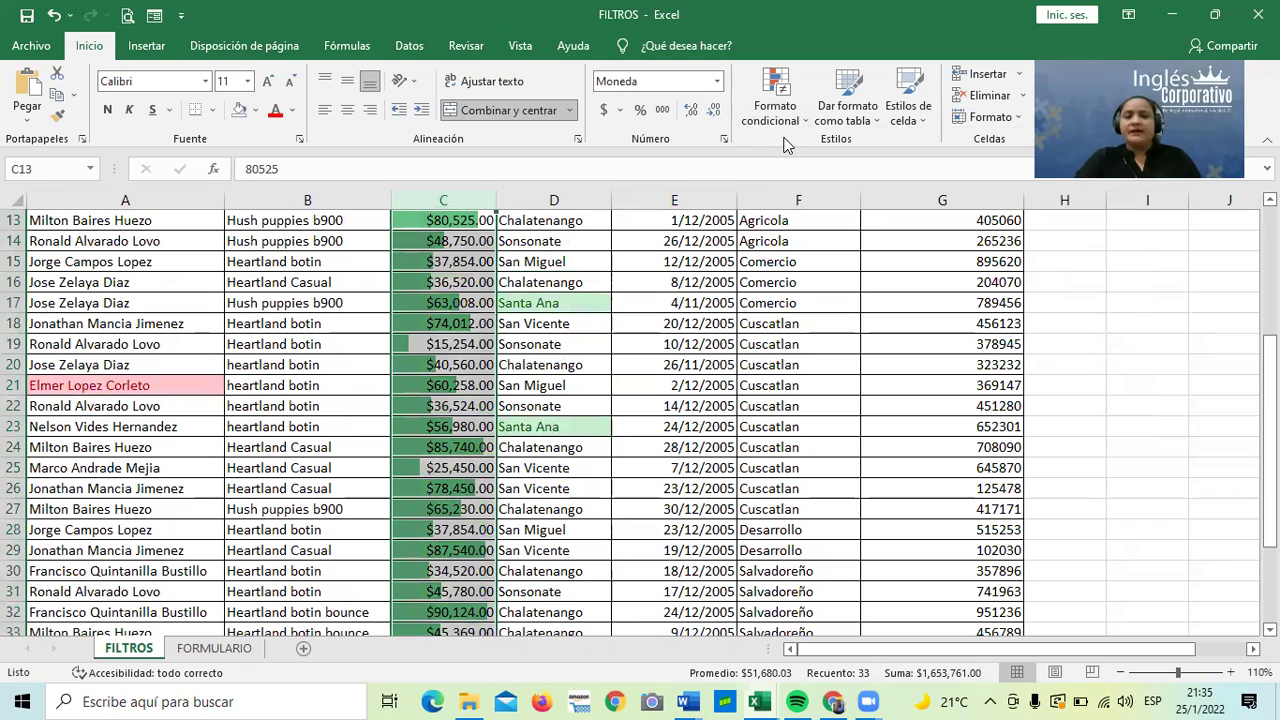
left_click(793, 124)
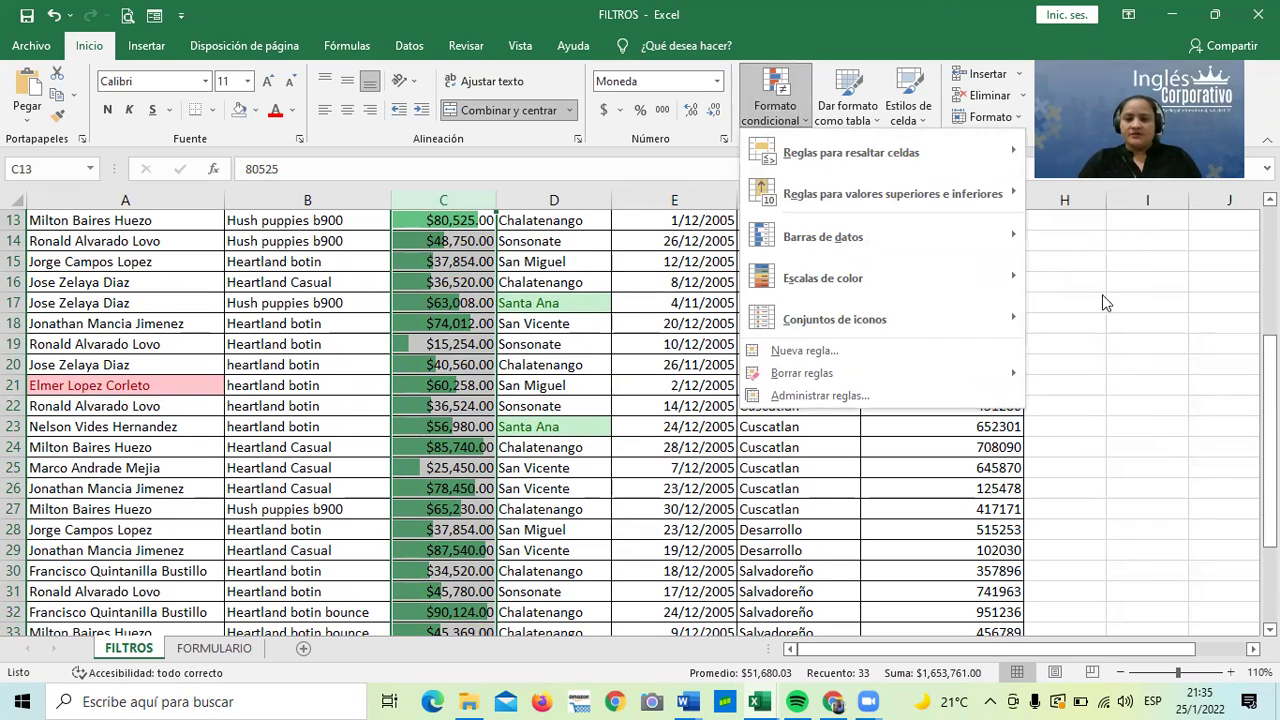
mouse_move(990, 340)
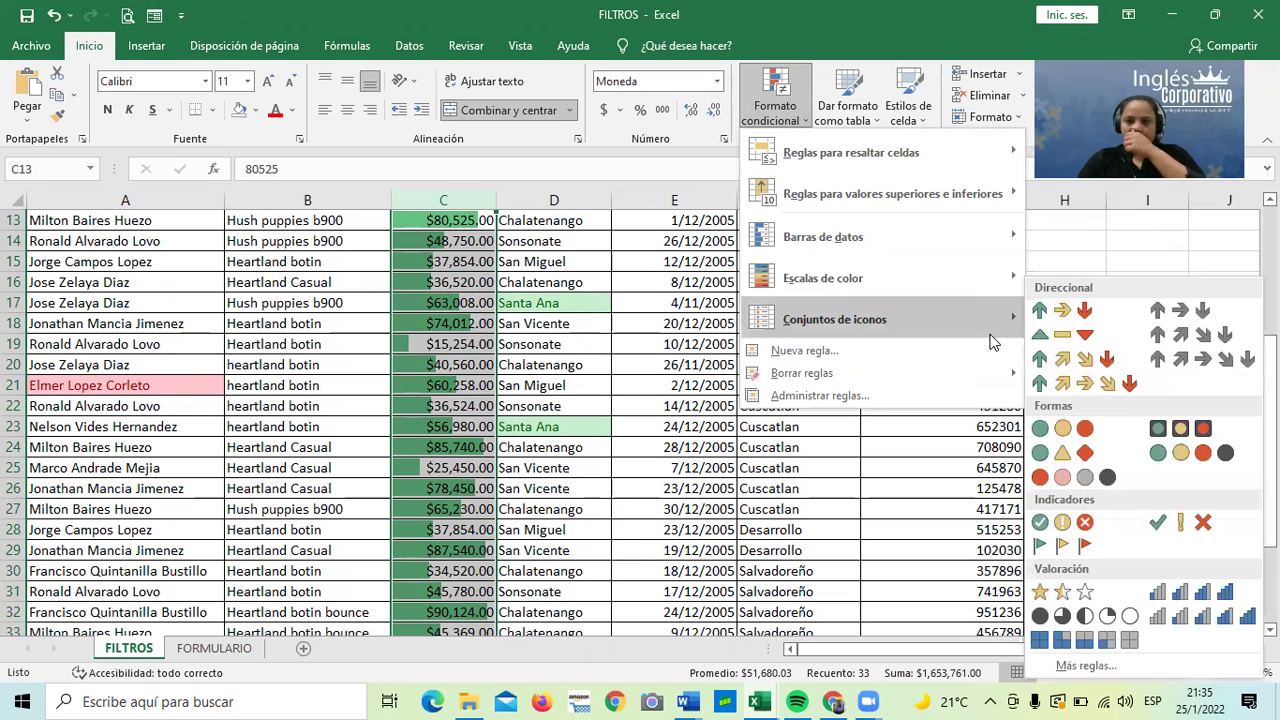
left_click(1237, 25)
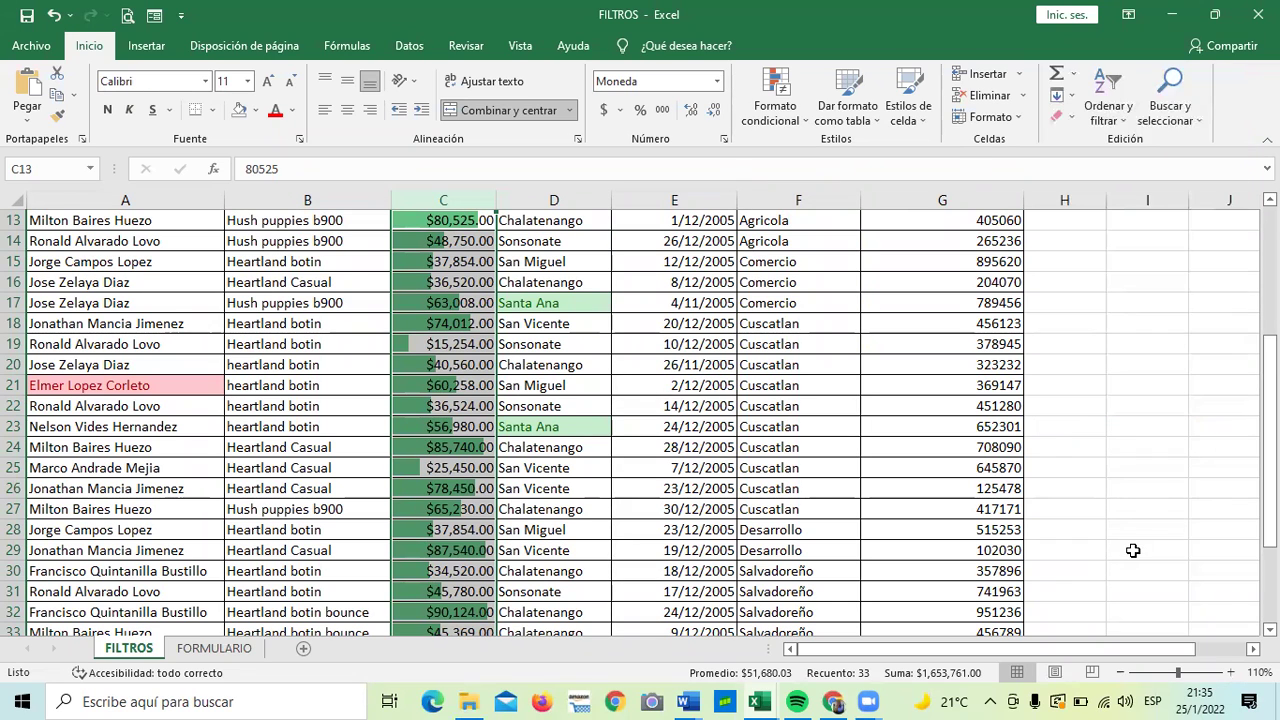
Clear the data bar rules from the selected PAGO cells.
left_click(776, 100)
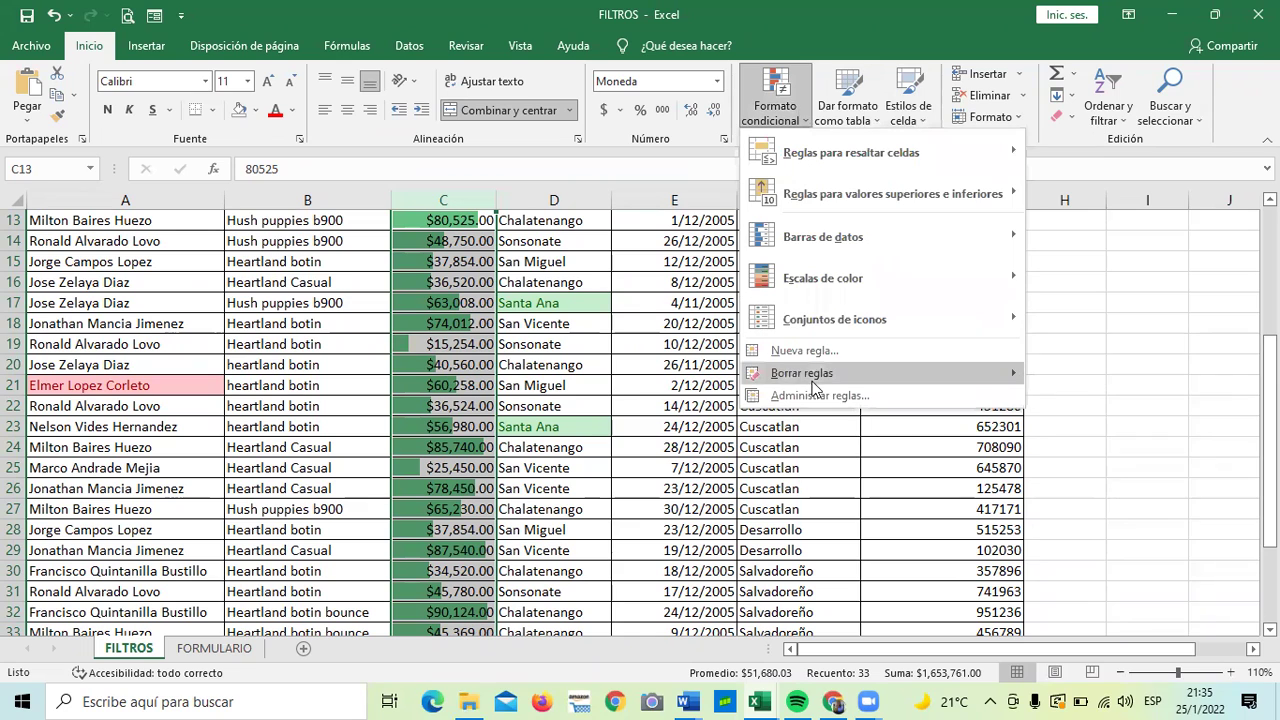
mouse_move(810, 378)
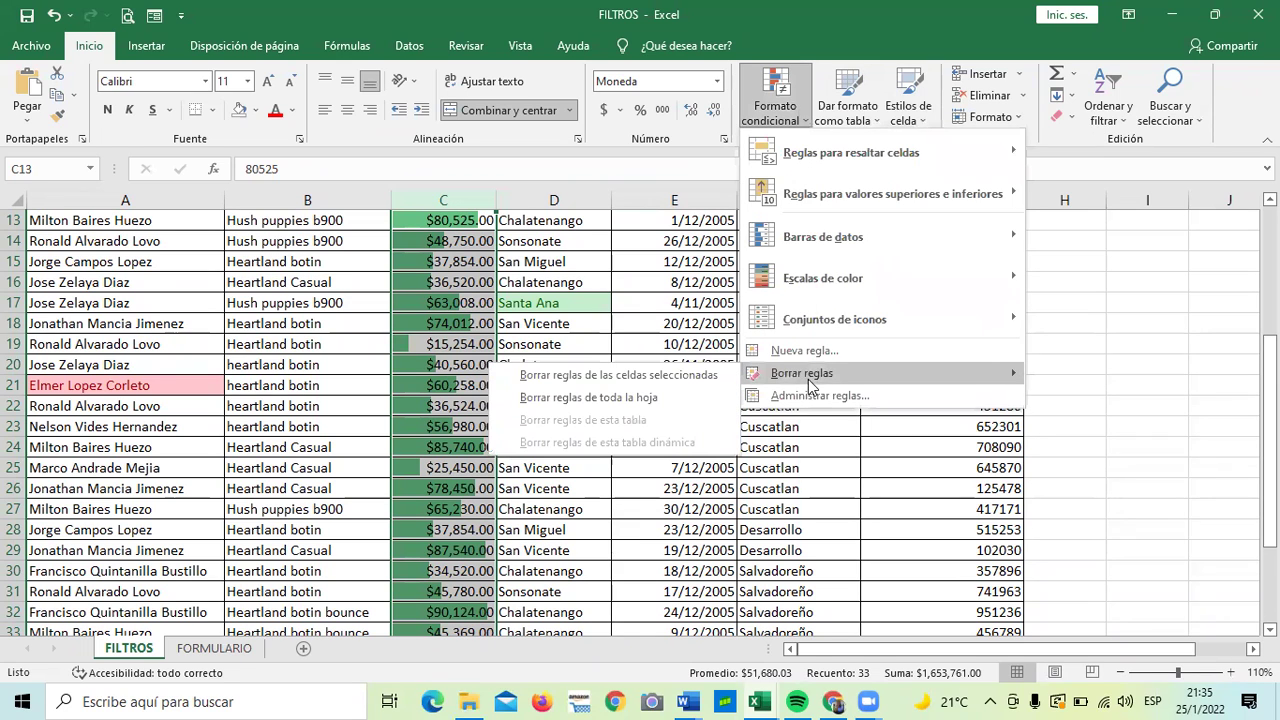
left_click(697, 378)
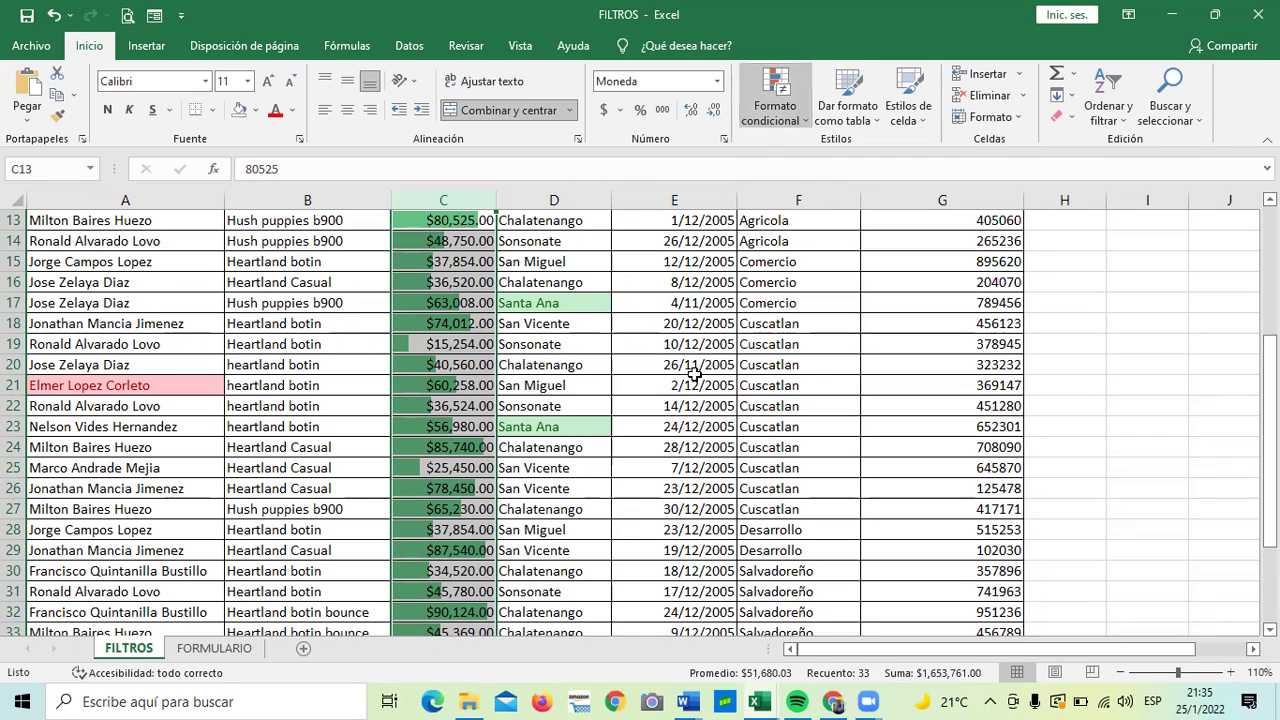
left_click(795, 118)
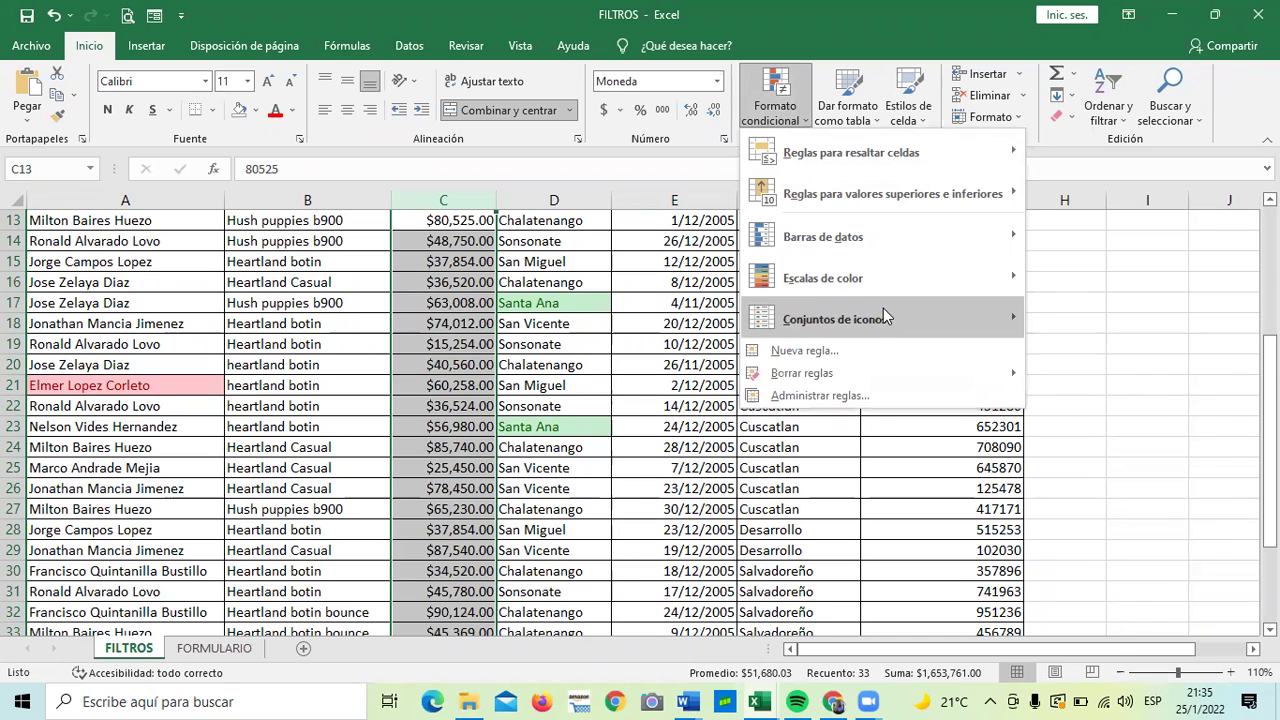
Apply the '3 flechas (de color)' icon set to the PAGO values in column C.
mouse_move(926, 321)
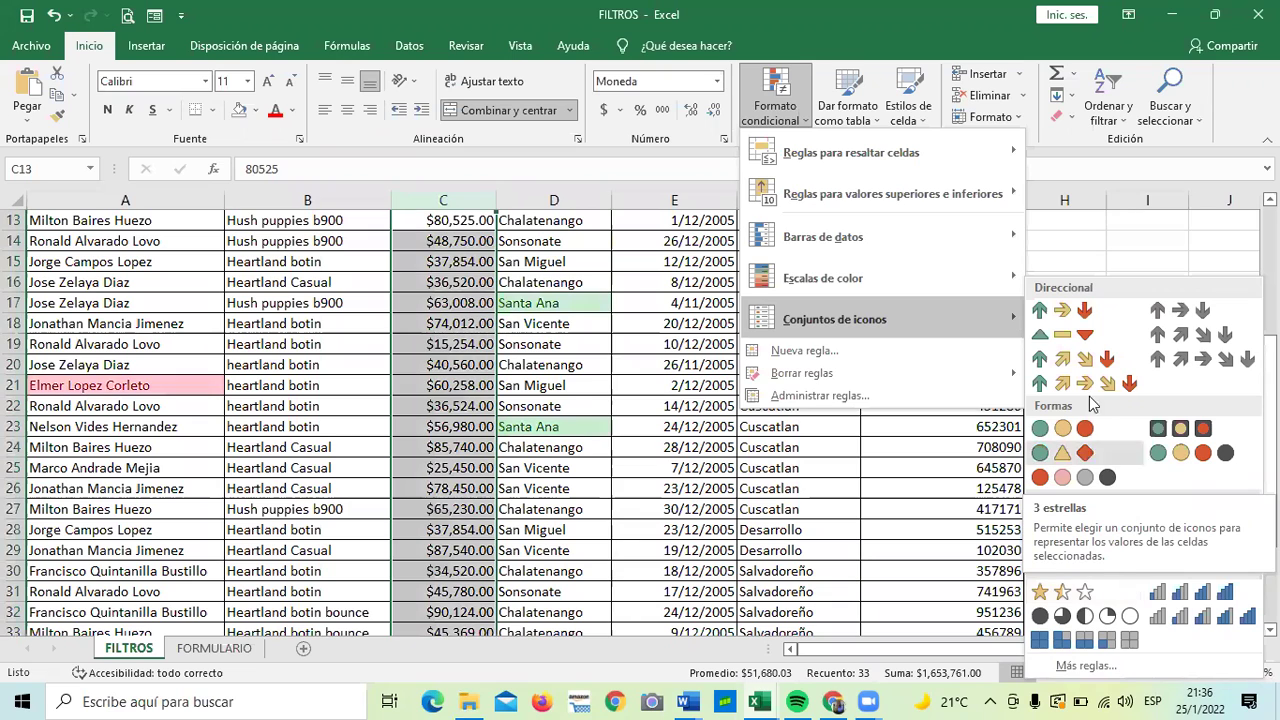
left_click(1092, 316)
left_click(857, 404)
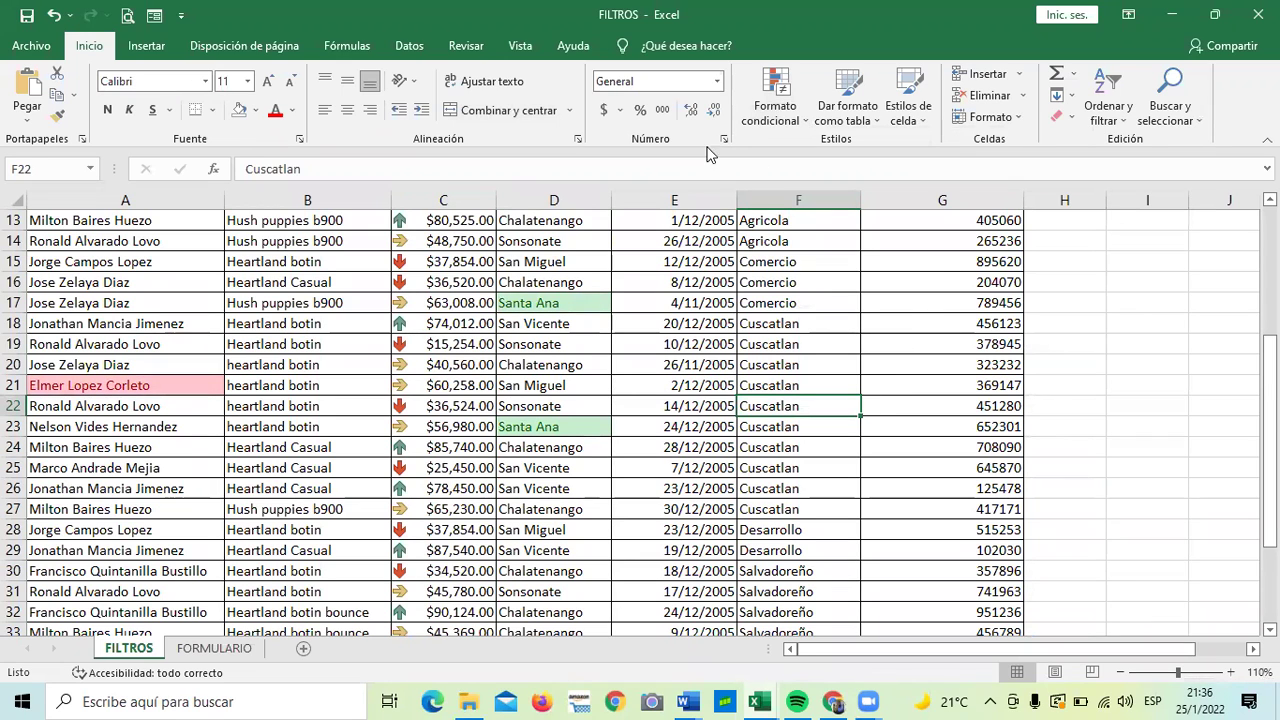
left_click(804, 120)
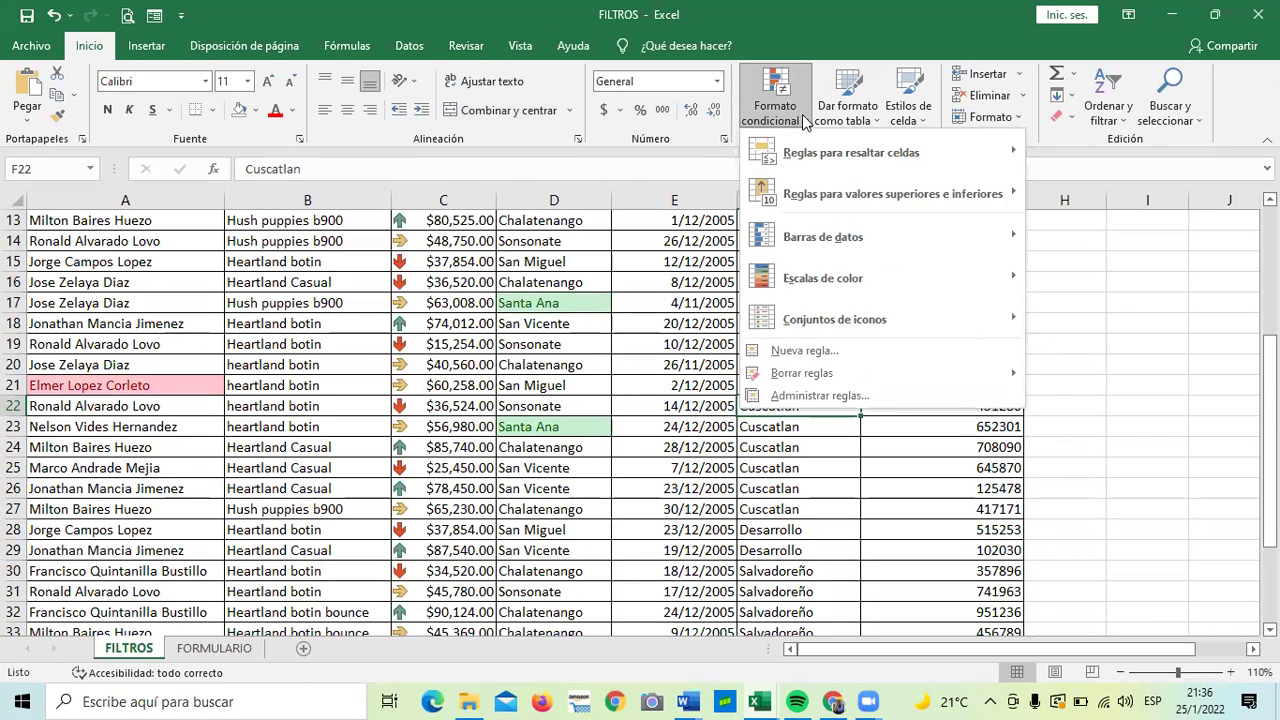
Clear the arrow icon set rules from column C.
mouse_move(789, 373)
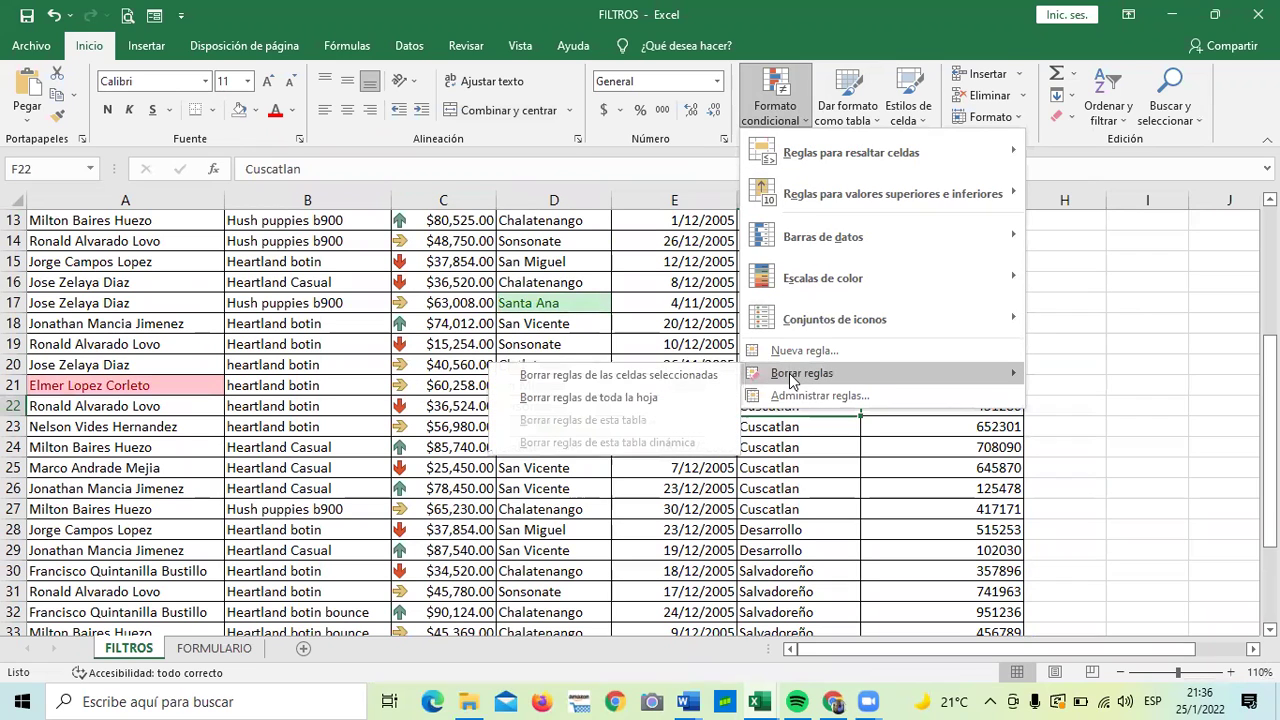
left_click(712, 375)
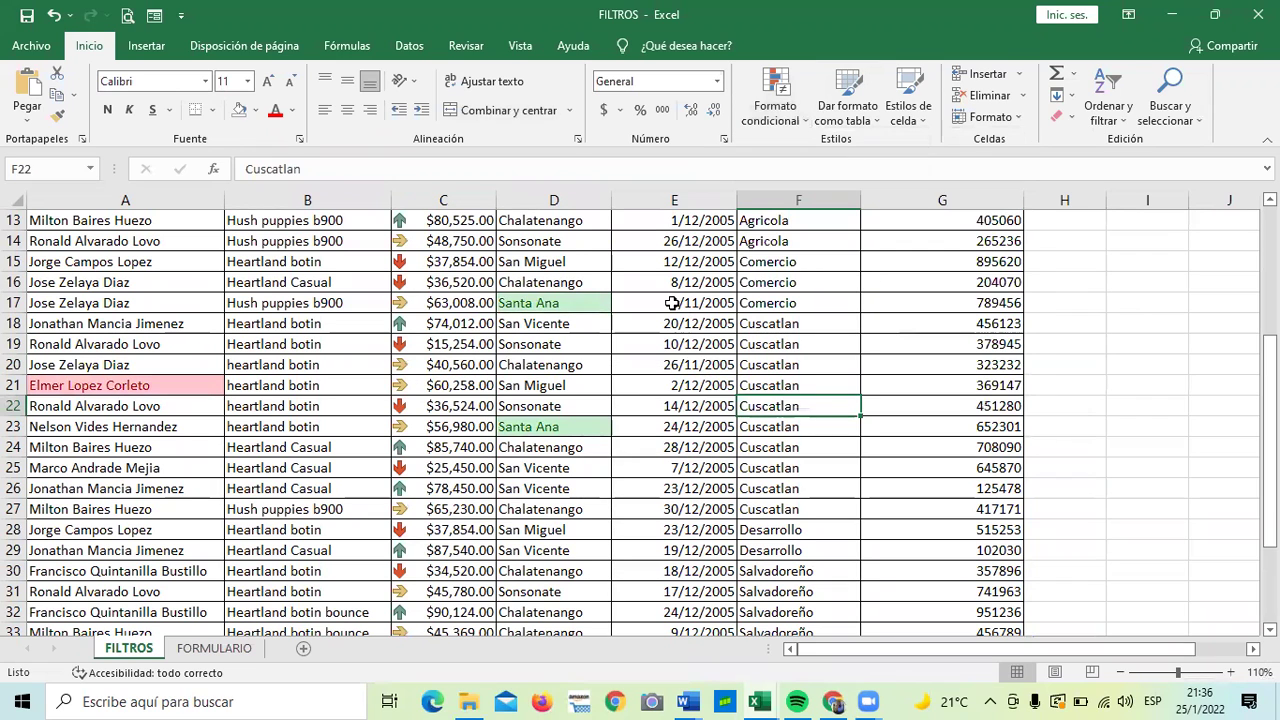
left_click(448, 200)
left_click(779, 128)
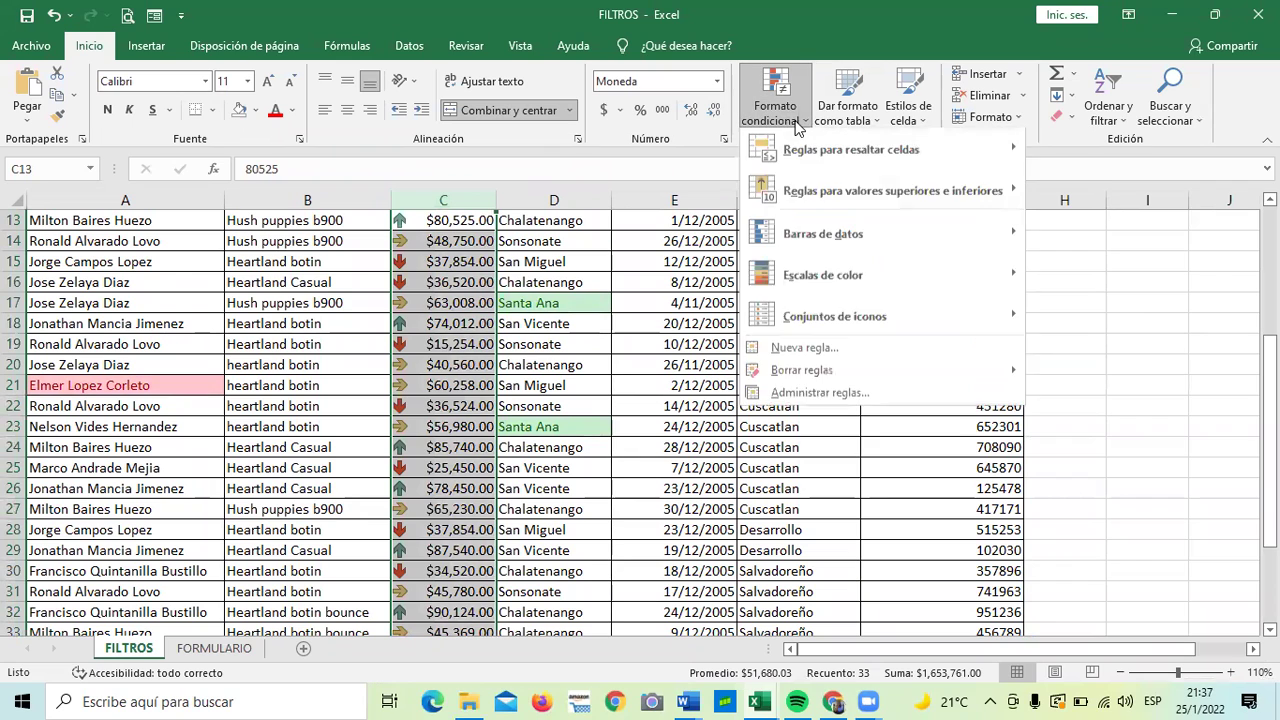
mouse_move(775, 373)
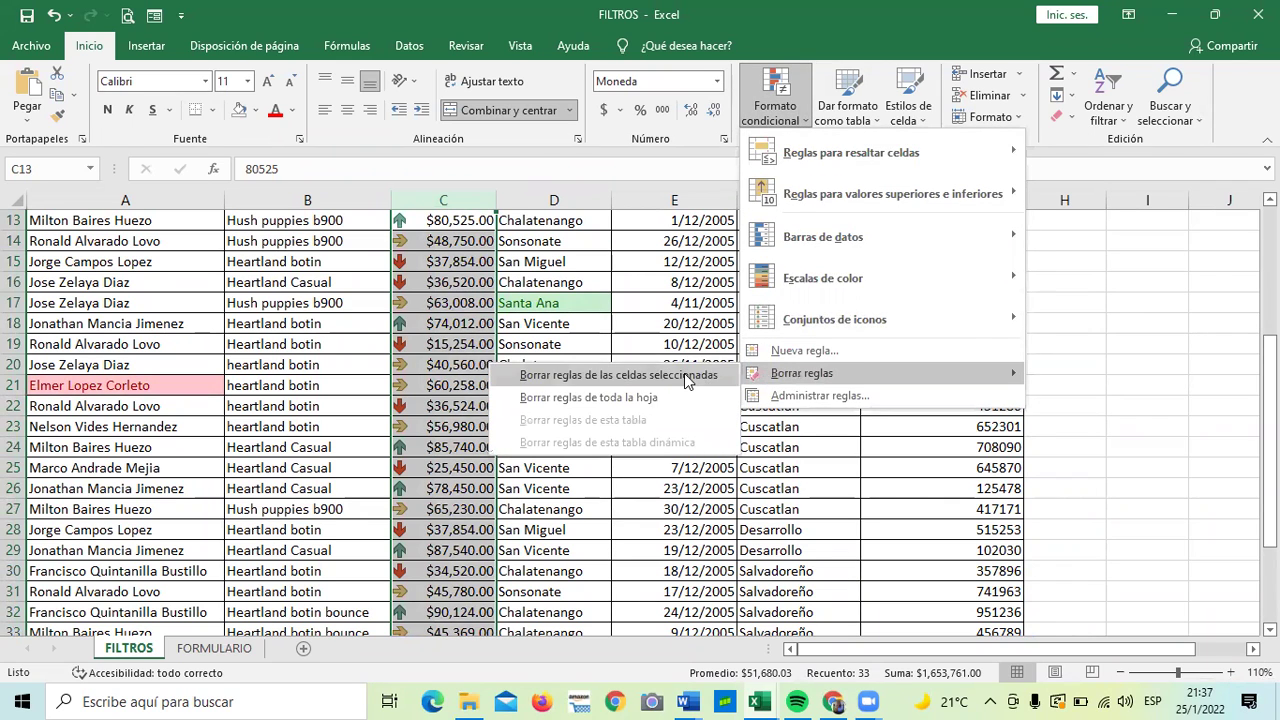
left_click(699, 376)
Apply blue gradient-fill data bars to column C.
left_click(795, 108)
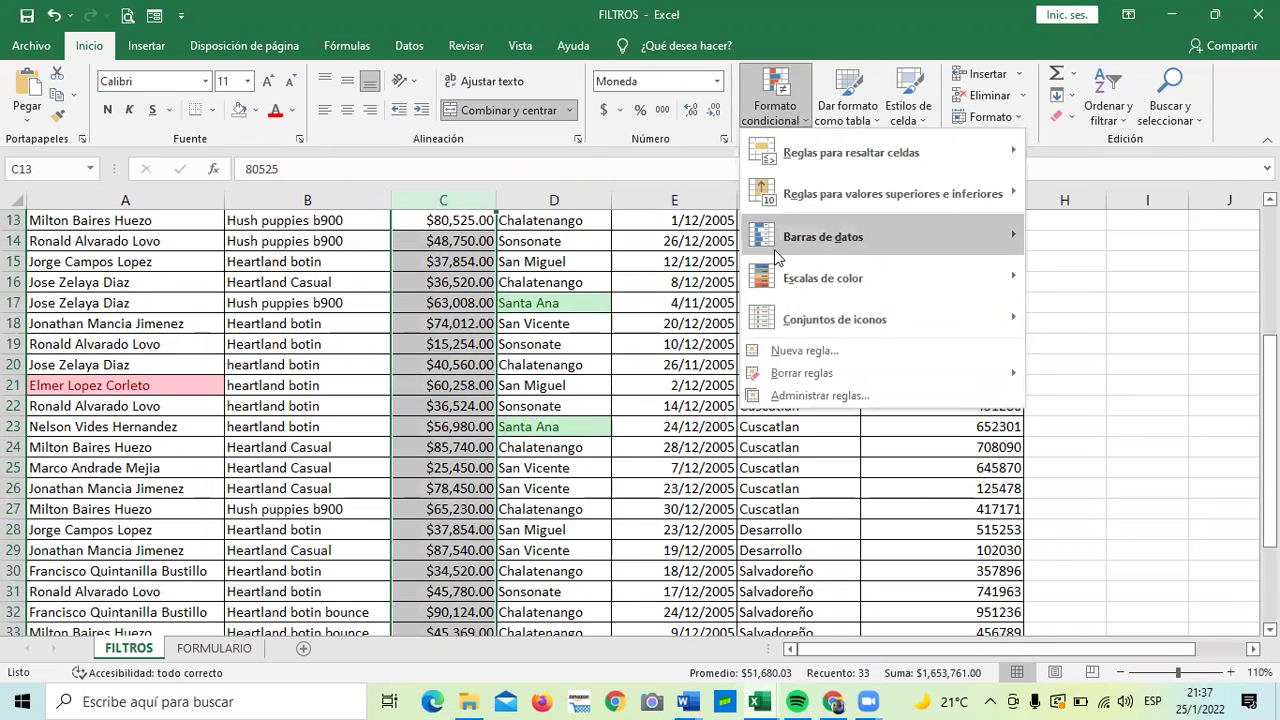
mouse_move(866, 244)
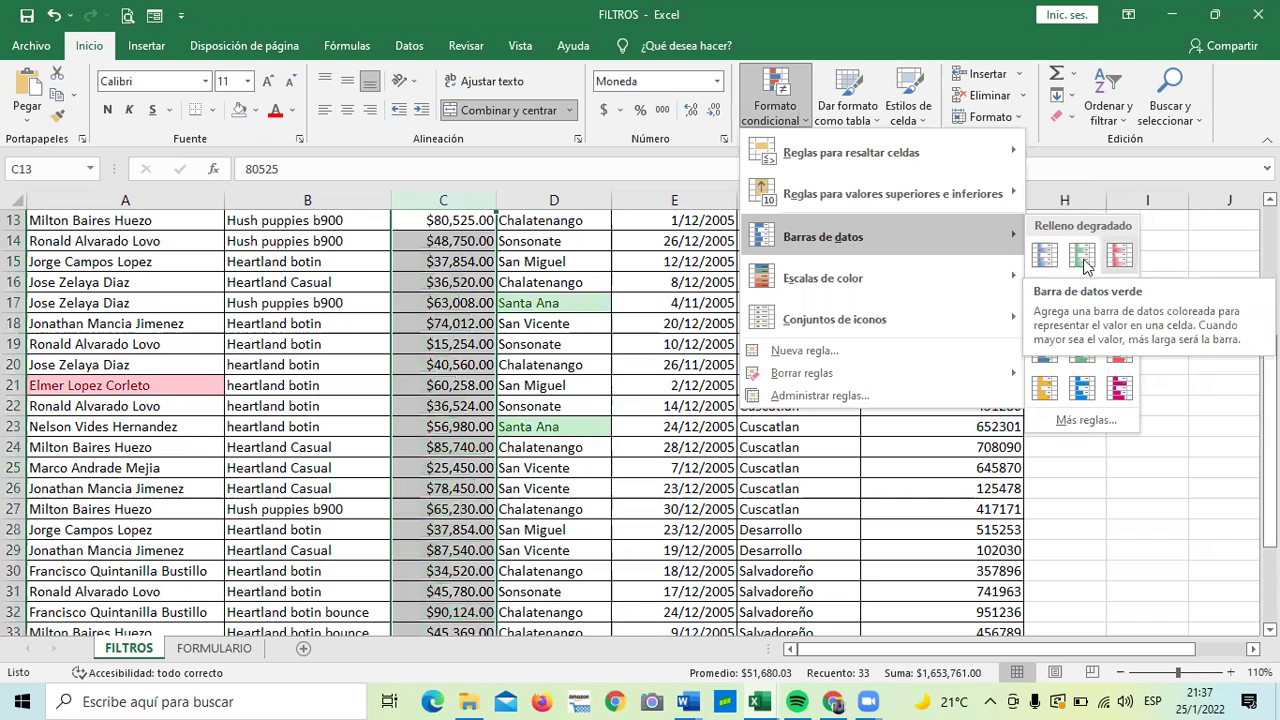
left_click(1046, 259)
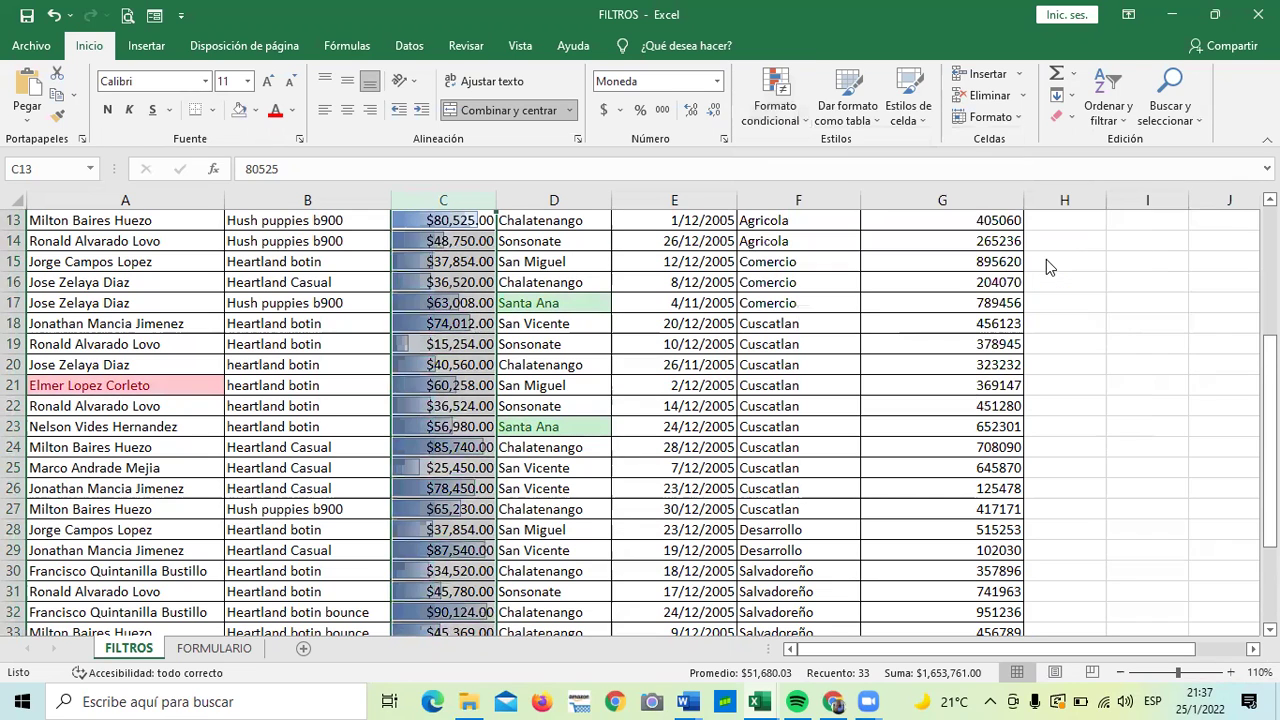
left_click(810, 320)
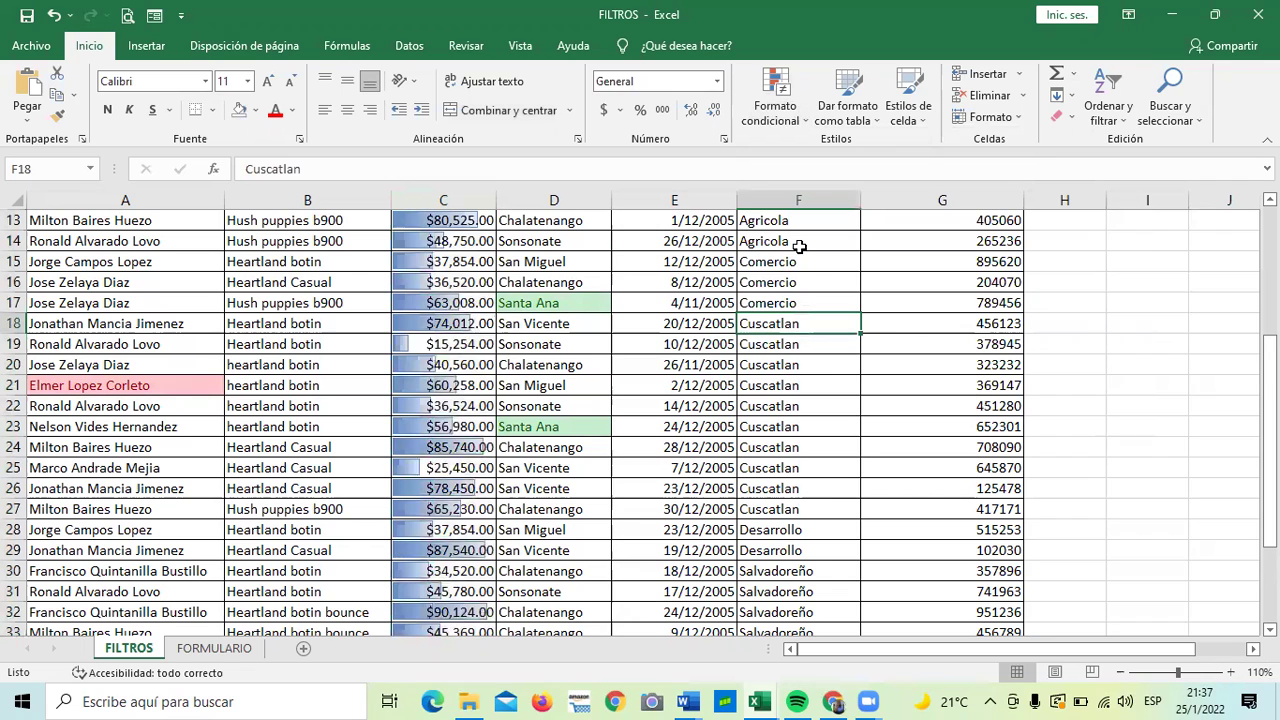
scroll(867, 462, "up", 1)
scroll(867, 462, "down", 1)
scroll(474, 518, "down", 3)
scroll(690, 453, "up", 3)
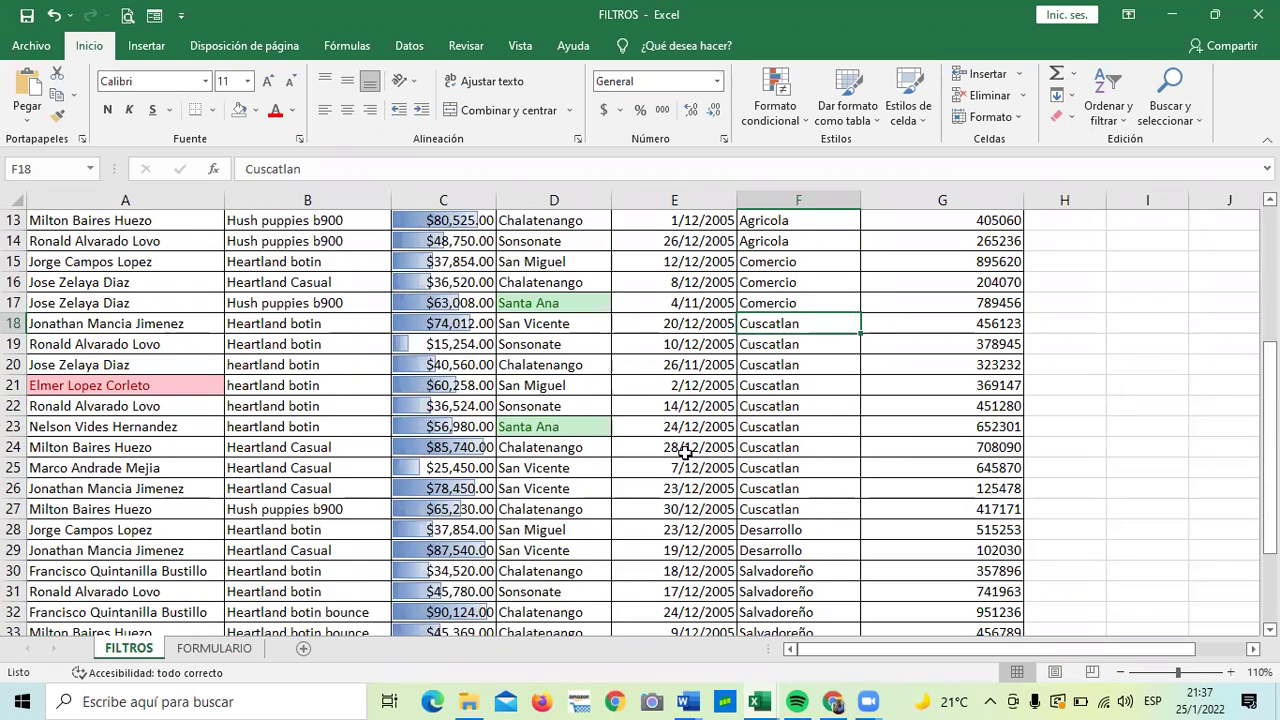
scroll(675, 452, "up", 2)
scroll(675, 450, "down", 2)
mouse_move(760, 700)
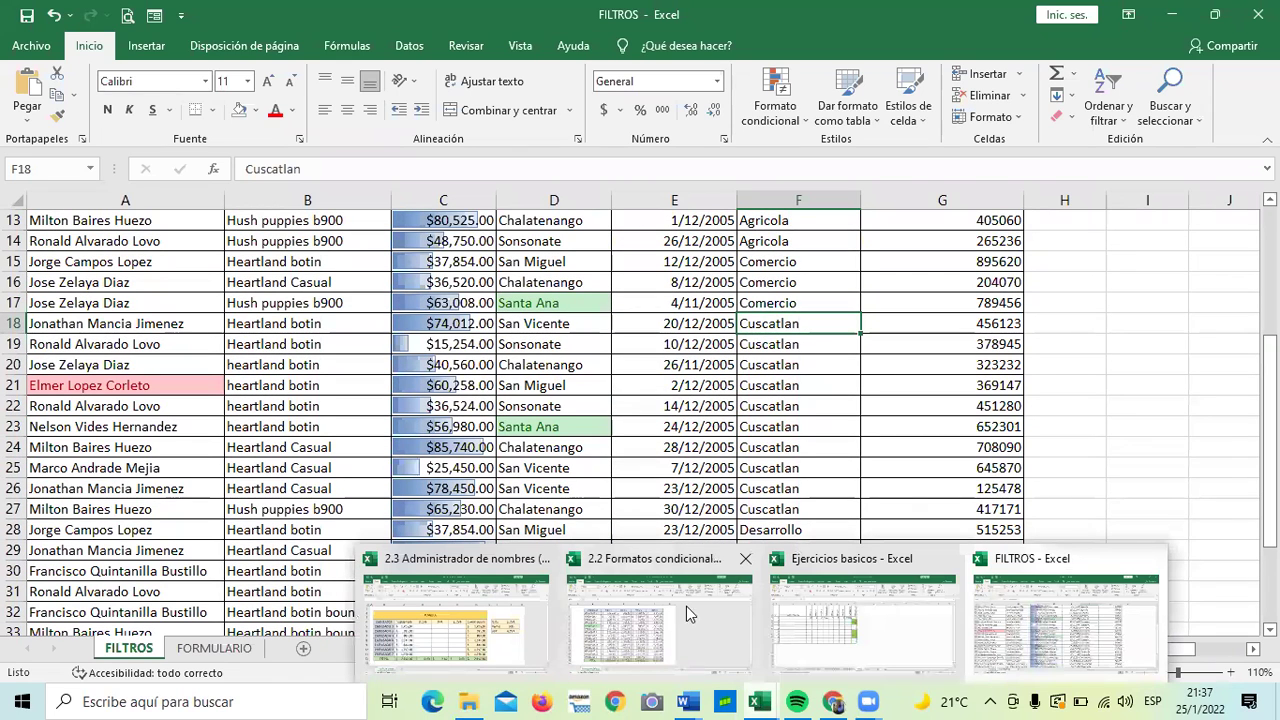
left_click(703, 636)
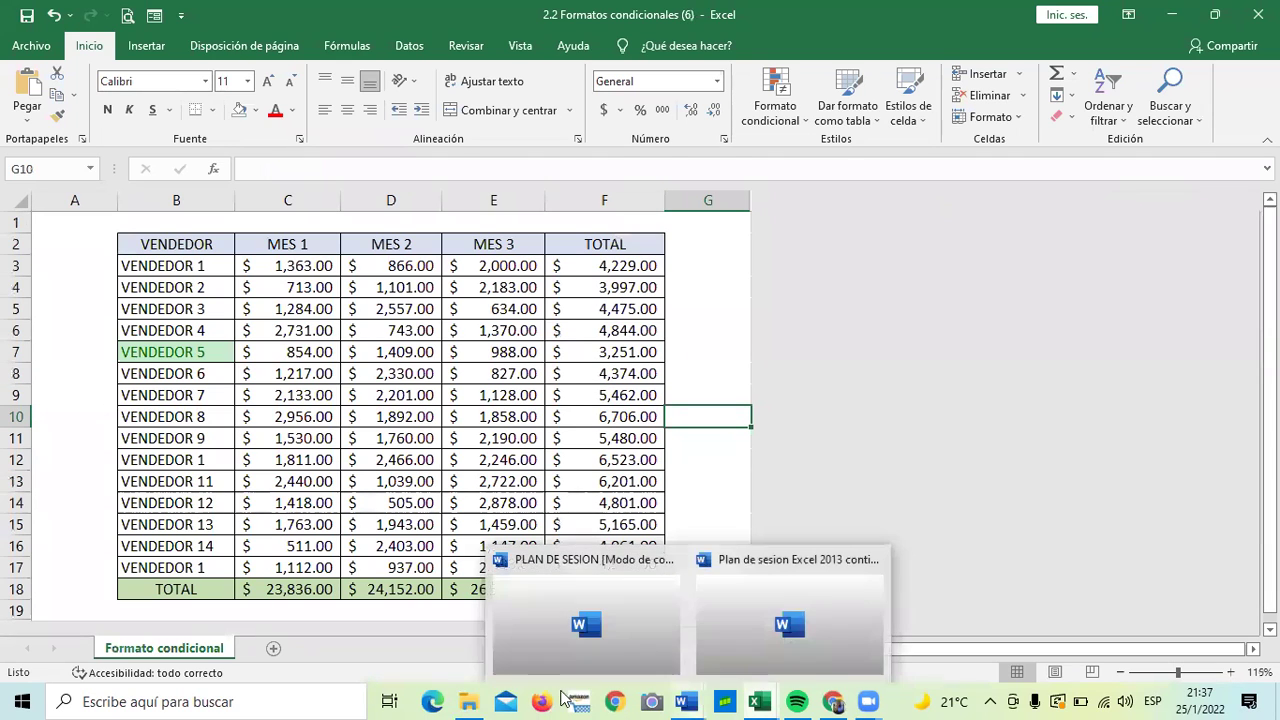
mouse_move(760, 700)
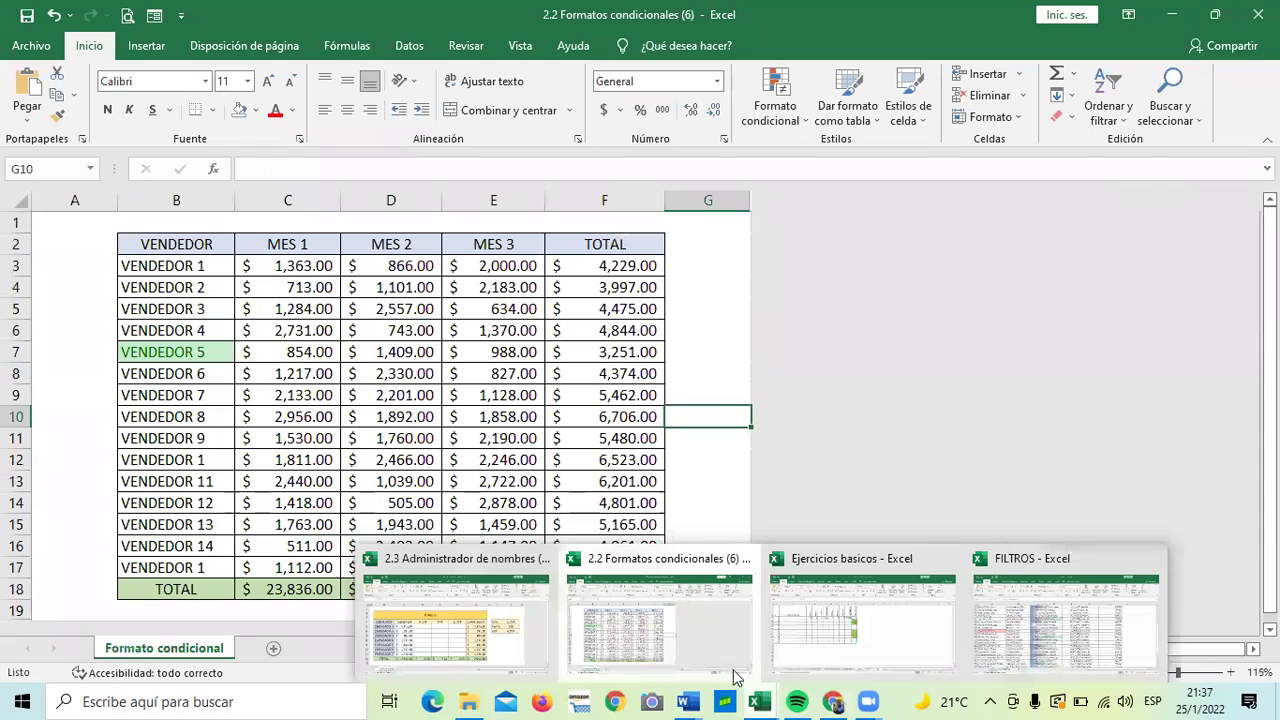
left_click(1052, 640)
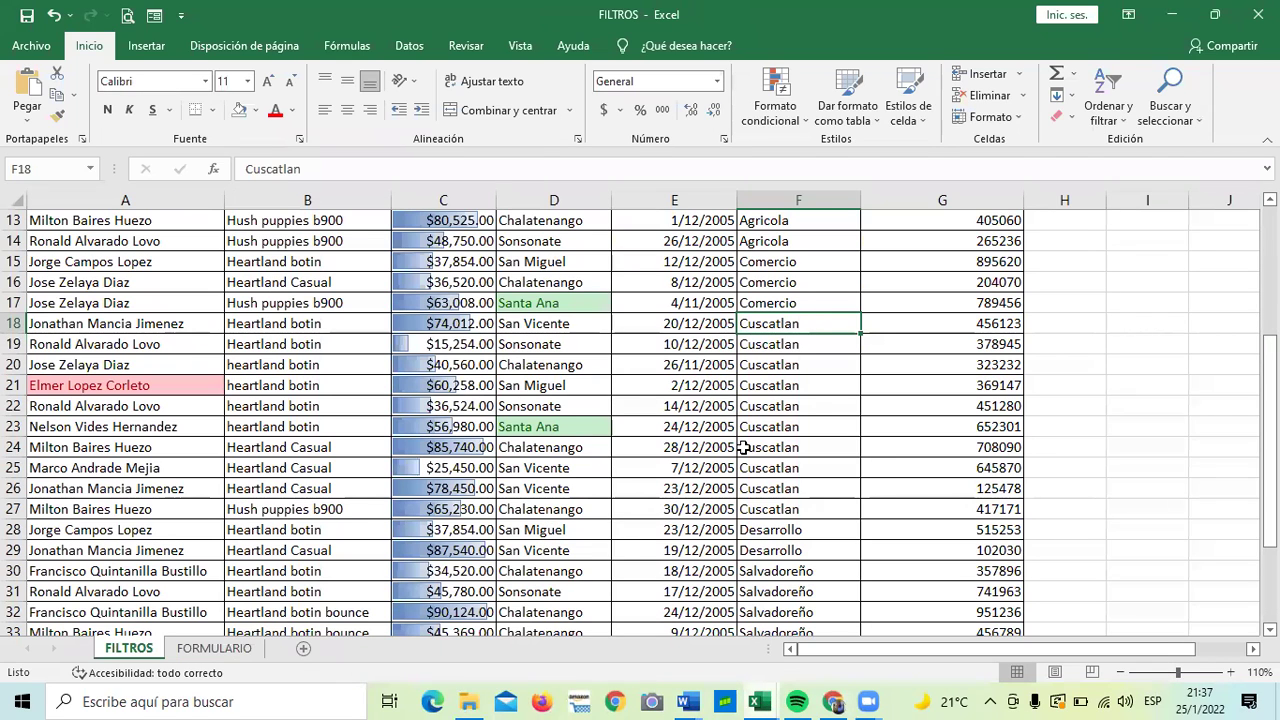
scroll(305, 434, "up", 3)
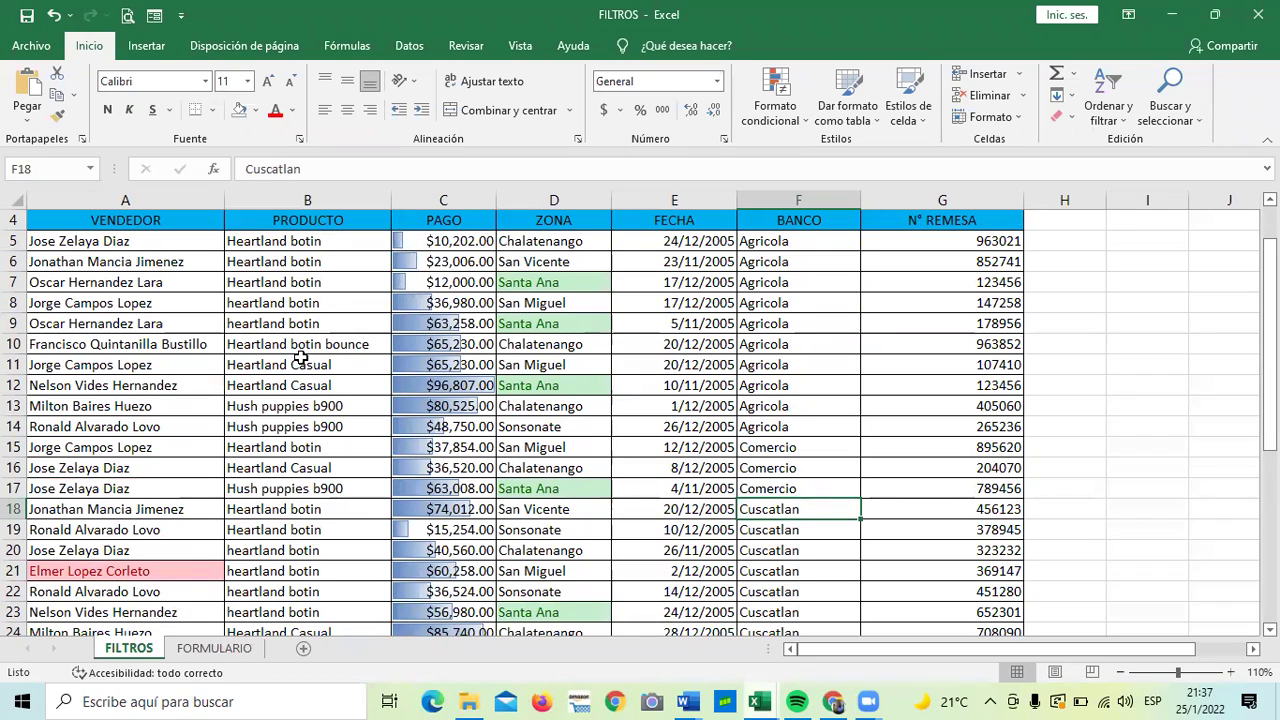
Add a 'Texto que contiene' rule marking 'Heartland Casual' cells in column B light red with dark red text.
scroll(309, 449, "down", 5)
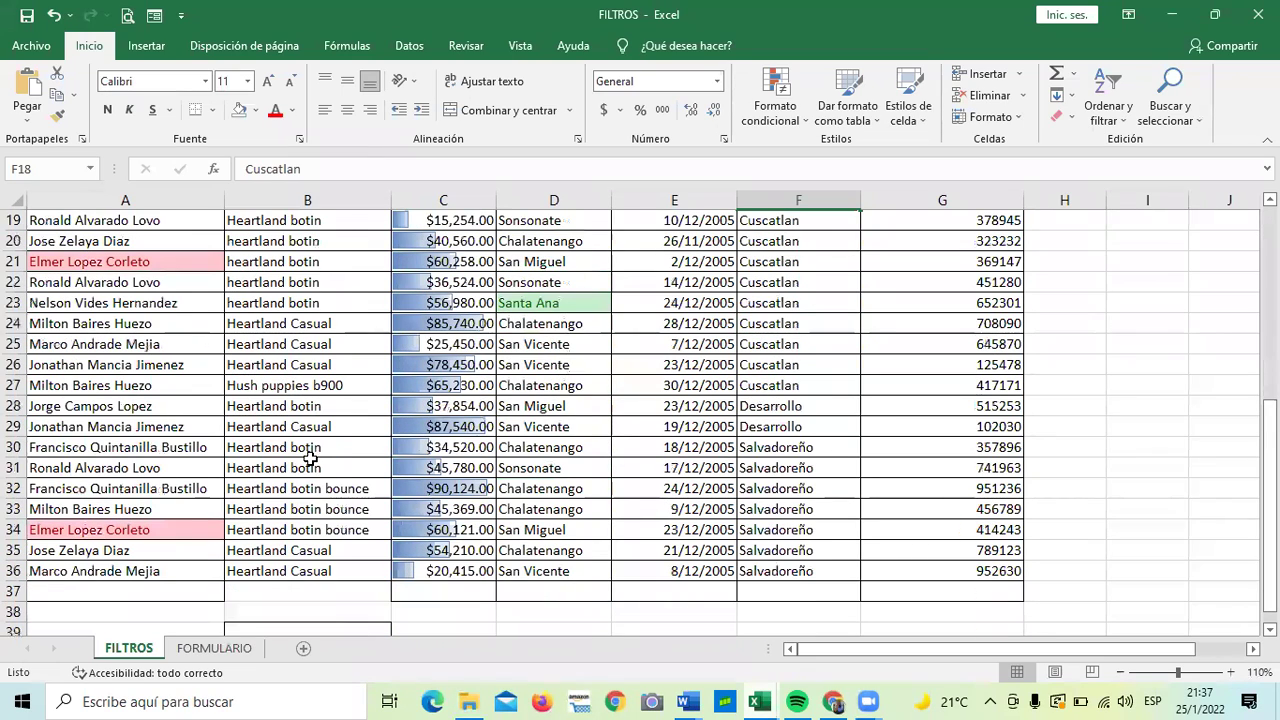
scroll(296, 354, "up", 1)
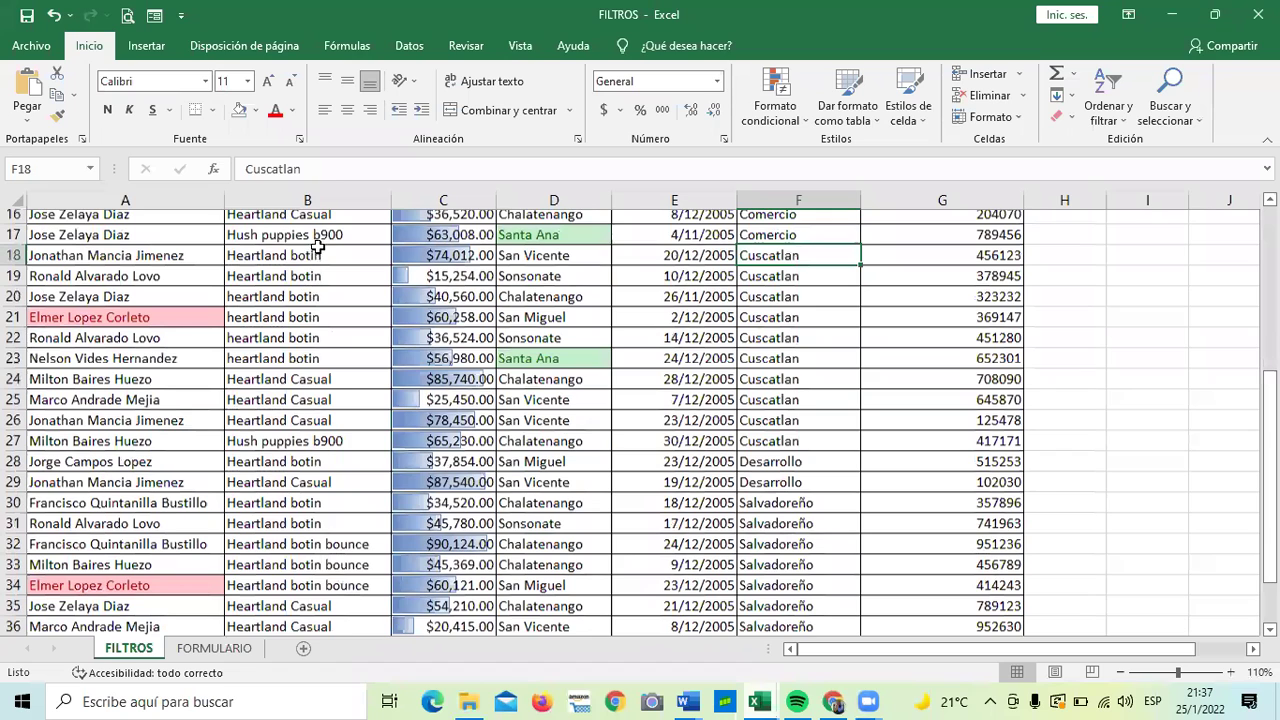
left_click(336, 196)
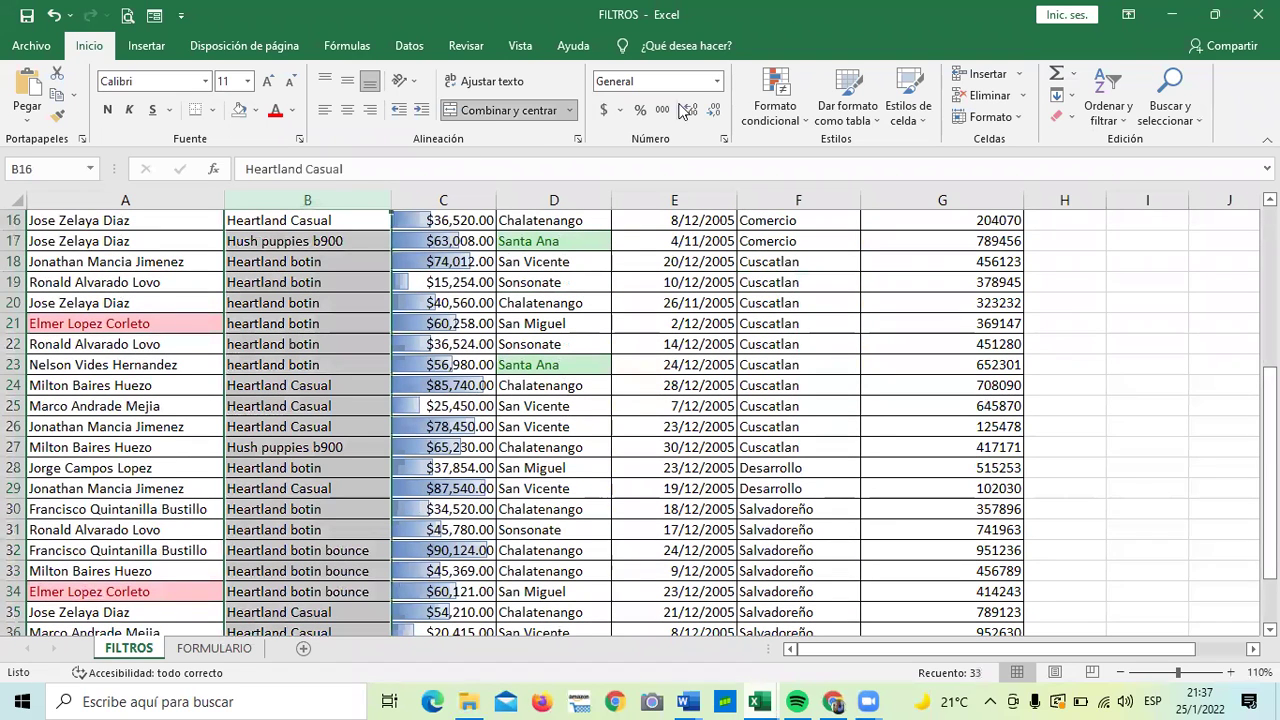
left_click(786, 122)
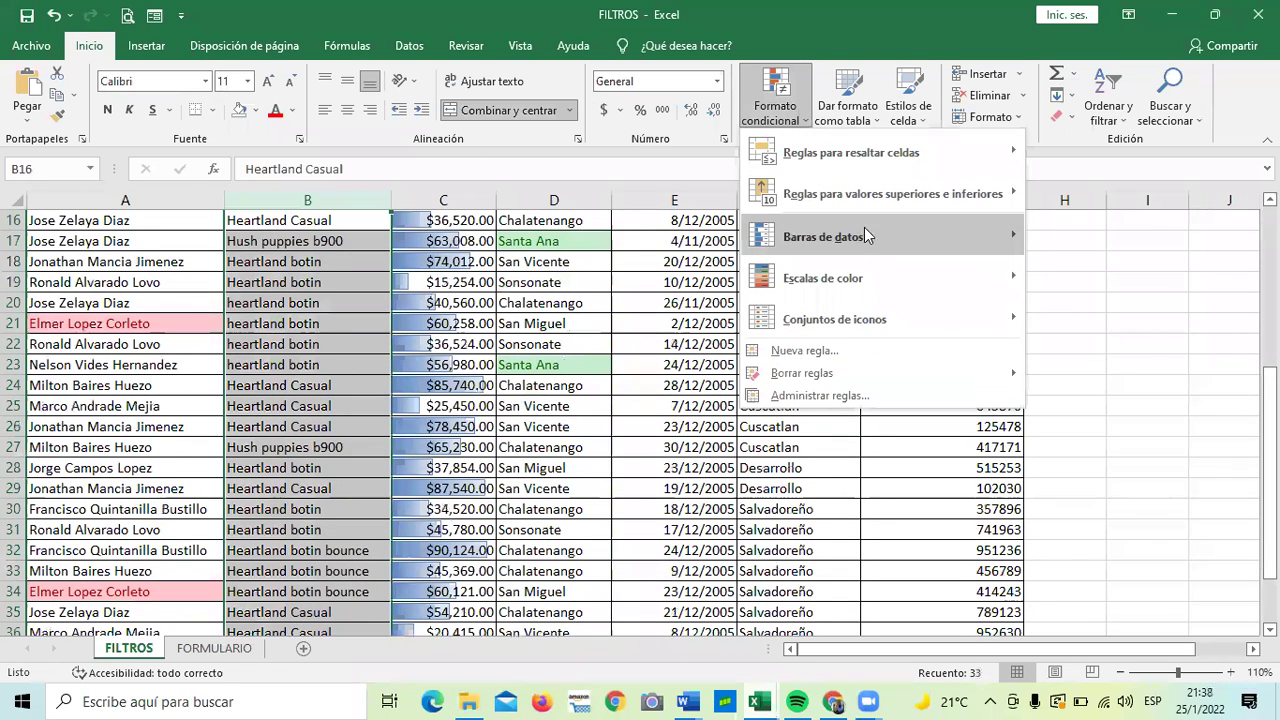
mouse_move(976, 152)
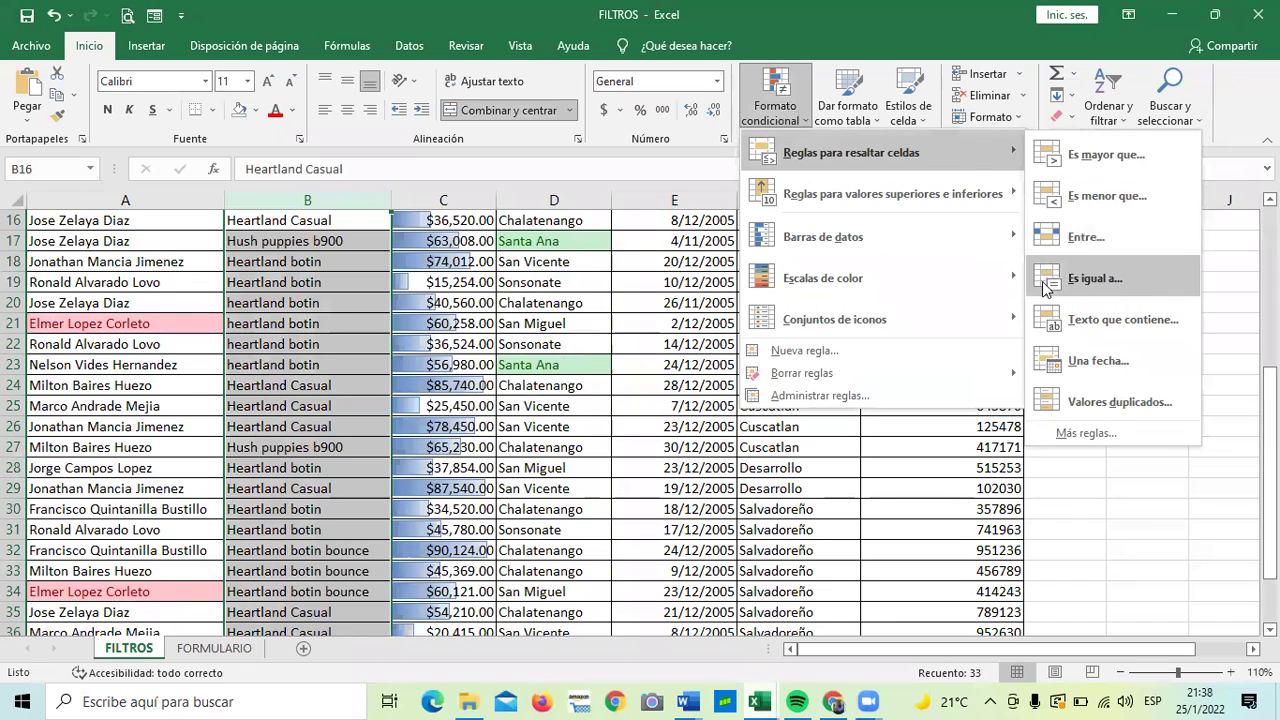
left_click(1046, 319)
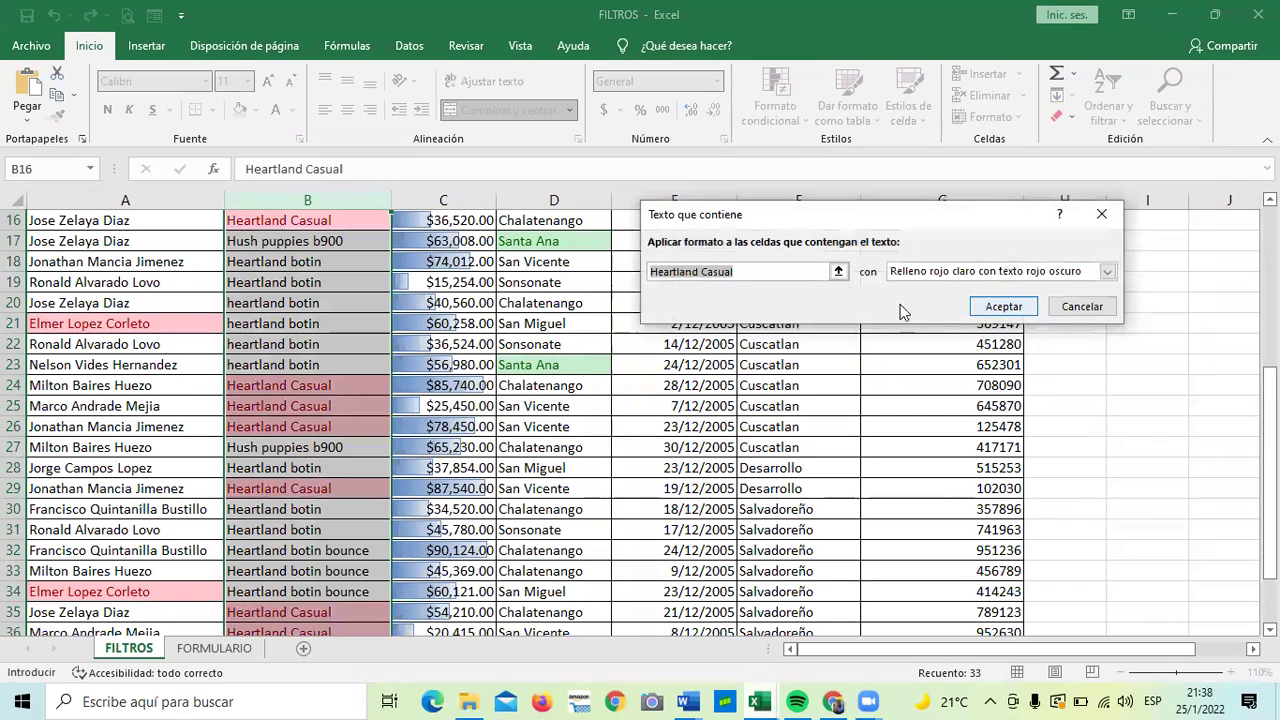
left_click(772, 273)
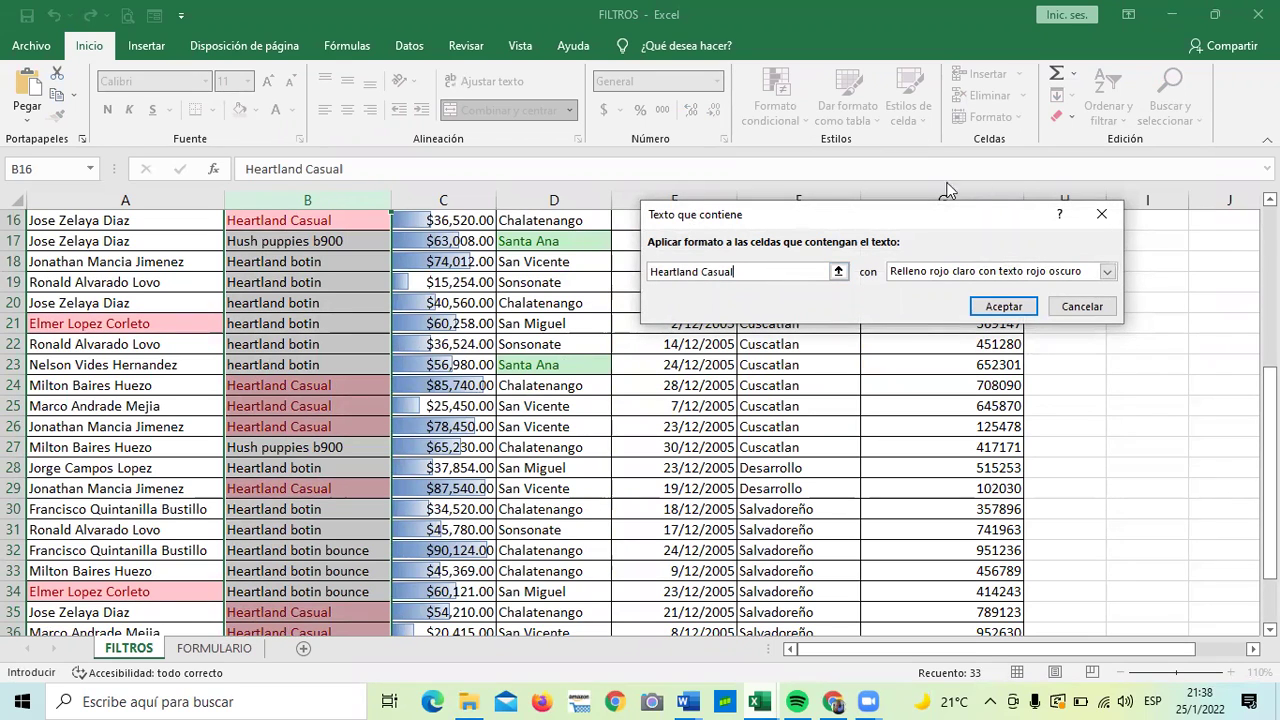
left_click(1004, 306)
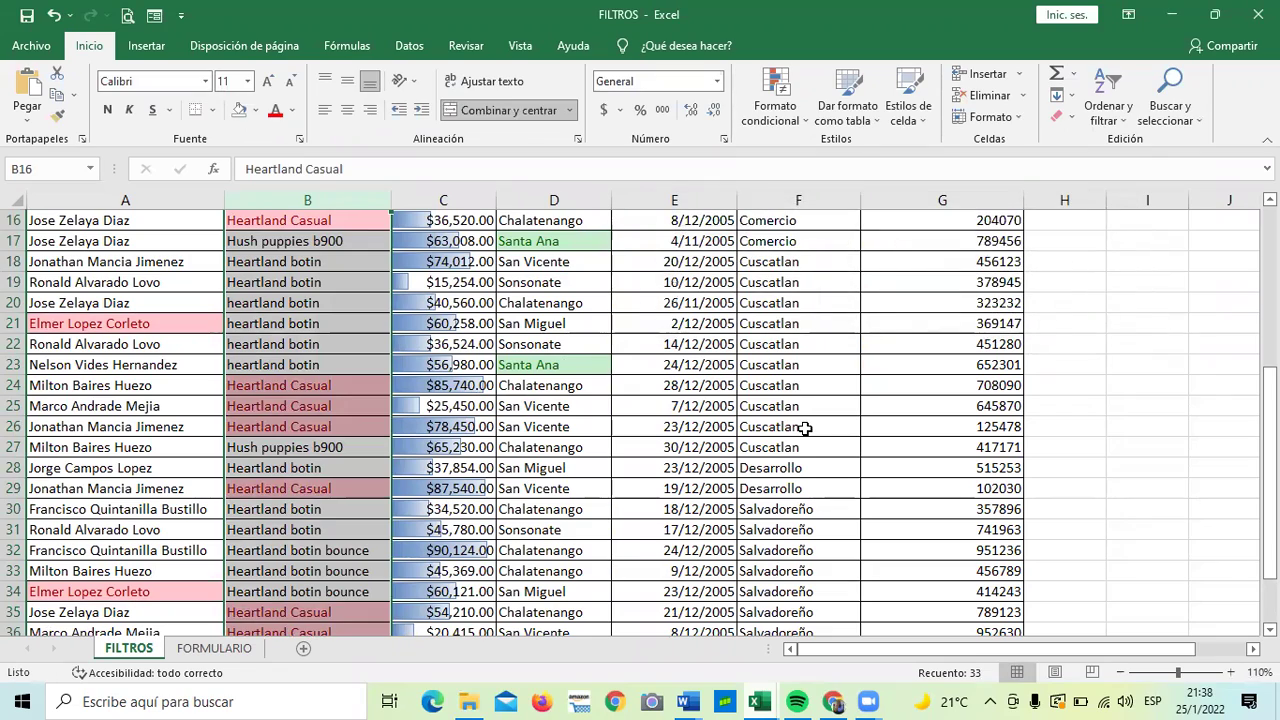
left_click(804, 427)
scroll(806, 406, "down", 1)
scroll(804, 408, "up", 1)
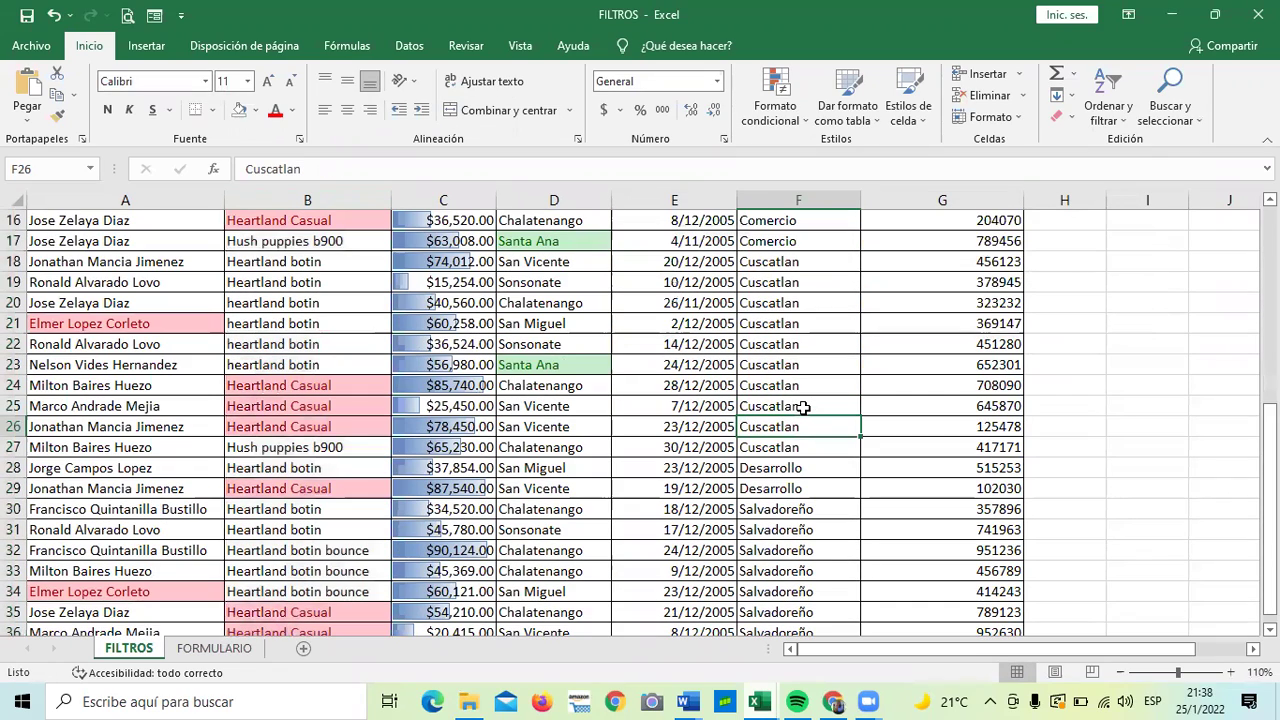
scroll(434, 436, "up", 4)
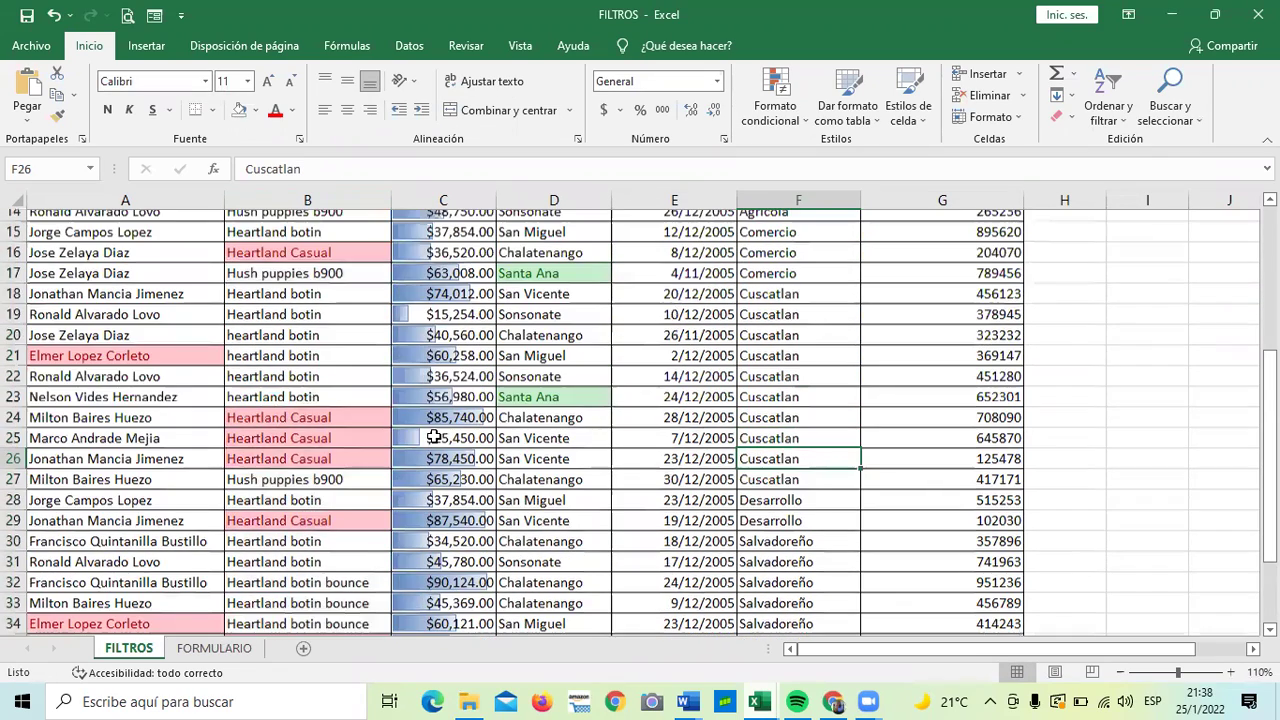
Select the FILTROS sales table from the VENDEDOR header in A4 down to its last row in column G.
scroll(575, 462, "up", 1)
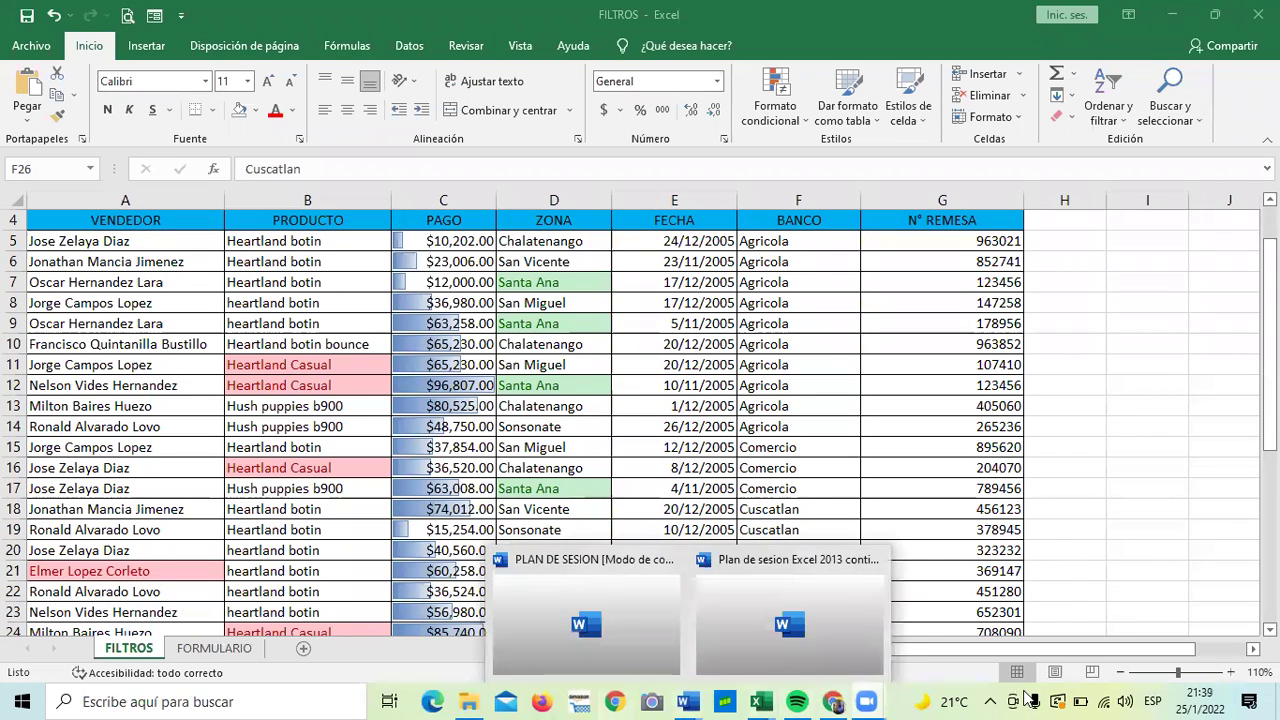
mouse_move(1081, 697)
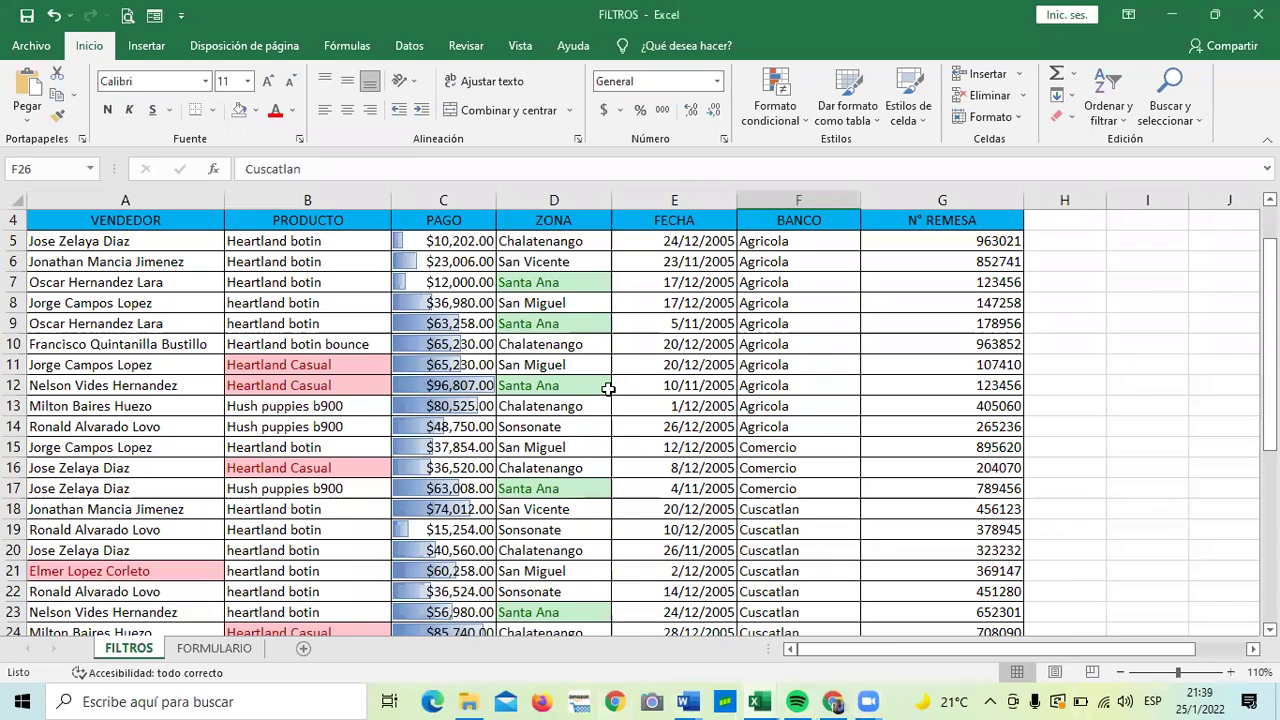
left_click_drag(63, 219, 690, 550)
left_click_drag(805, 698, 929, 604)
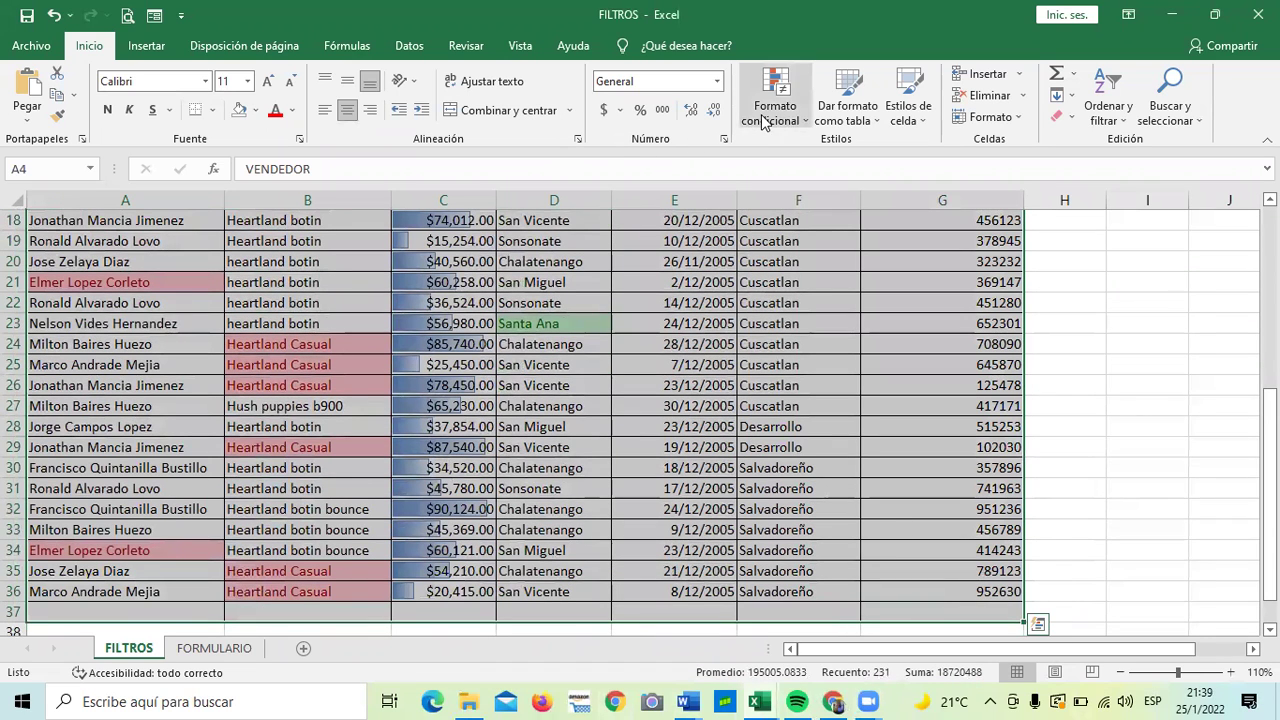
Clear all conditional formatting rules from the selected FILTROS table.
left_click(798, 120)
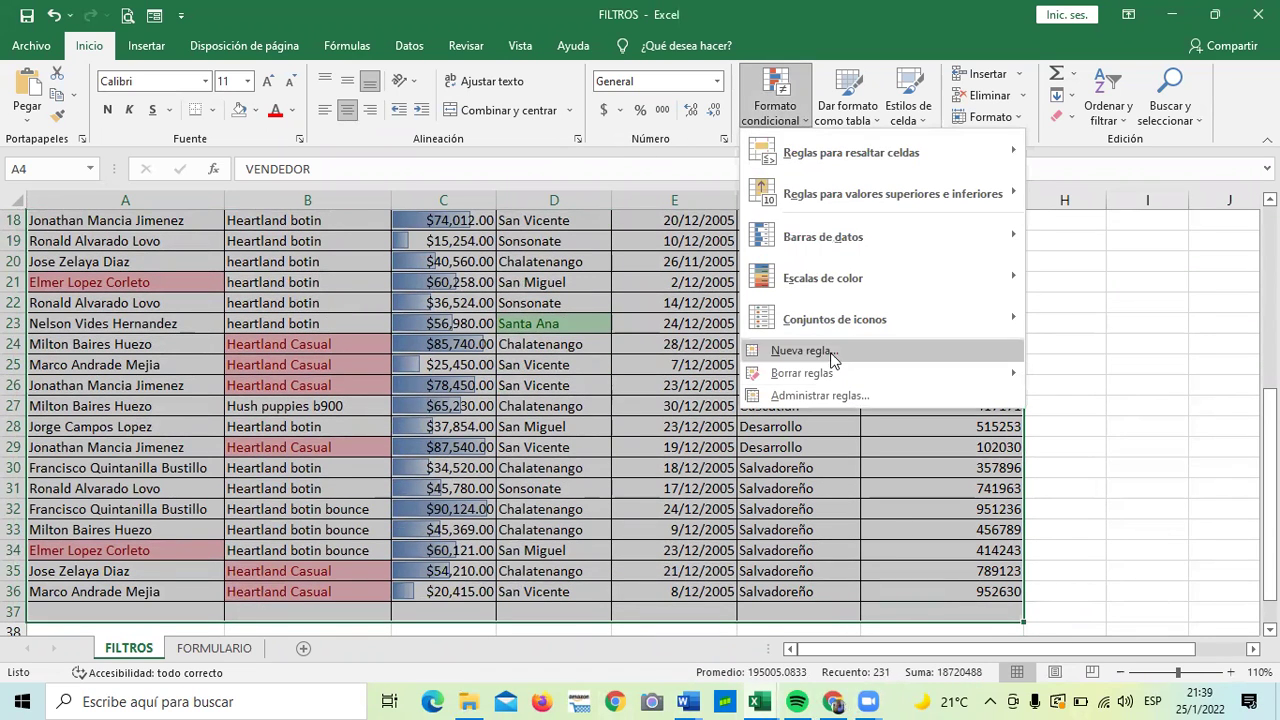
mouse_move(803, 378)
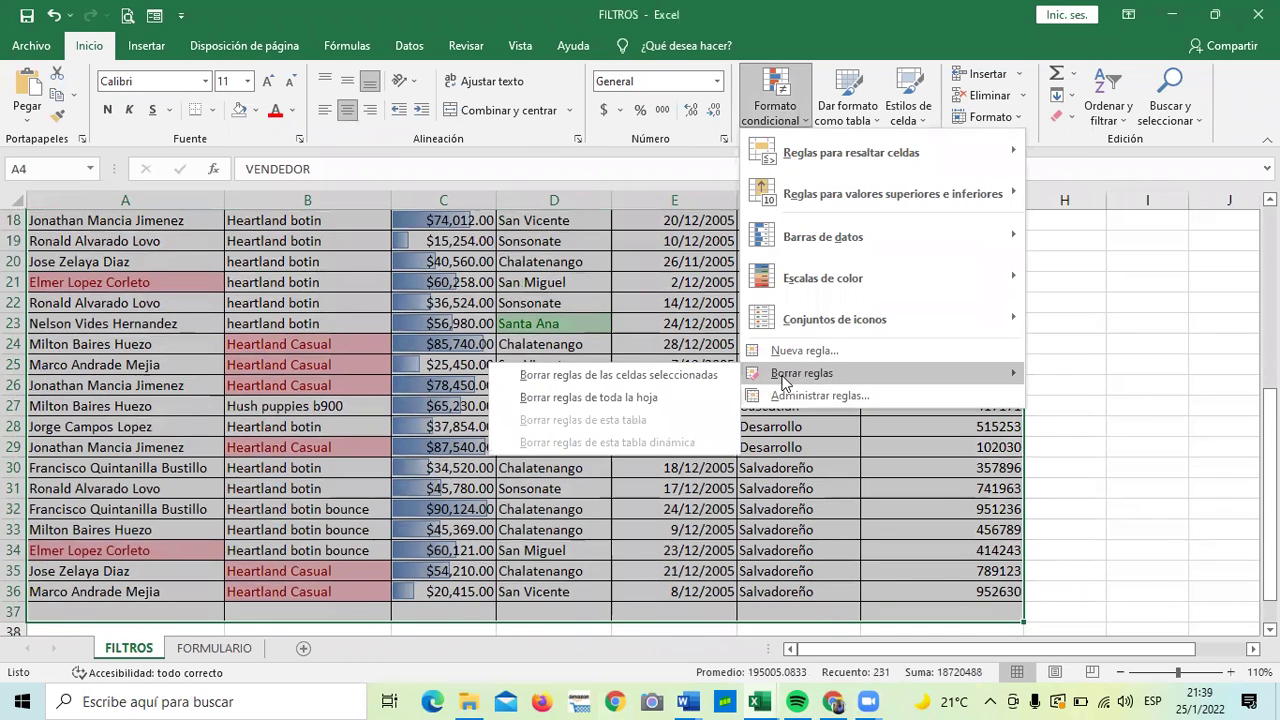
left_click(695, 376)
left_click(626, 388)
scroll(626, 408, "up", 6)
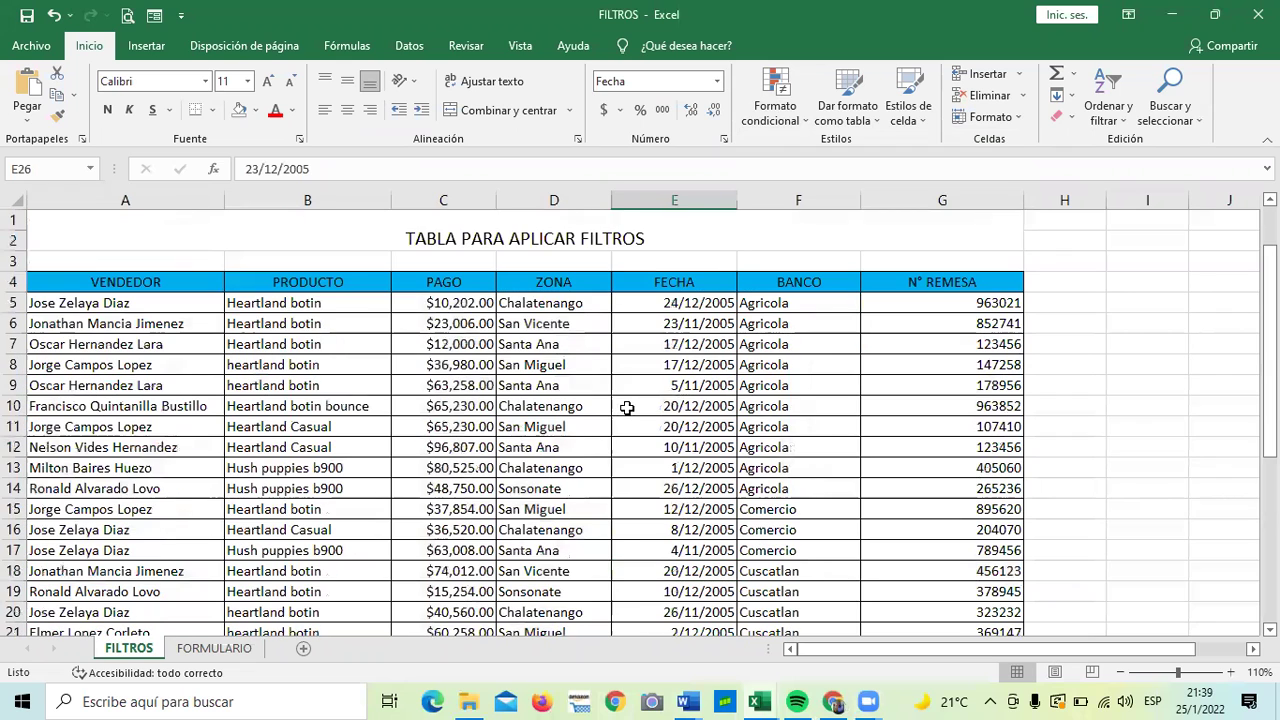
From cell D8, preview a New Rule for cell values 'entre' and close it without saving.
left_click(607, 368)
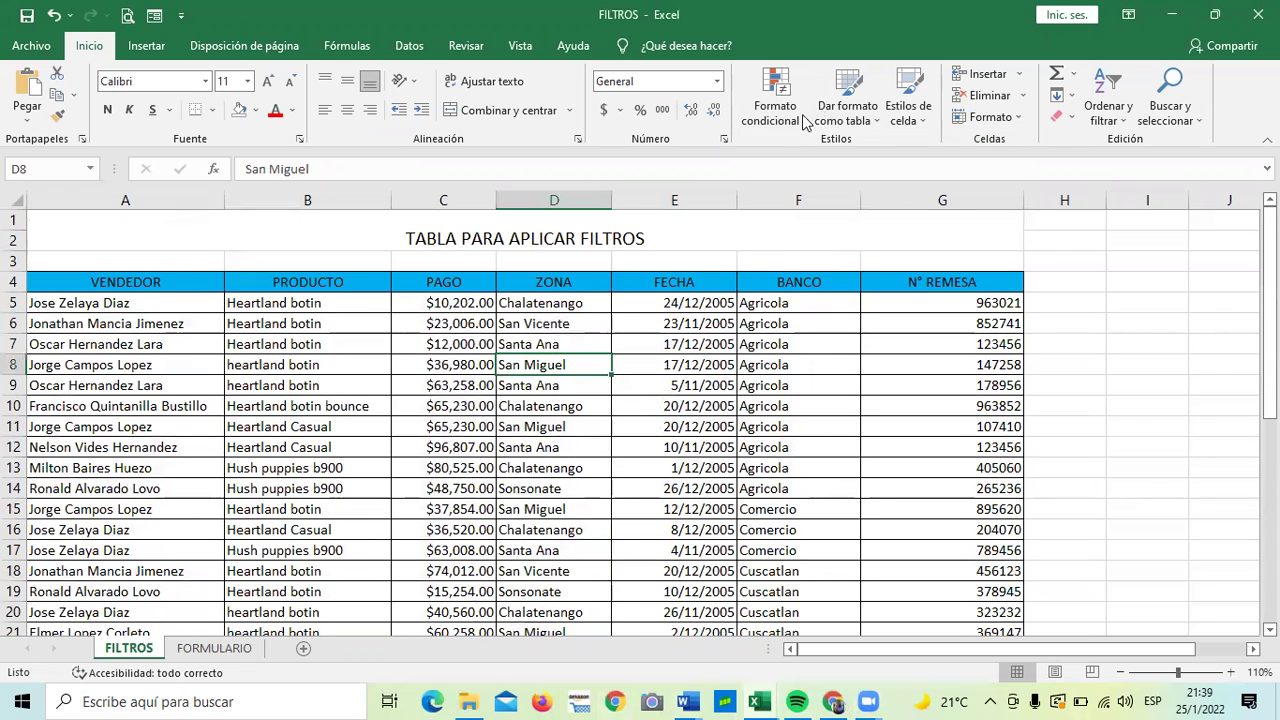
left_click(798, 114)
left_click(808, 349)
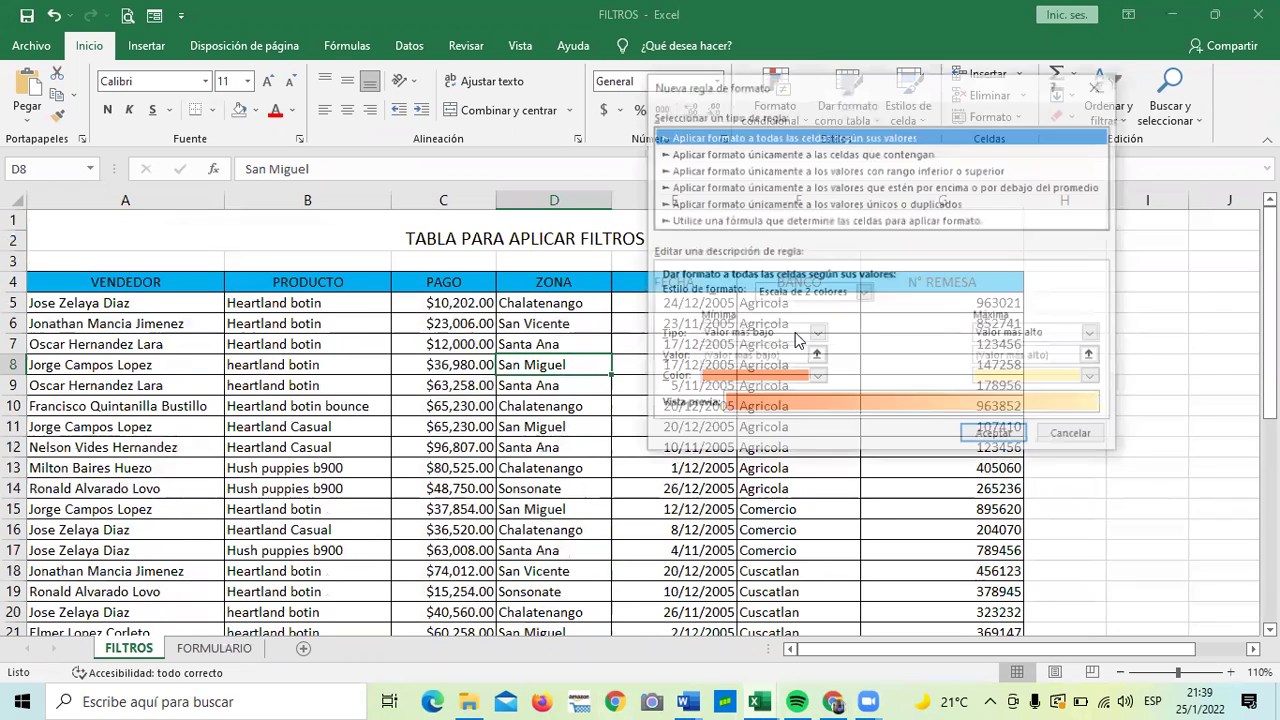
left_click_drag(891, 99, 663, 139)
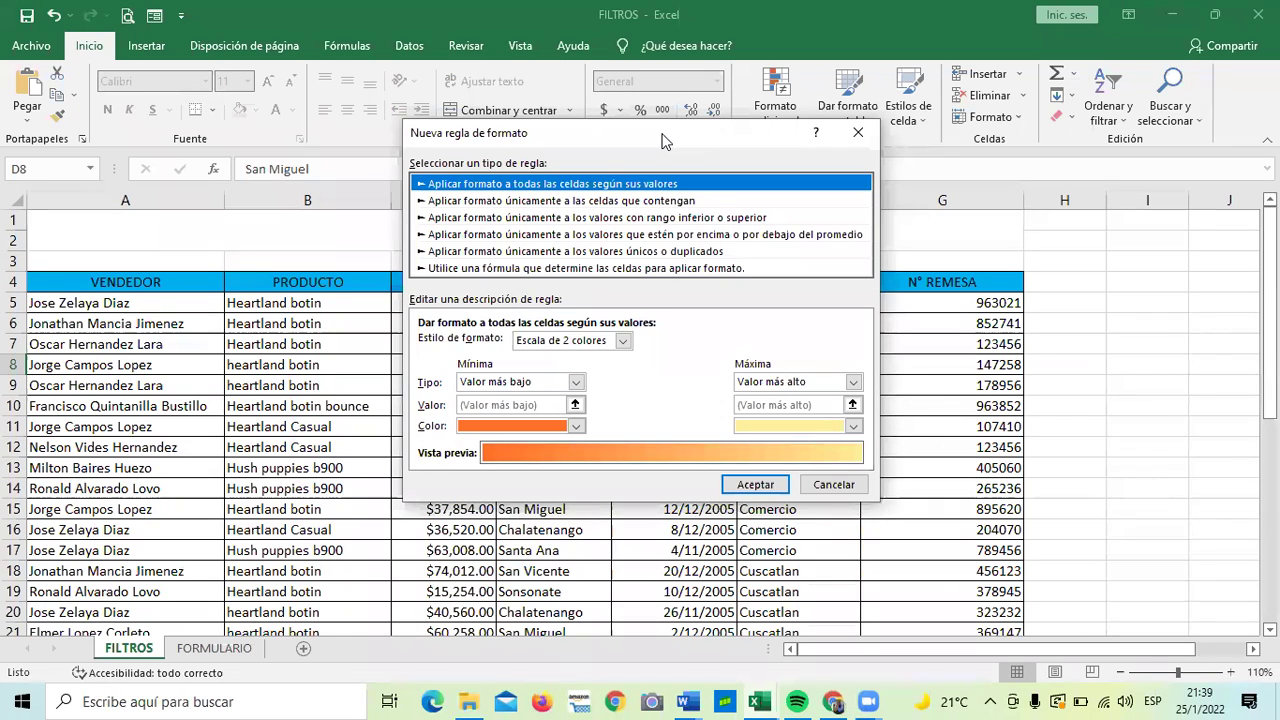
left_click(575, 200)
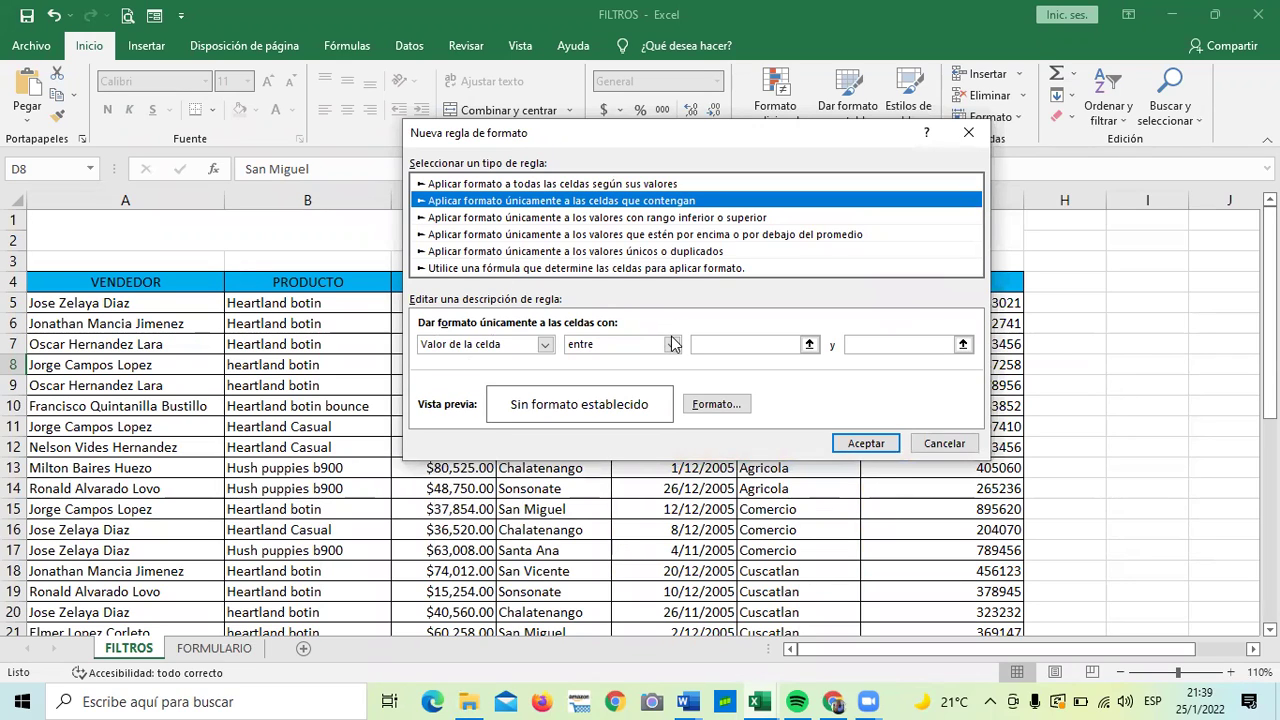
left_click(671, 345)
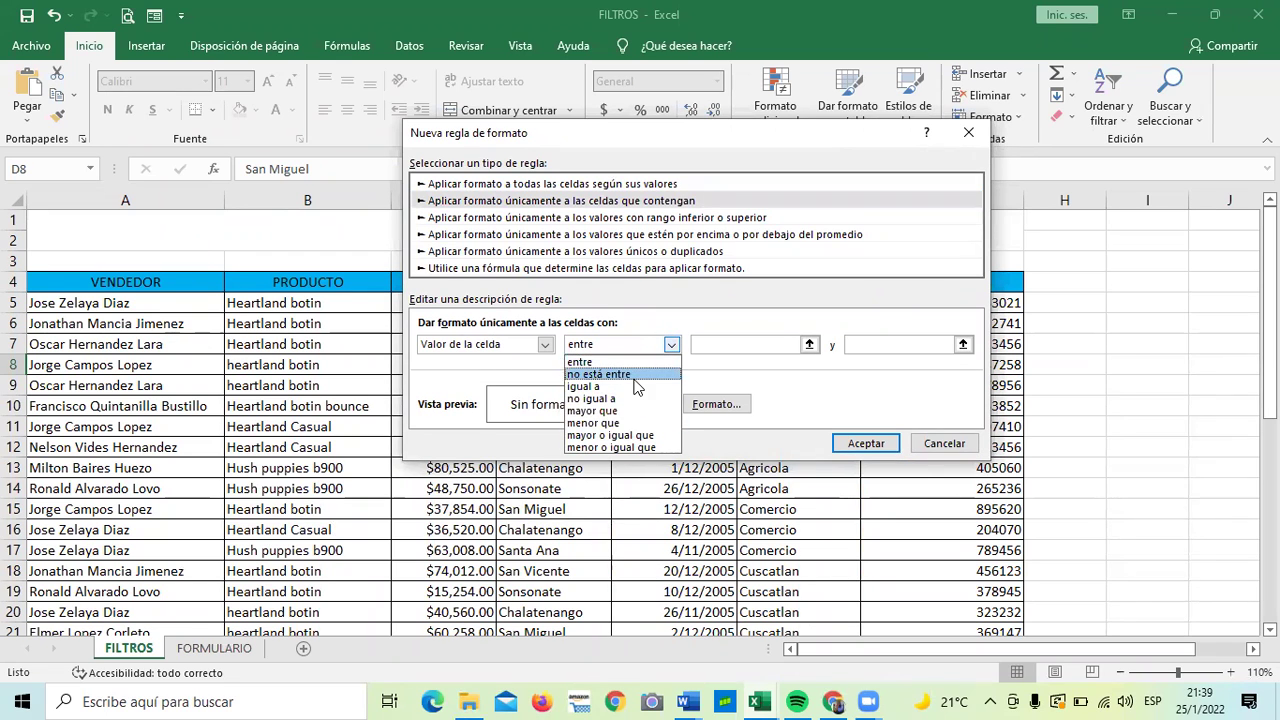
left_click(968, 140)
left_click(968, 140)
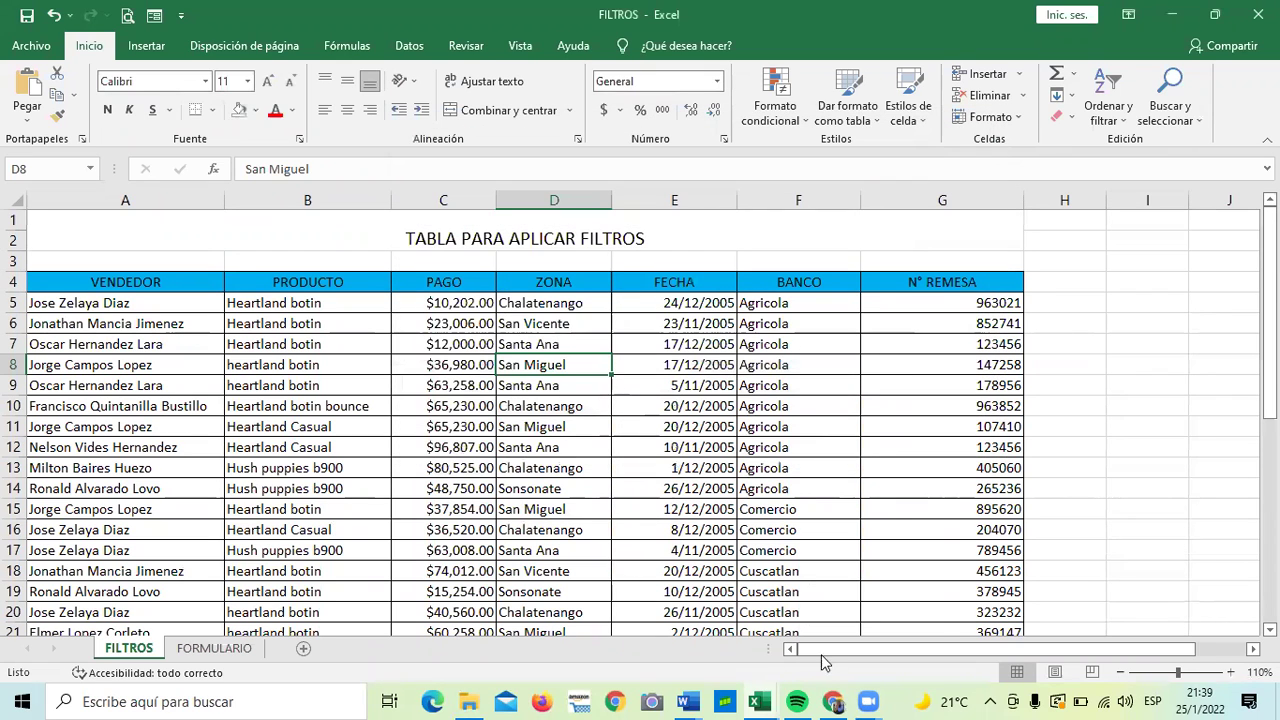
mouse_move(745, 697)
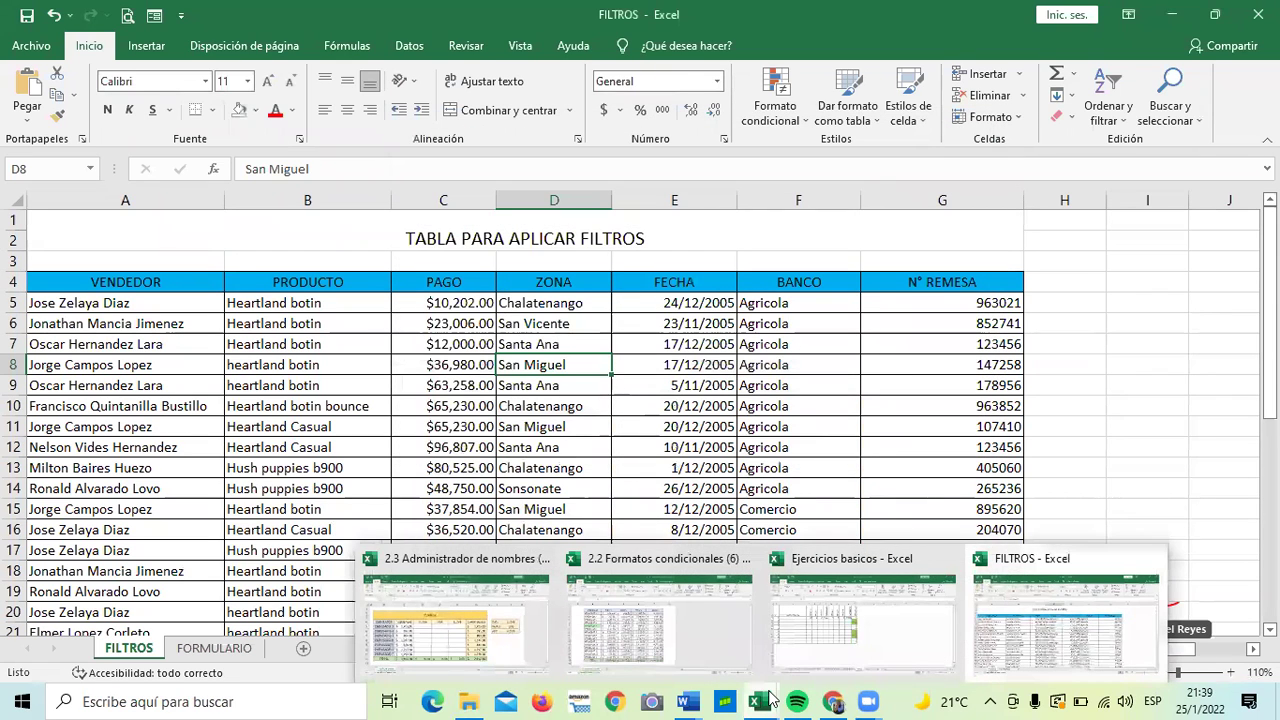
left_click(818, 628)
In Ejercicios basicos, clear the green rules from K2:K11 and delete the NOTA FINAL grades.
left_click(690, 421)
left_click_drag(586, 295, 585, 464)
left_click(788, 118)
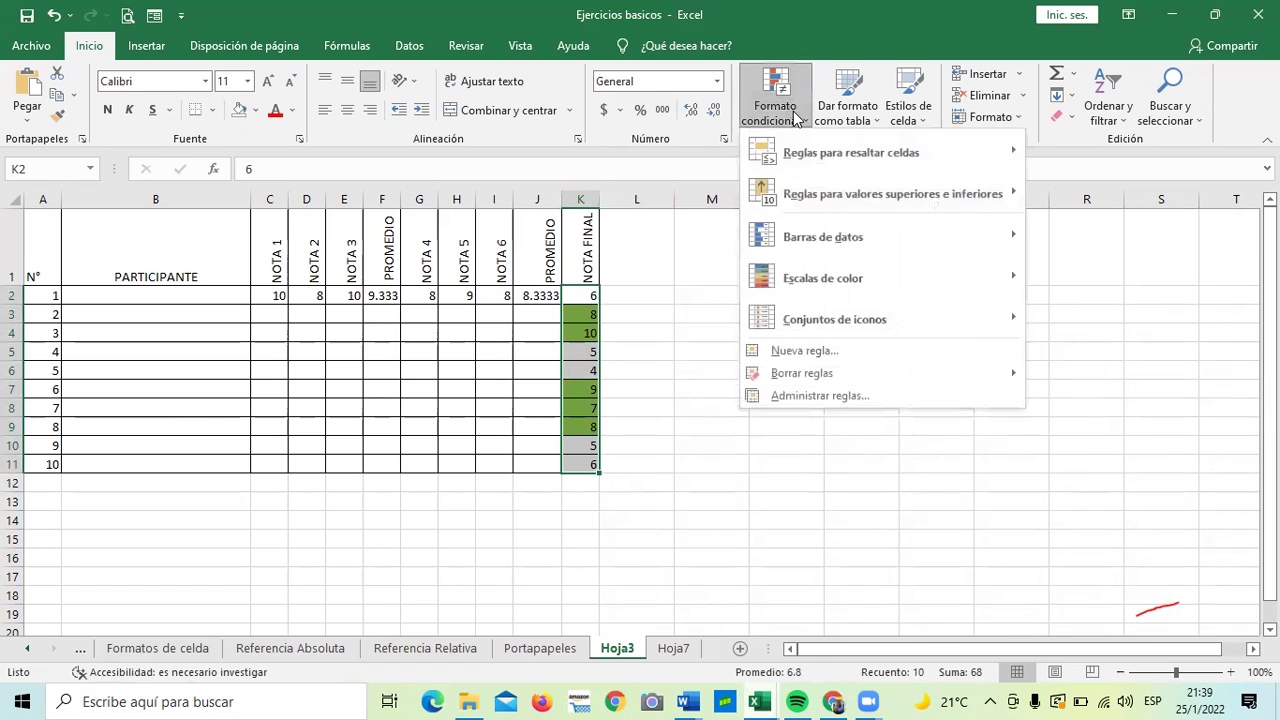
mouse_move(801, 373)
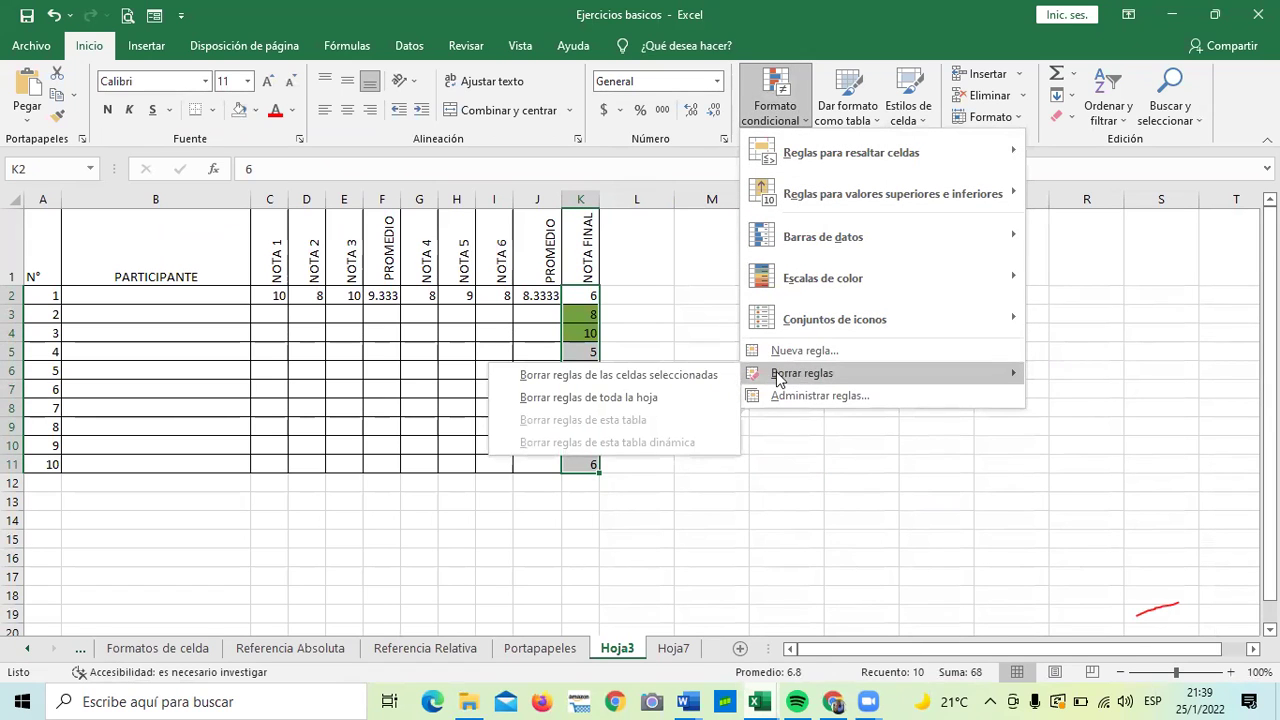
left_click(718, 373)
left_click(717, 372)
left_click_drag(586, 295, 596, 484)
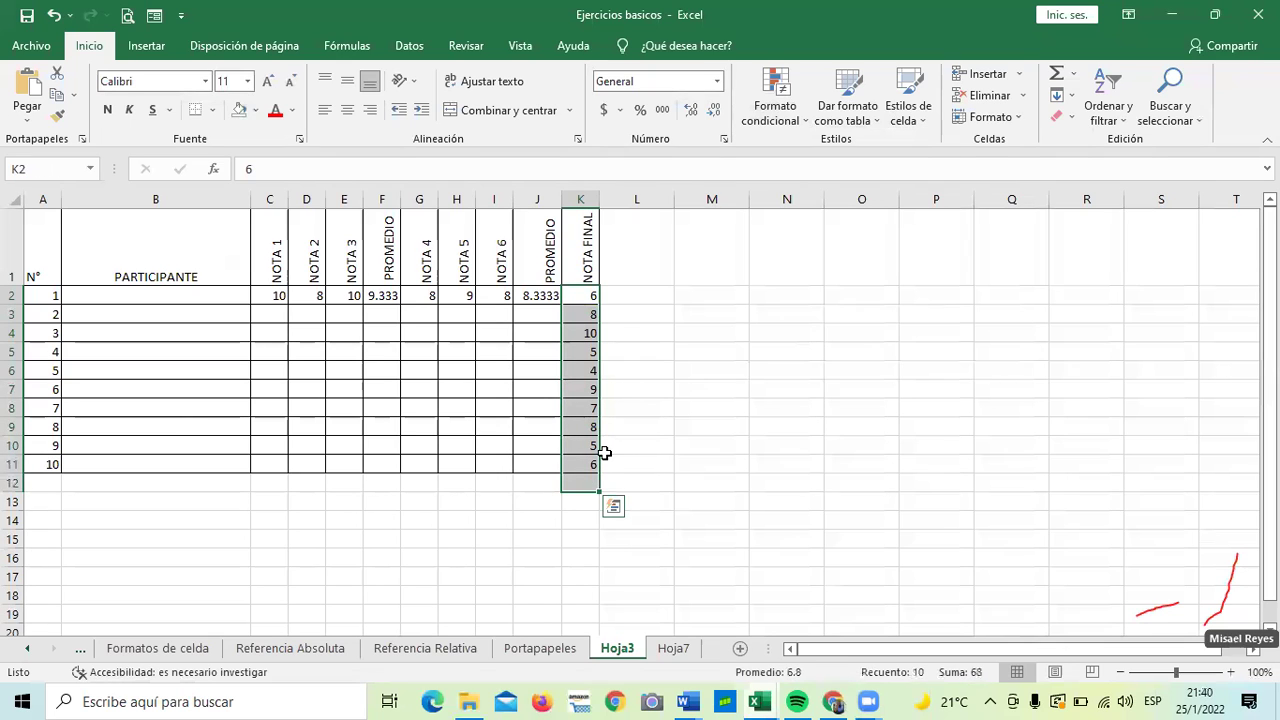
key("Delete")
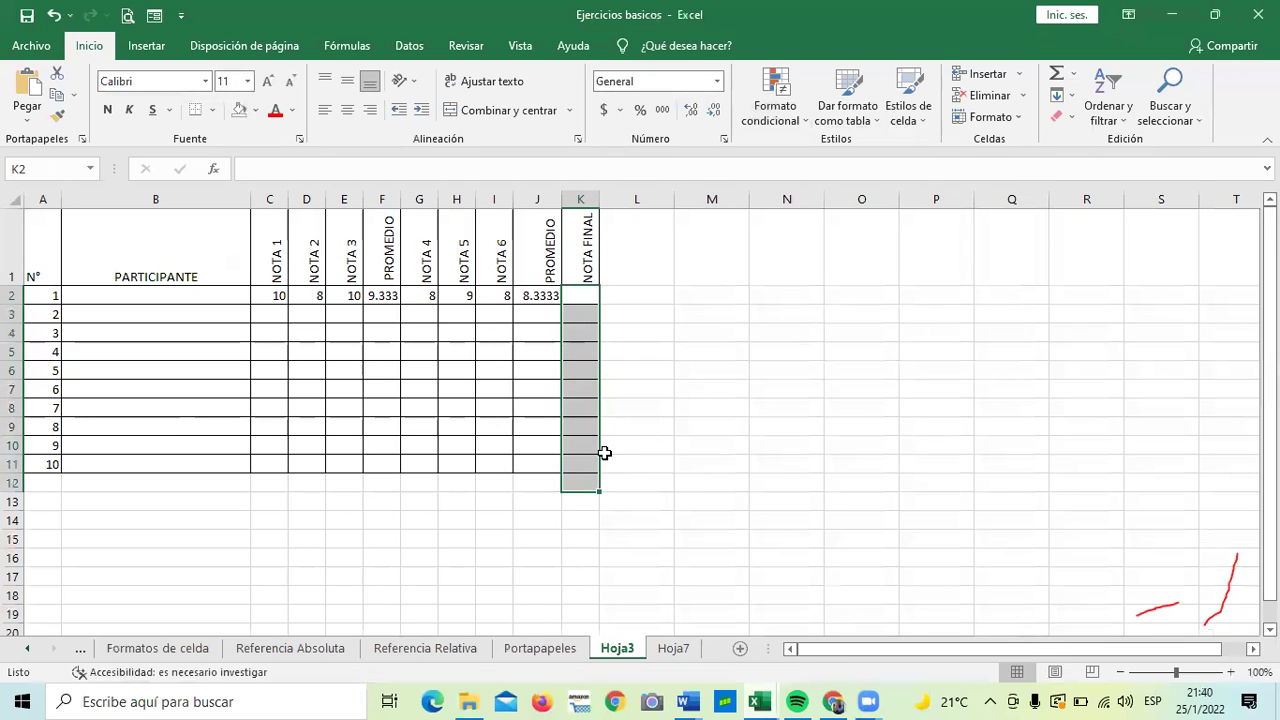
left_click(689, 404)
Start a new conditional formatting rule on K2:K11, briefly trying the top/bottom rule type.
left_click_drag(595, 288, 594, 463)
left_click(776, 100)
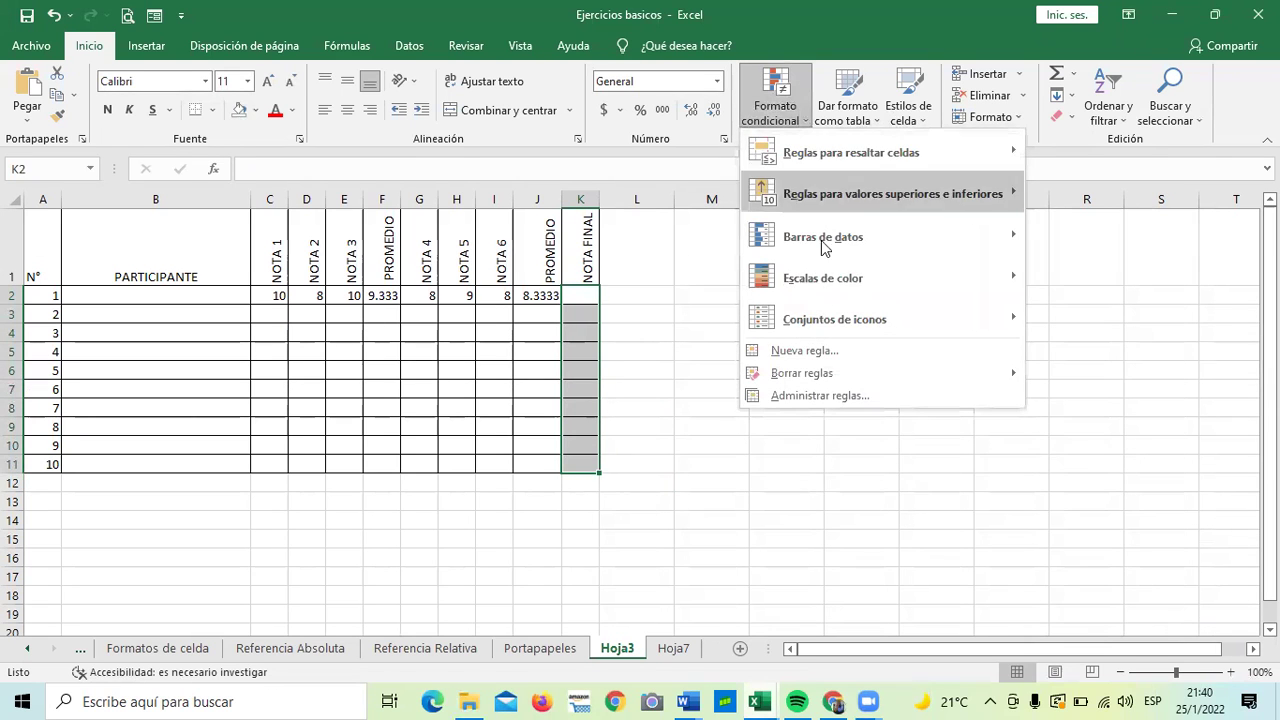
left_click(826, 347)
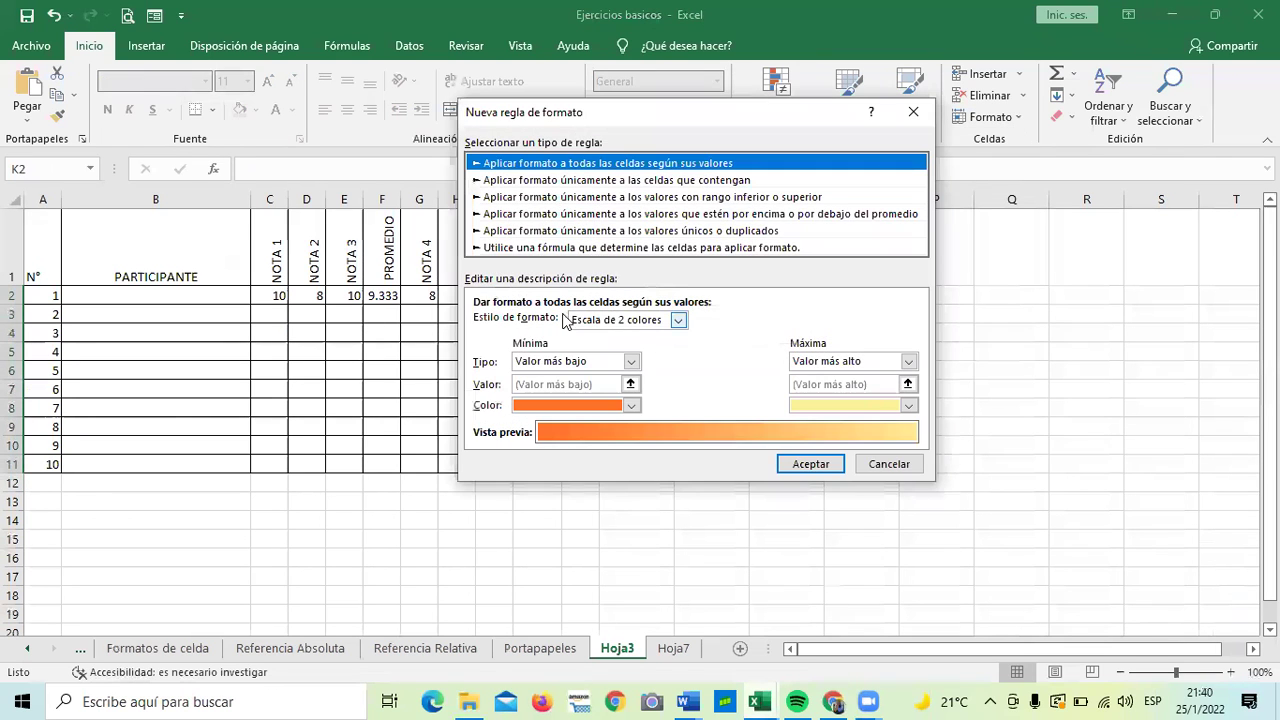
left_click(644, 196)
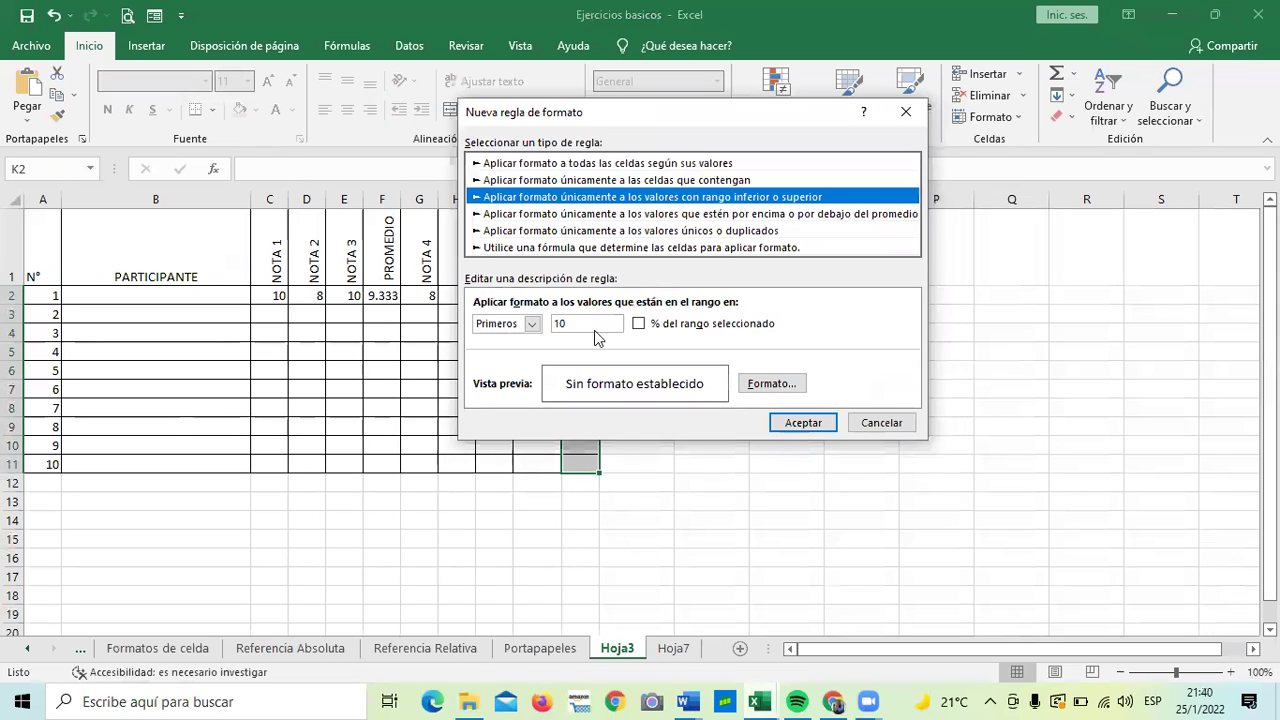
left_click(533, 324)
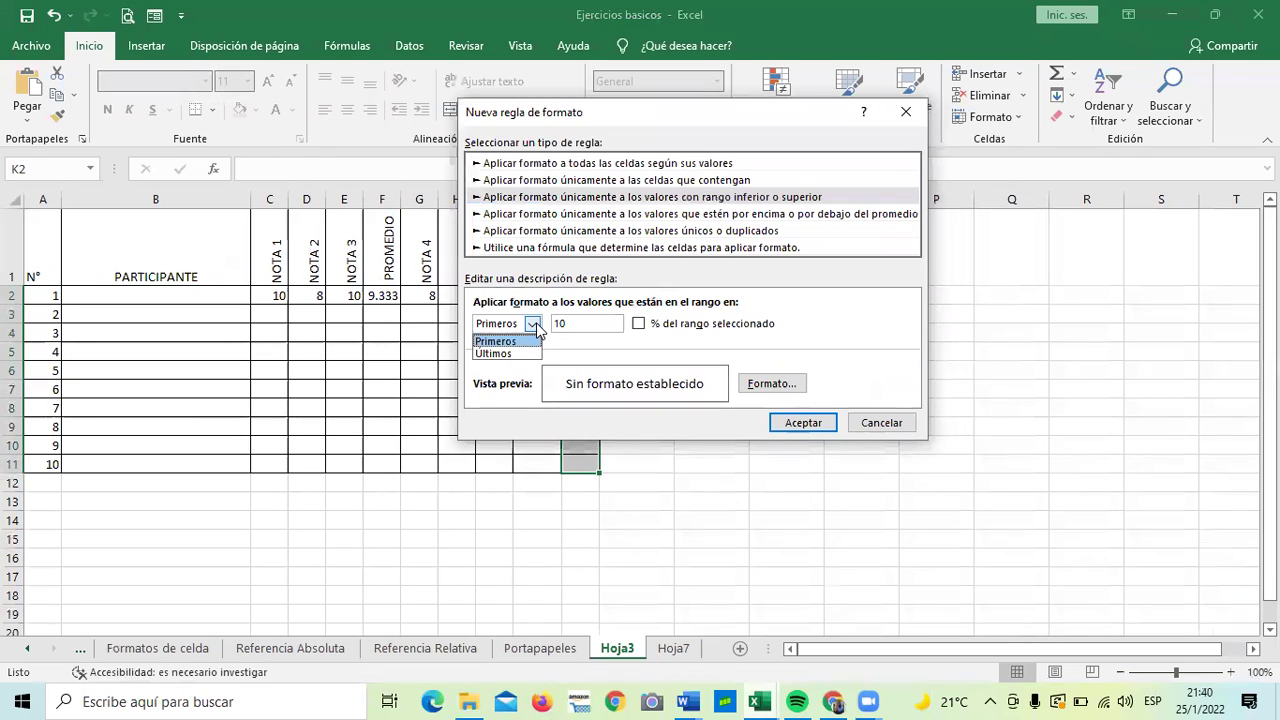
left_click(532, 336)
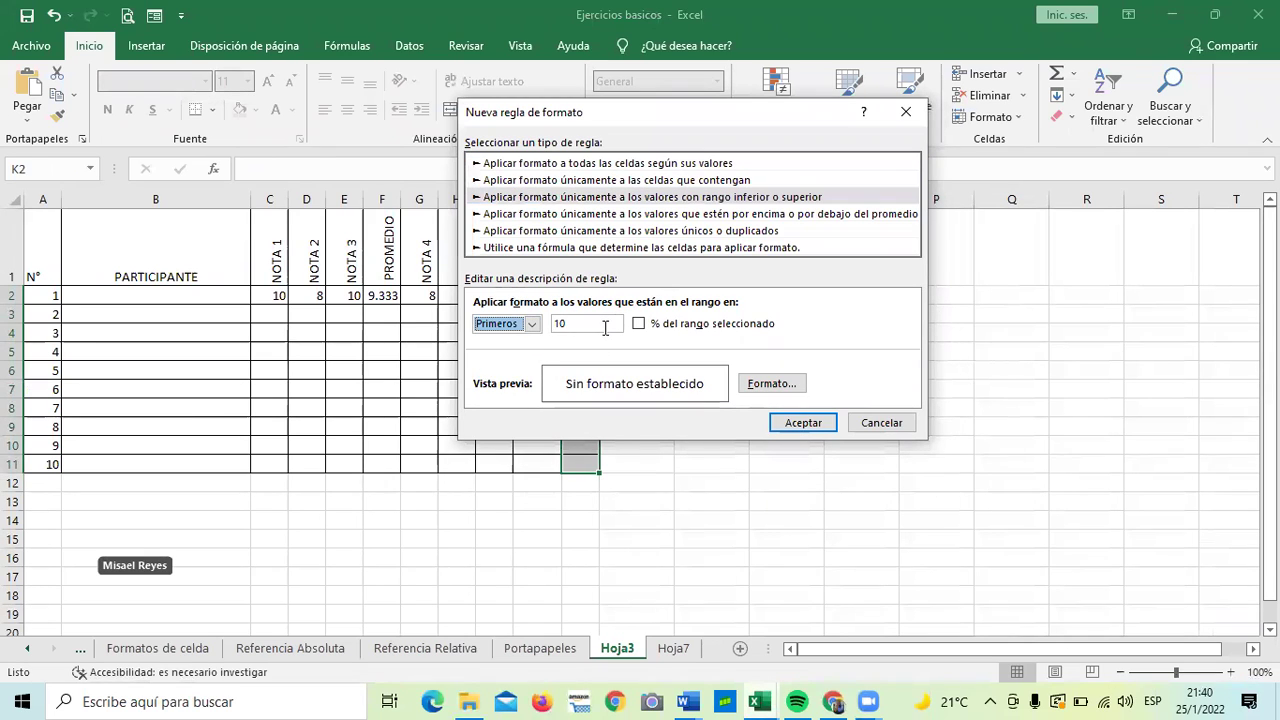
Set the rule to format cell values between 8 and 10.
left_click(668, 180)
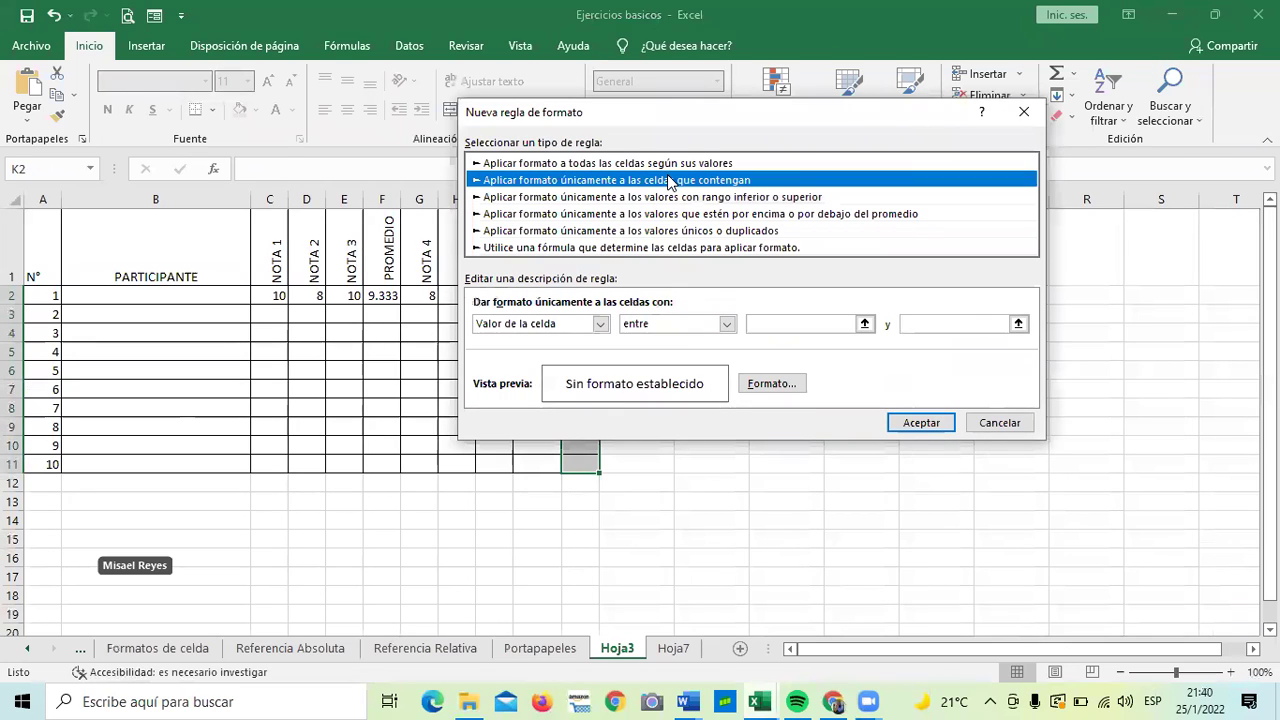
left_click(727, 325)
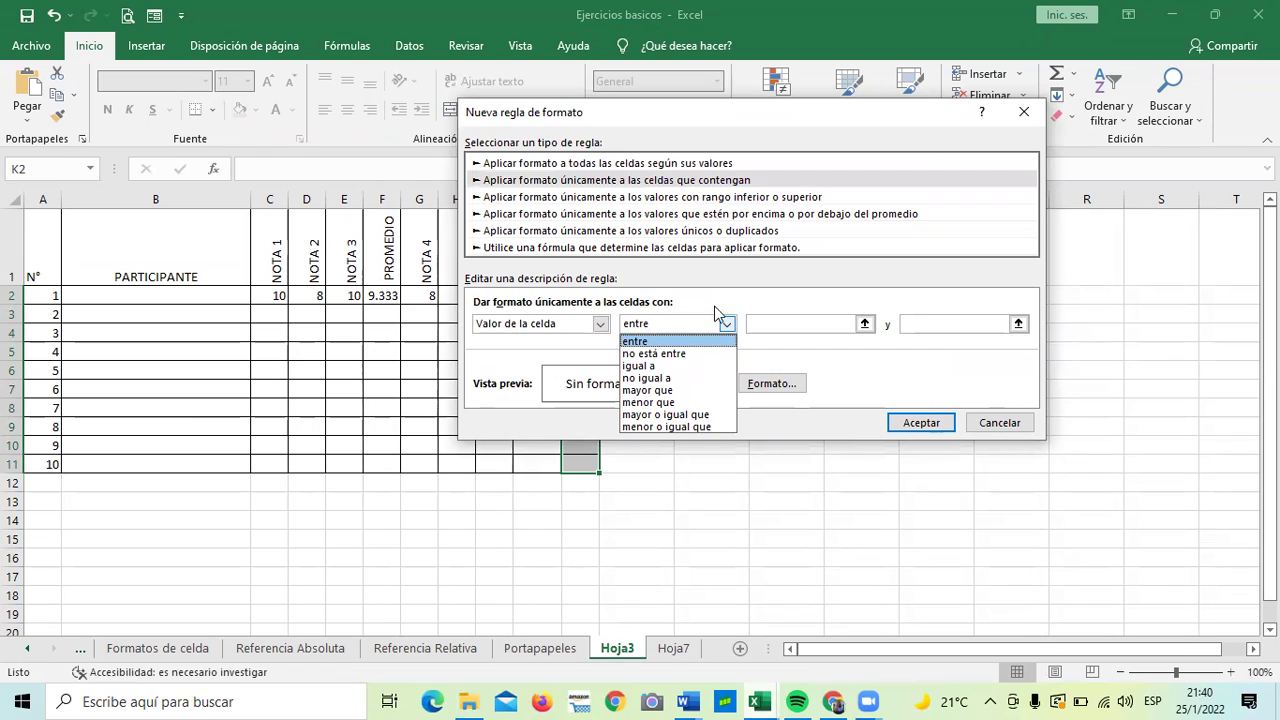
left_click(802, 325)
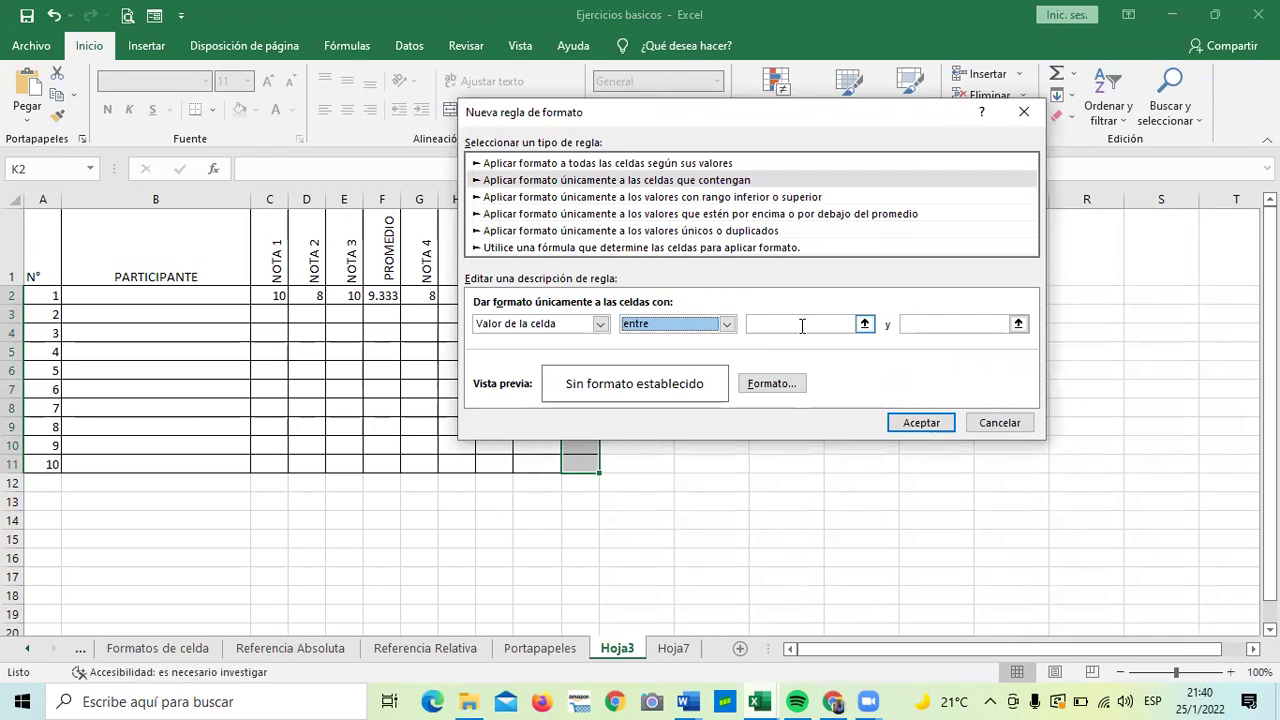
left_click(803, 326)
type("7")
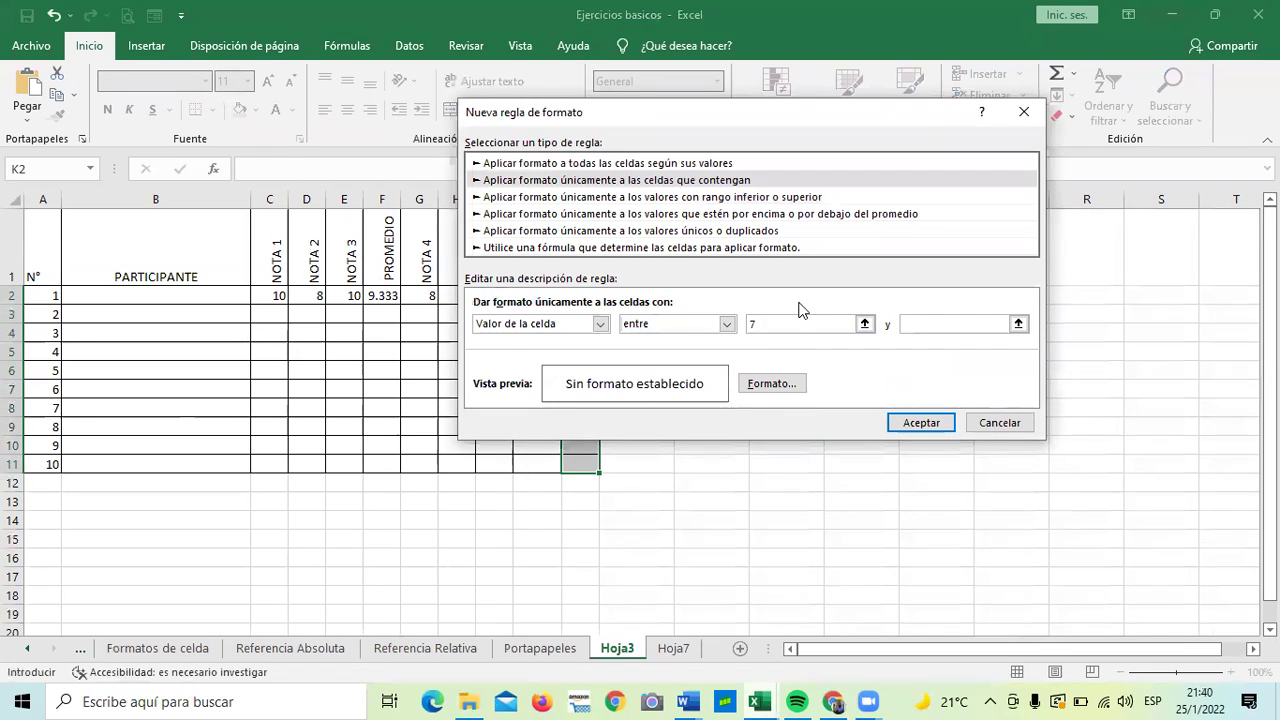
left_click(937, 322)
type("10")
type("8")
left_click_drag(915, 112, 683, 182)
left_click(553, 456)
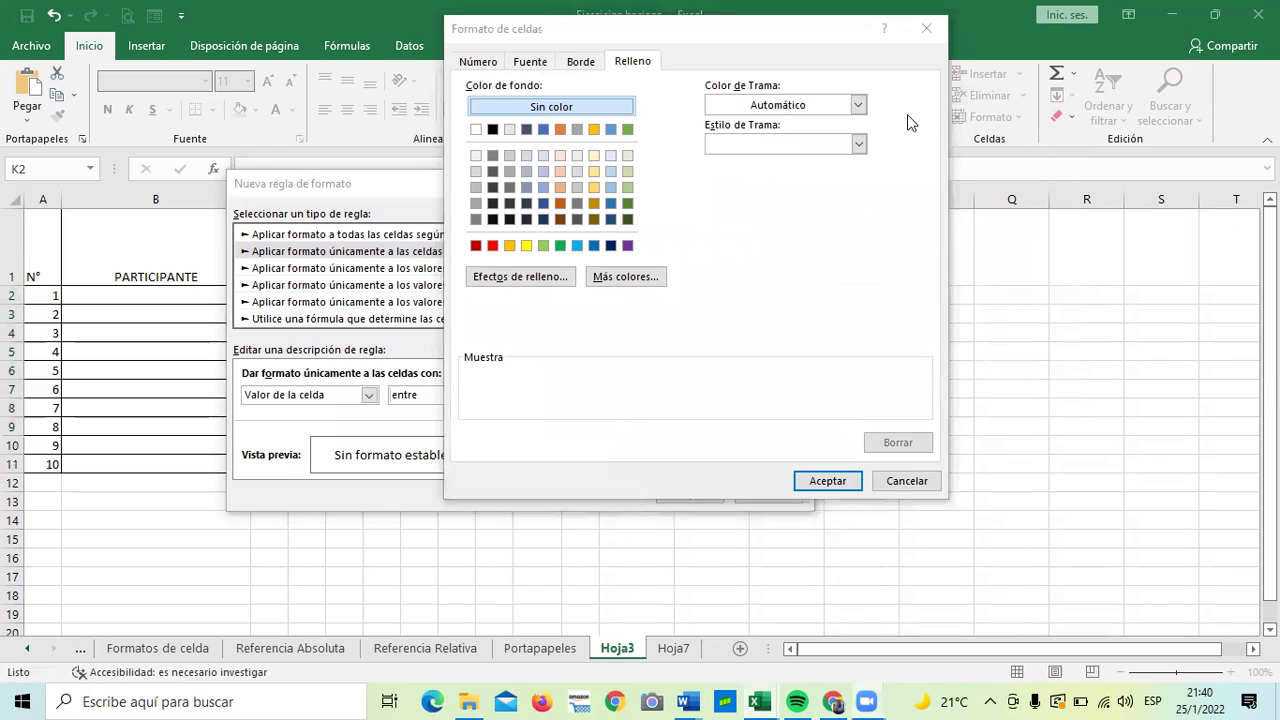
Keep the rule's font colour Automatic and confirm both dialogs to apply the light blue rule to K2:K11.
left_click_drag(908, 122, 910, 122)
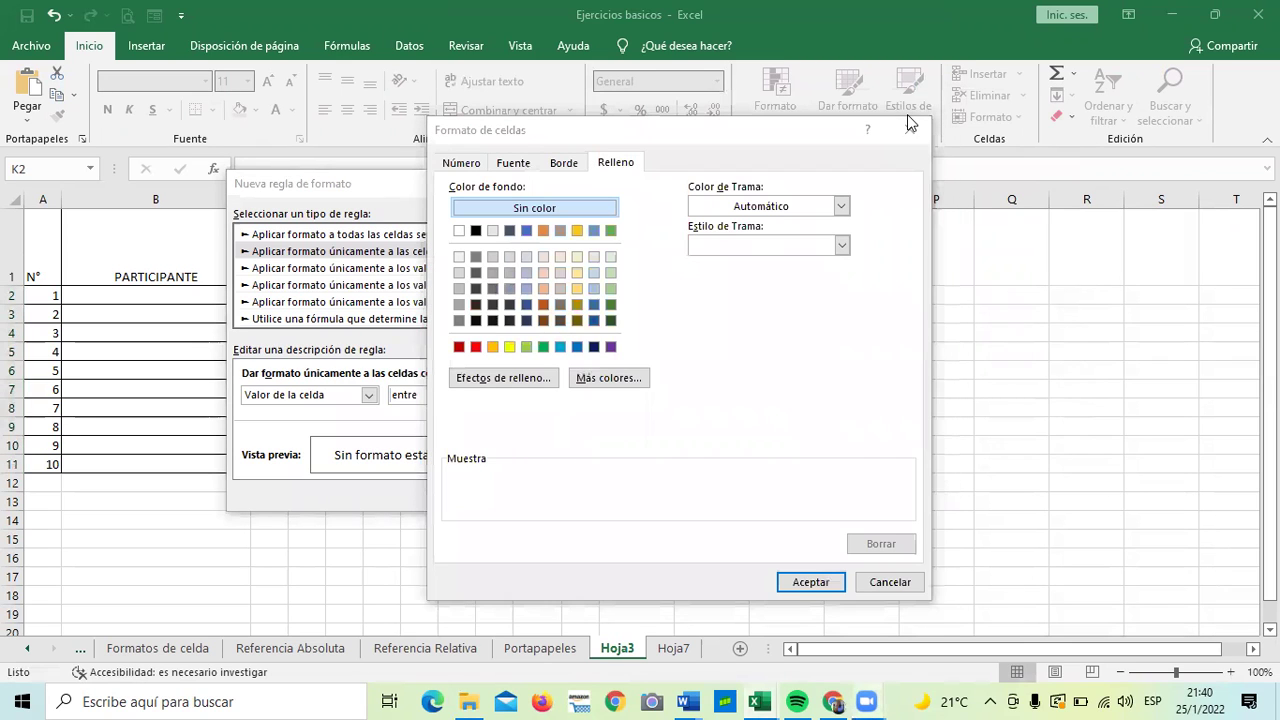
left_click(804, 148)
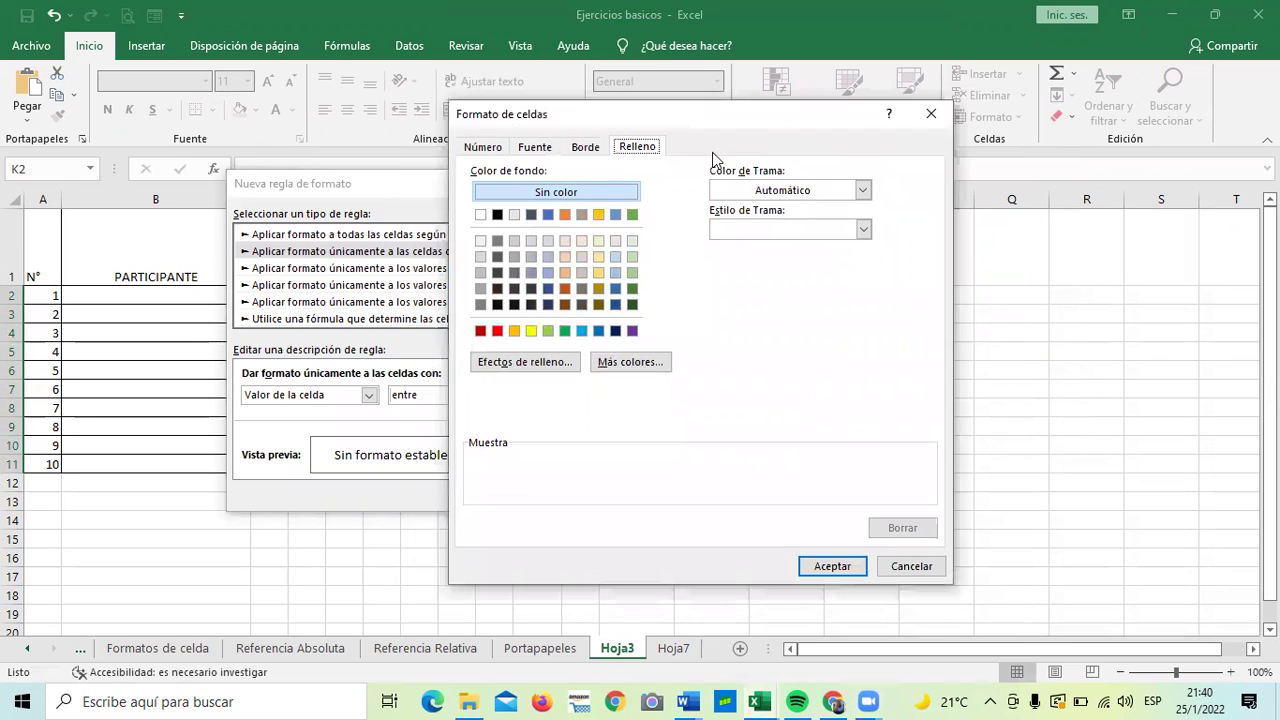
left_click(590, 148)
left_click(636, 148)
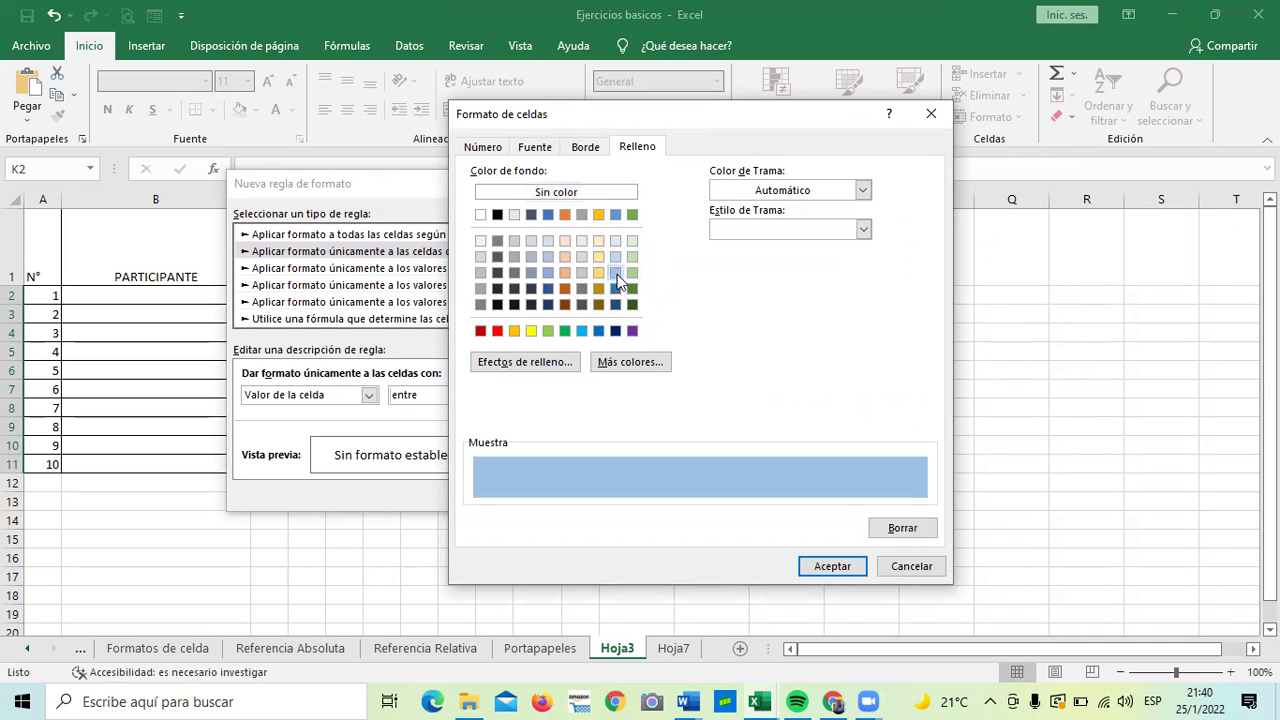
left_click(533, 147)
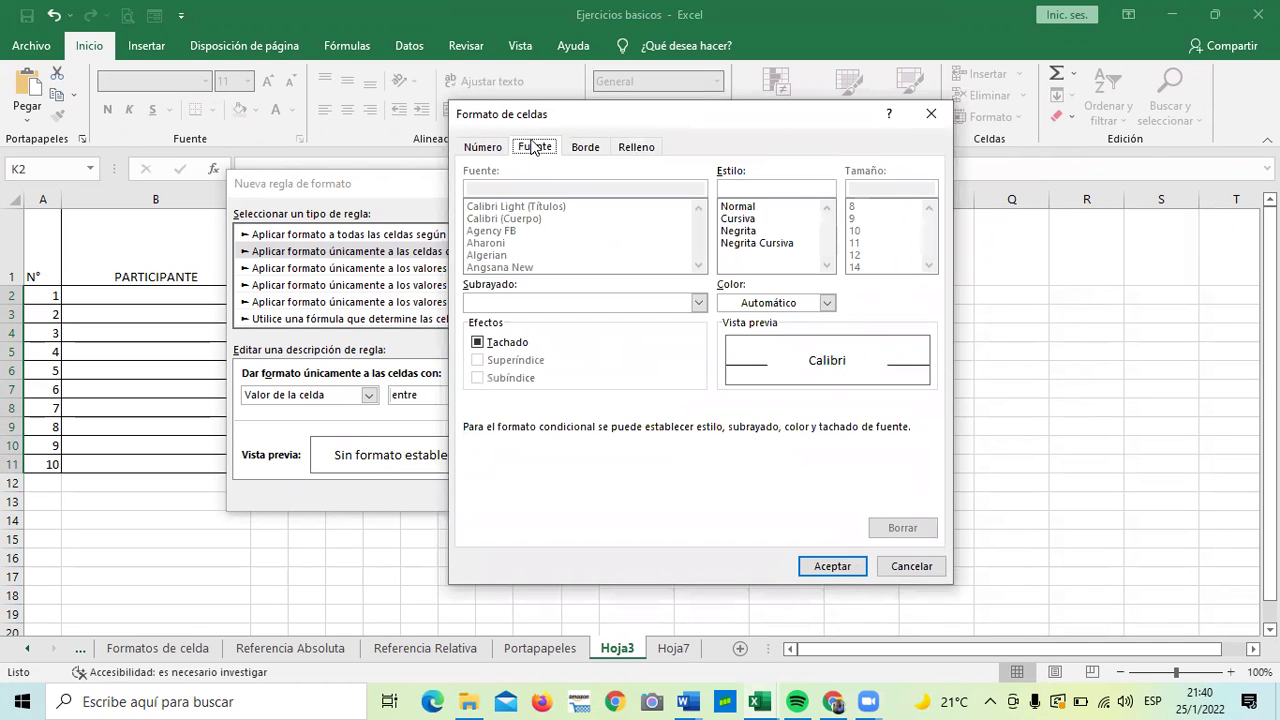
left_click(826, 302)
left_click(757, 328)
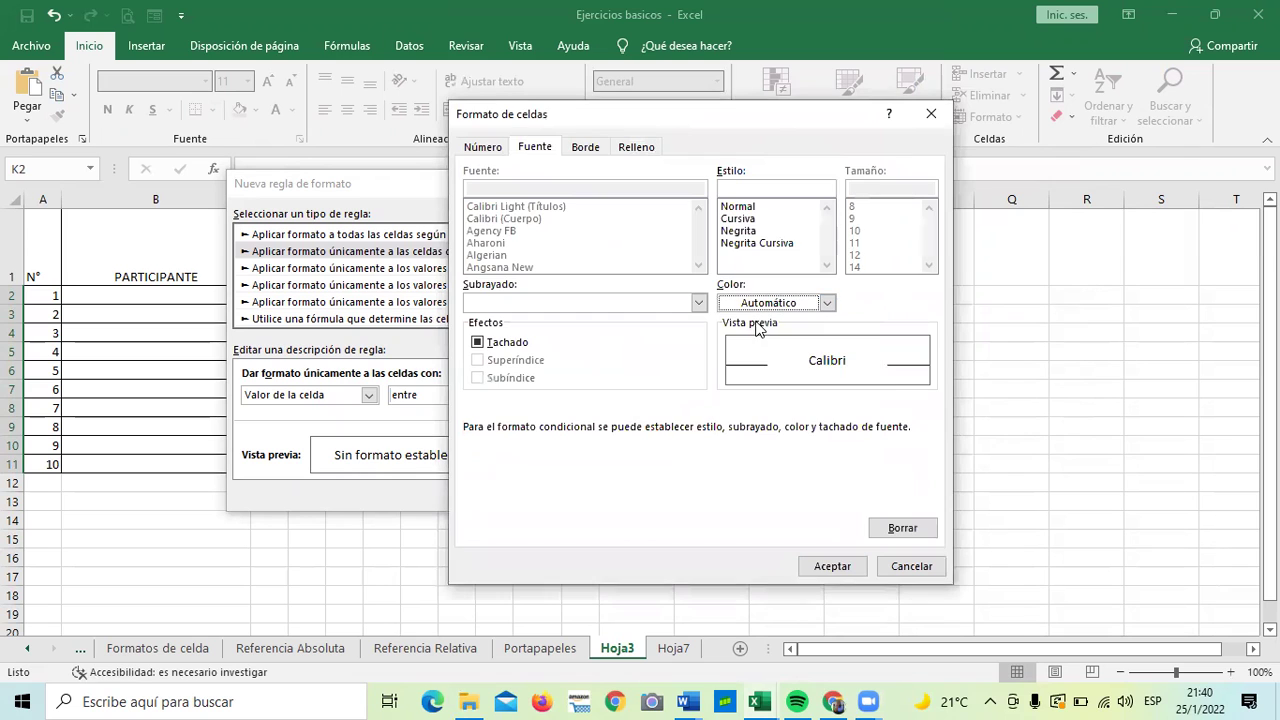
left_click(826, 568)
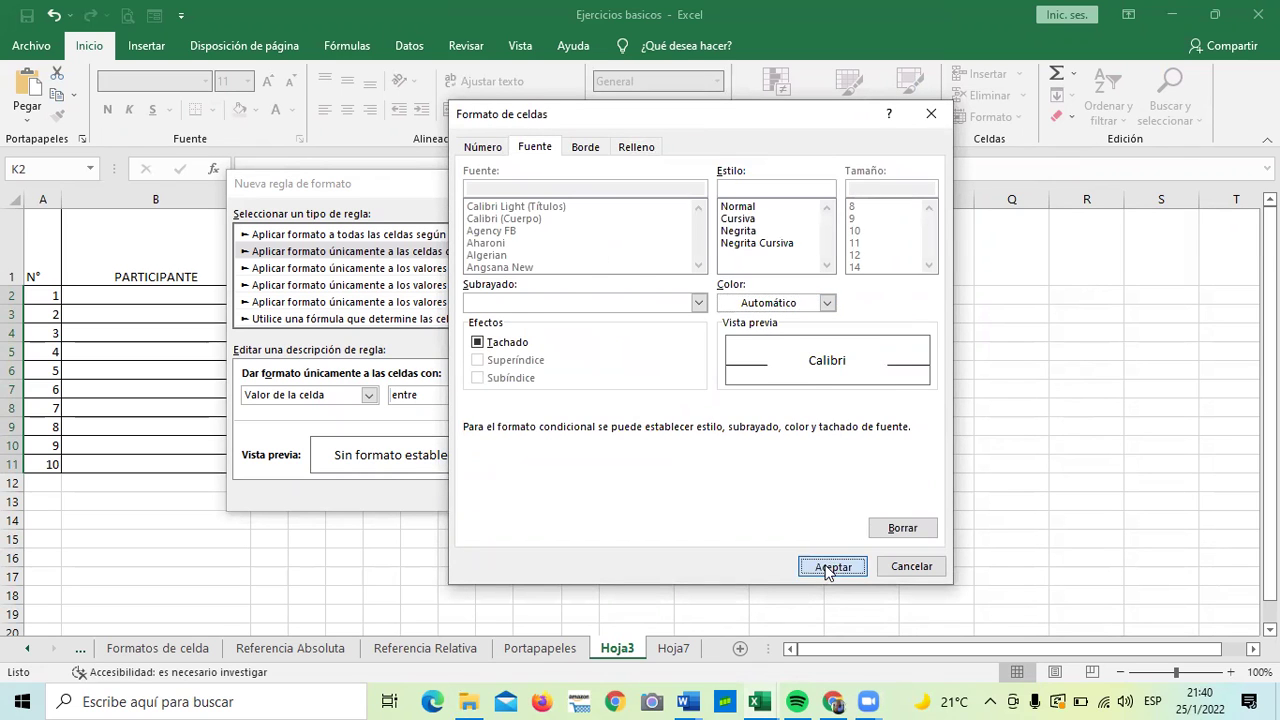
left_click(688, 491)
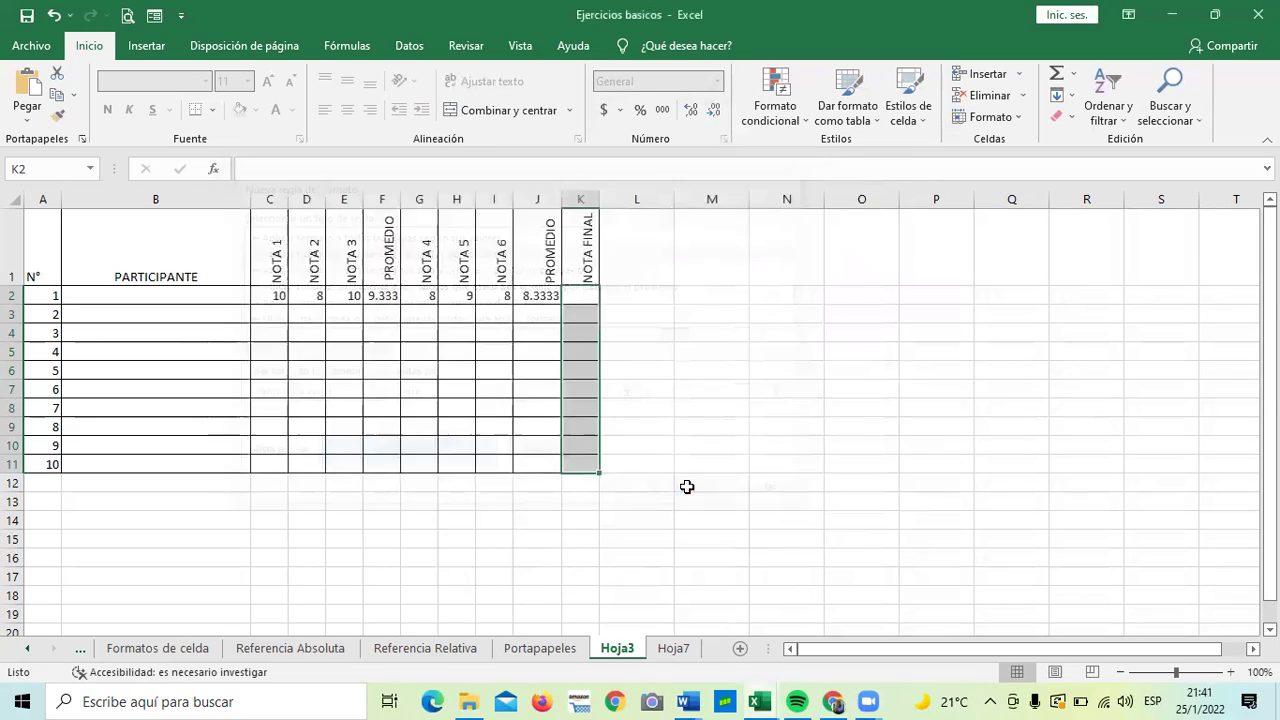
left_click(764, 443)
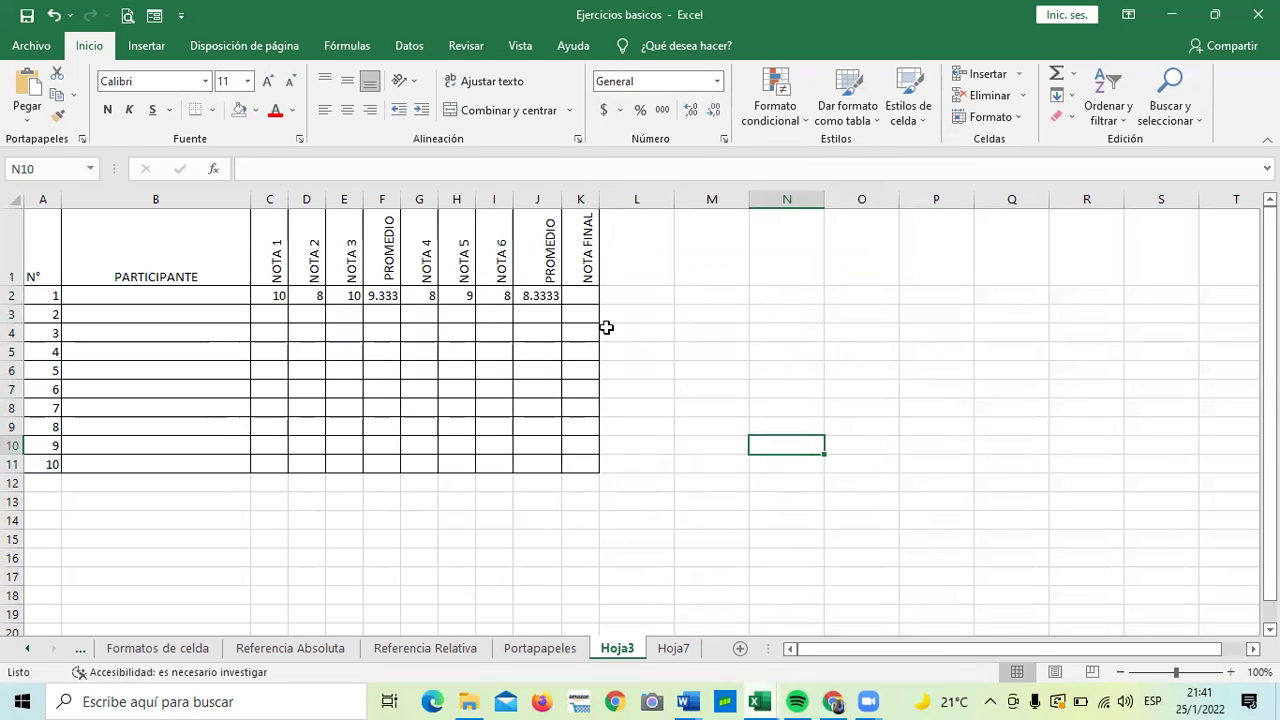
Enter grades 7, 8, 9, 10, 7, 6, 5, 10, 9, 8 down K2:K11.
left_click(581, 295)
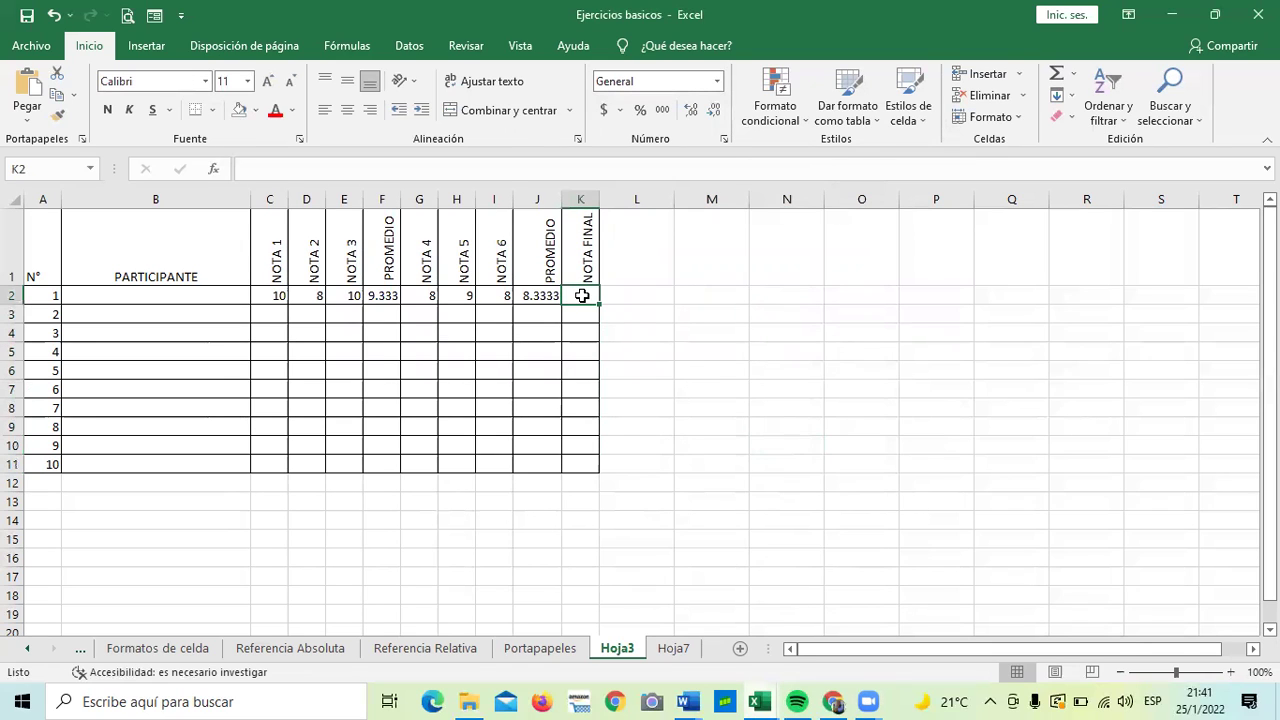
type("7")
key("Return")
type("8")
key("Return")
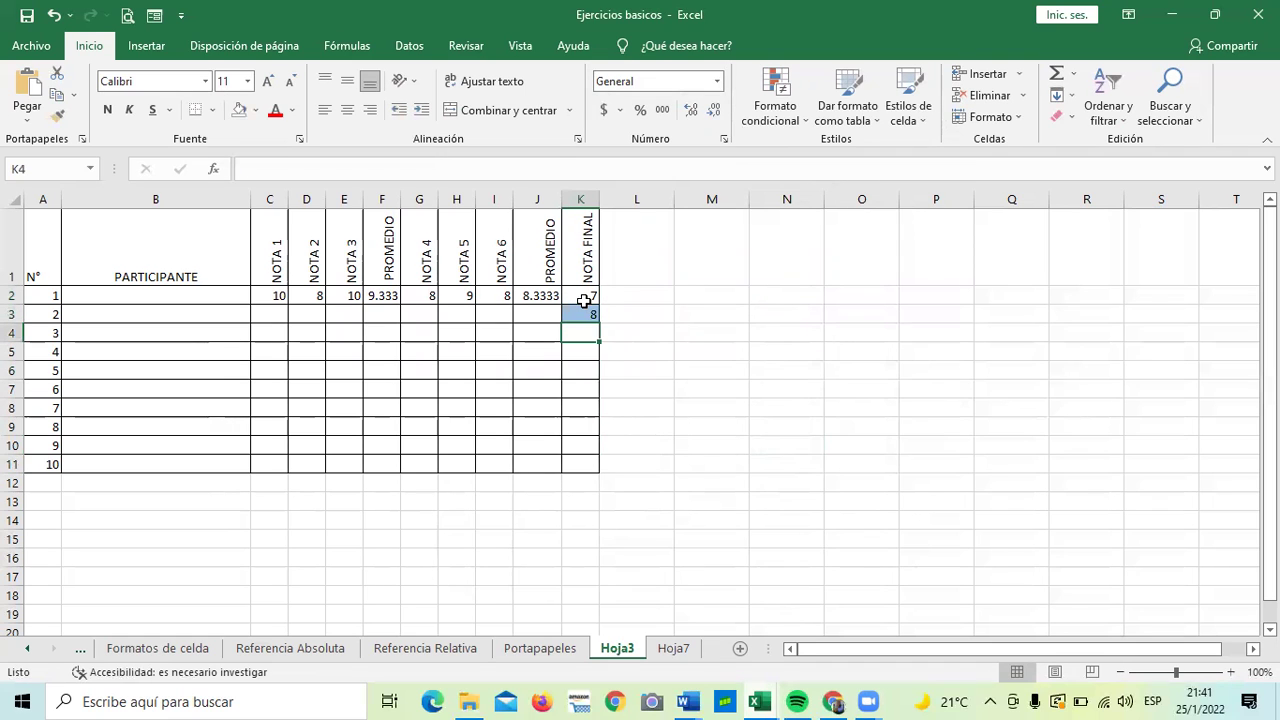
type("9")
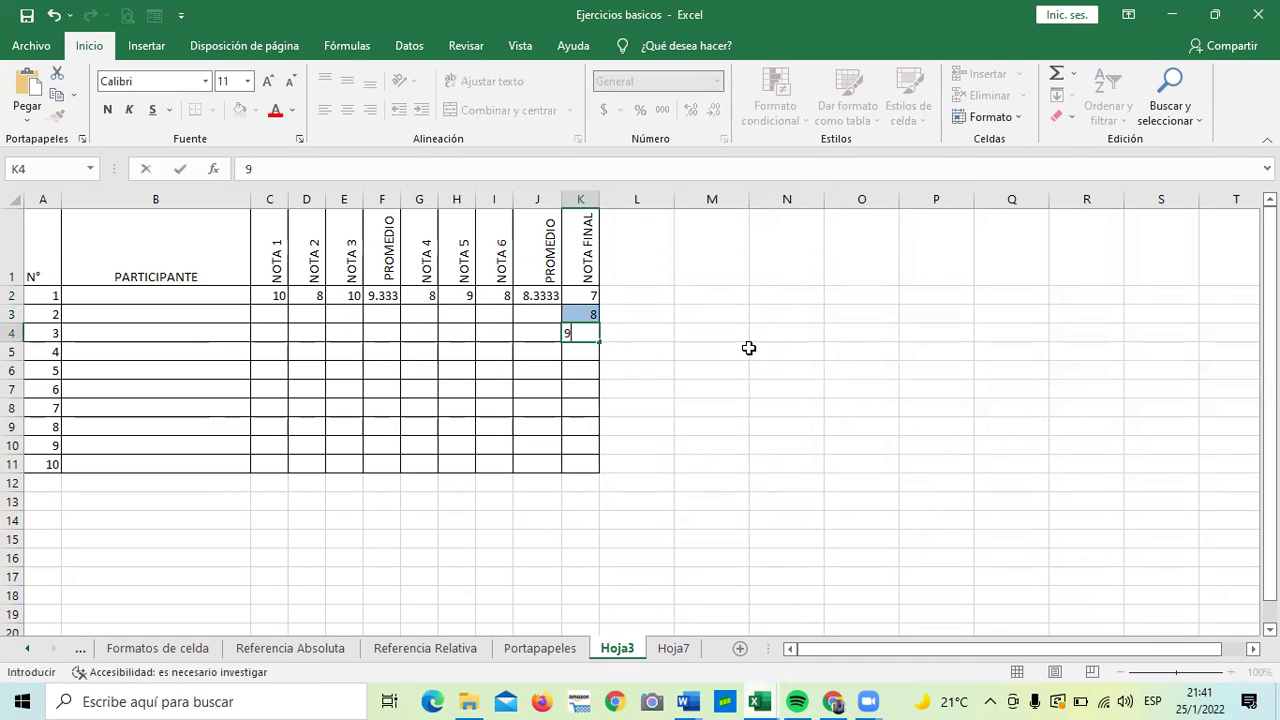
key("Return")
type("10")
key("Return")
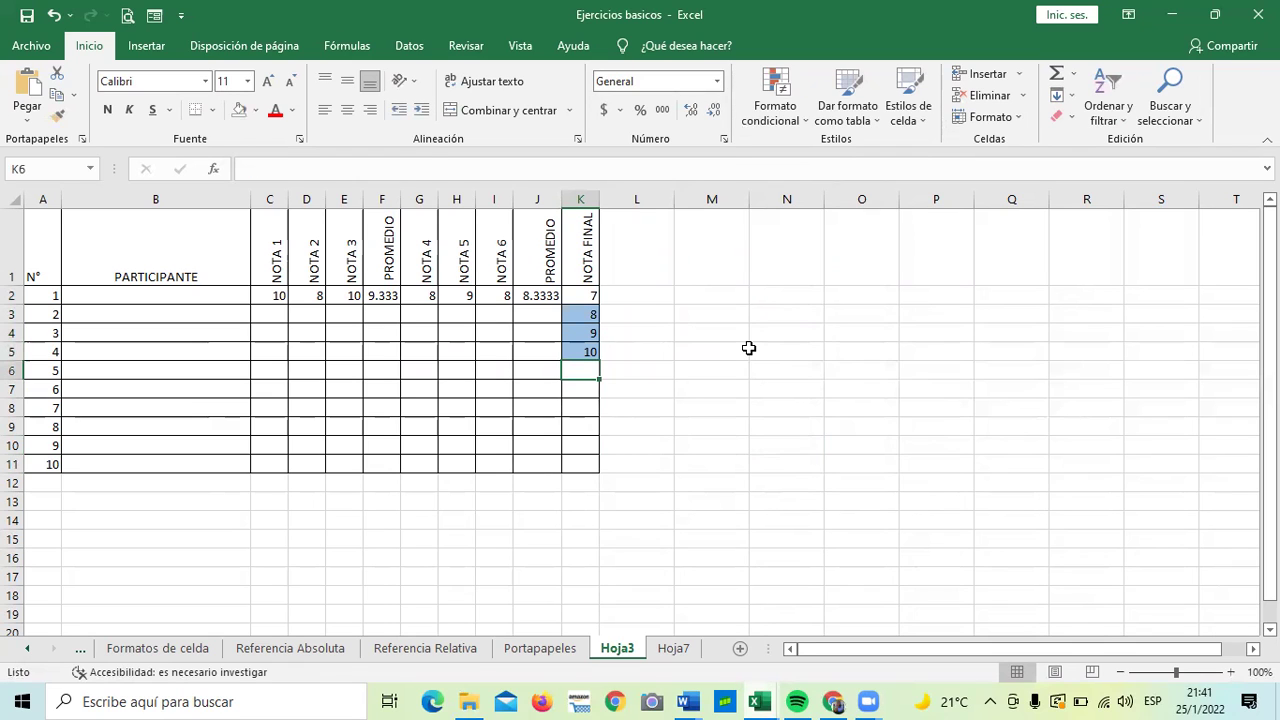
type("7")
key("Return")
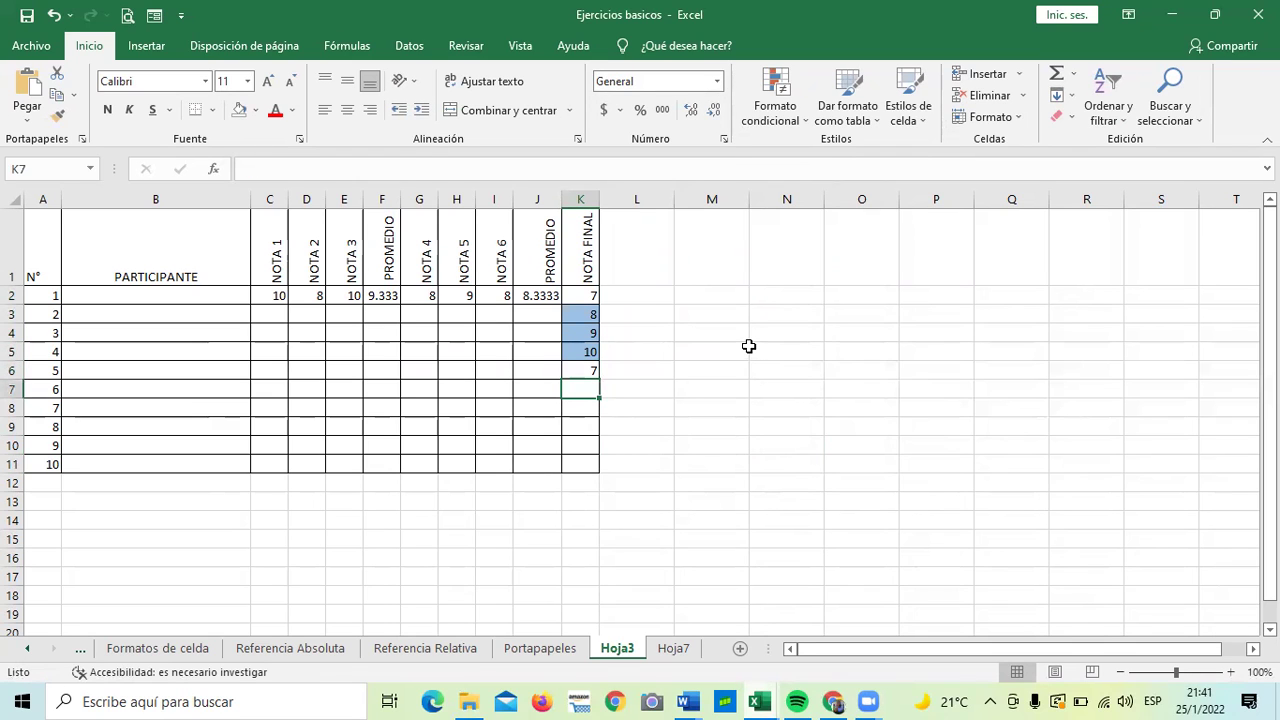
type("6")
key("Return")
type("5")
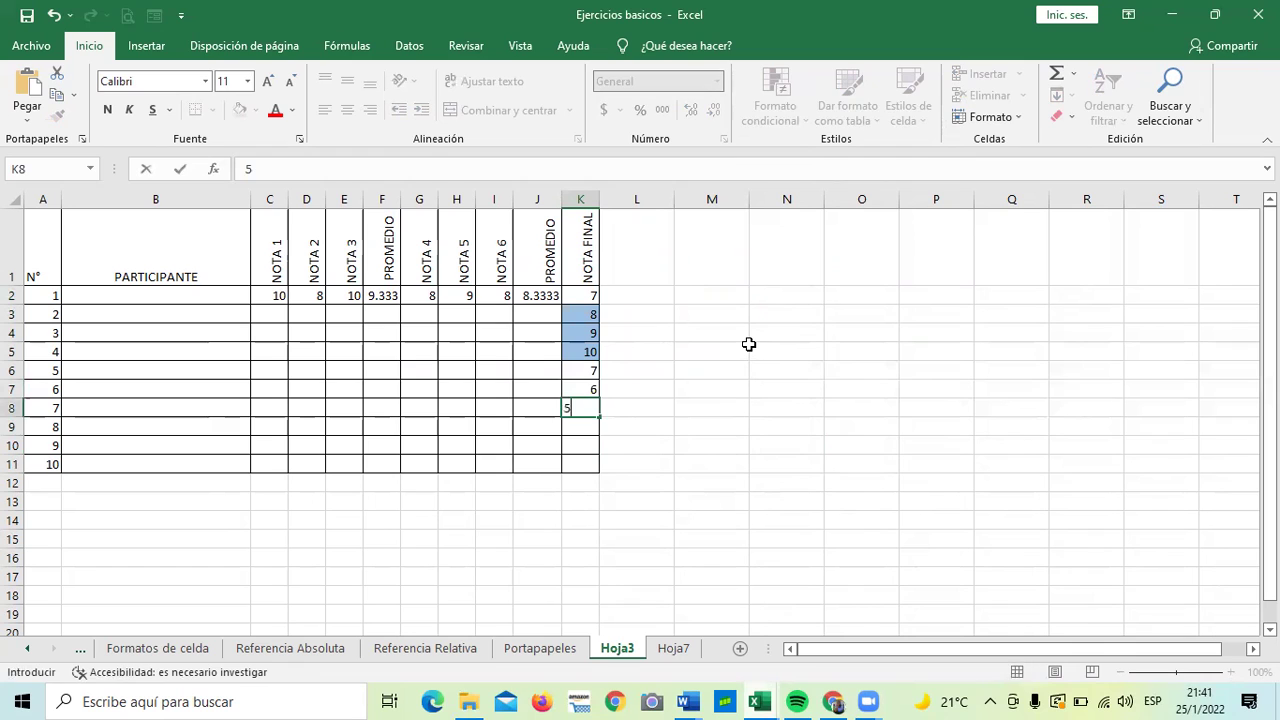
key("Return")
type("10")
key("Return")
type("9")
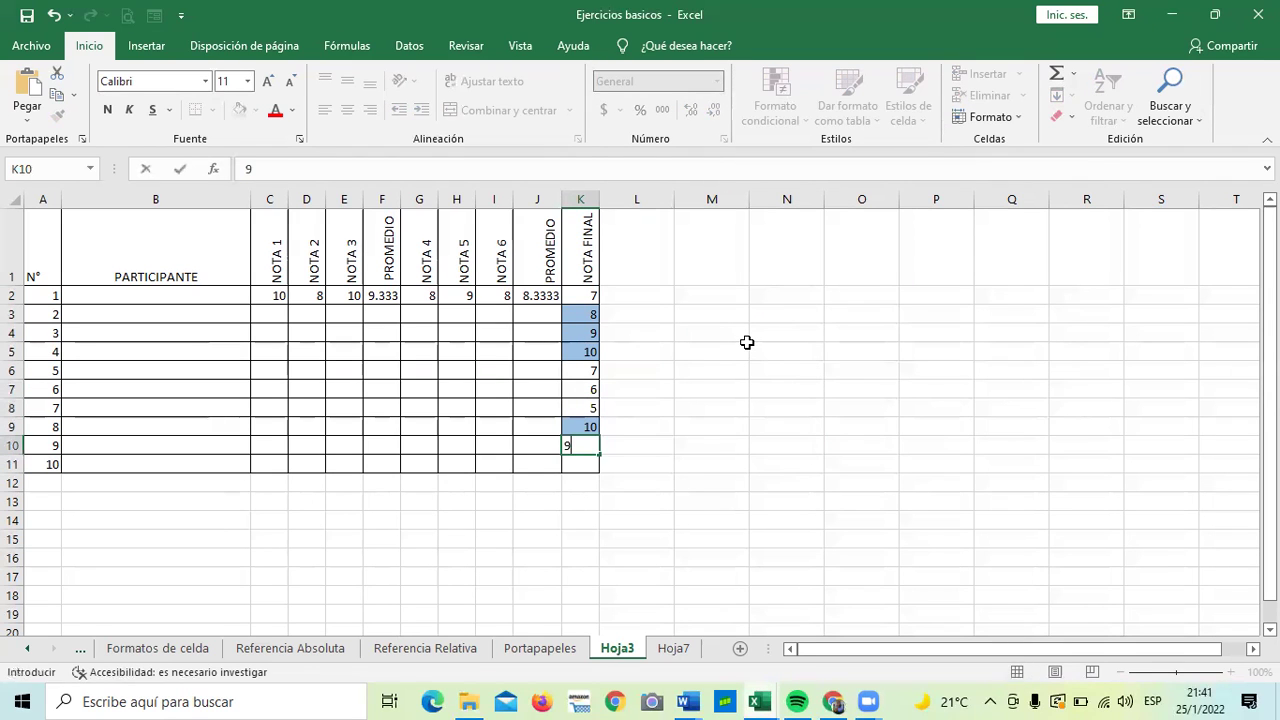
key("Return")
type("8")
key("Return")
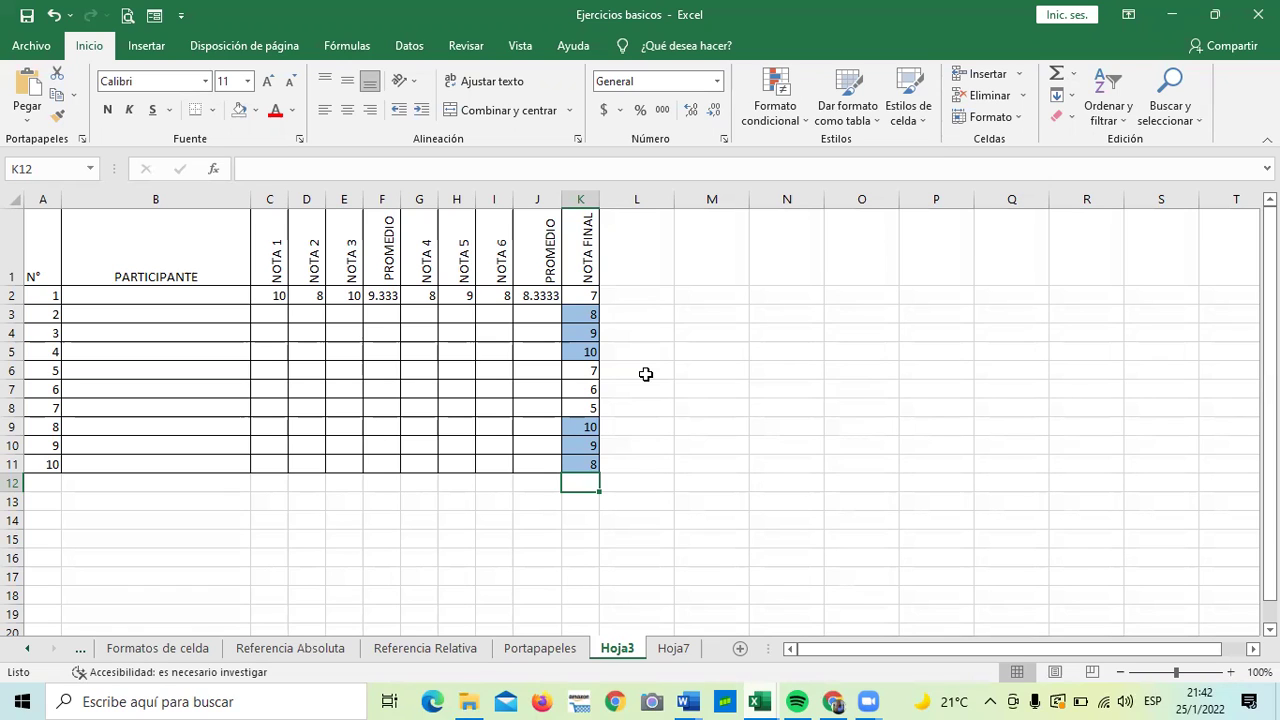
left_click(646, 374)
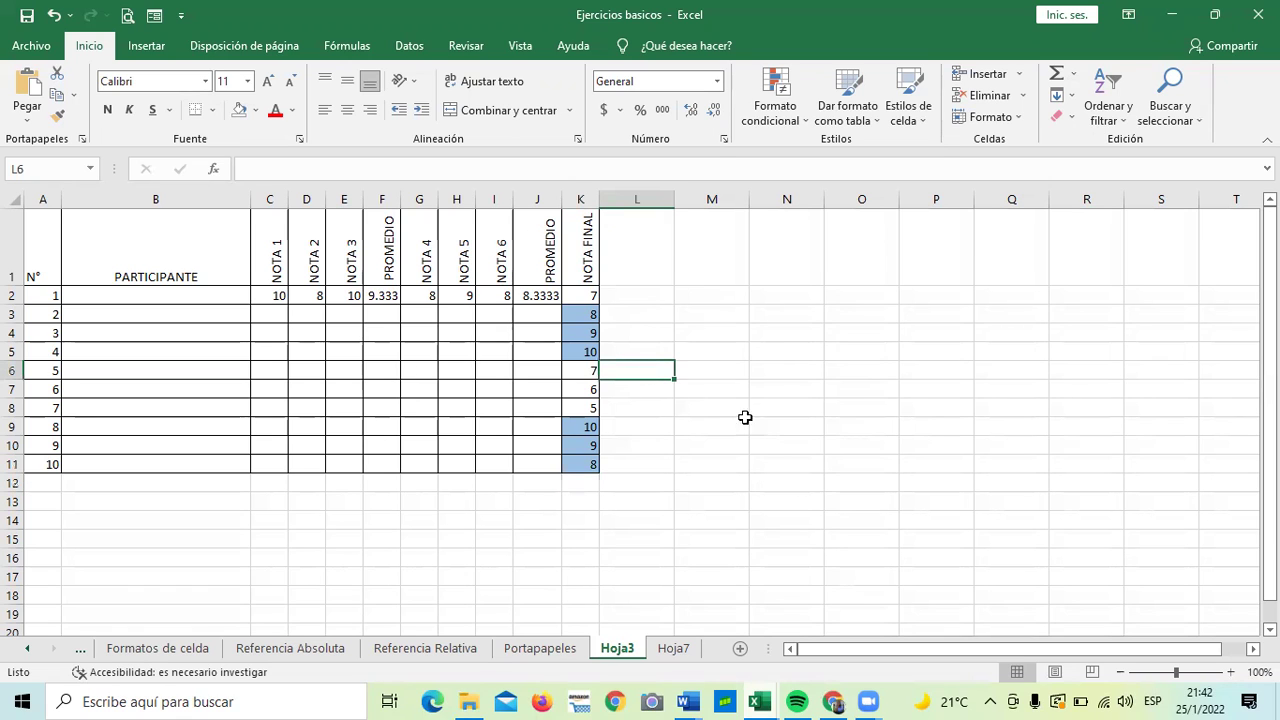
left_click(716, 272)
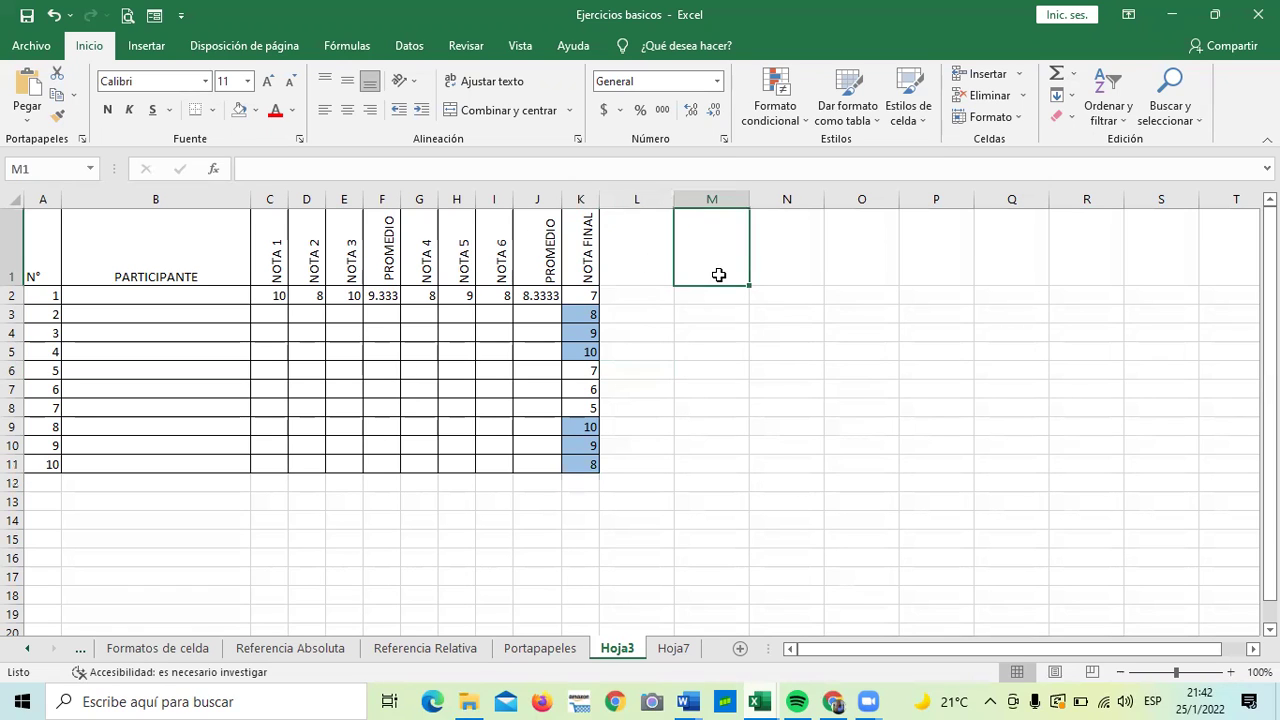
left_click(727, 444)
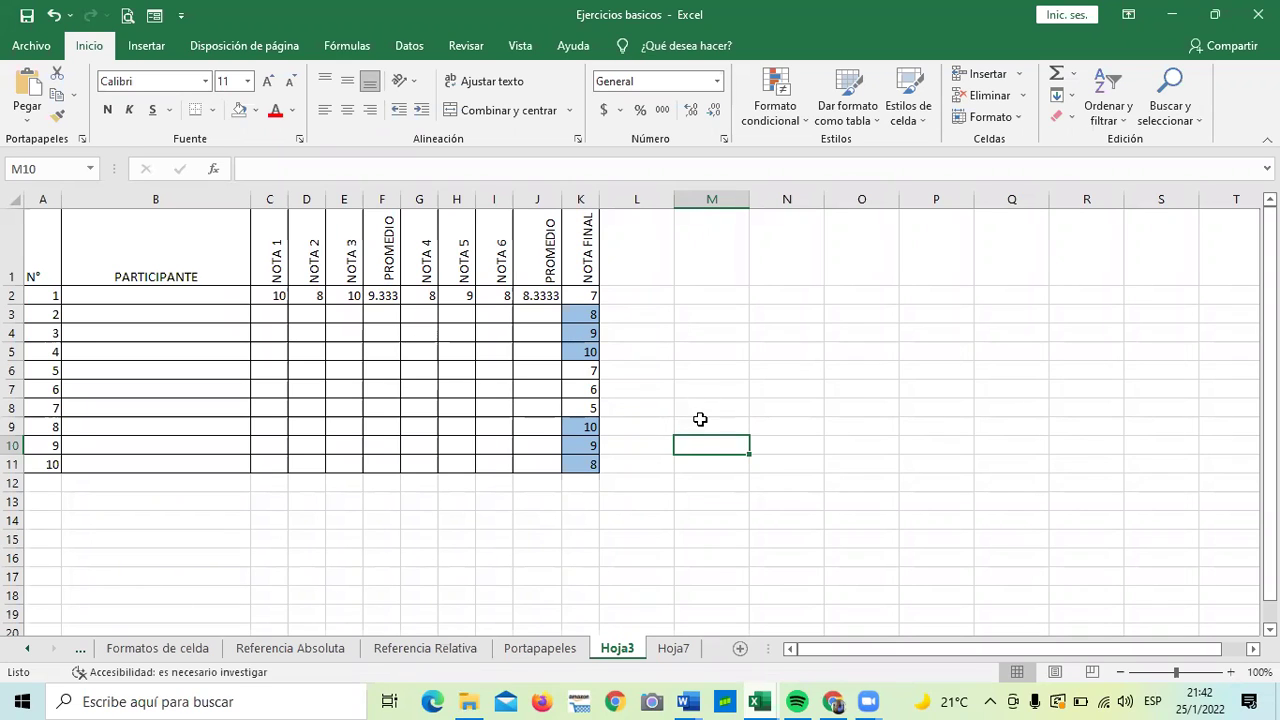
left_click_drag(700, 424, 688, 405)
left_click(655, 321)
left_click(666, 412)
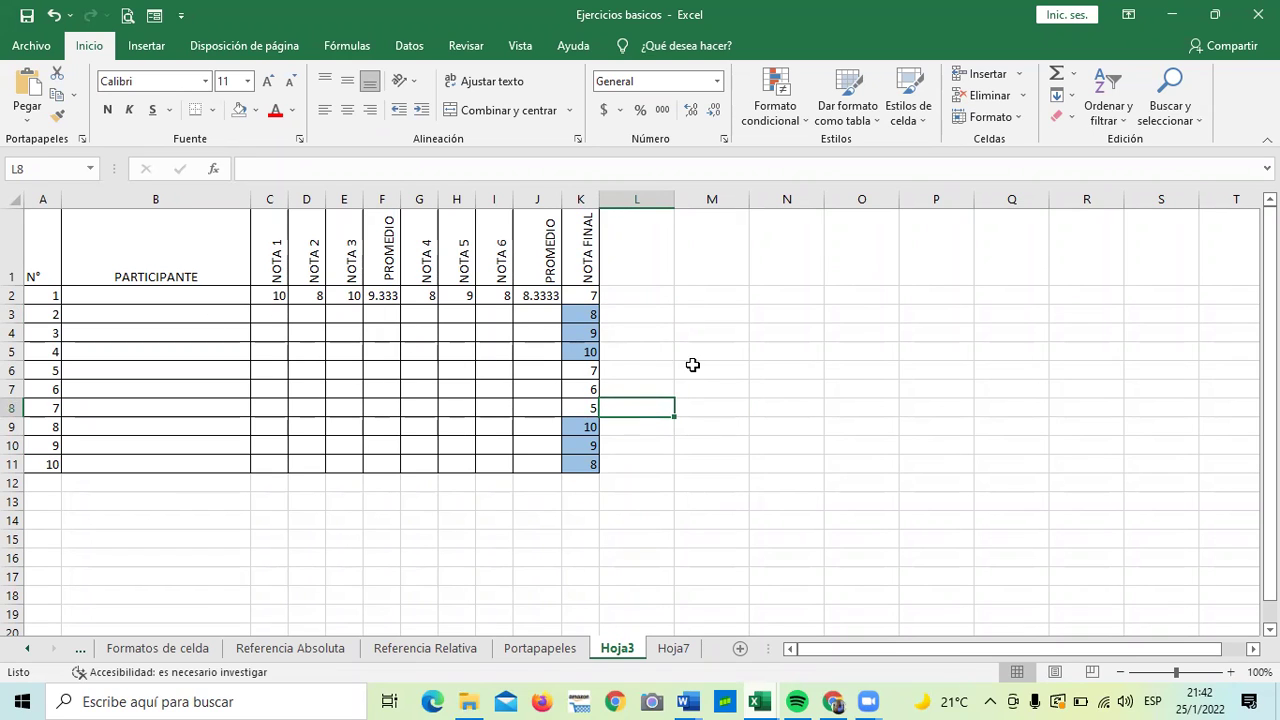
left_click(692, 366)
left_click(589, 313)
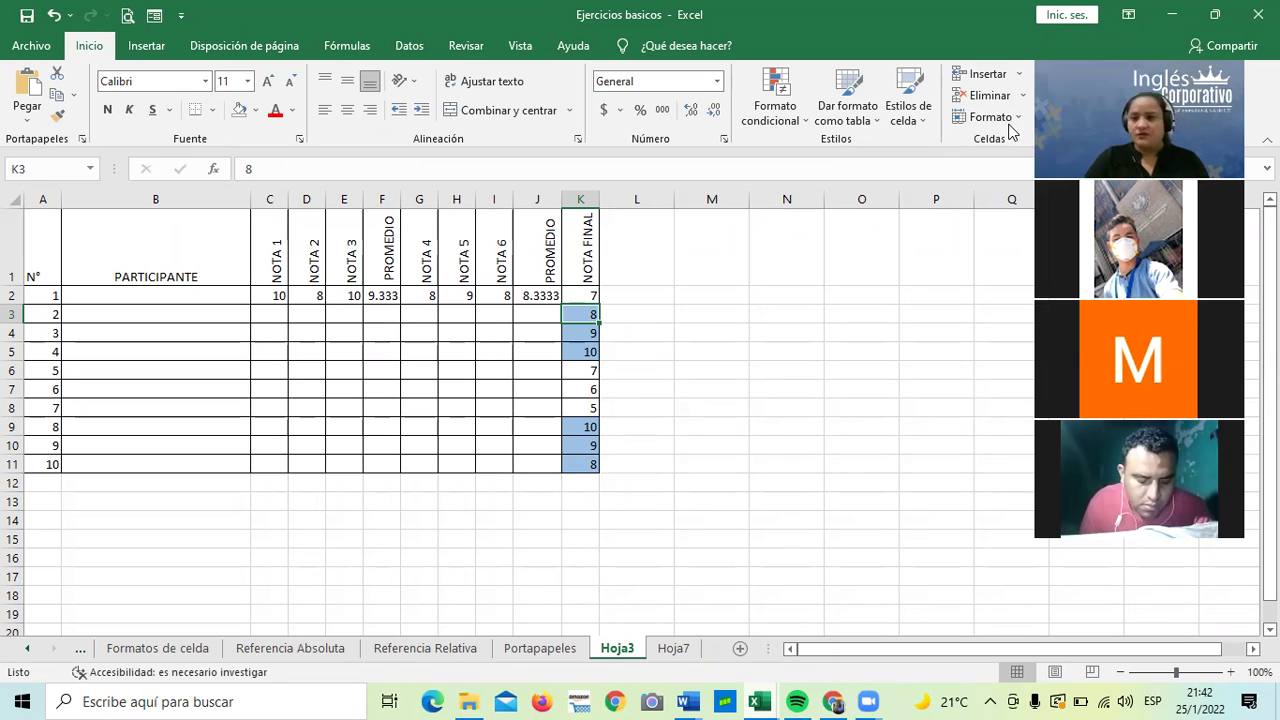
left_click(891, 575)
left_click(831, 443)
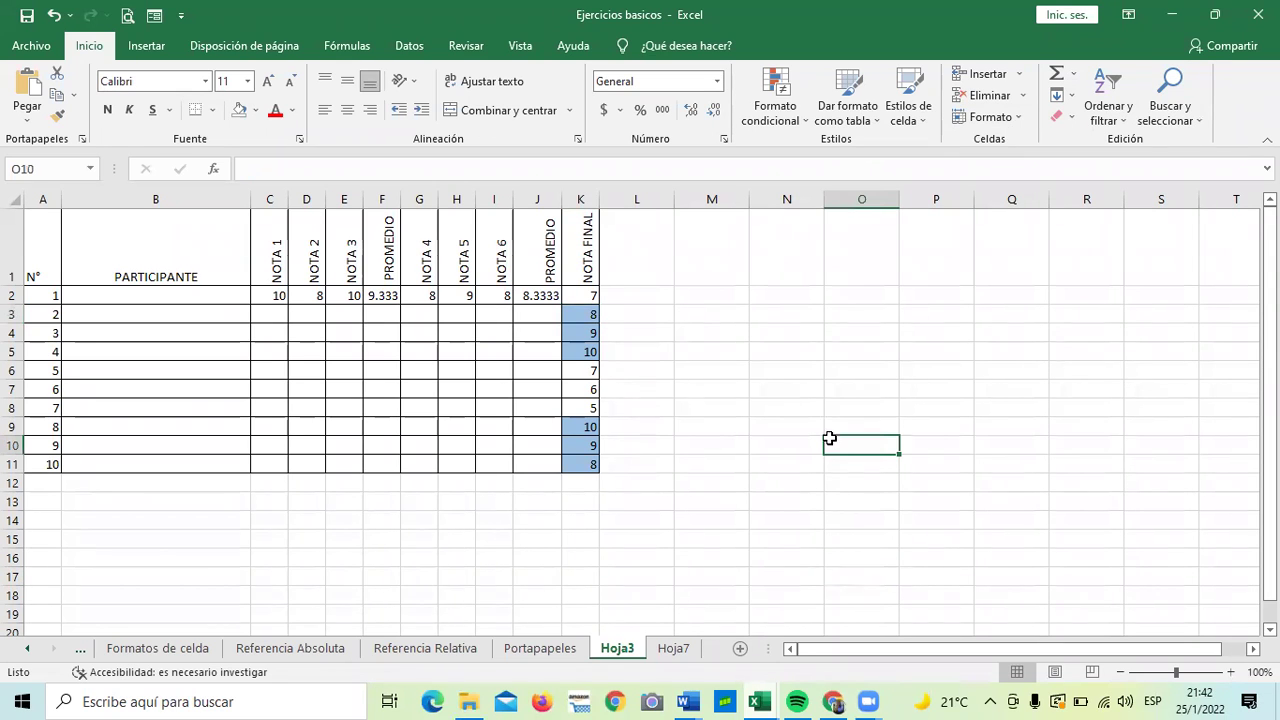
left_click(709, 484)
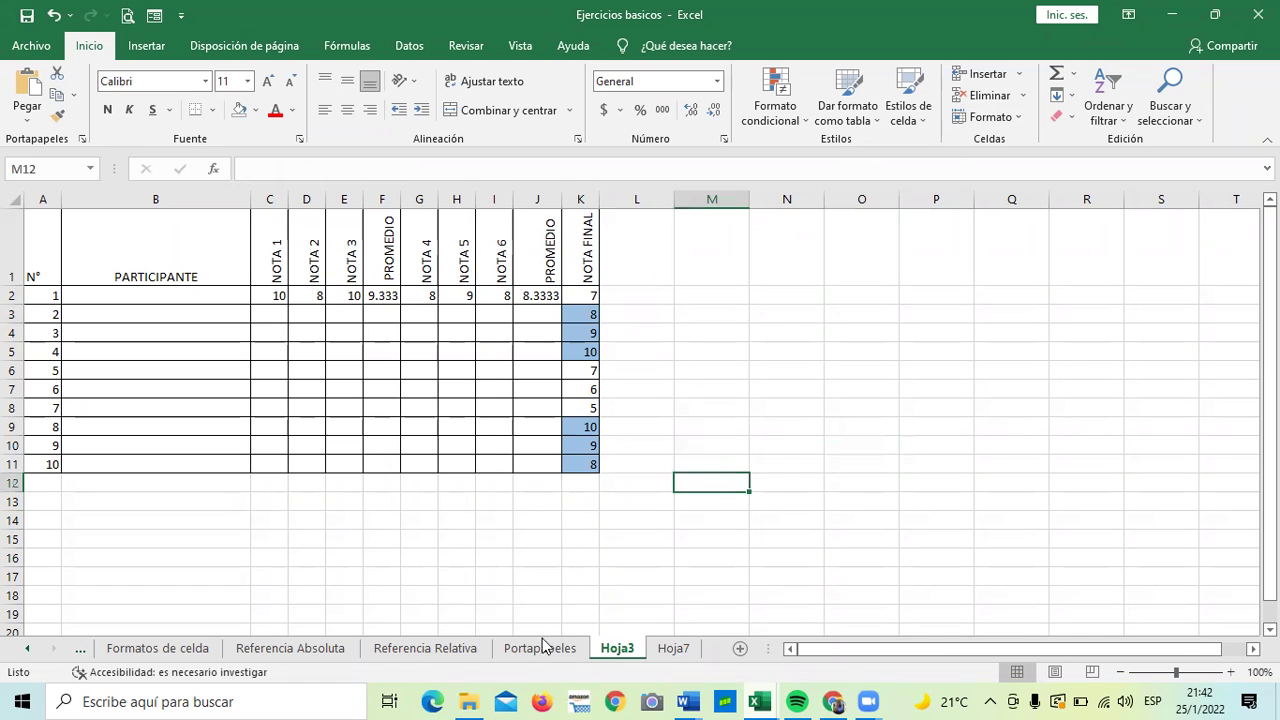
mouse_move(862, 697)
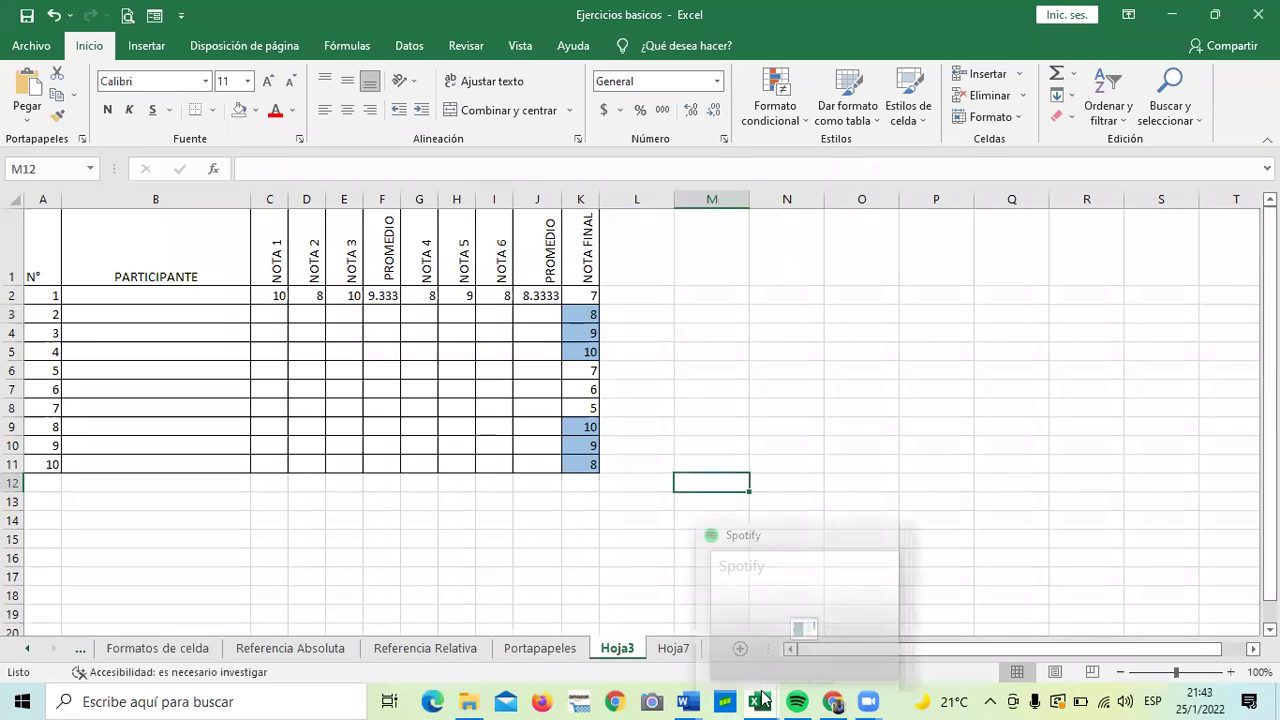
Advance the course from unit 2.5 Laboratorio to lesson 2.6 Objetivo de la lección.
left_click(838, 673)
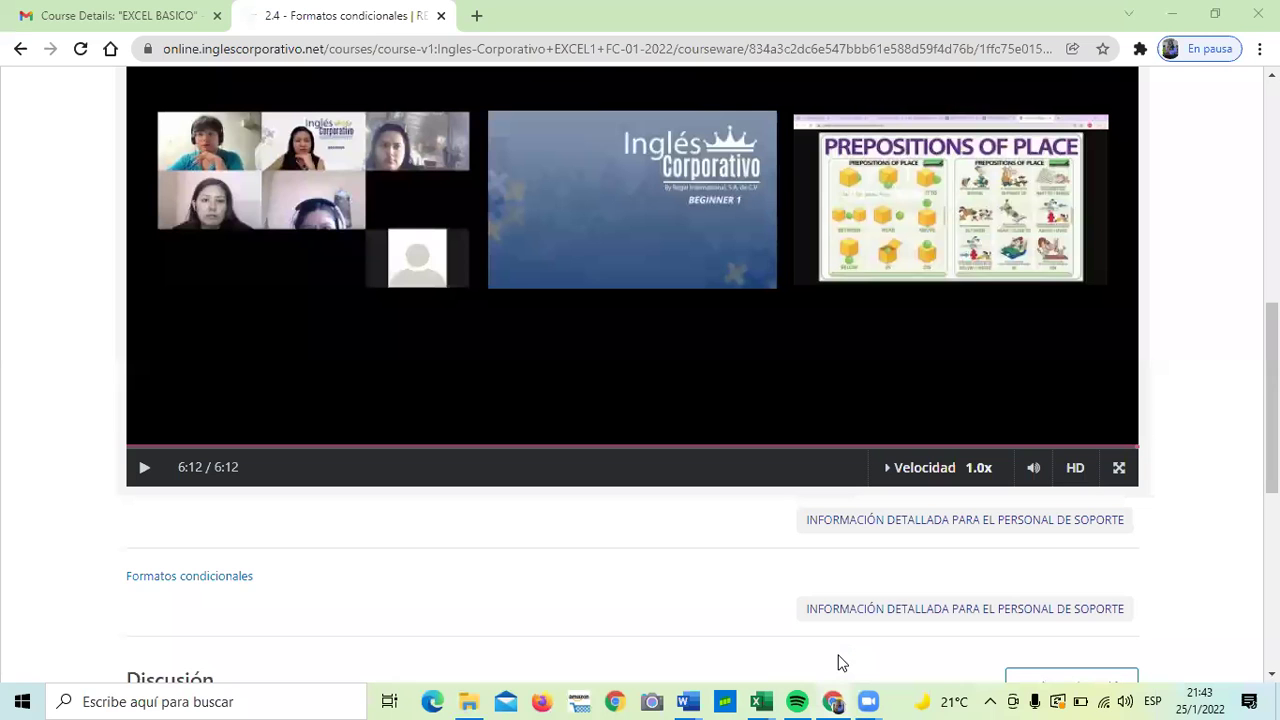
scroll(697, 422, "up", 3)
scroll(697, 420, "up", 3)
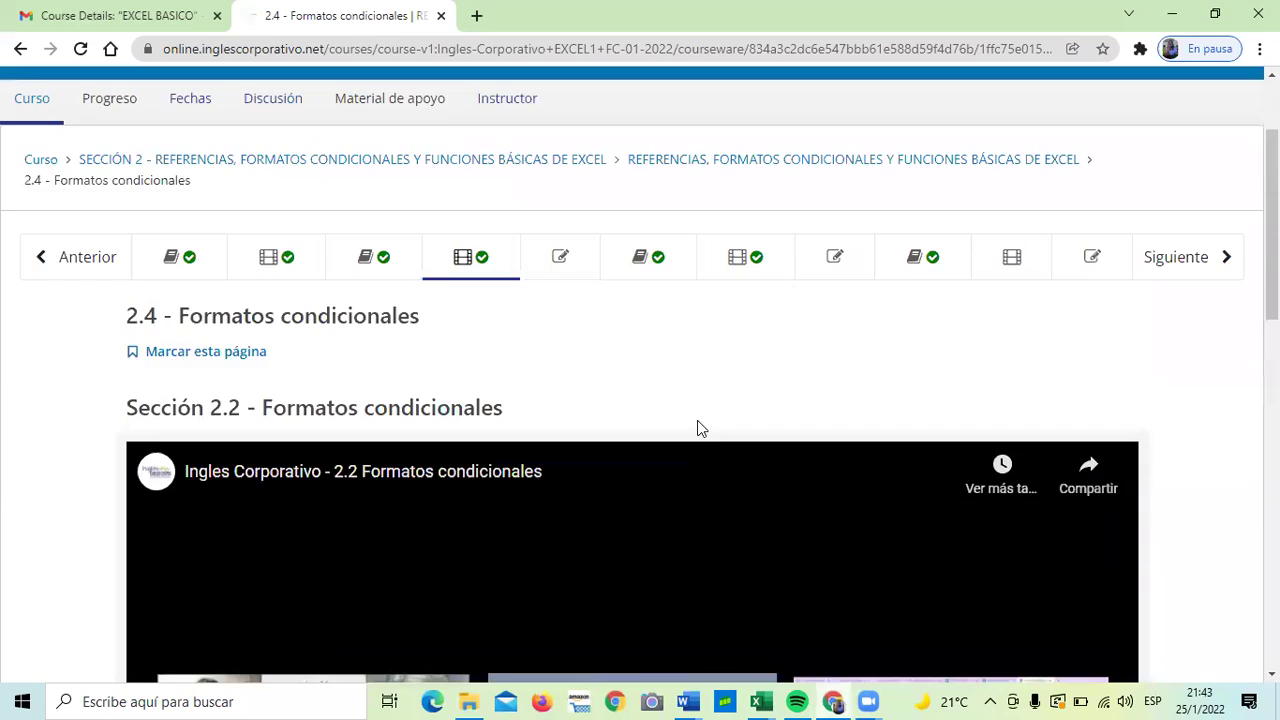
scroll(697, 418, "down", 7)
scroll(697, 425, "down", 5)
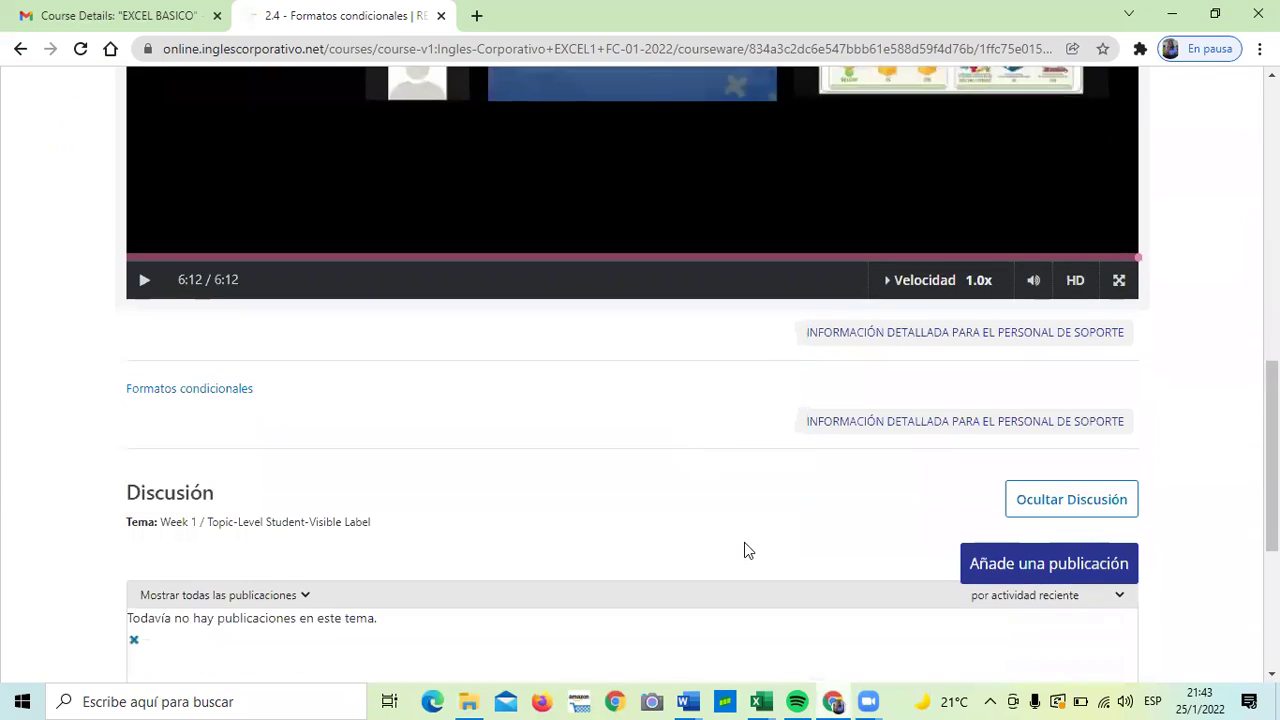
left_click(698, 530)
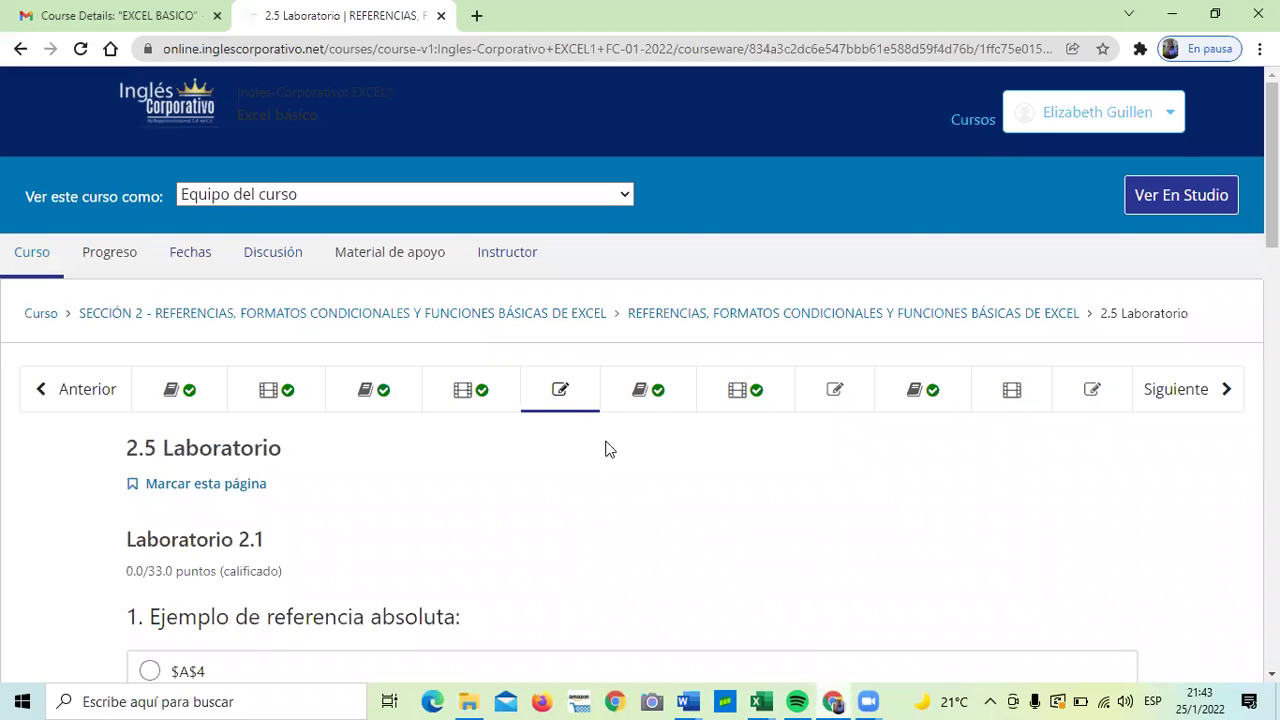
scroll(603, 447, "down", 6)
scroll(603, 437, "down", 10)
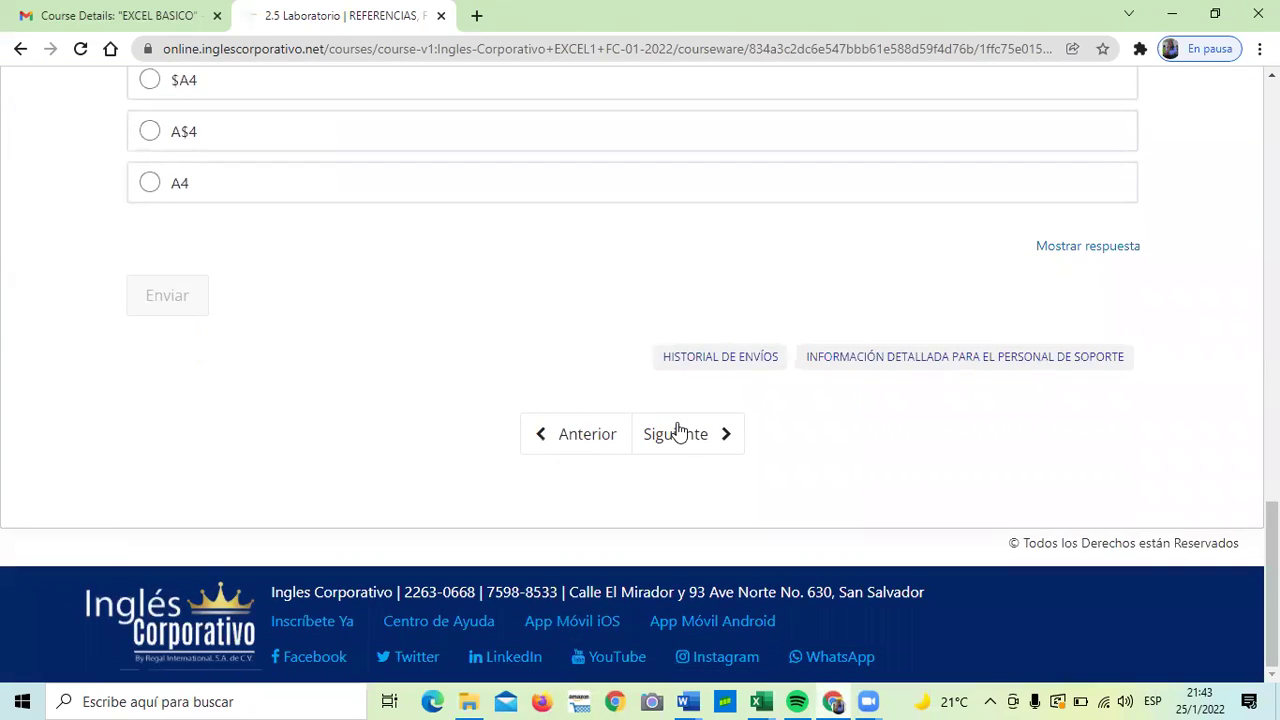
left_click(678, 431)
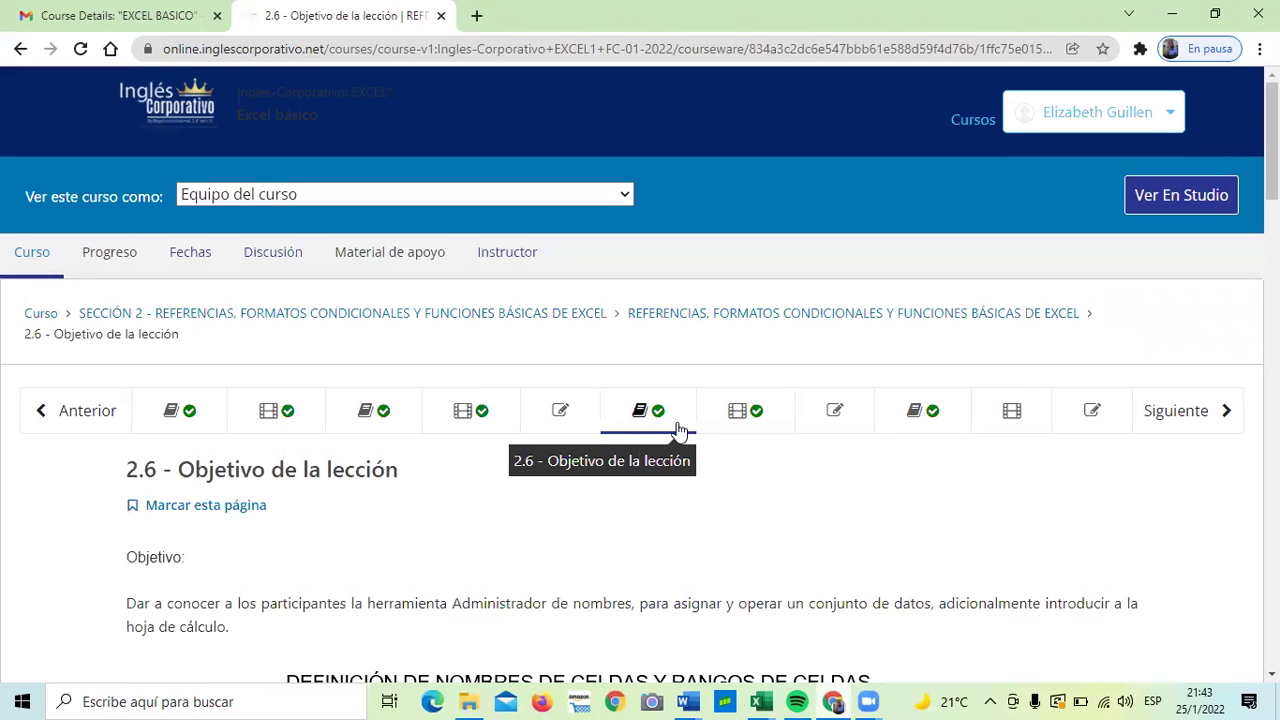
scroll(678, 431, "down", 5)
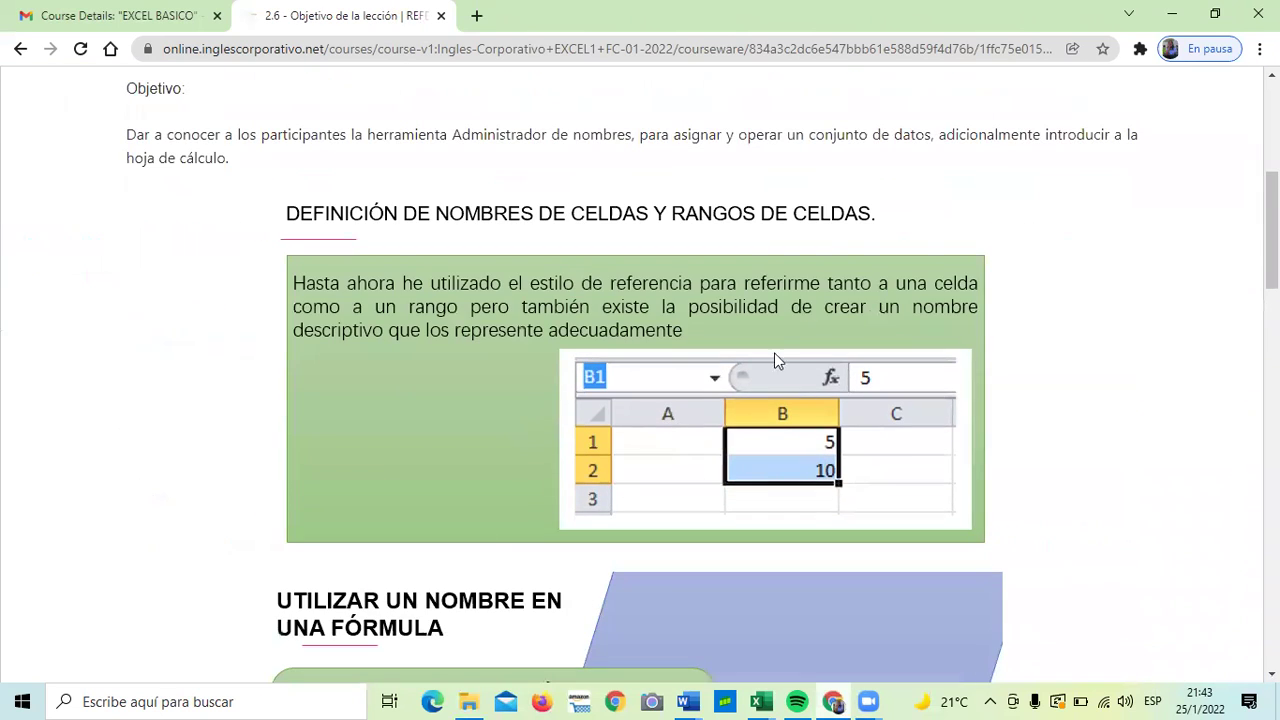
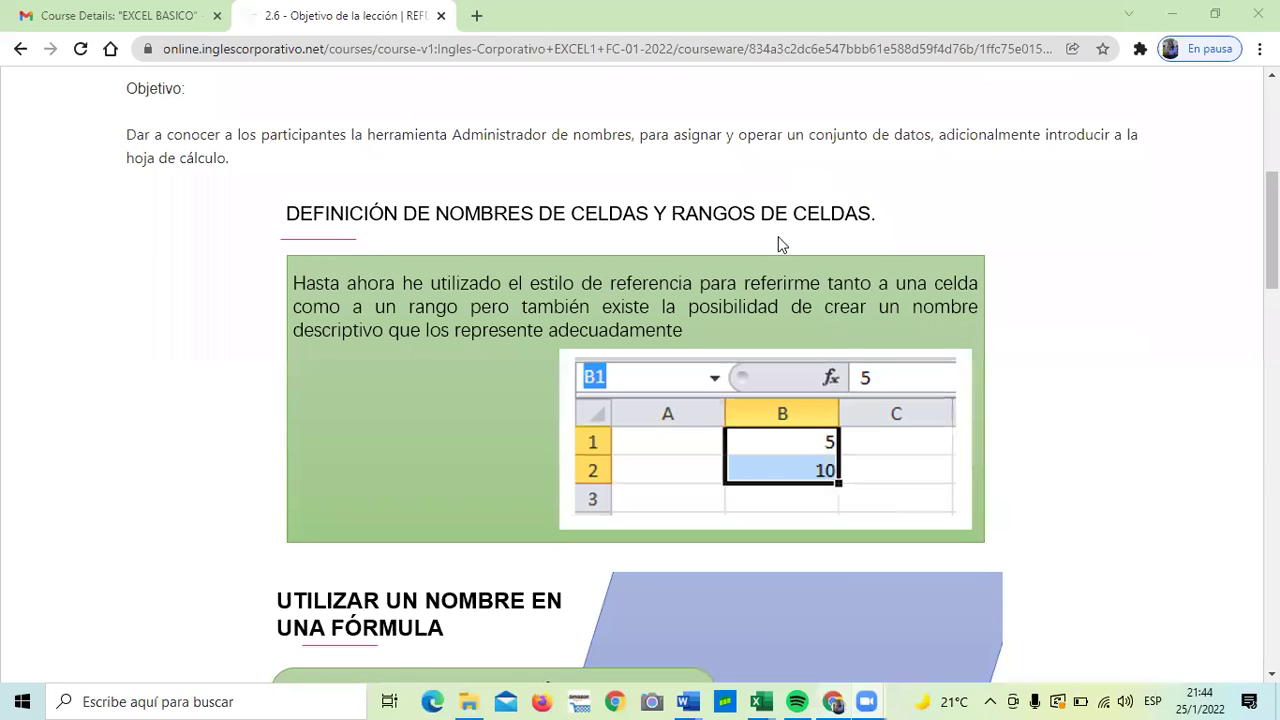
Scroll the lesson page to bring the '2.6 - Objetivo de la lección' title and Objetivo text into view.
scroll(778, 240, "up", 3)
scroll(753, 290, "down", 1)
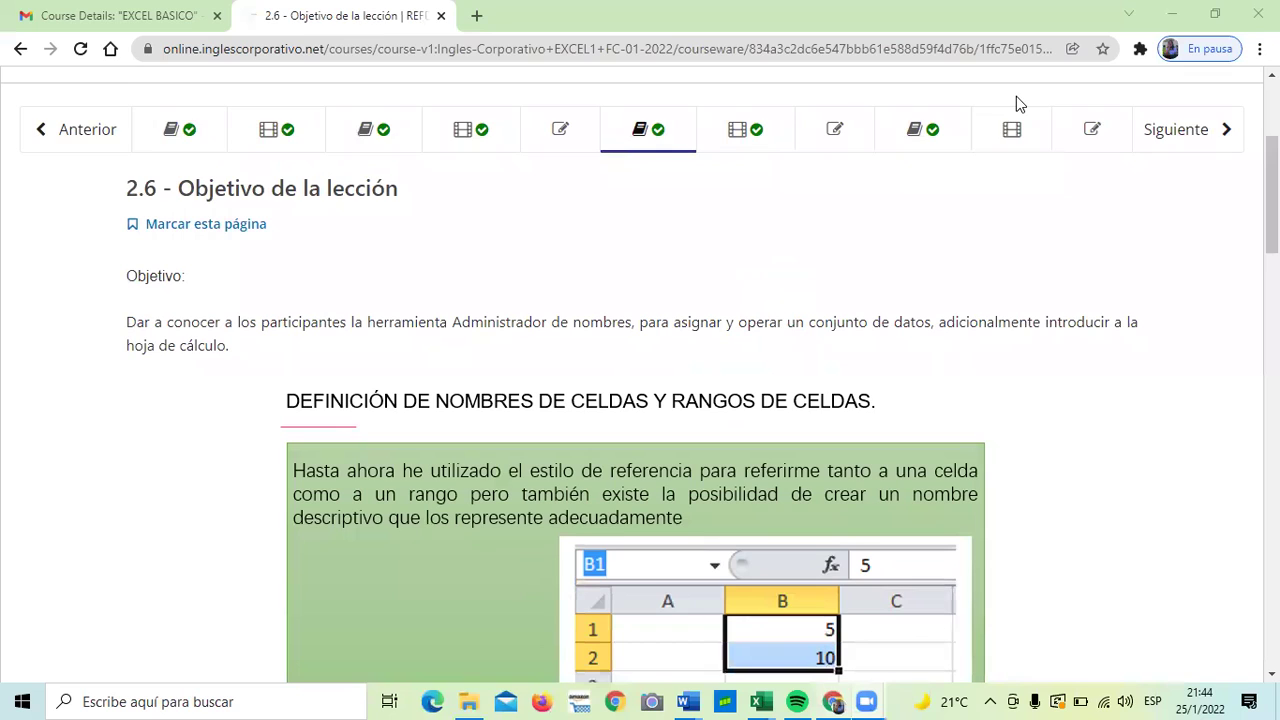
scroll(897, 226, "down", 1)
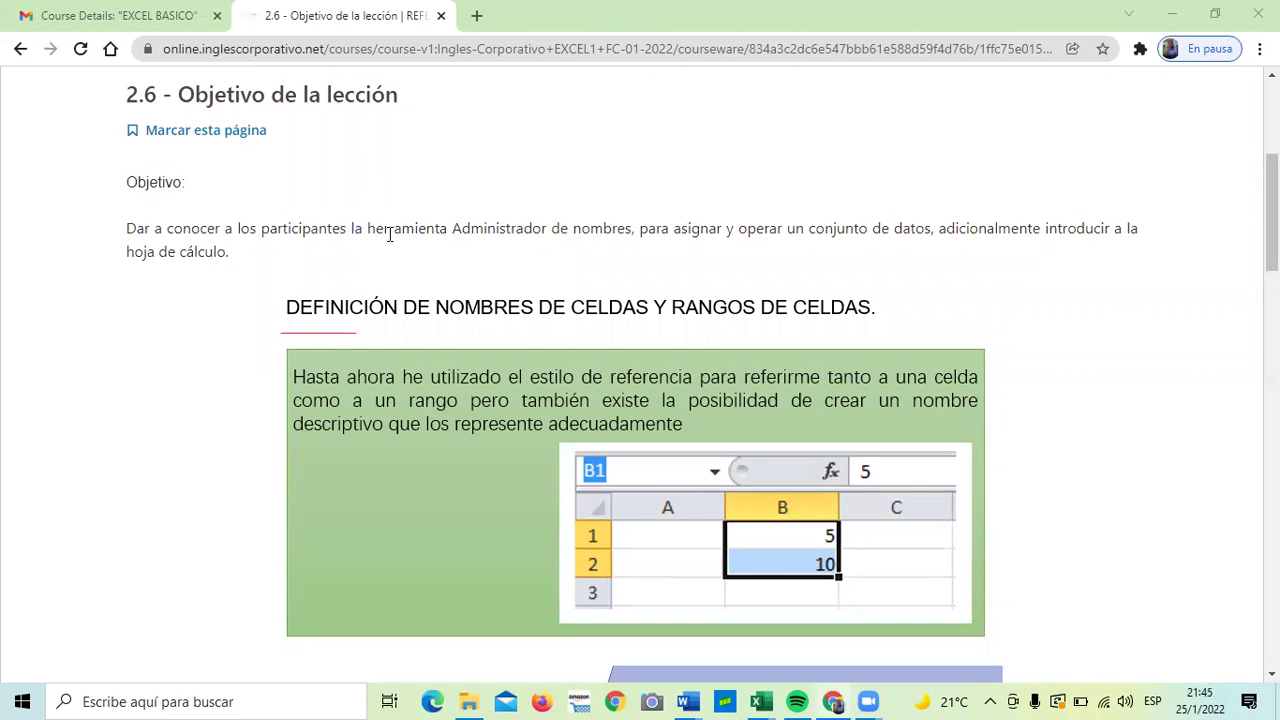
Scroll down past the example image to the 'UTILIZAR UN NOMBRE EN UNA FÓRMULA' section.
scroll(420, 271, "up", 4)
scroll(432, 272, "down", 2)
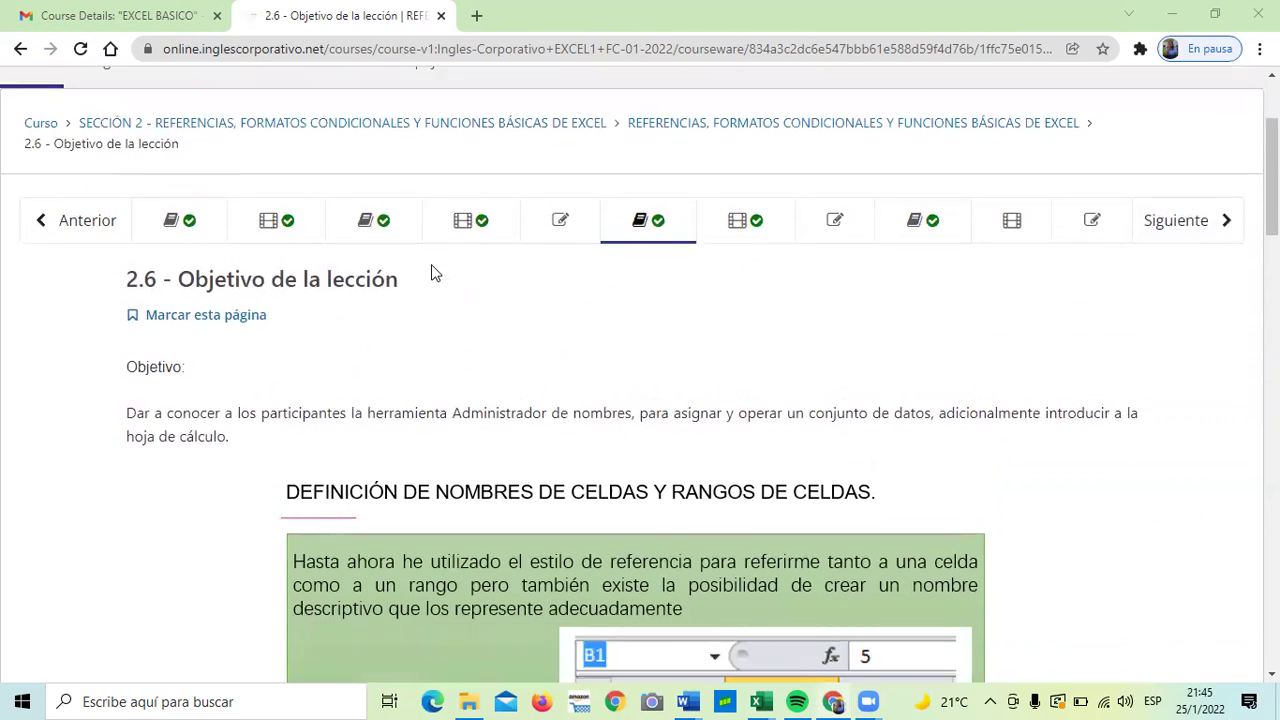
scroll(432, 272, "down", 1)
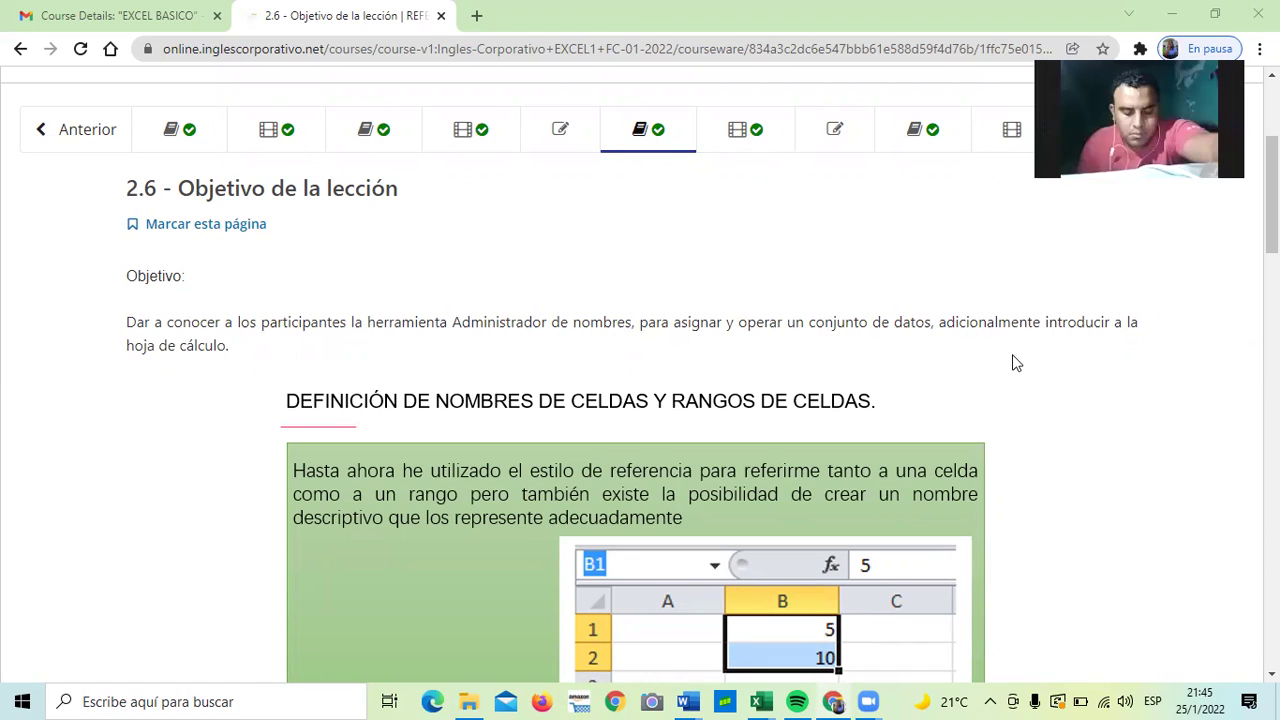
scroll(806, 357, "down", 5)
scroll(806, 346, "up", 2)
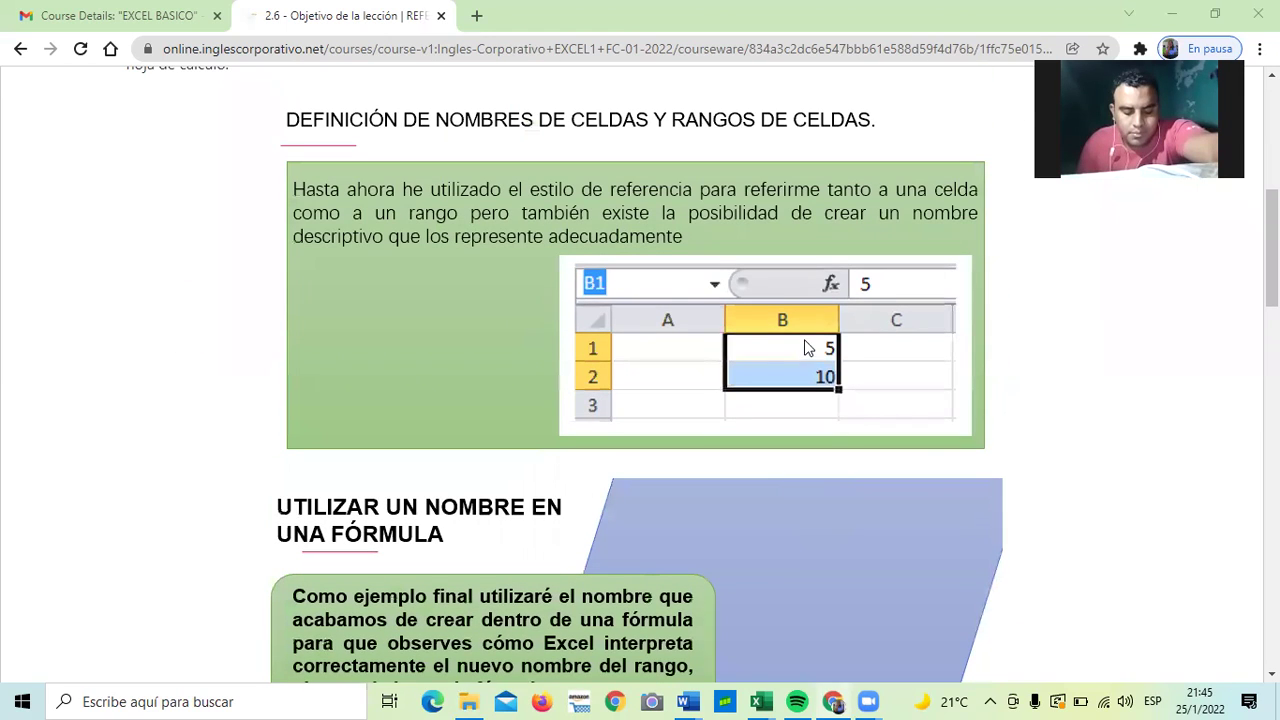
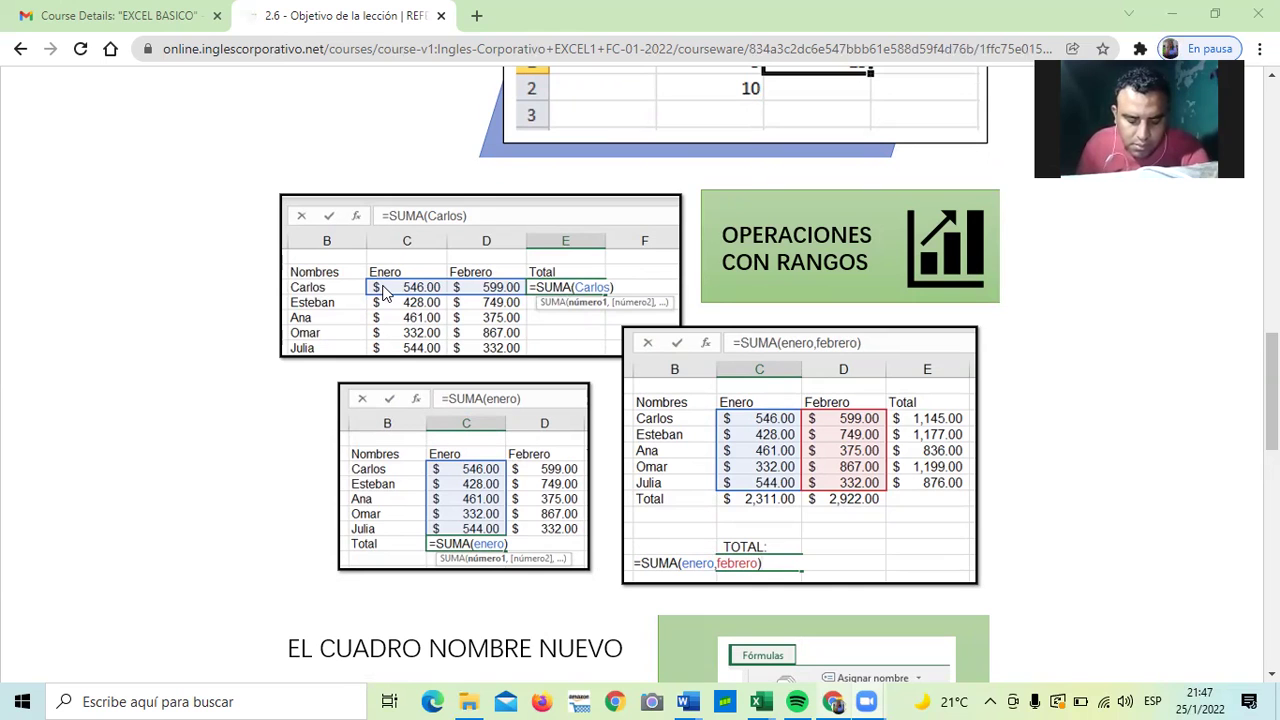
scroll(392, 293, "down", 1)
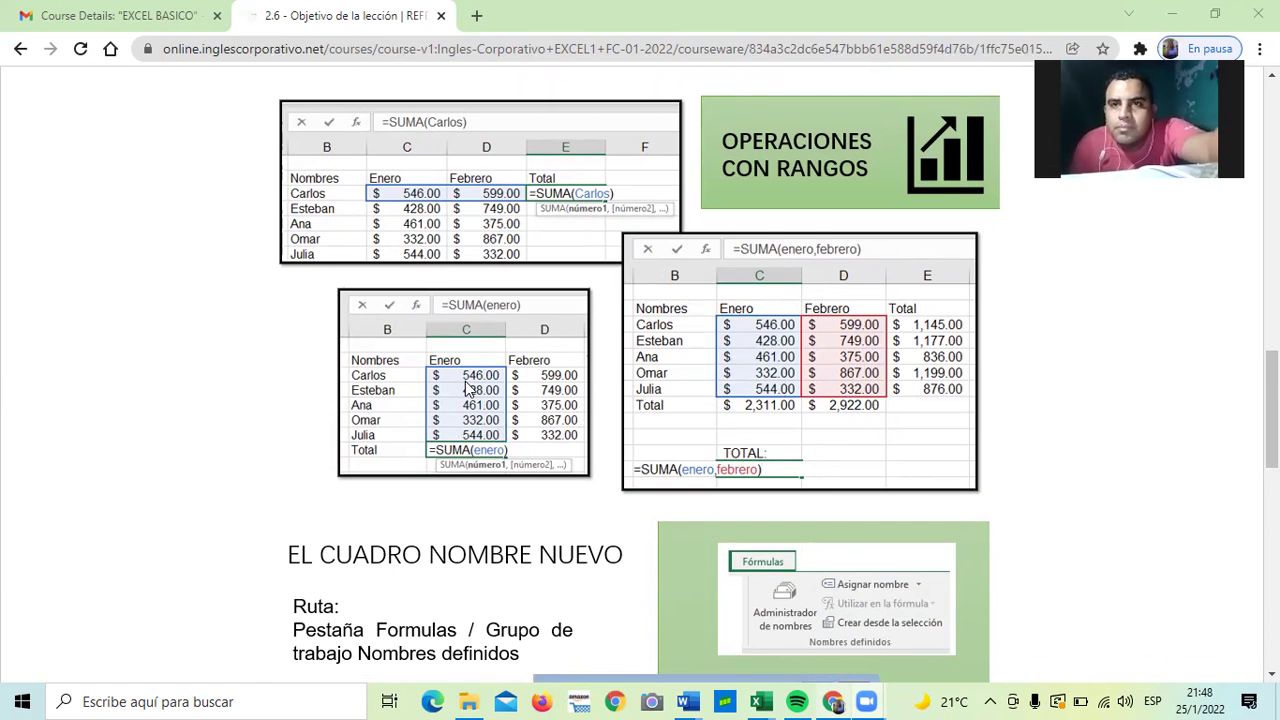
scroll(465, 385, "down", 2)
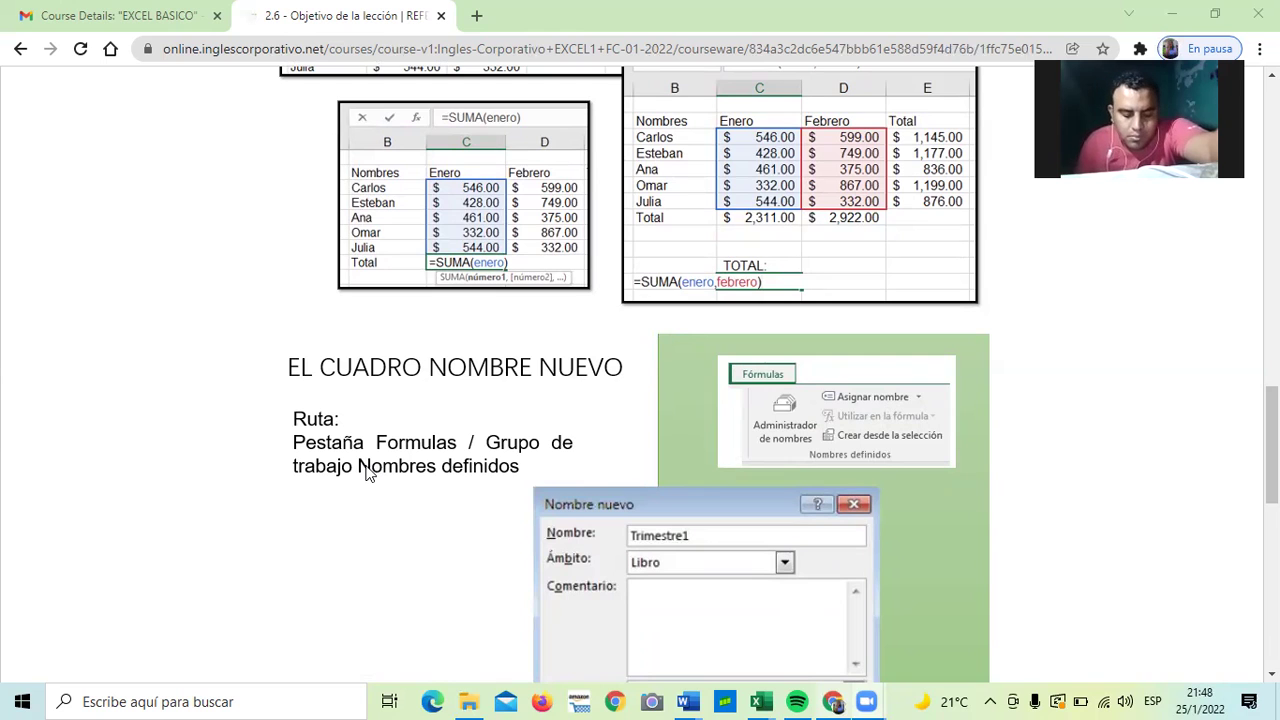
scroll(371, 510, "down", 3)
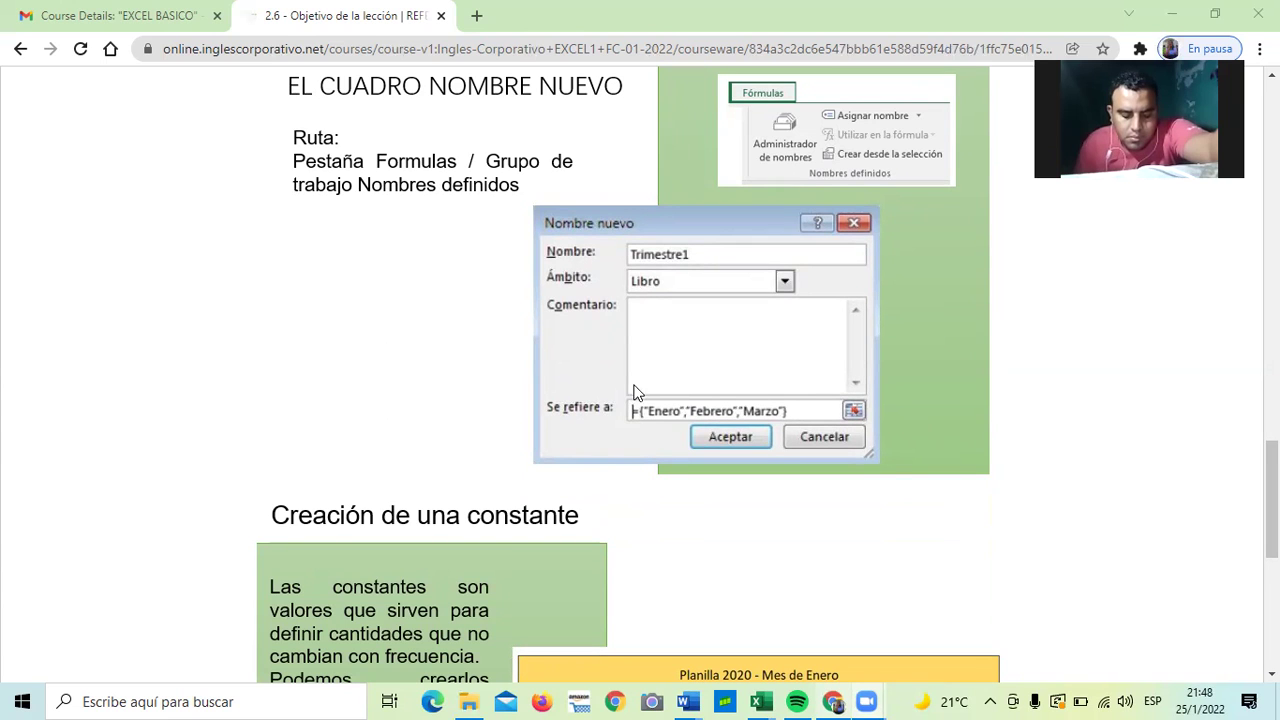
scroll(758, 383, "down", 3)
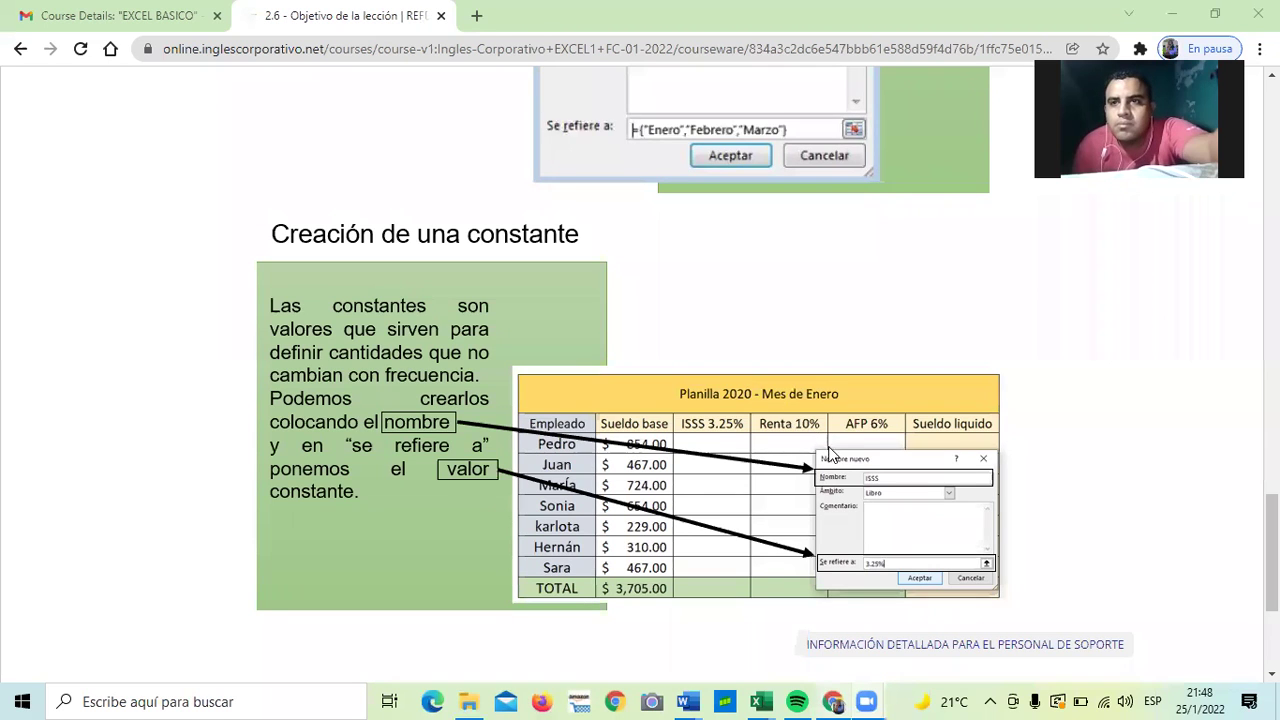
scroll(834, 486, "down", 1)
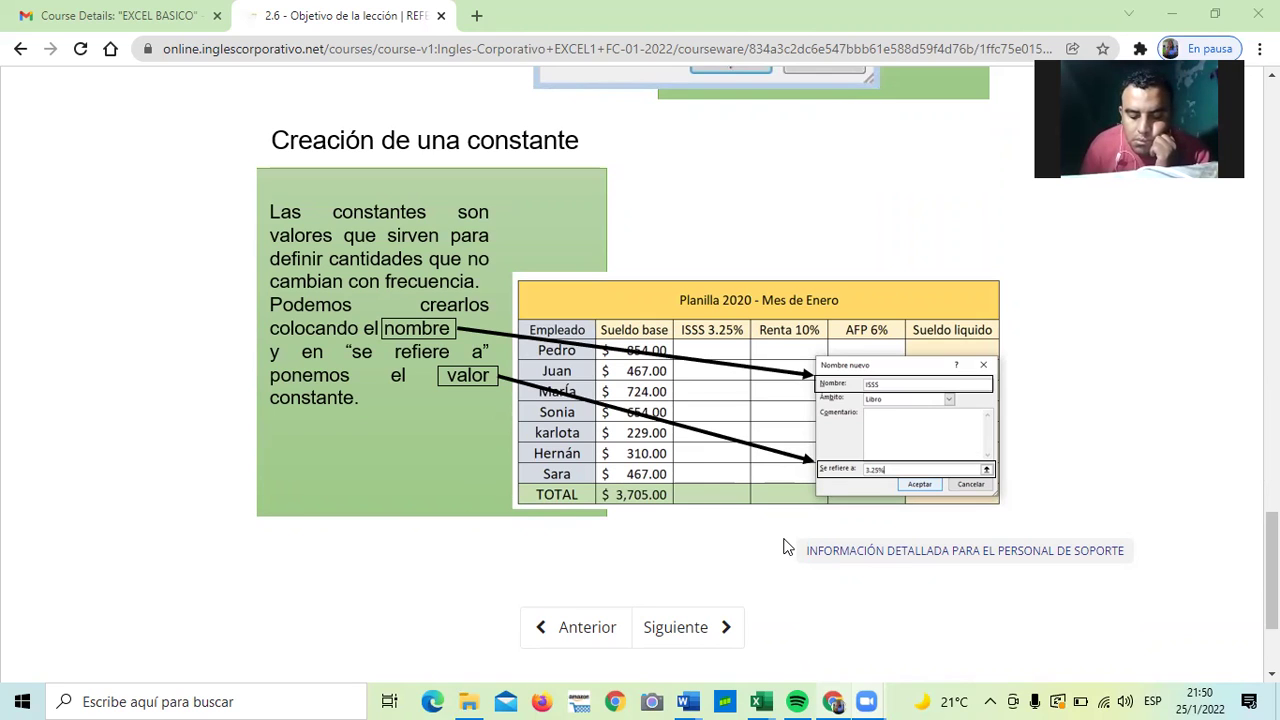
Advance from lesson 2.6 to lesson 2.7, Administrador de nombres, via Siguiente.
mouse_move(468, 701)
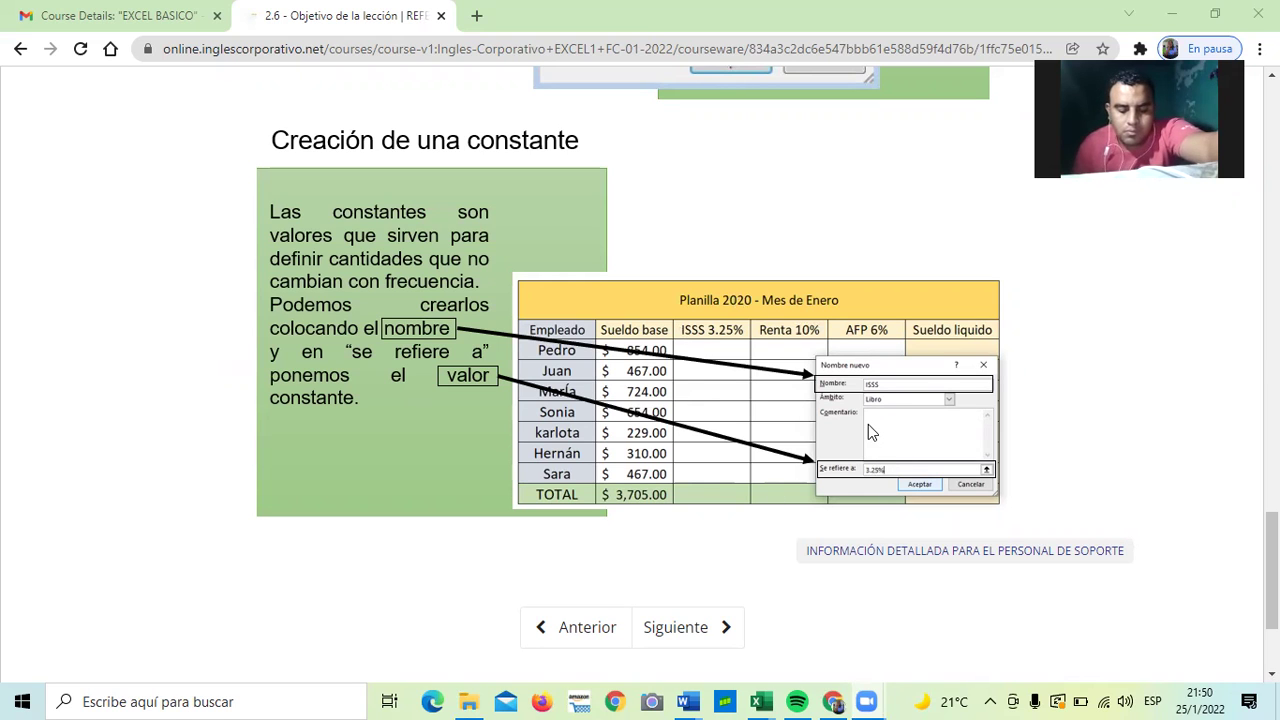
scroll(849, 428, "down", 2)
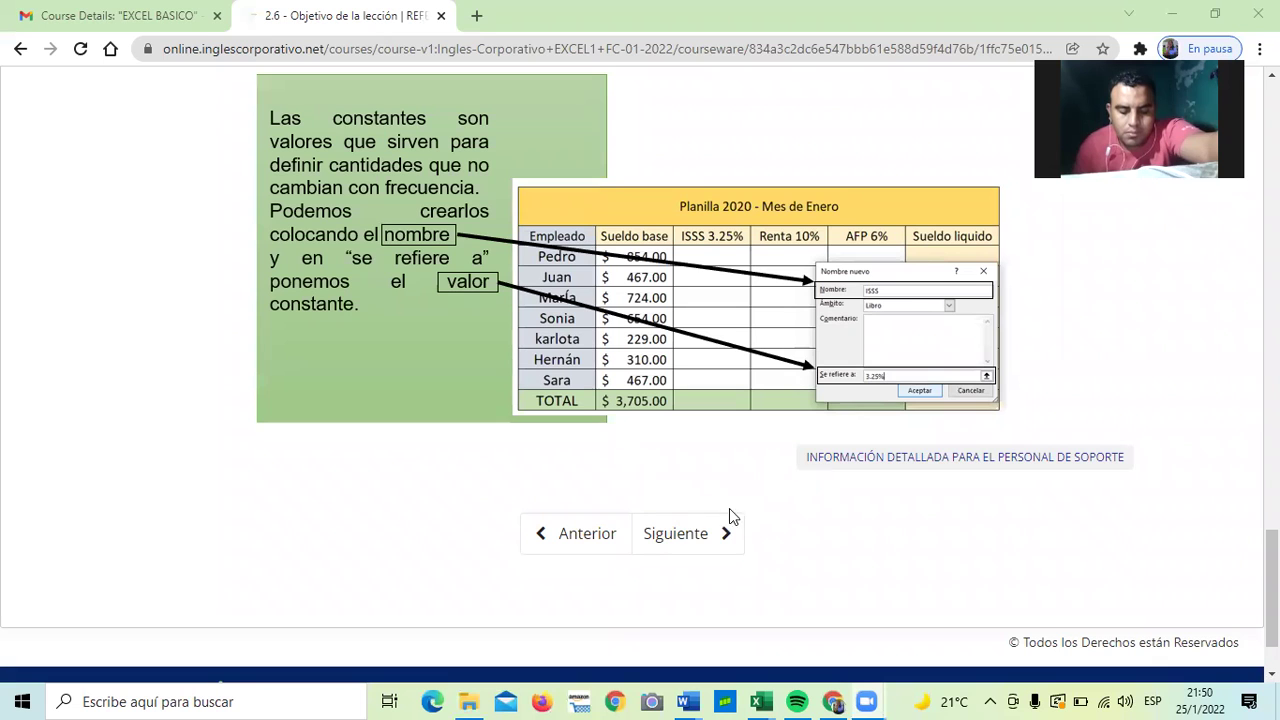
left_click(697, 537)
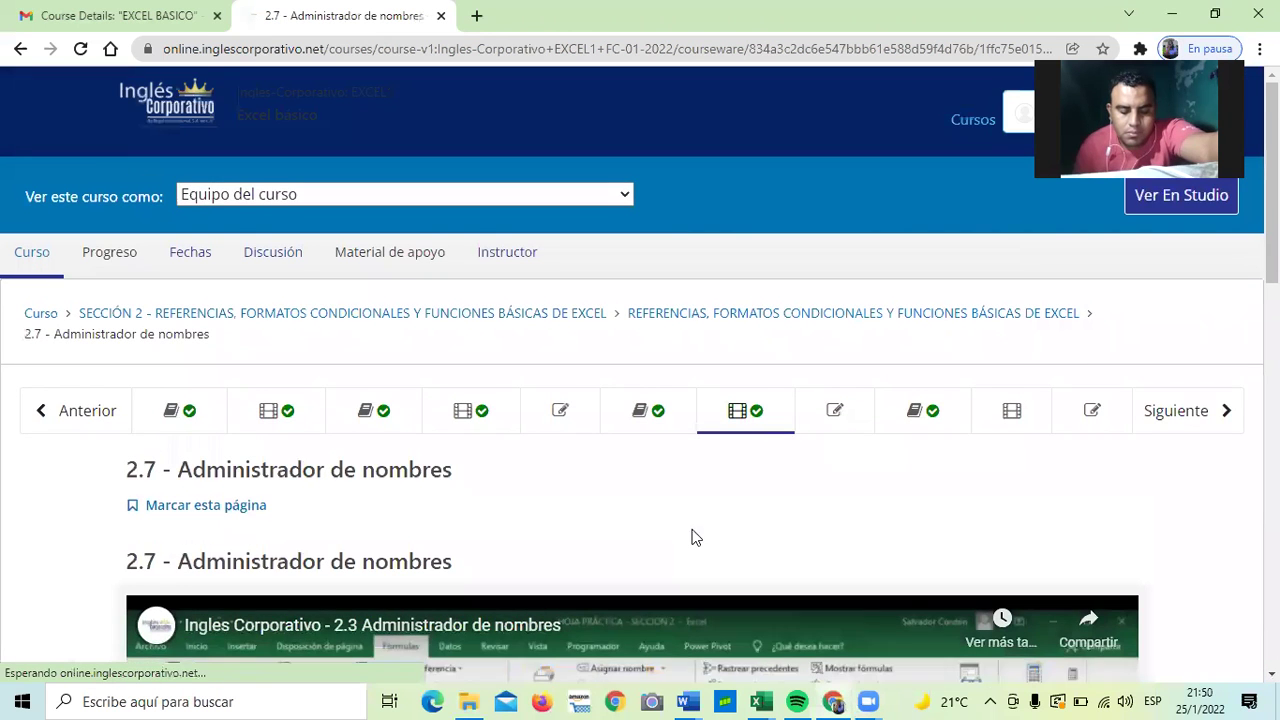
Play the 2.7 Administrador de nombres lesson video through to 5:15.
scroll(695, 535, "down", 4)
scroll(695, 525, "down", 2)
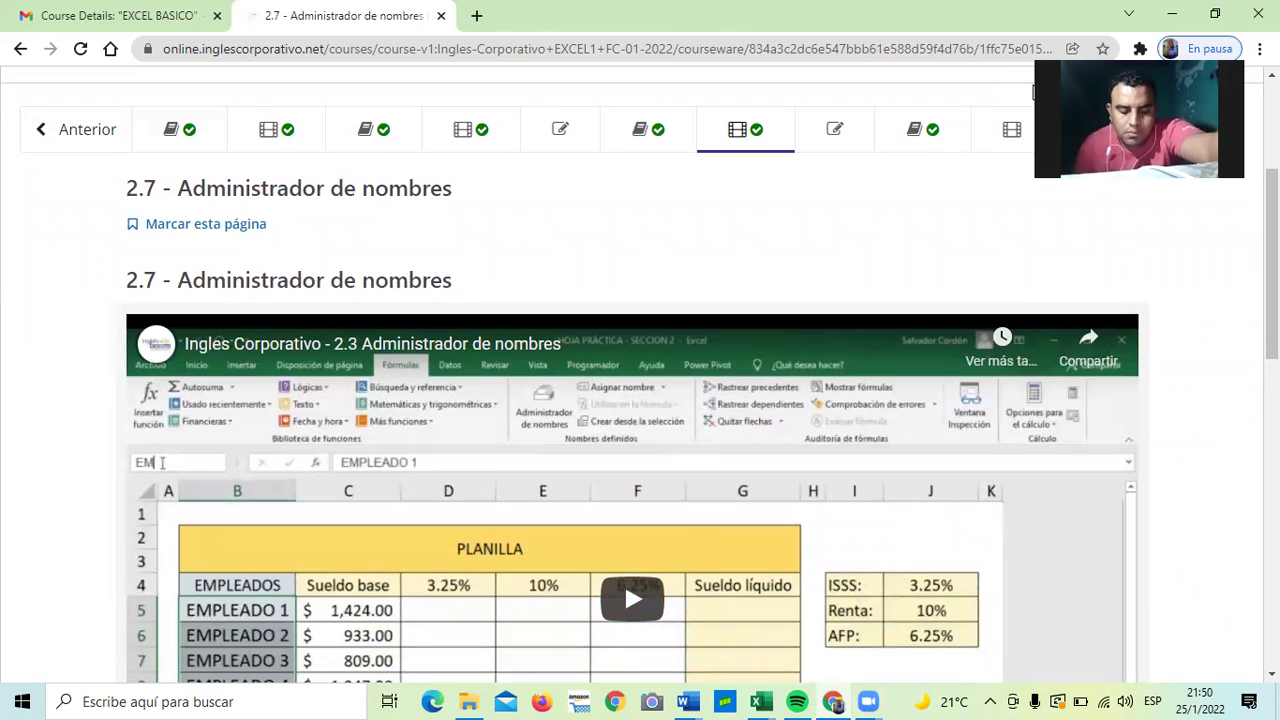
scroll(956, 218, "down", 5)
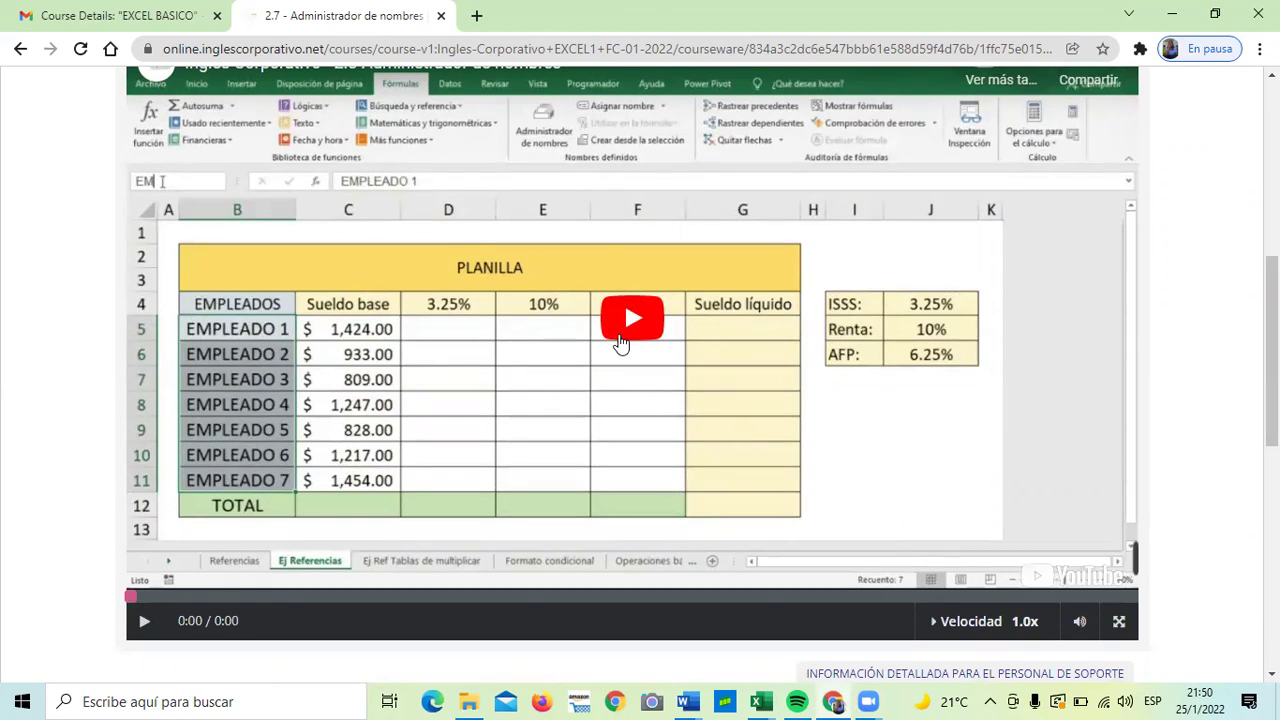
left_click(631, 319)
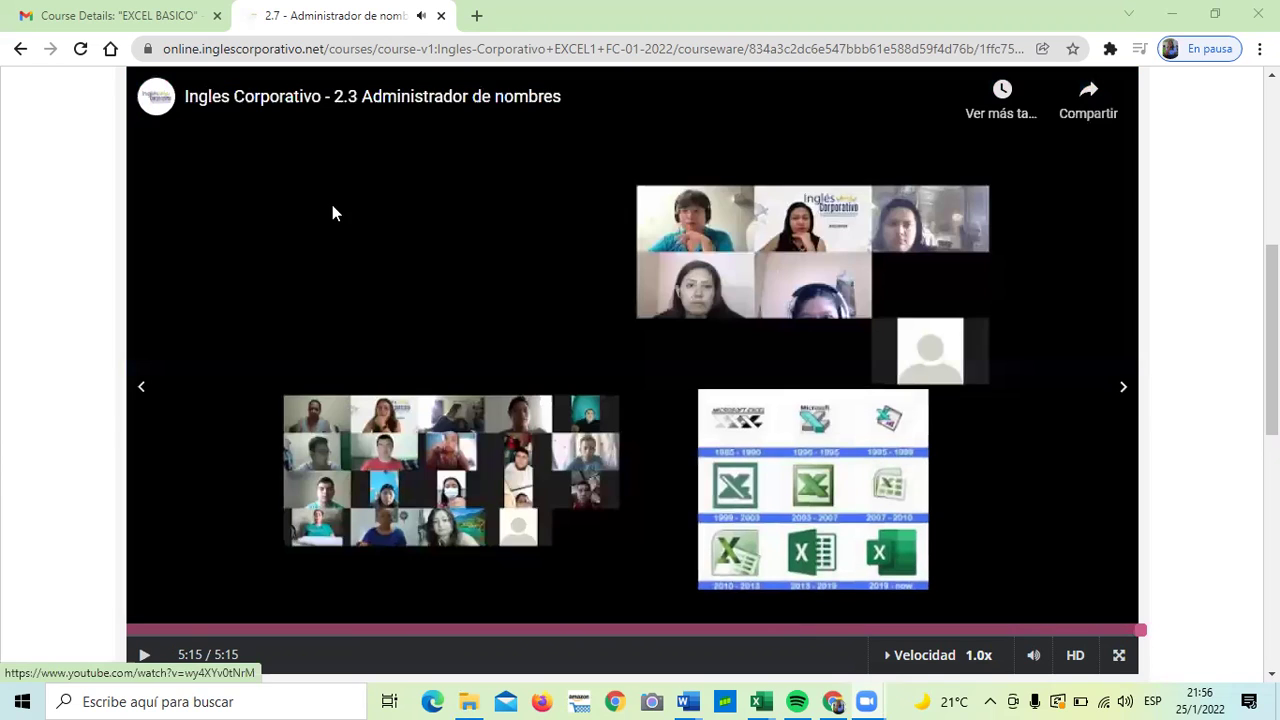
Jump back to the 2.5 Laboratorio 2.1 quiz unit from the unit navigation bar.
mouse_move(737, 697)
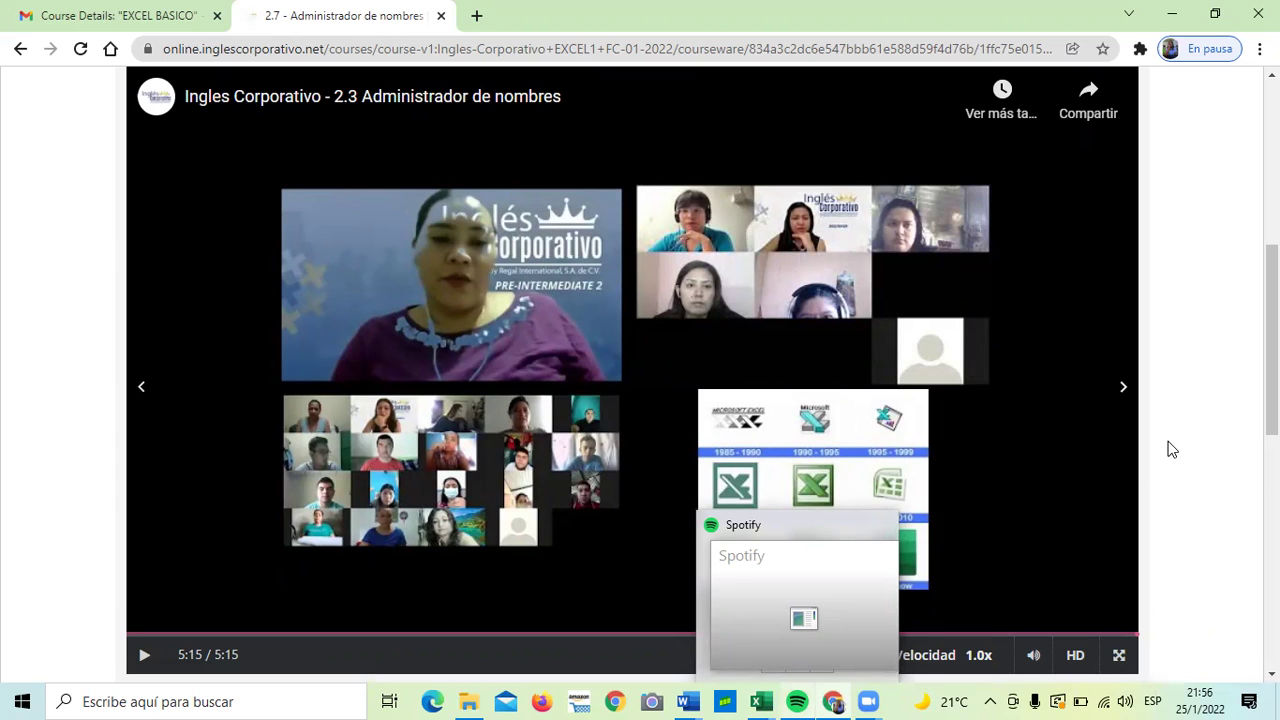
scroll(1111, 446, "down", 3)
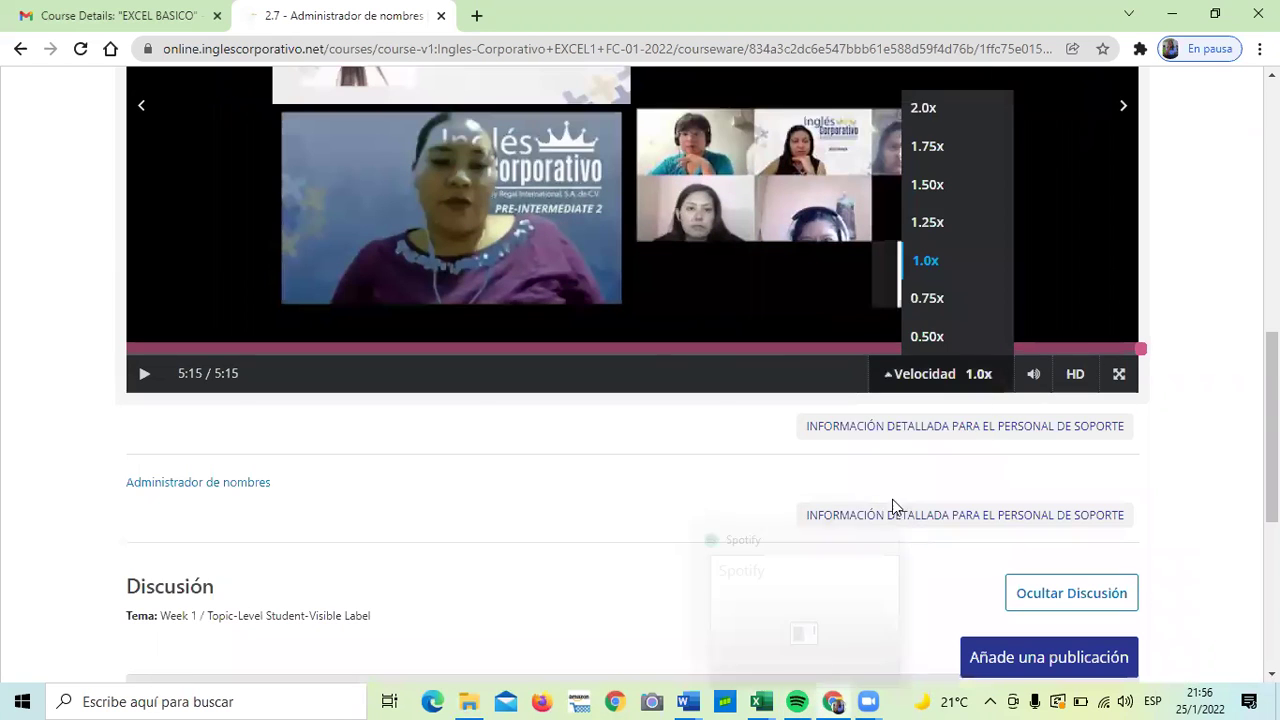
scroll(680, 502, "up", 6)
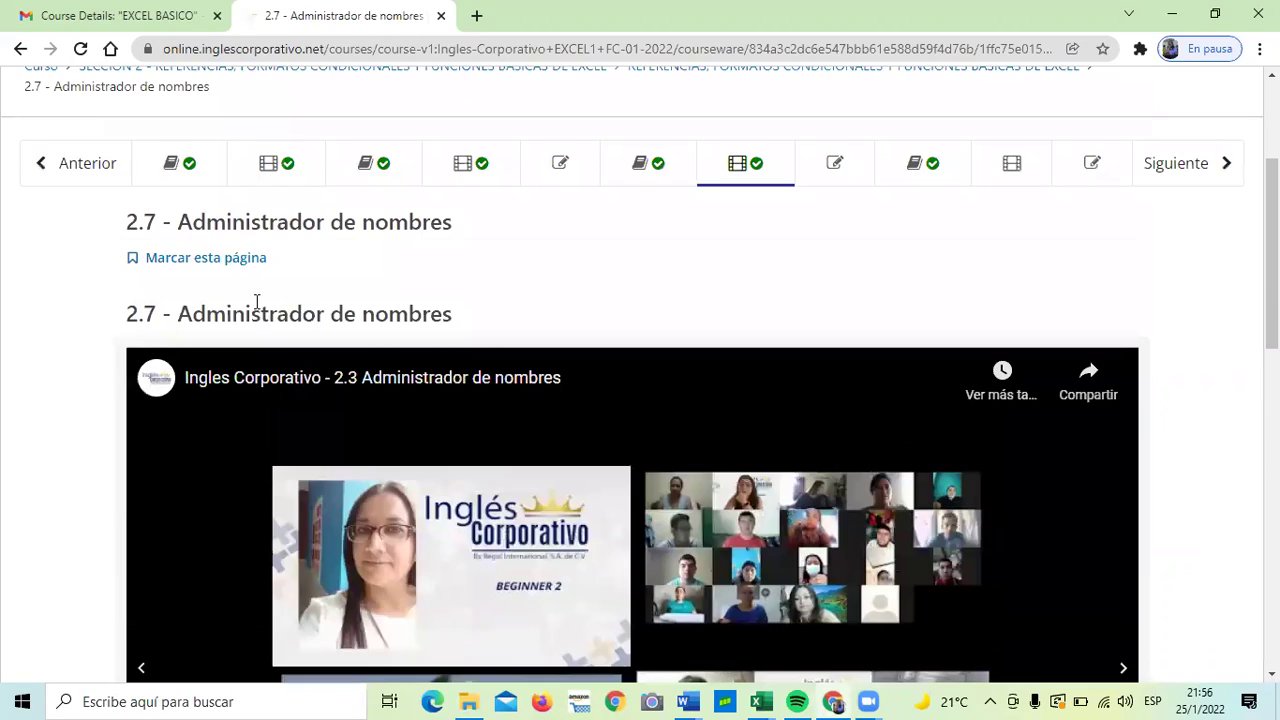
left_click(562, 163)
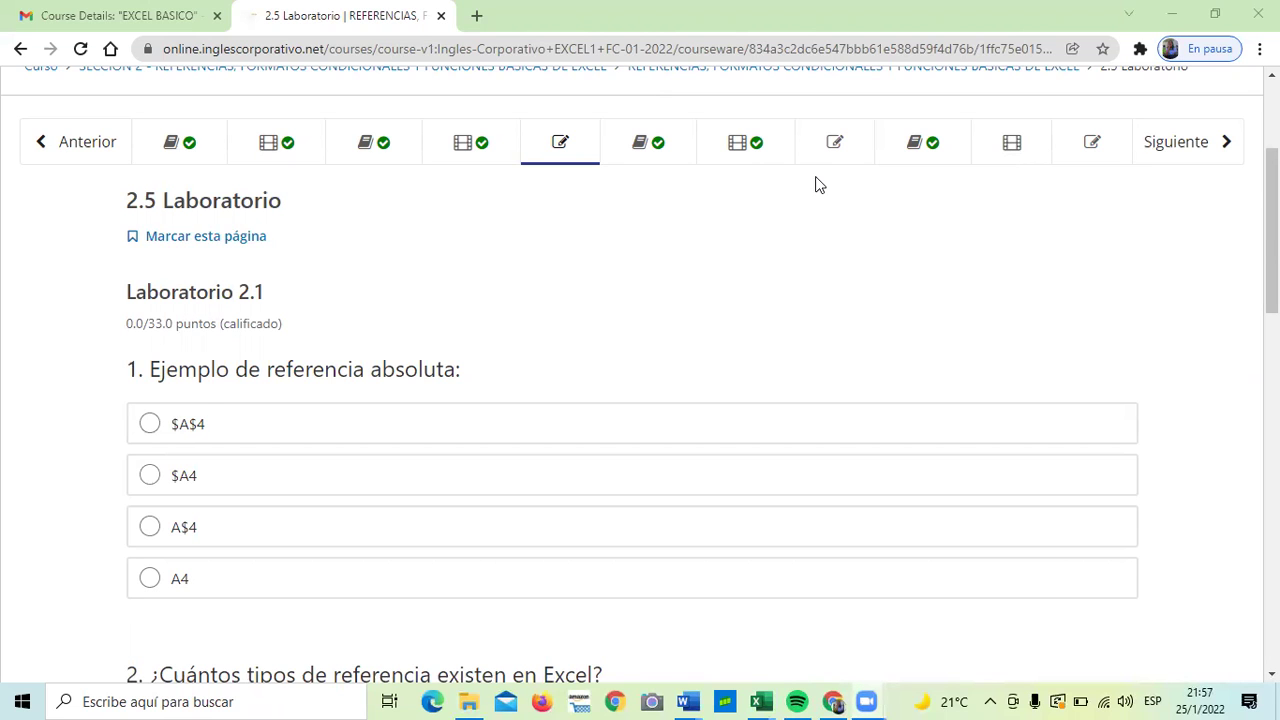
Skim the Laboratorio 2.1 absolute-reference questions, then advance to lesson 2.6, Objetivo de la lección.
scroll(733, 298, "down", 2)
scroll(731, 300, "up", 1)
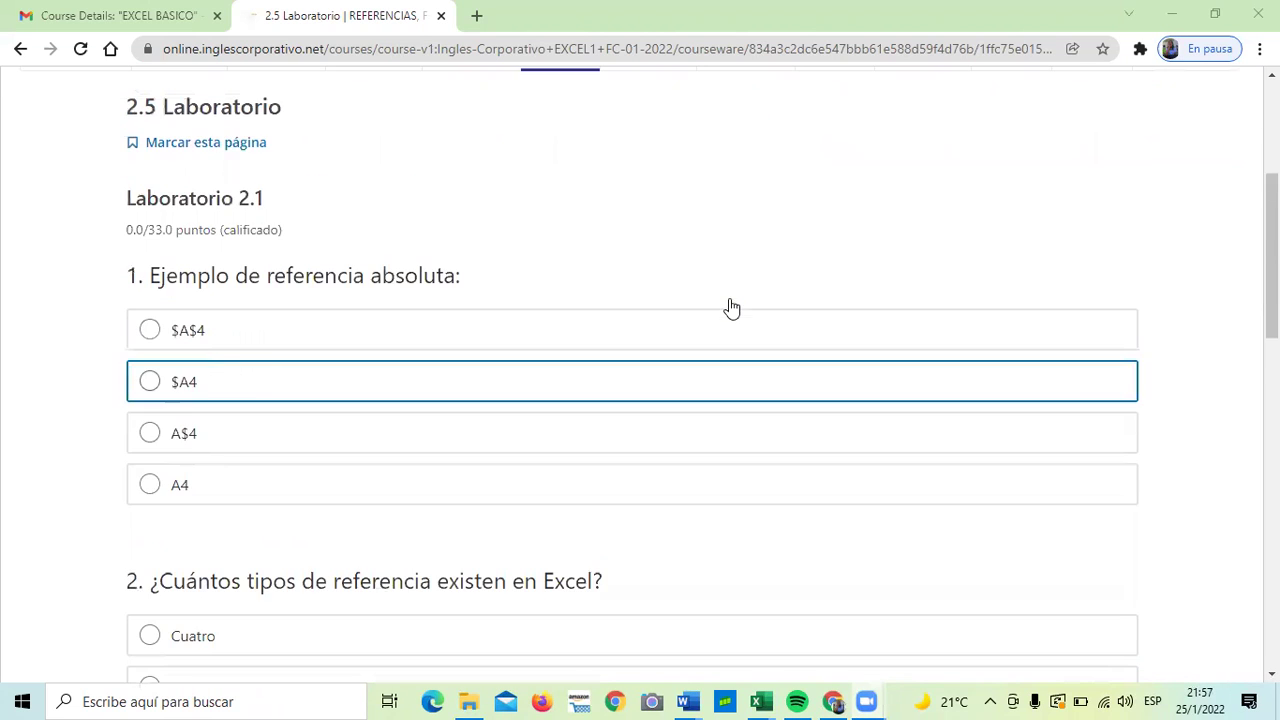
scroll(721, 271, "up", 1)
scroll(716, 270, "down", 1)
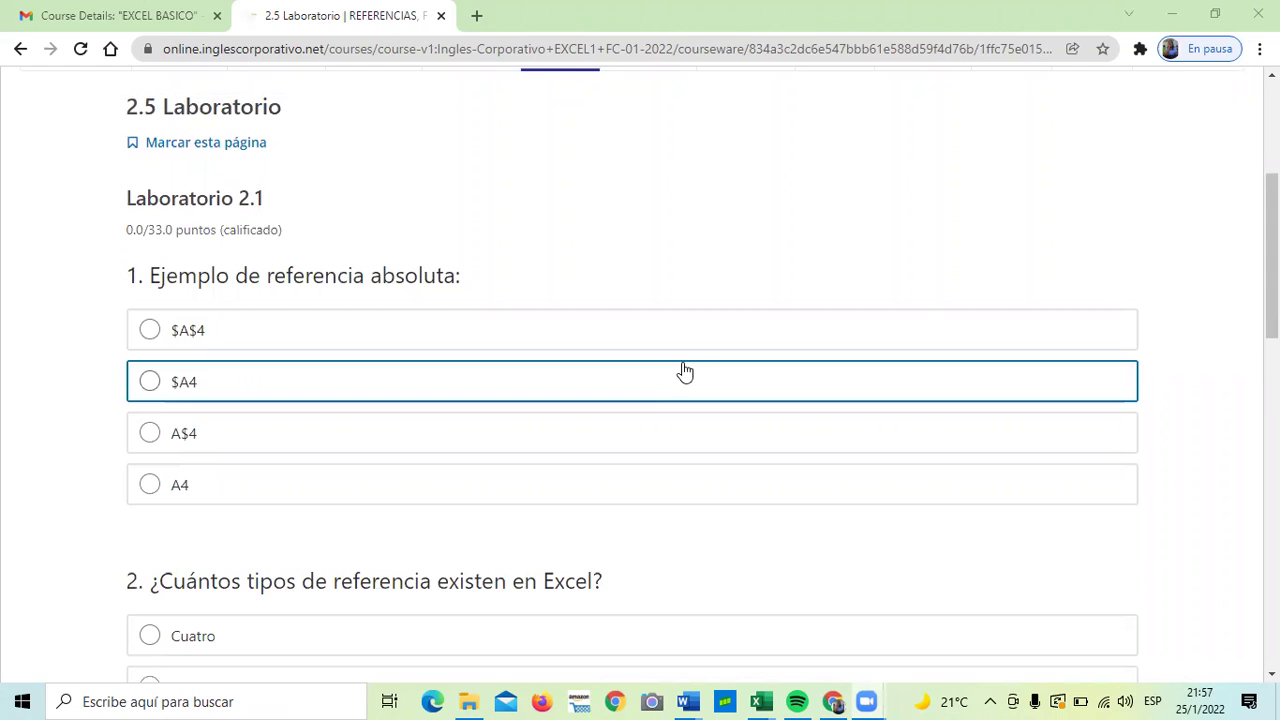
scroll(684, 371, "down", 3)
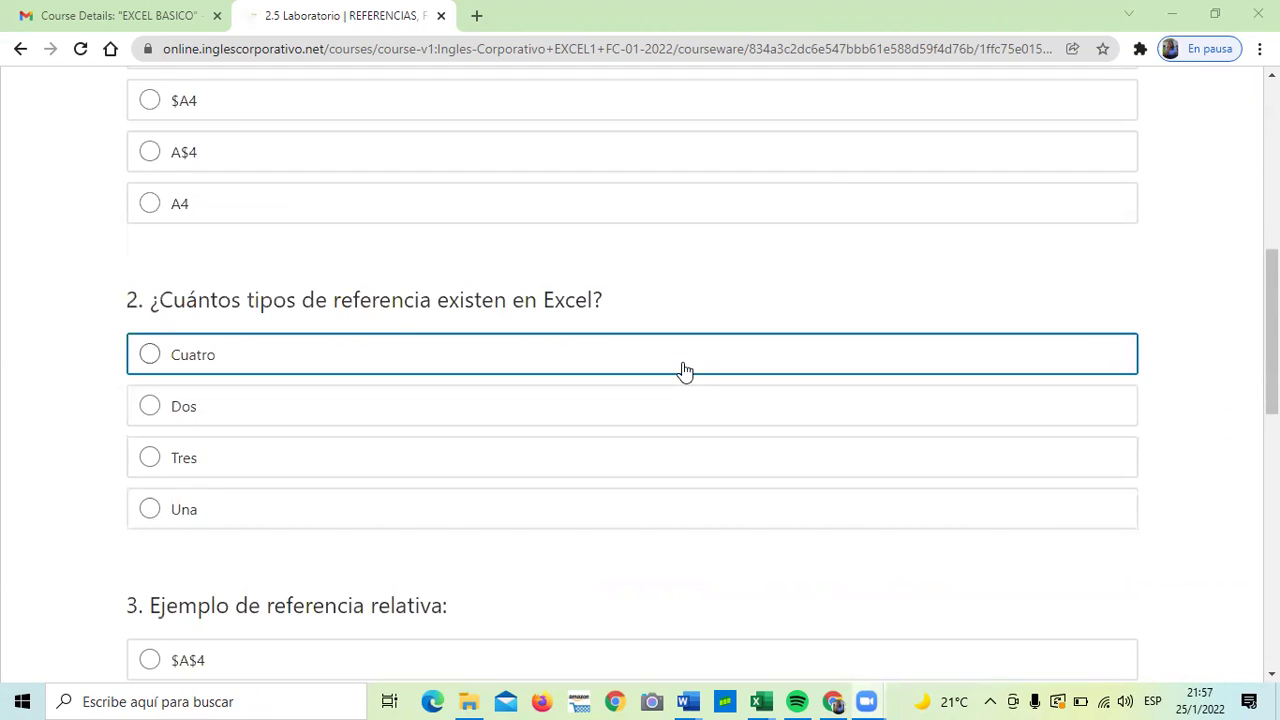
scroll(684, 370, "down", 3)
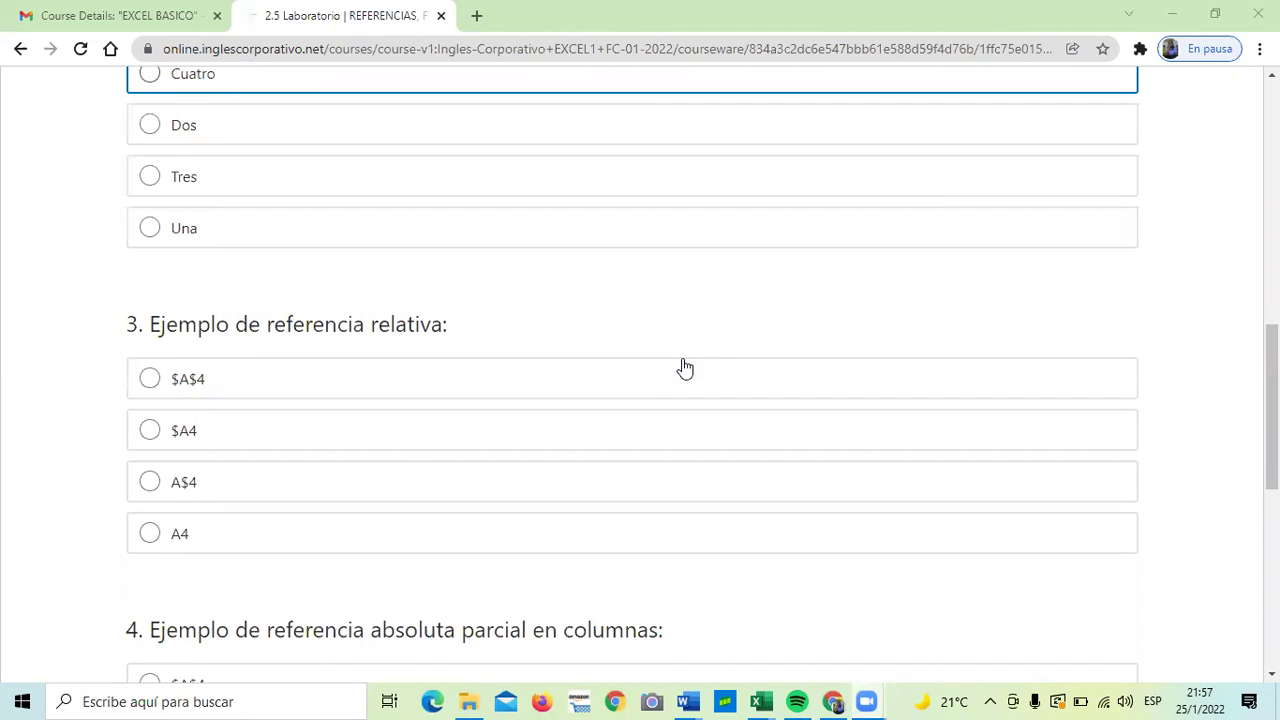
scroll(684, 369, "down", 2)
scroll(684, 369, "down", 1)
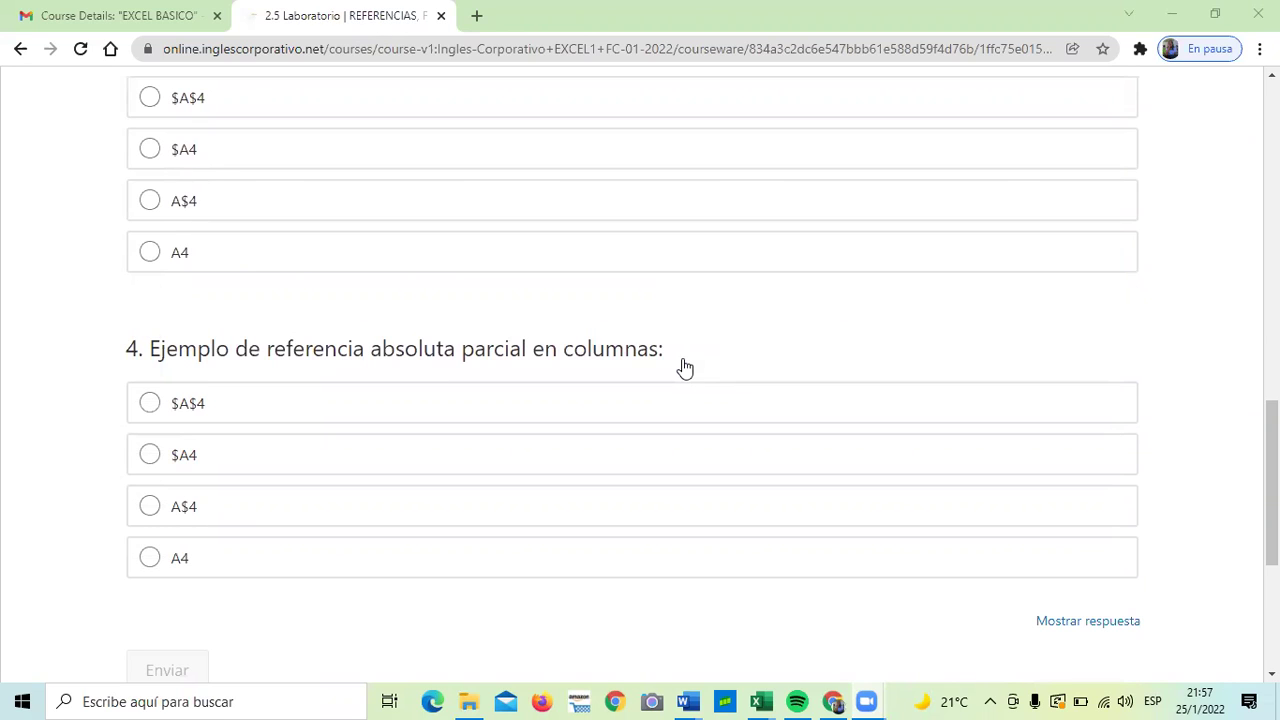
scroll(637, 466, "down", 4)
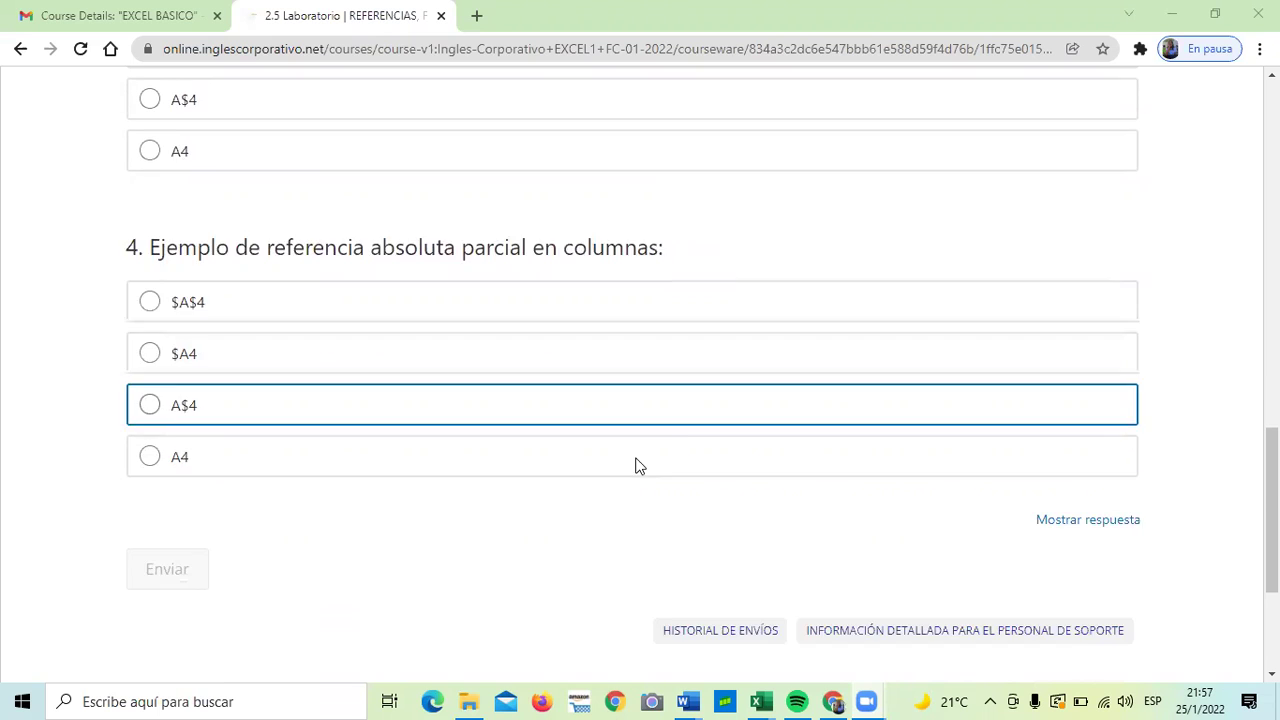
left_click(688, 438)
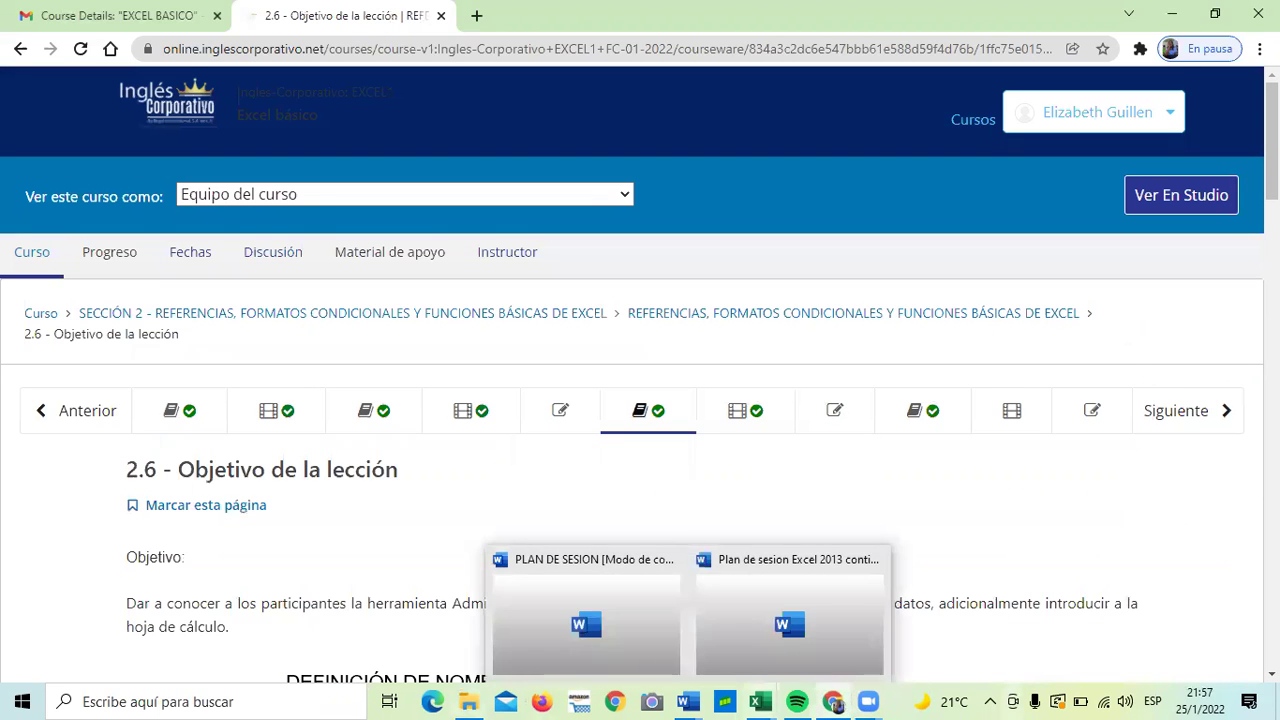
Bring up the 2.3 Administrador de nombres workbook and select the PLANILLA title cell.
mouse_move(760, 701)
left_click(505, 630)
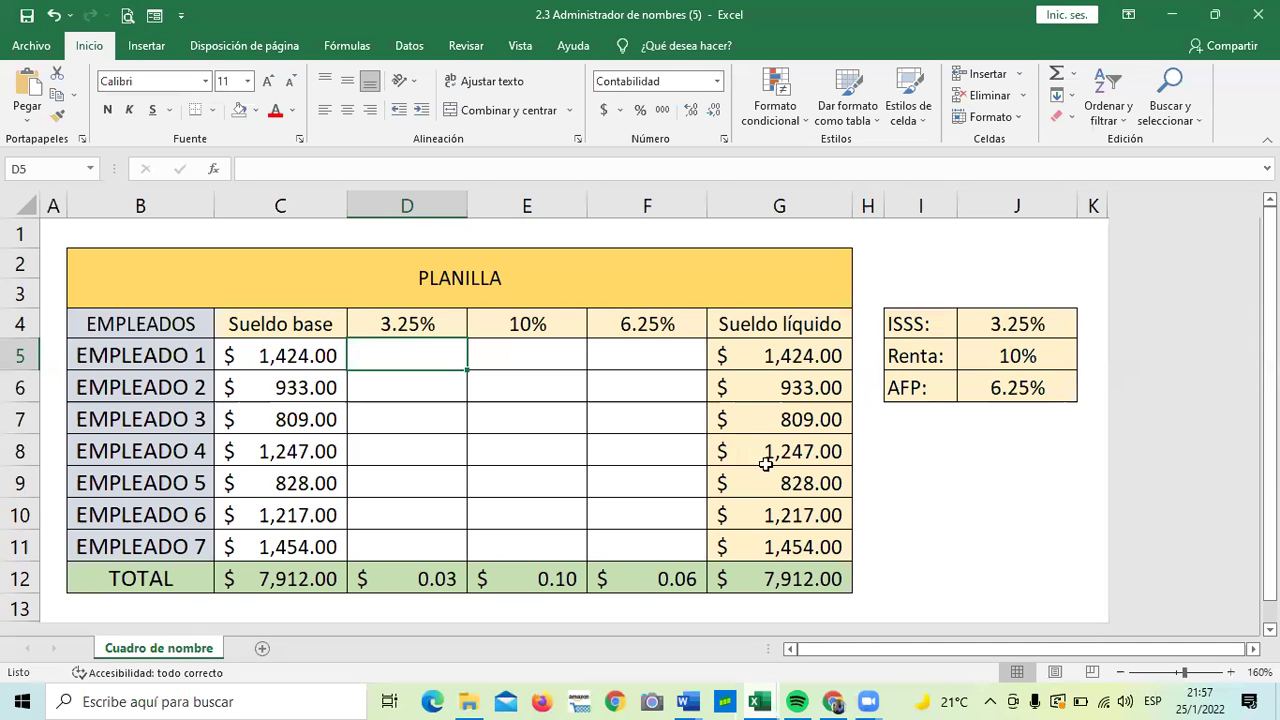
scroll(757, 498, "down", 1)
scroll(757, 498, "up", 1)
scroll(757, 498, "down", 2)
scroll(757, 498, "up", 2)
left_click(530, 286)
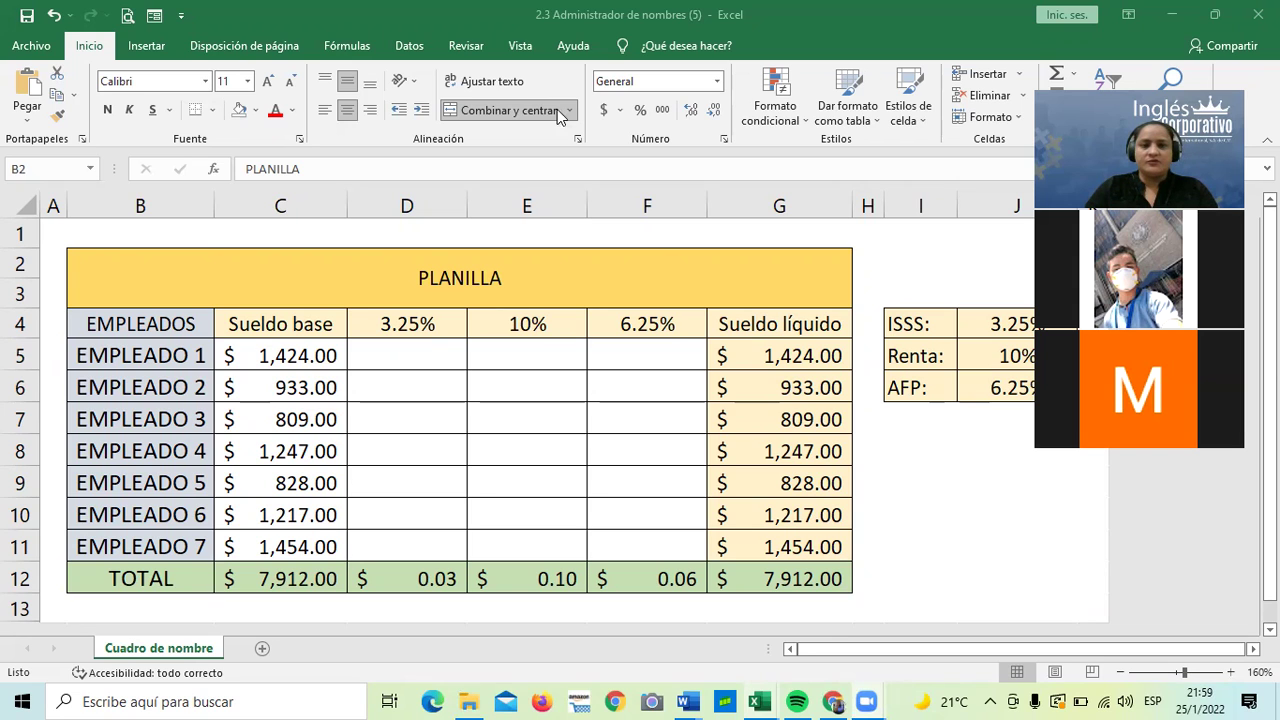
left_click(895, 489)
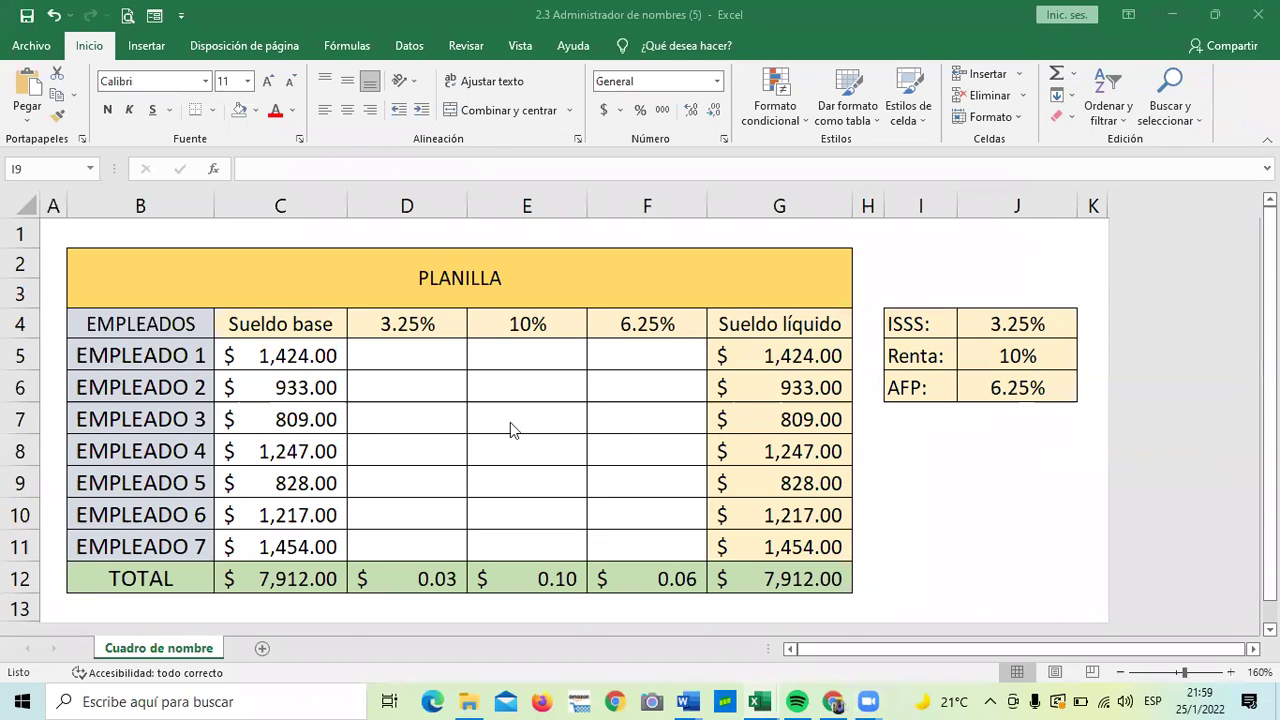
left_click(923, 478)
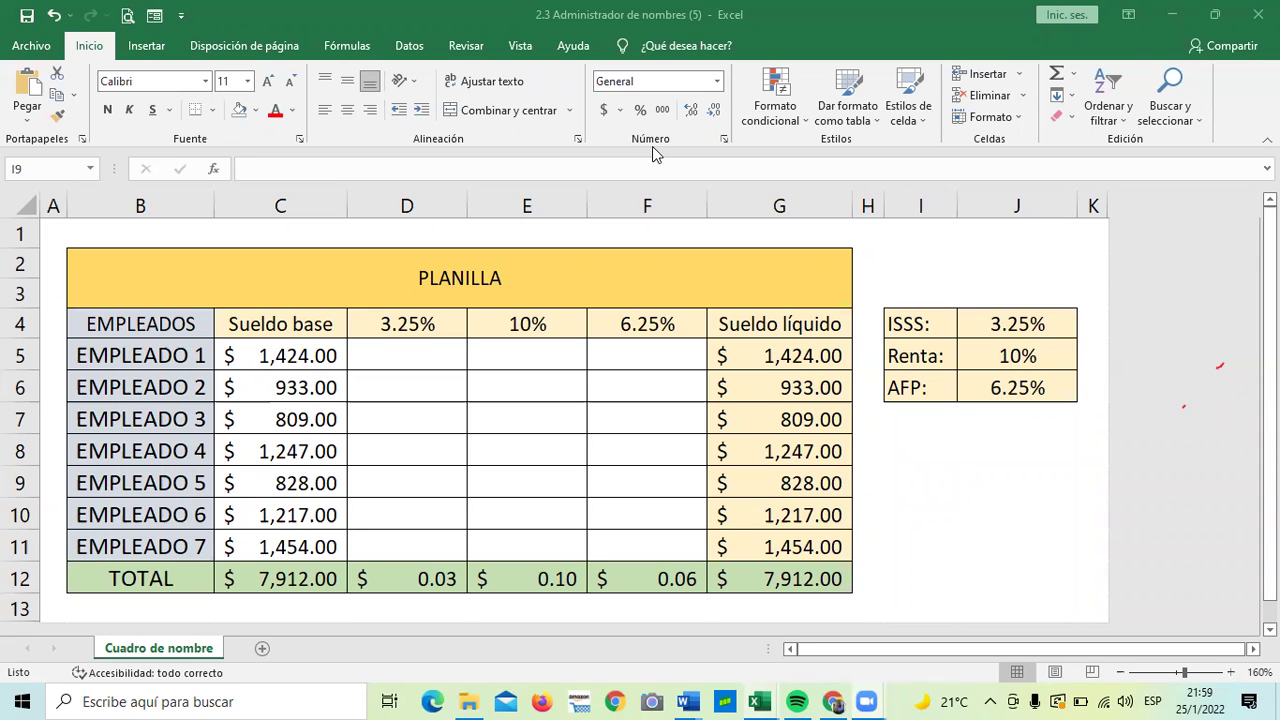
Open the Name Manager from Formulas and inspect Sueldo_base, RENTA, ISSS, EMPLEADOS and AFP.
left_click(409, 46)
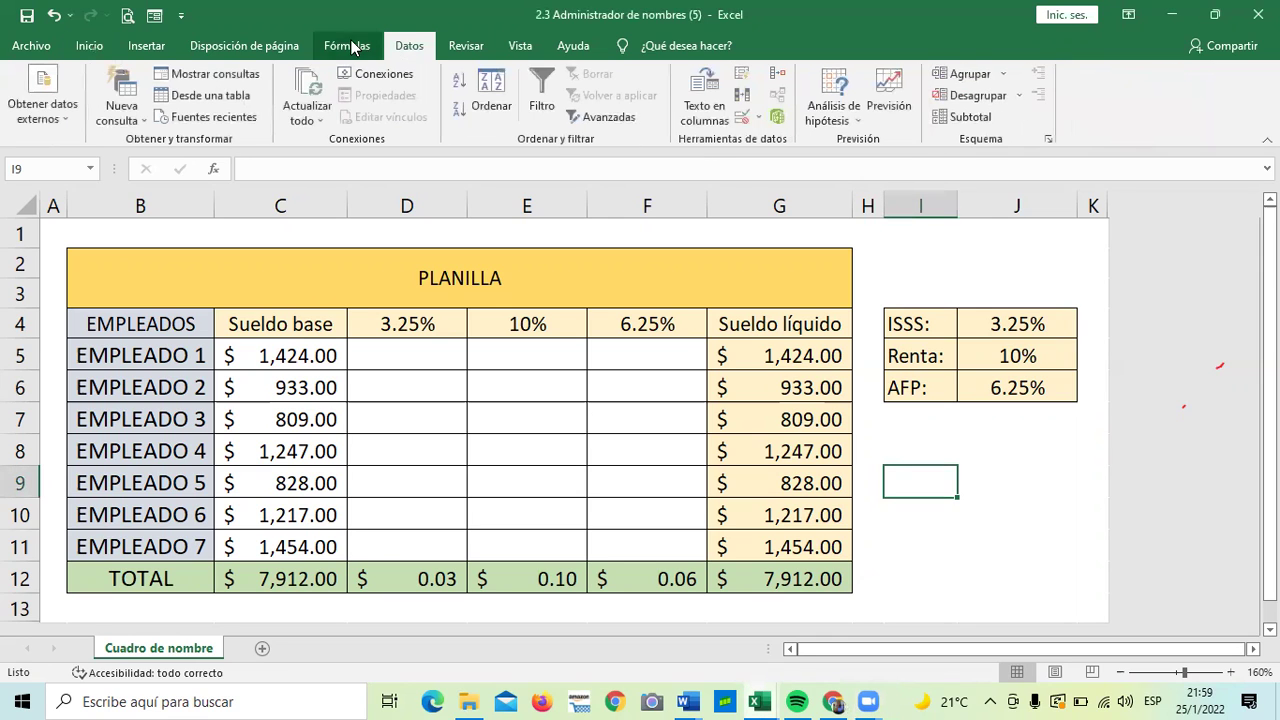
left_click(352, 46)
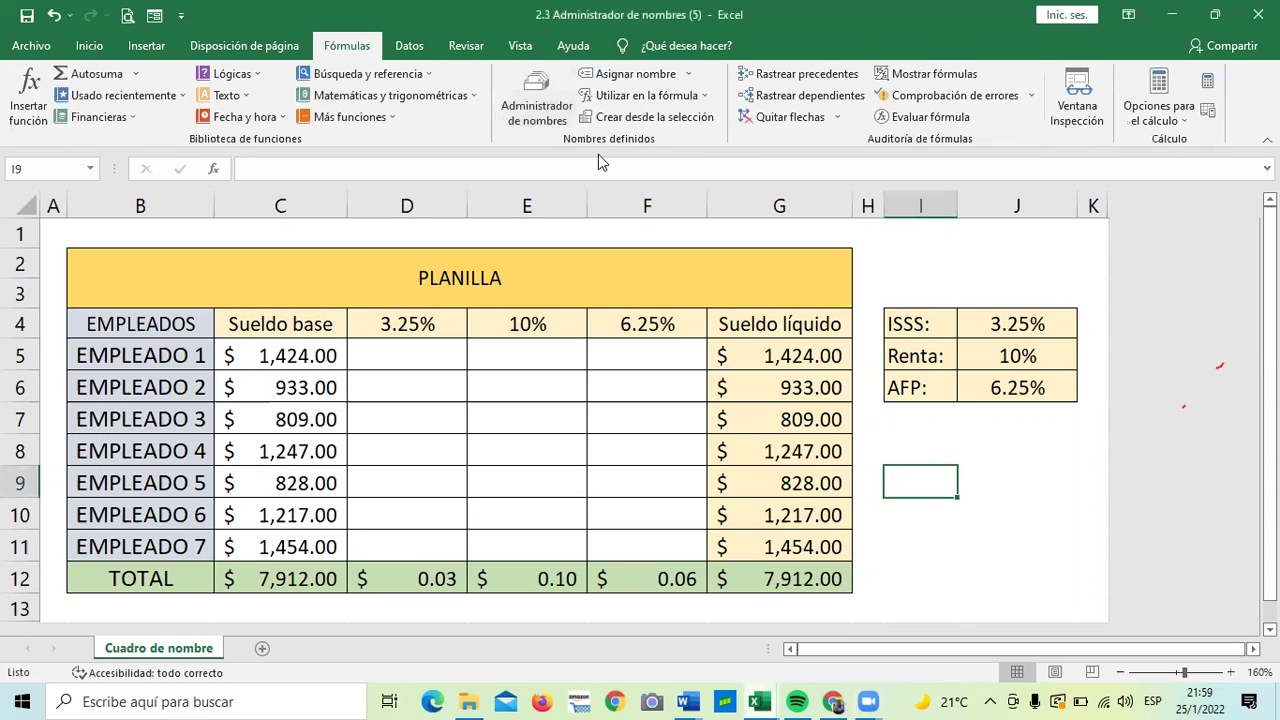
left_click(537, 97)
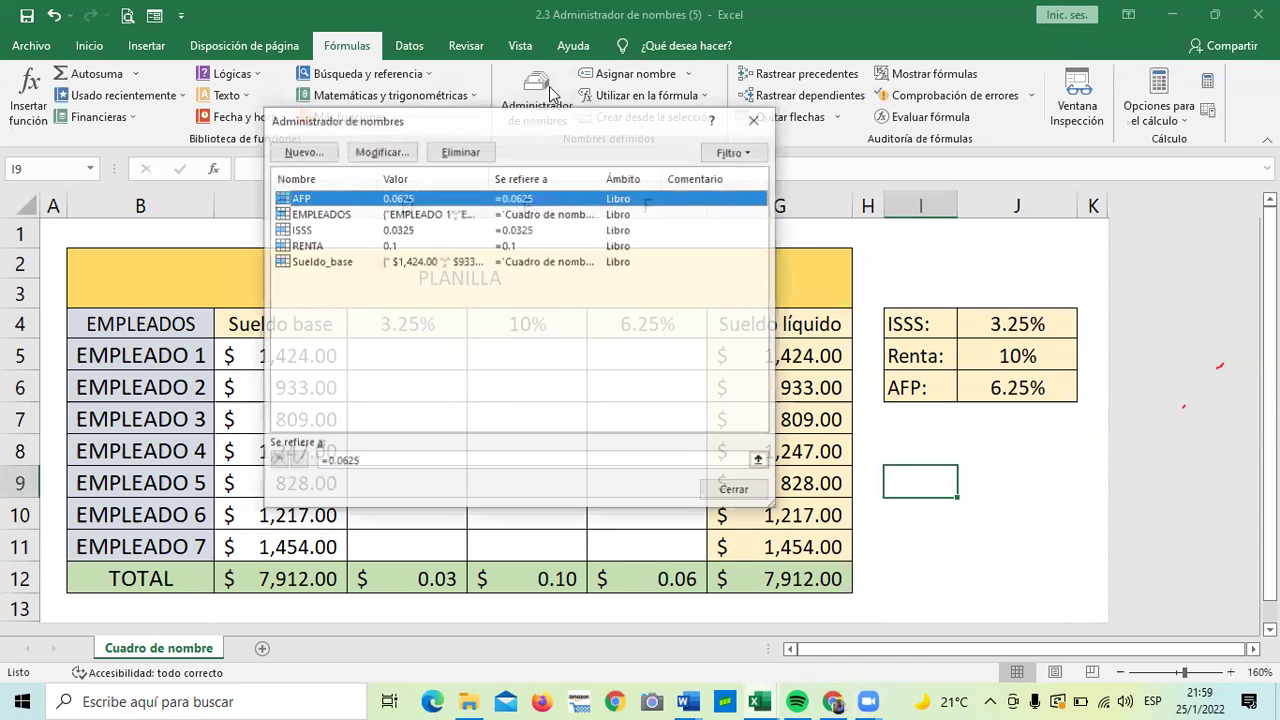
left_click(463, 262)
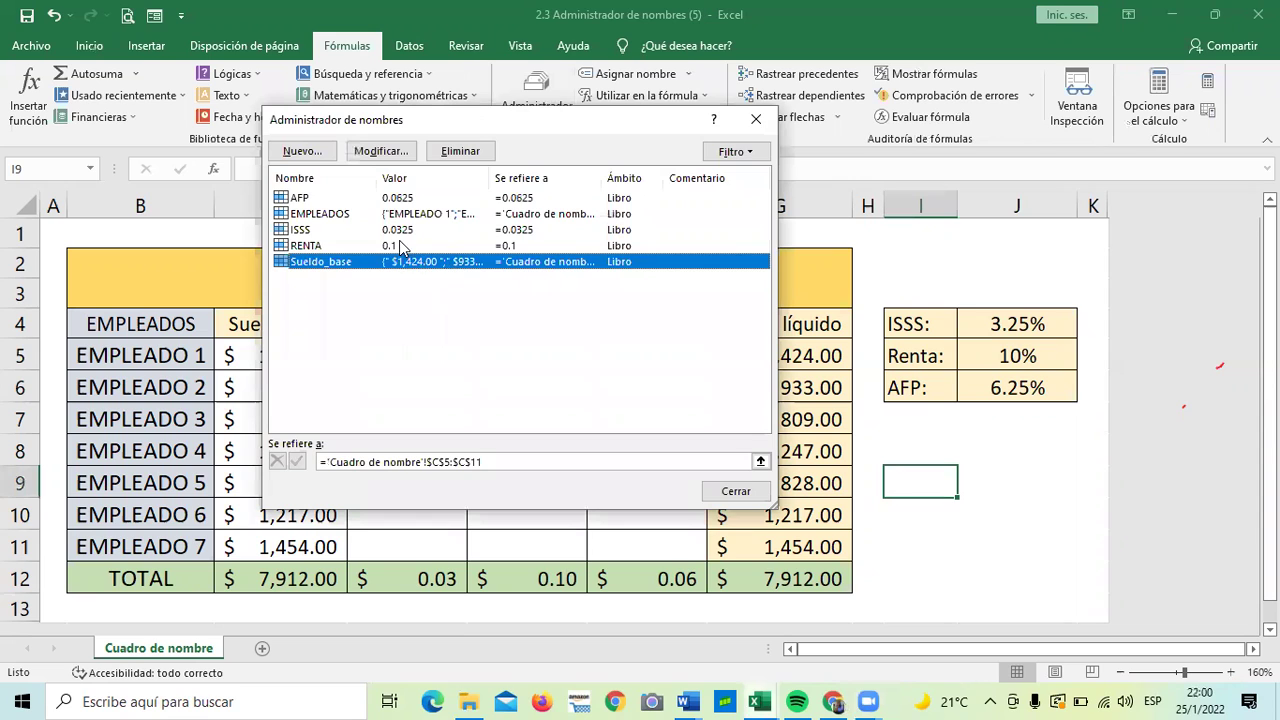
left_click(403, 248)
left_click(399, 231)
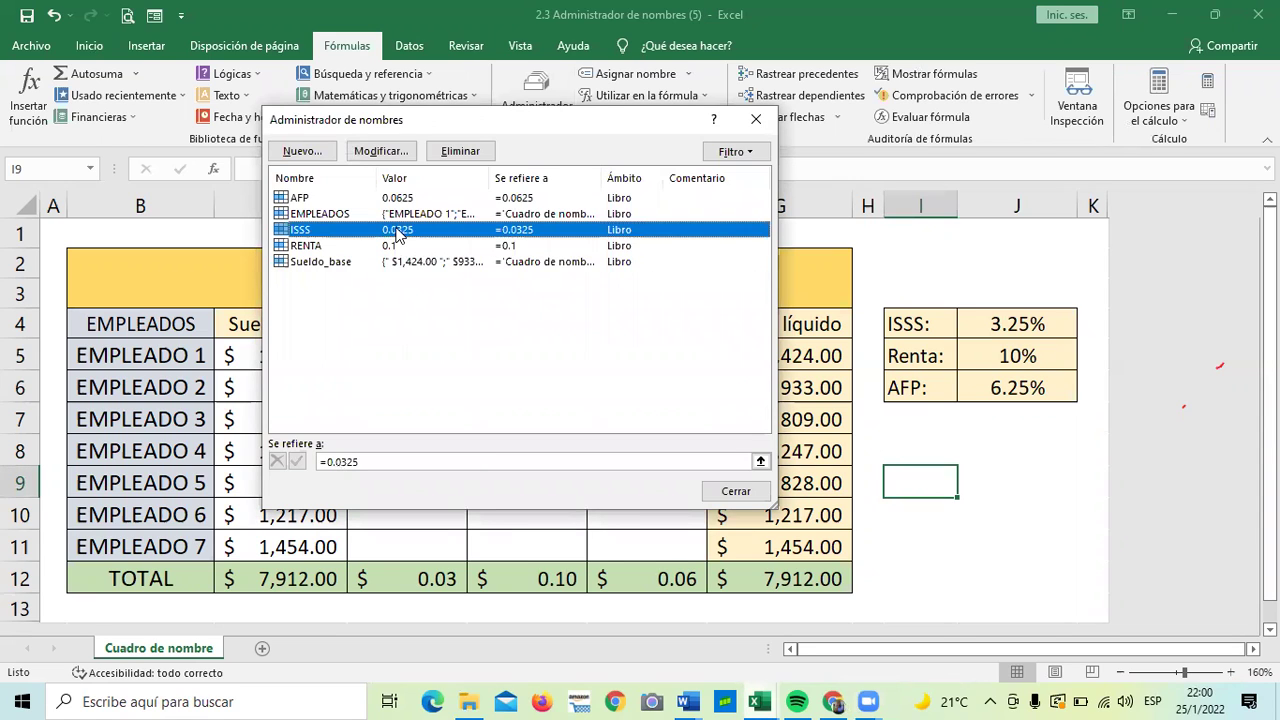
left_click(397, 214)
left_click(397, 198)
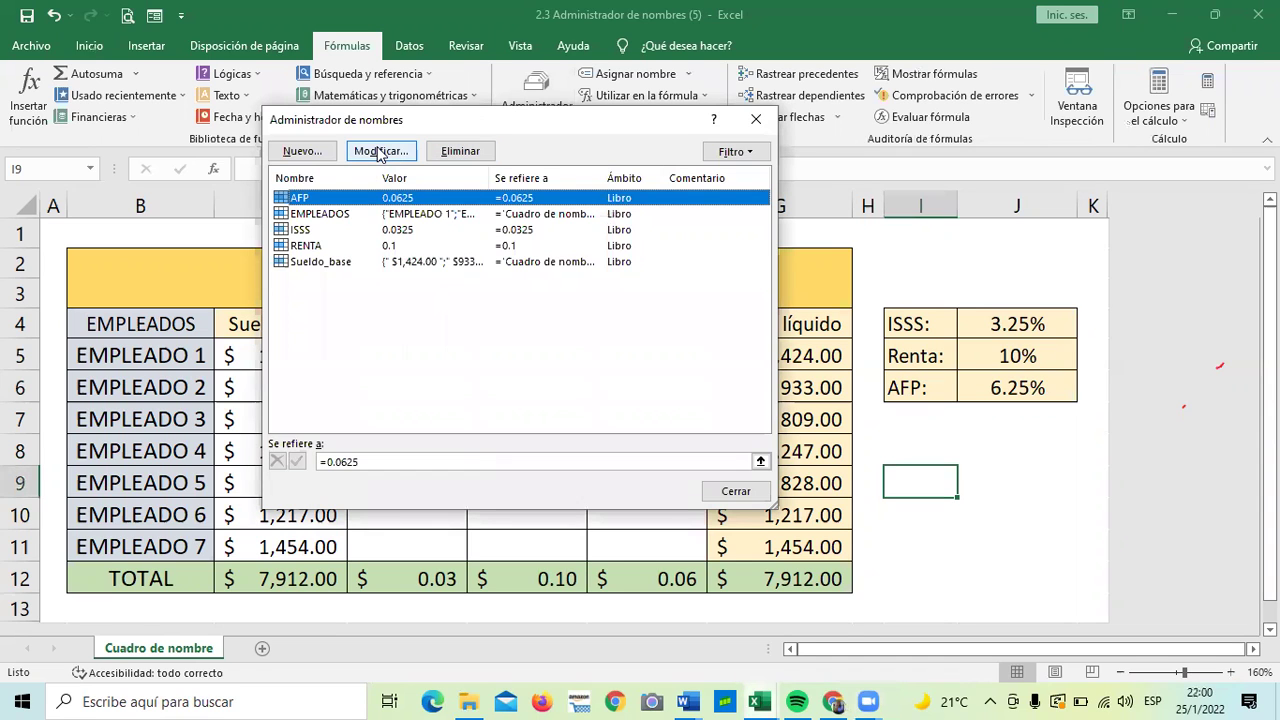
Start a new name with Libro (workbook) scope, then cancel without creating it.
key("Escape")
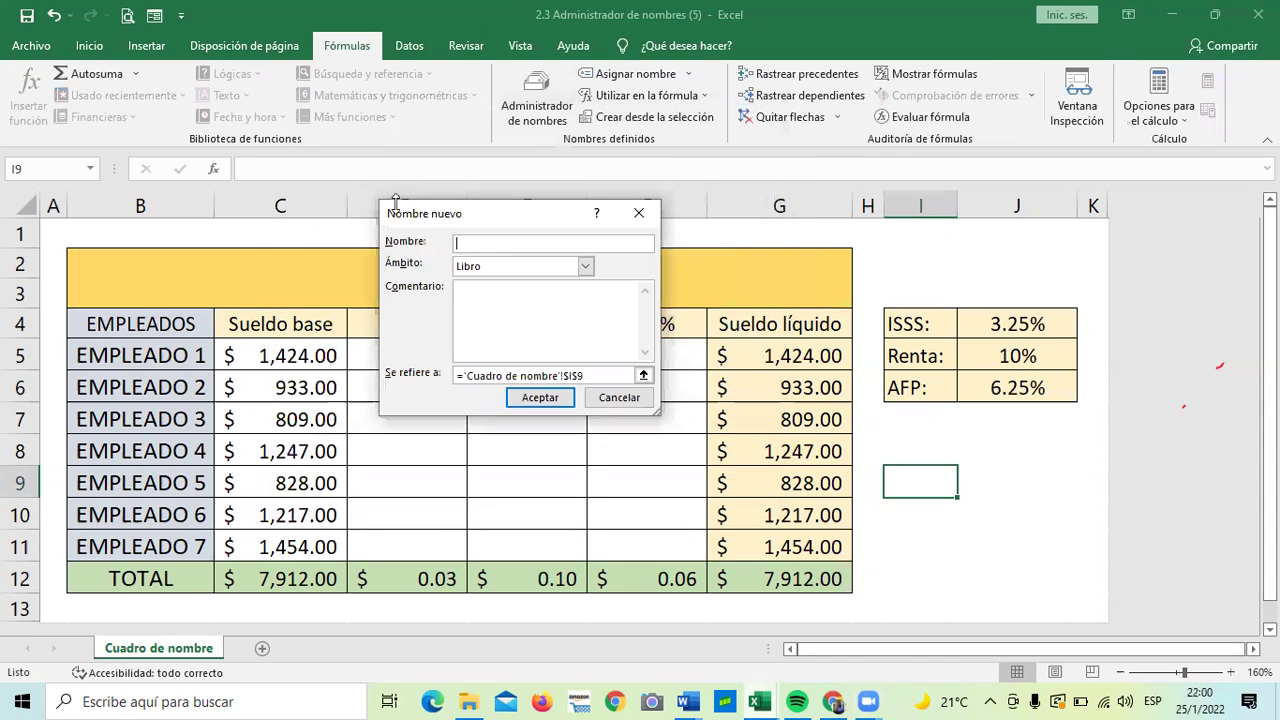
left_click_drag(505, 216, 586, 160)
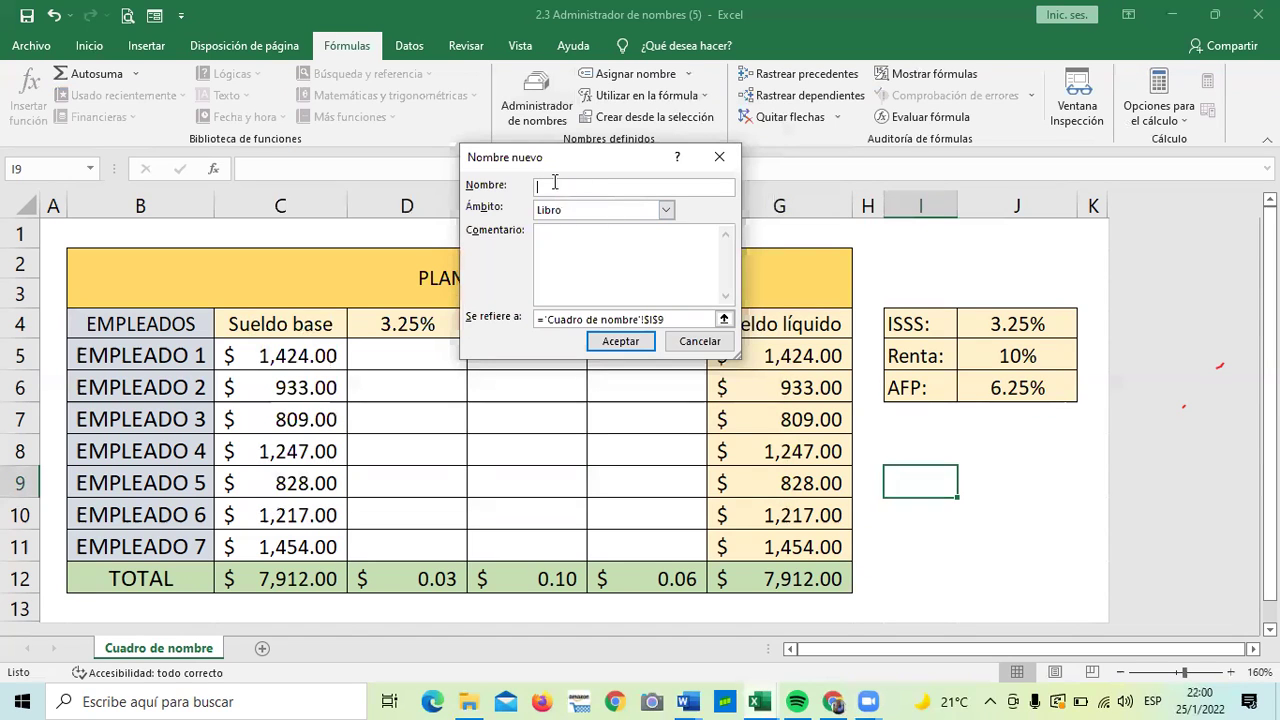
left_click(664, 210)
left_click(660, 214)
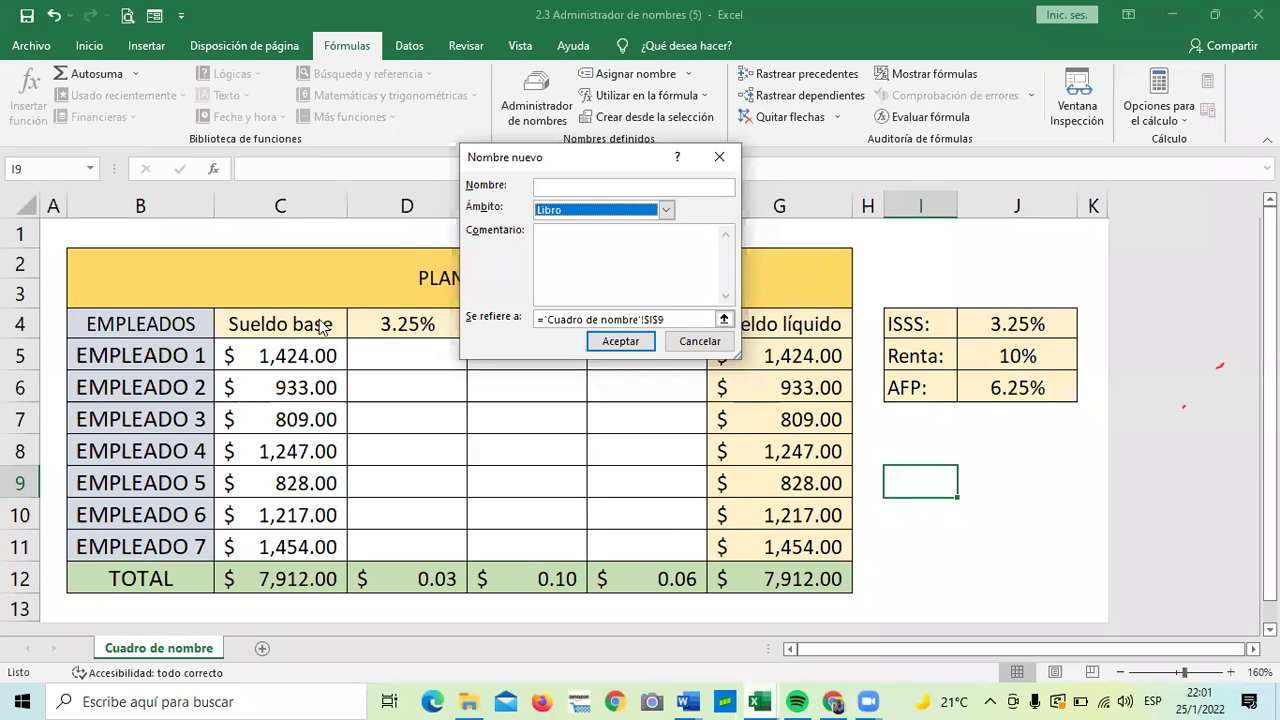
left_click(703, 341)
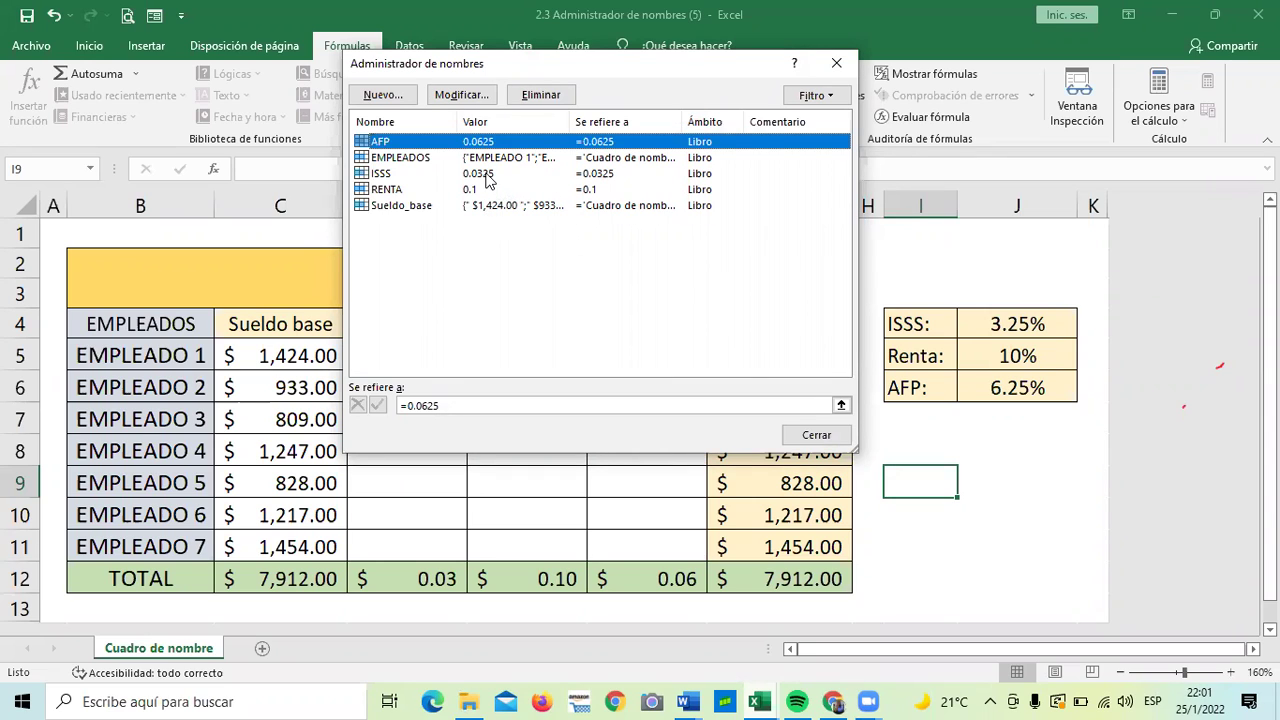
Show Sueldo_base's range 'Cuadro de nombre'!$C$5:$C$11 on the sheet, then close the Name Manager.
left_click(418, 210)
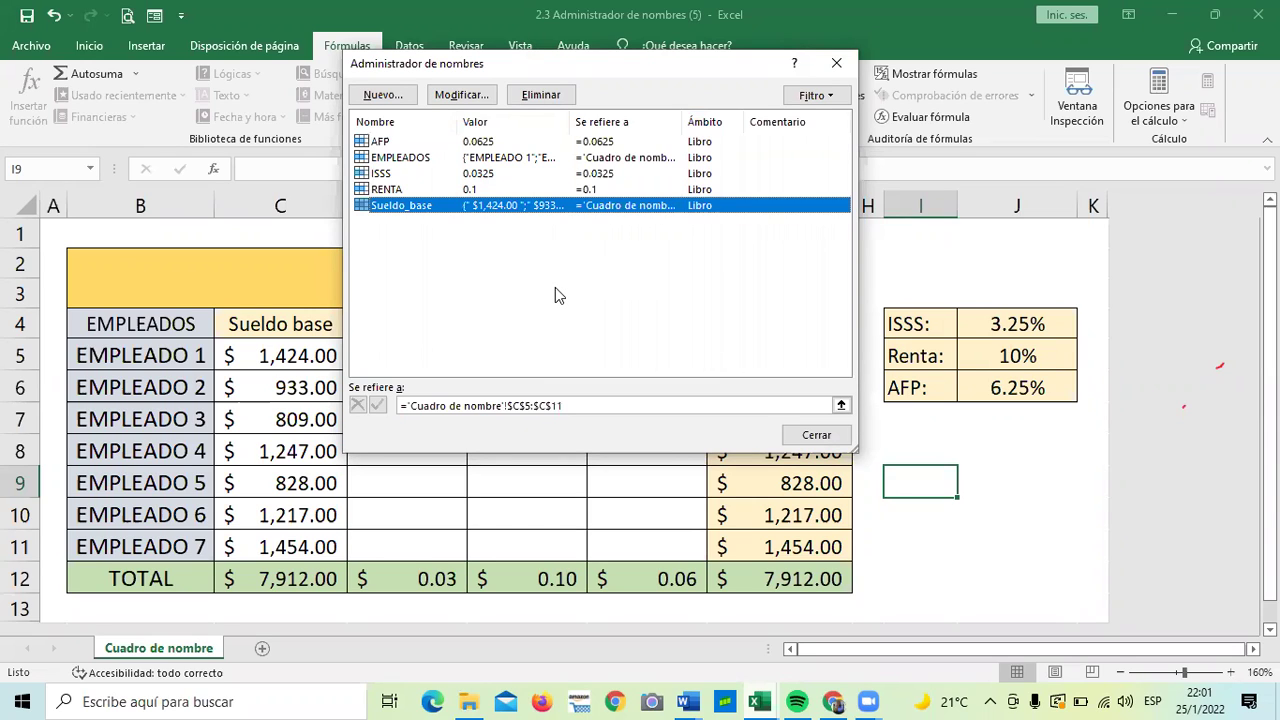
left_click(594, 406)
left_click(594, 406)
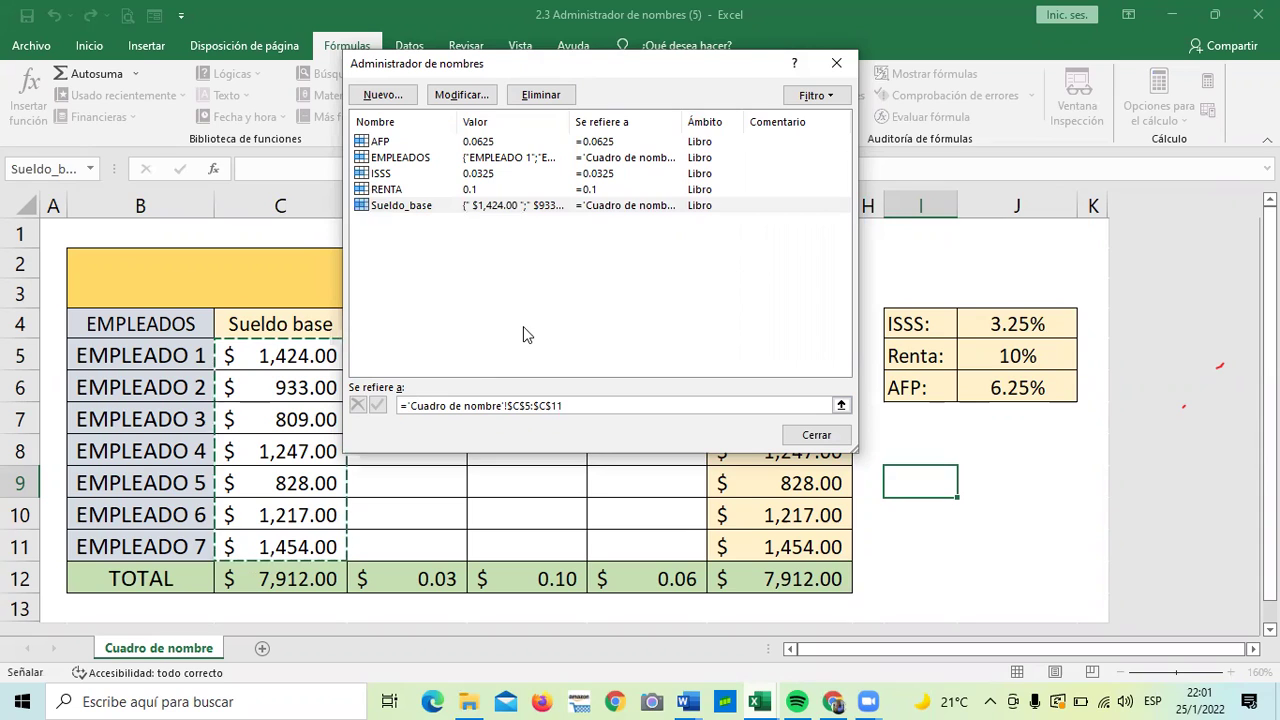
key("Escape")
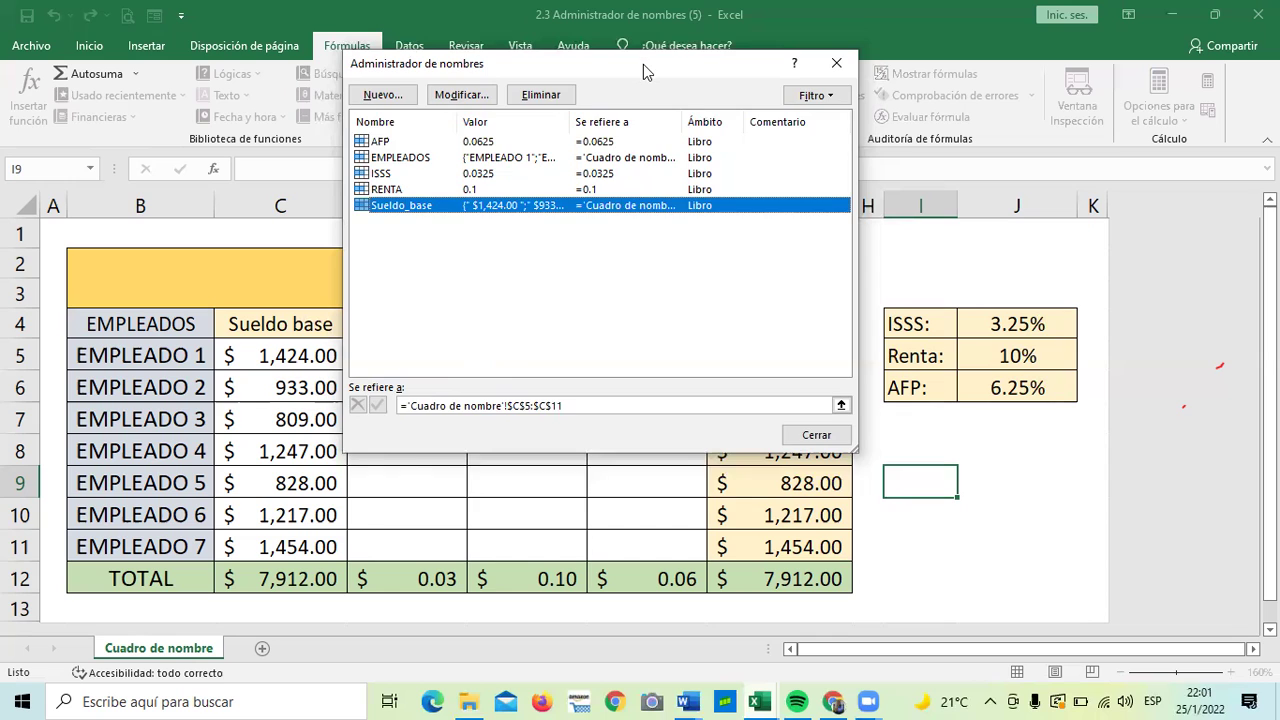
left_click_drag(643, 64, 645, 110)
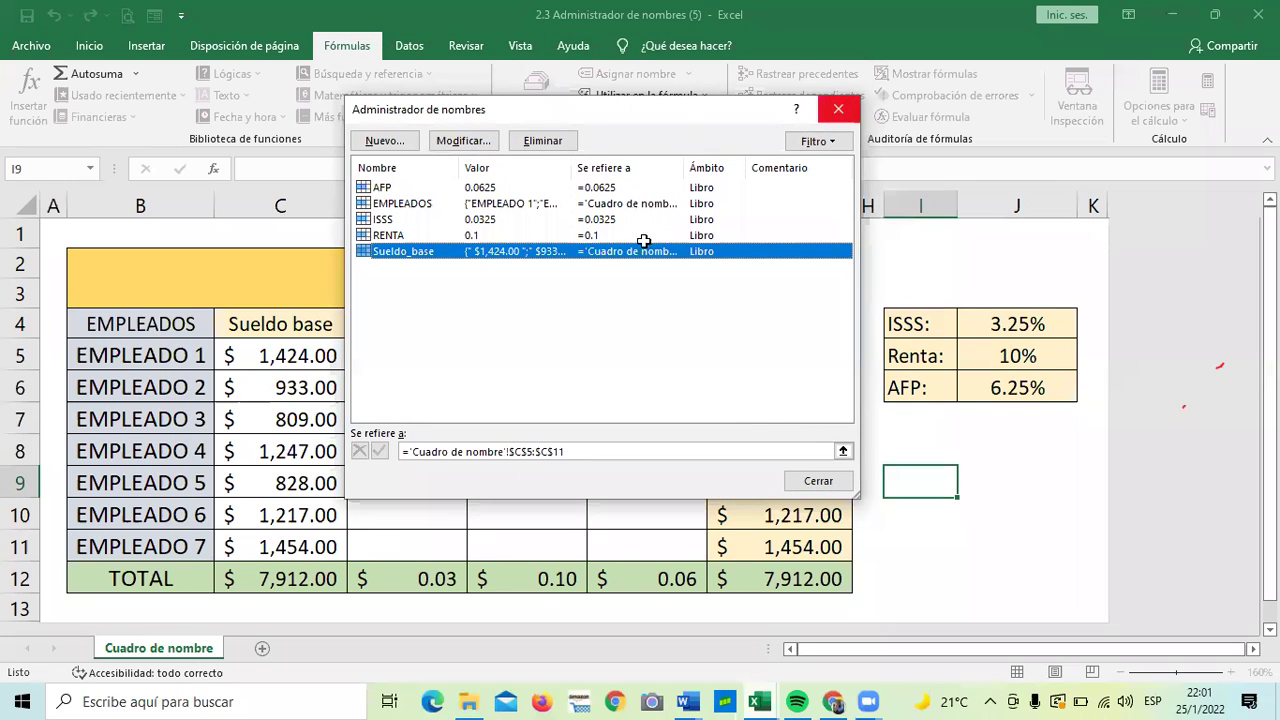
key("Escape")
Select cells F5, D5 and the G4 Sueldo líquido header, and scroll the PLANILLA table.
left_click(621, 355)
left_click(421, 358)
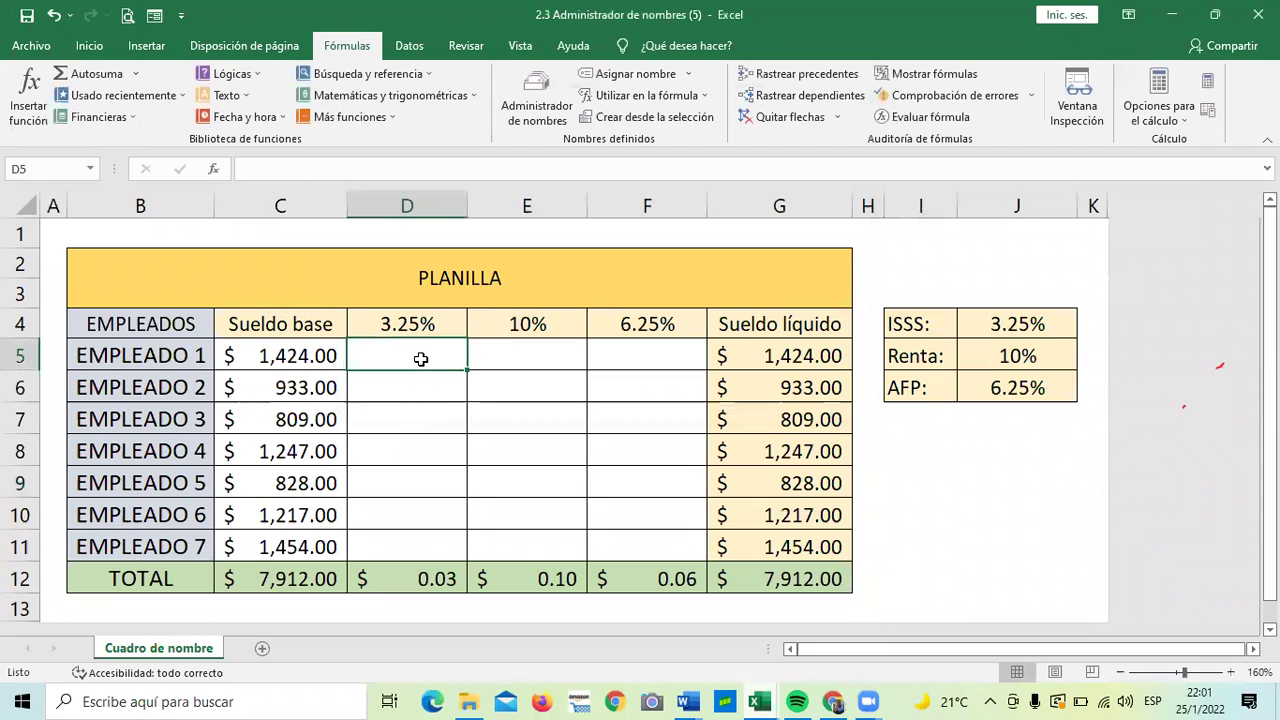
left_click(726, 330)
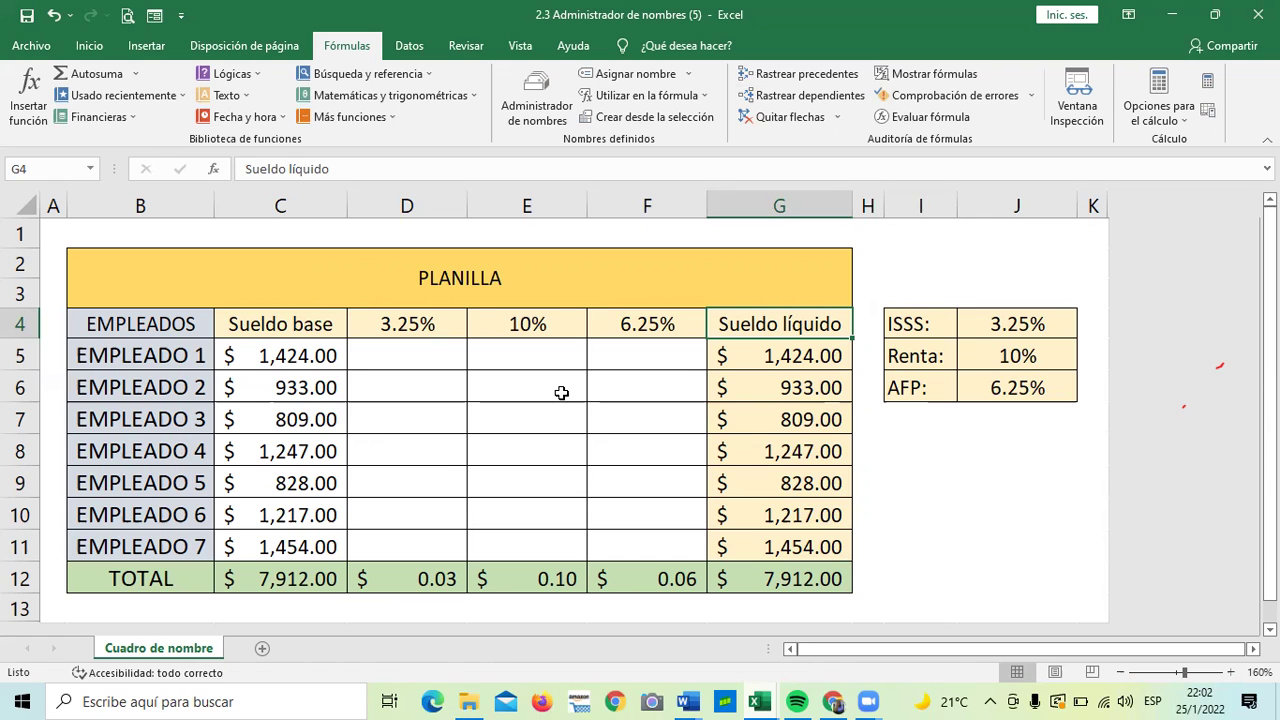
scroll(561, 393, "down", 3)
scroll(561, 393, "up", 3)
scroll(295, 376, "down", 2)
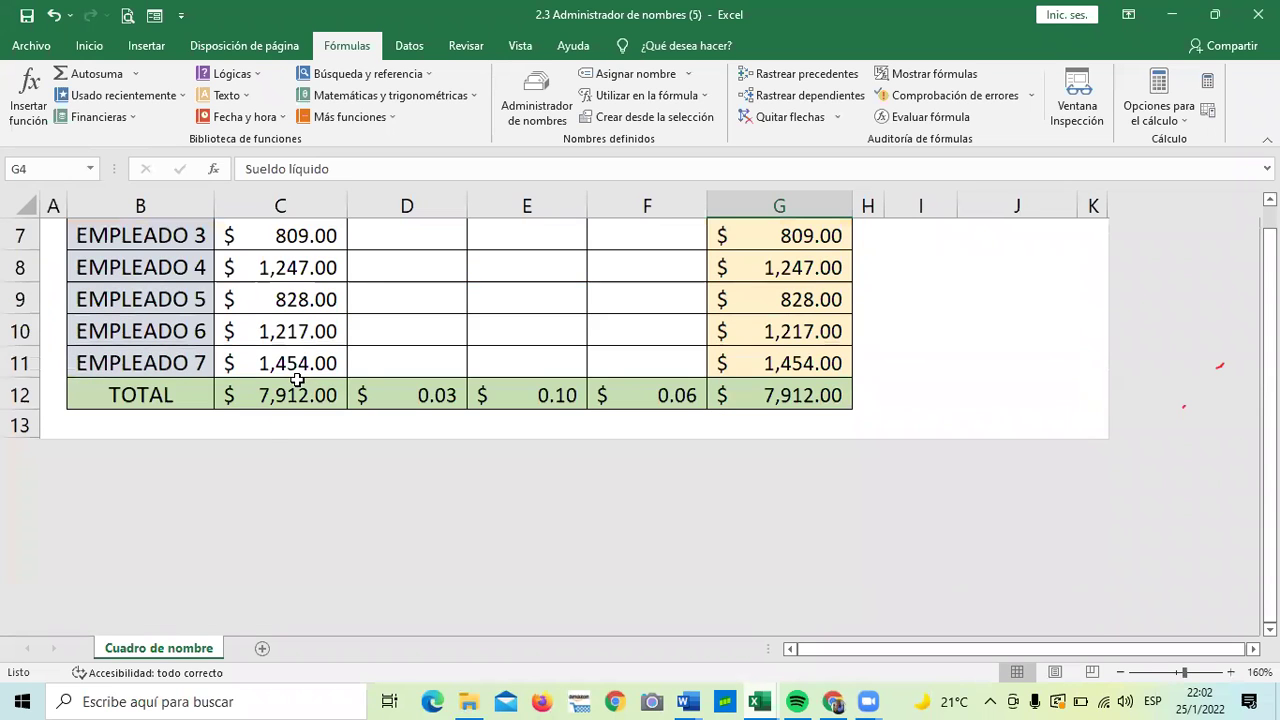
scroll(297, 380, "up", 1)
scroll(297, 381, "up", 1)
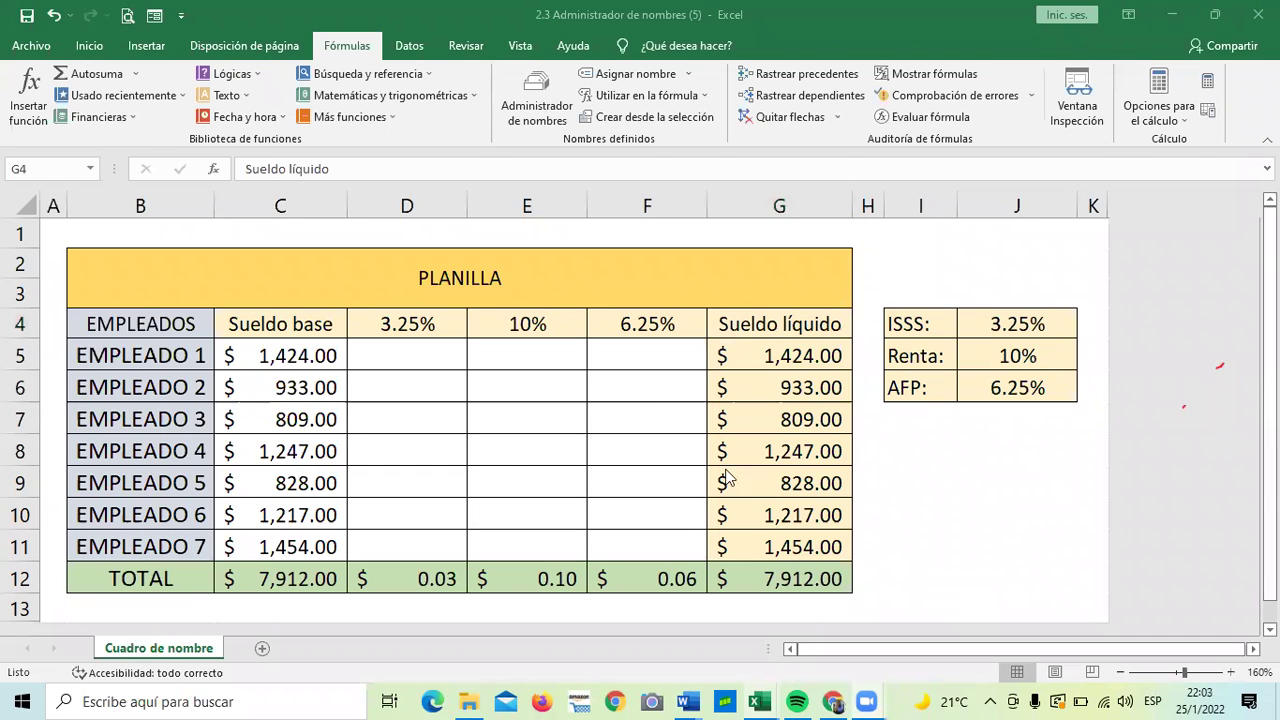
key("super+0")
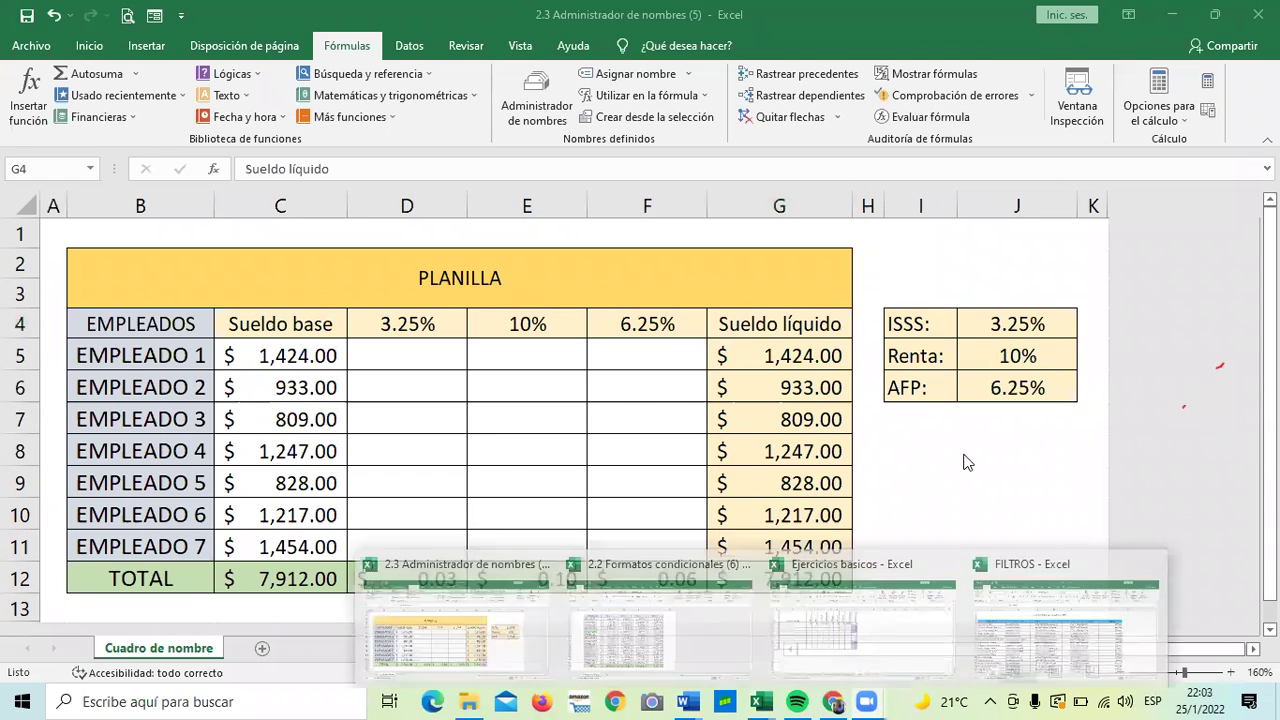
left_click(927, 444)
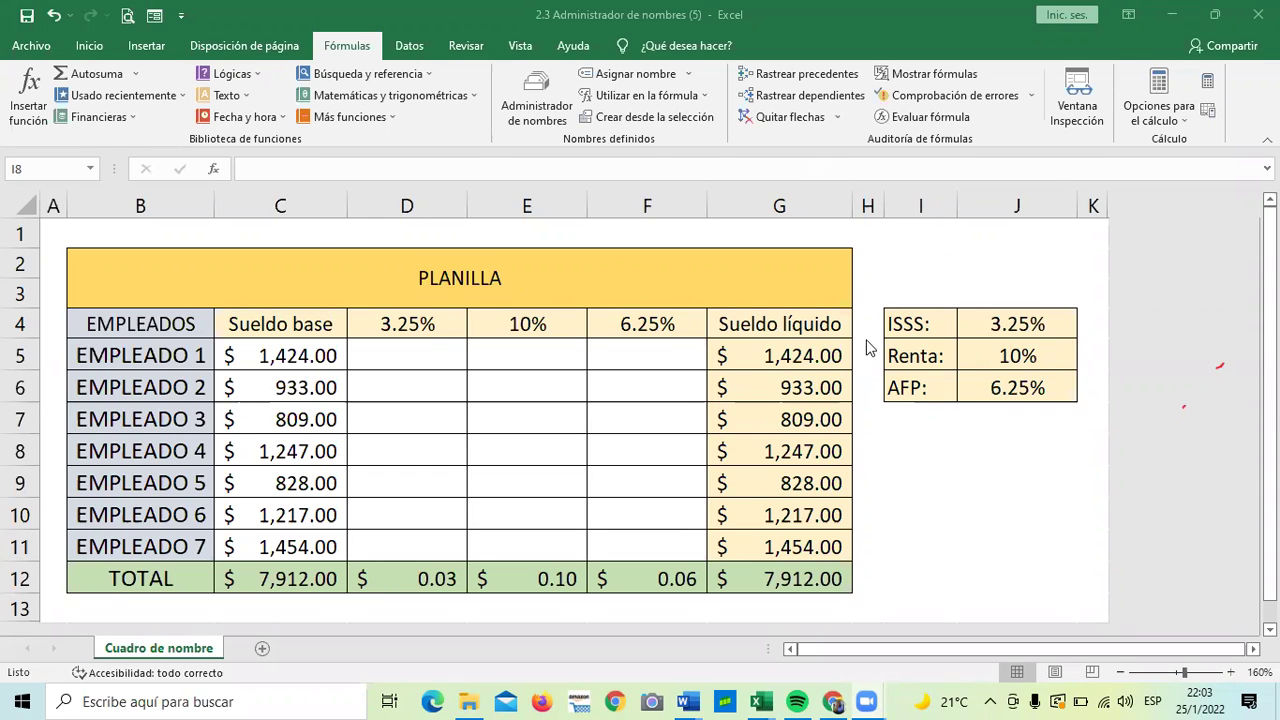
left_click(943, 453)
left_click(994, 454)
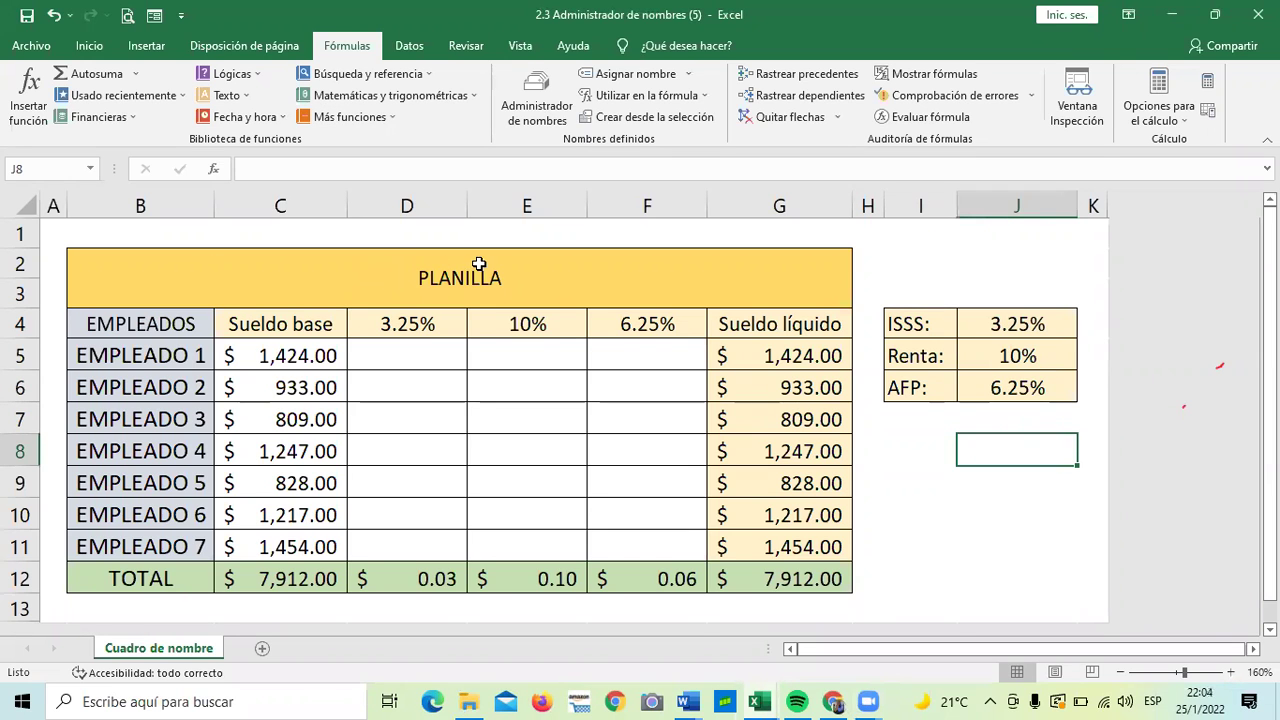
scroll(484, 270, "down", 1)
scroll(486, 290, "down", 2)
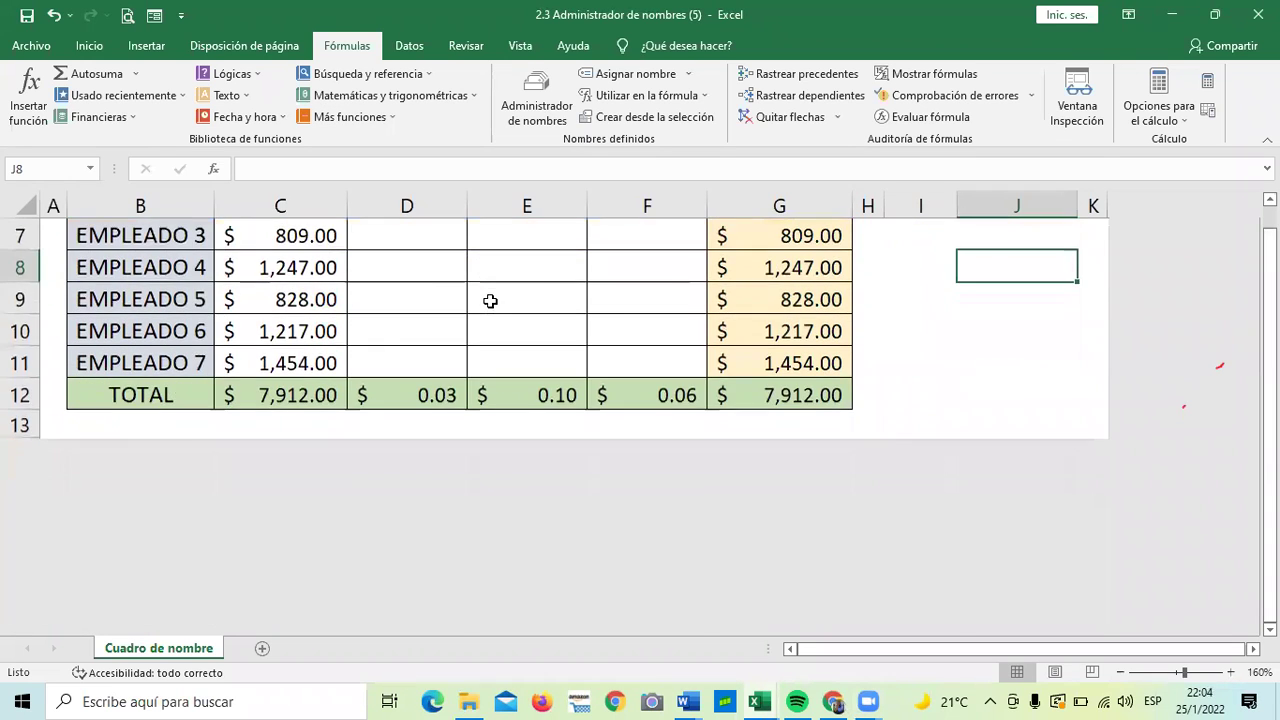
scroll(490, 295, "up", 3)
left_click(760, 702)
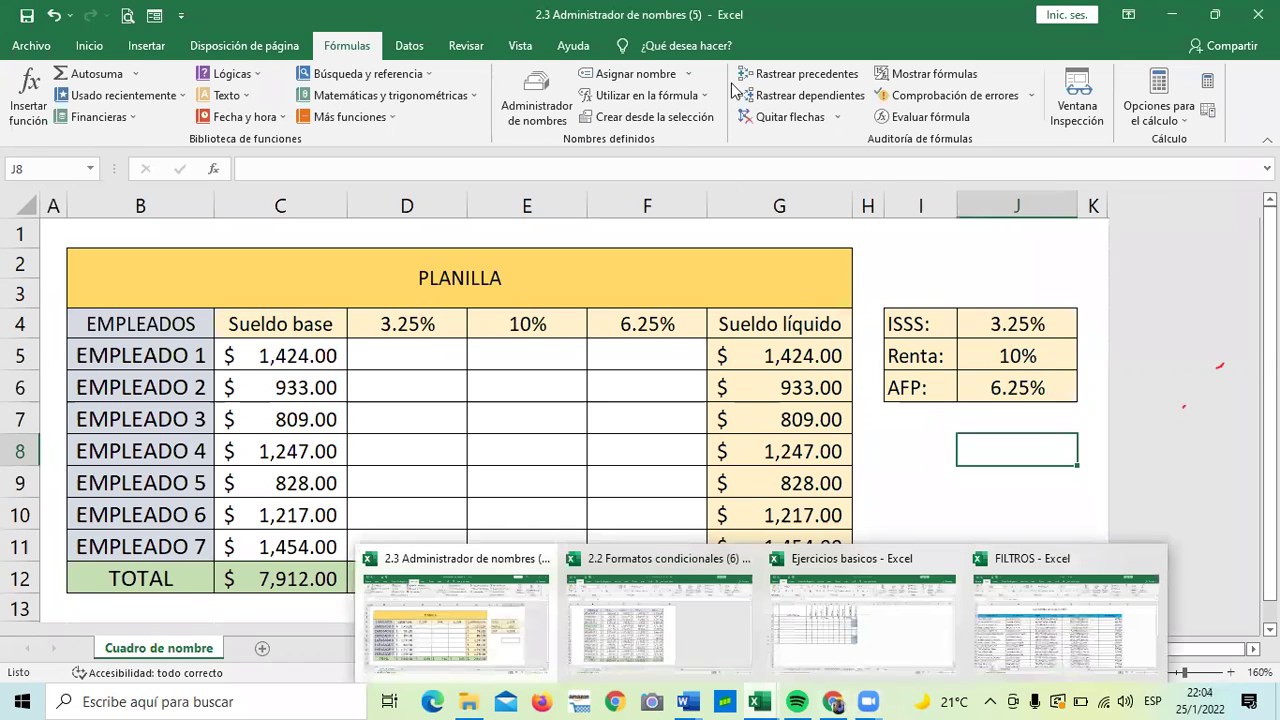